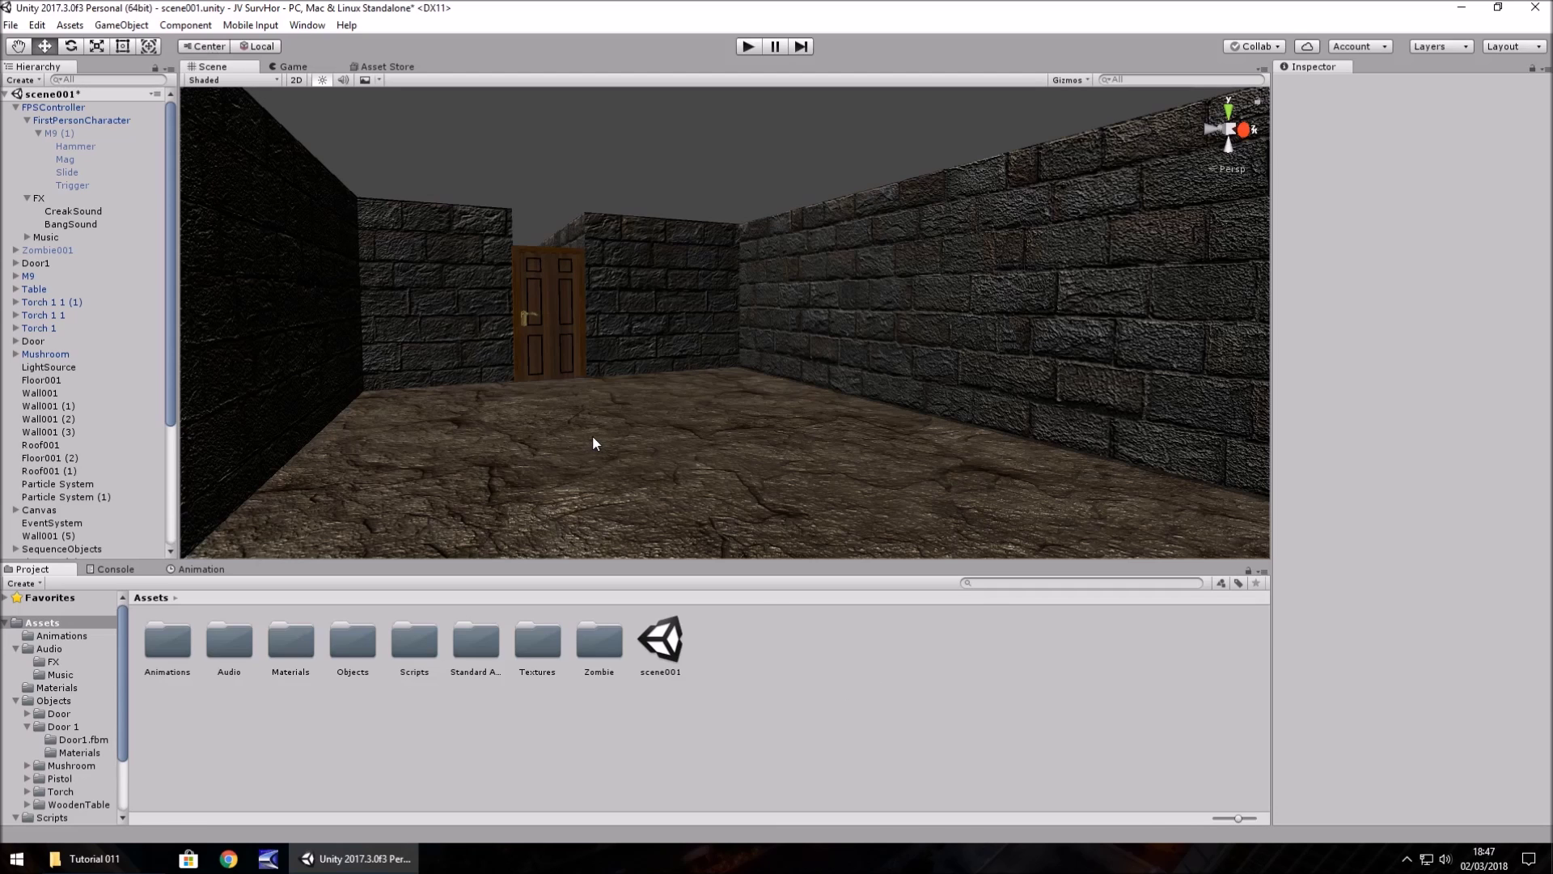
Step: Import Flash.png from Explorer into the Assets/Textures folder
{"action": "scroll", "coordinate": [52, 732], "scroll_direction": "down", "scroll_amount": 3}
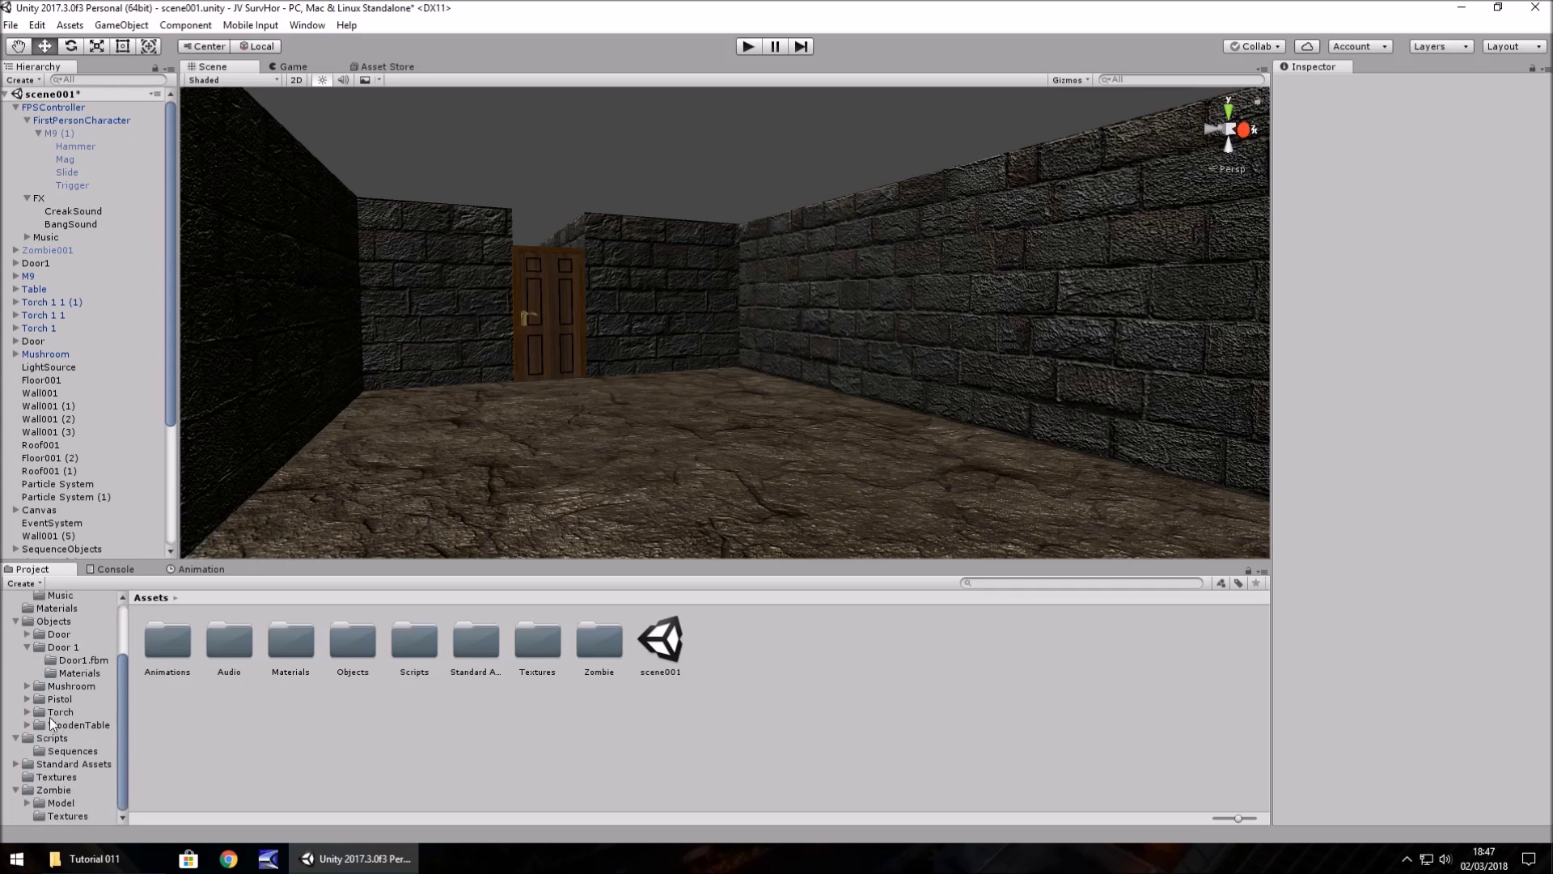
{"action": "left_click", "coordinate": [57, 777]}
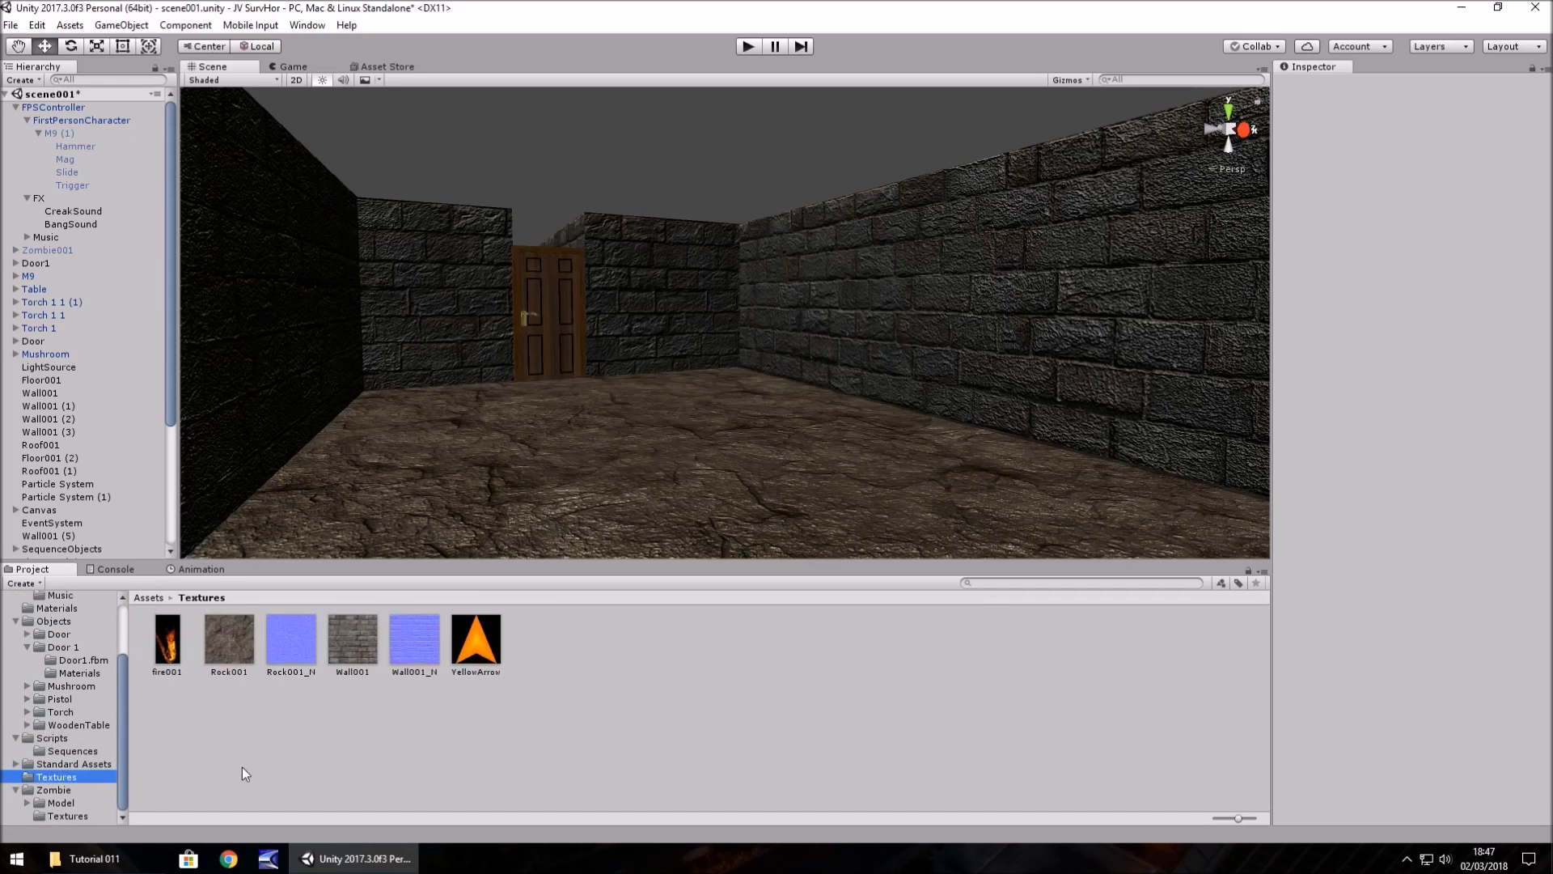
{"action": "left_click", "coordinate": [89, 858]}
{"action": "left_click_drag", "start_coordinate": [176, 139], "coordinate": [552, 668]}
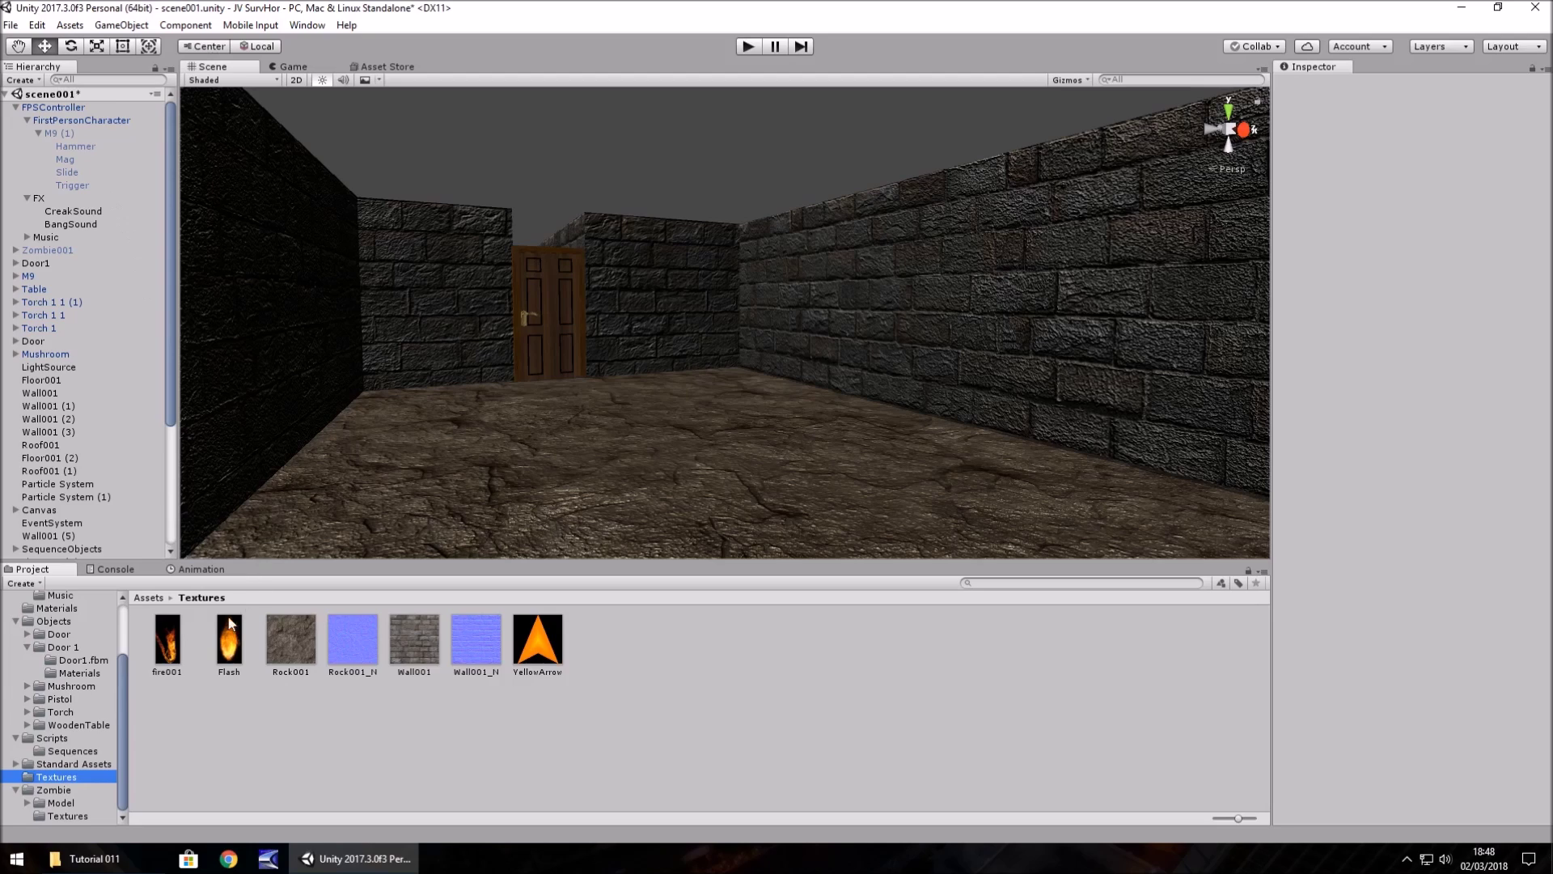
Step: Disable the Canvas and make the M9 (1) pistol active in the scene
{"action": "right_click_drag", "start_coordinate": [298, 375], "coordinate": [266, 388]}
{"action": "left_click", "coordinate": [65, 134]}
{"action": "key", "text": "f"}
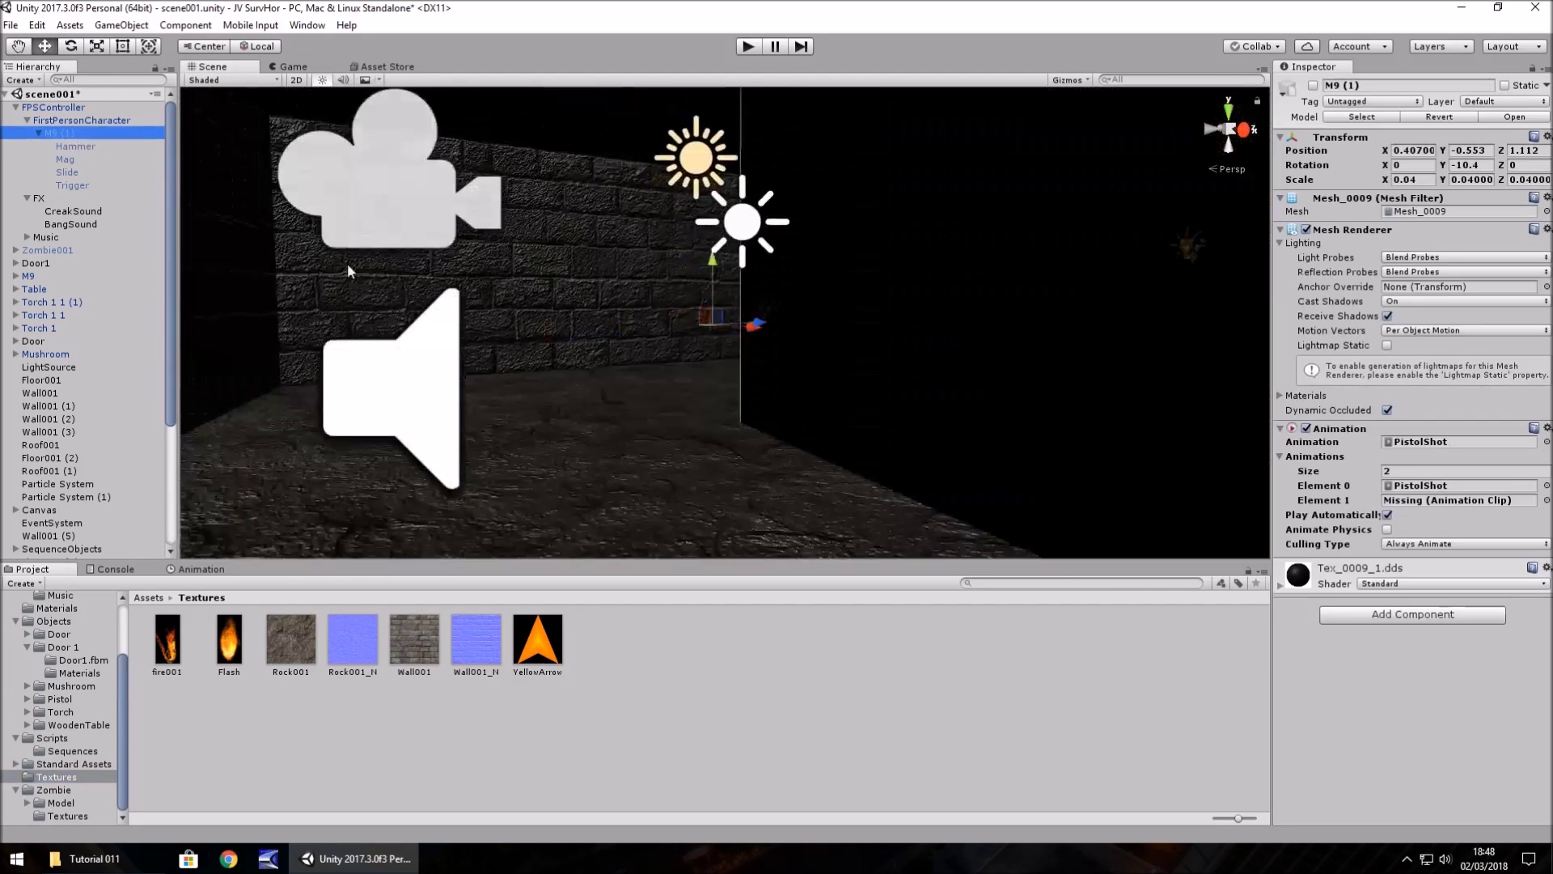
{"action": "scroll", "coordinate": [732, 347], "scroll_direction": "down", "scroll_amount": 3}
{"action": "right_click_drag", "start_coordinate": [732, 347], "coordinate": [890, 340]}
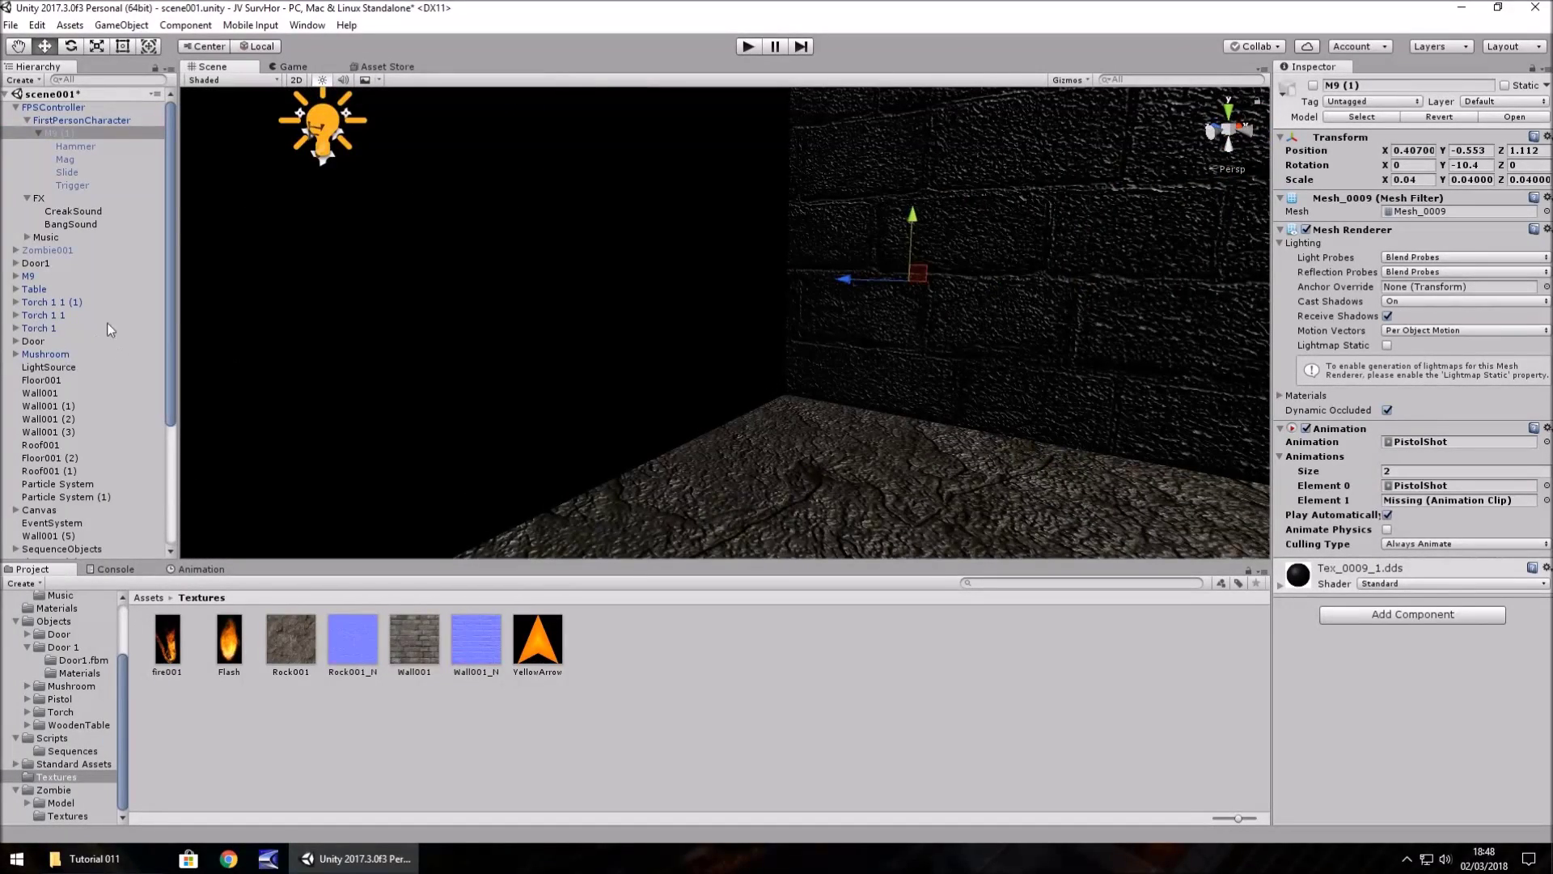
{"action": "left_click", "coordinate": [40, 511]}
{"action": "left_click", "coordinate": [1313, 85]}
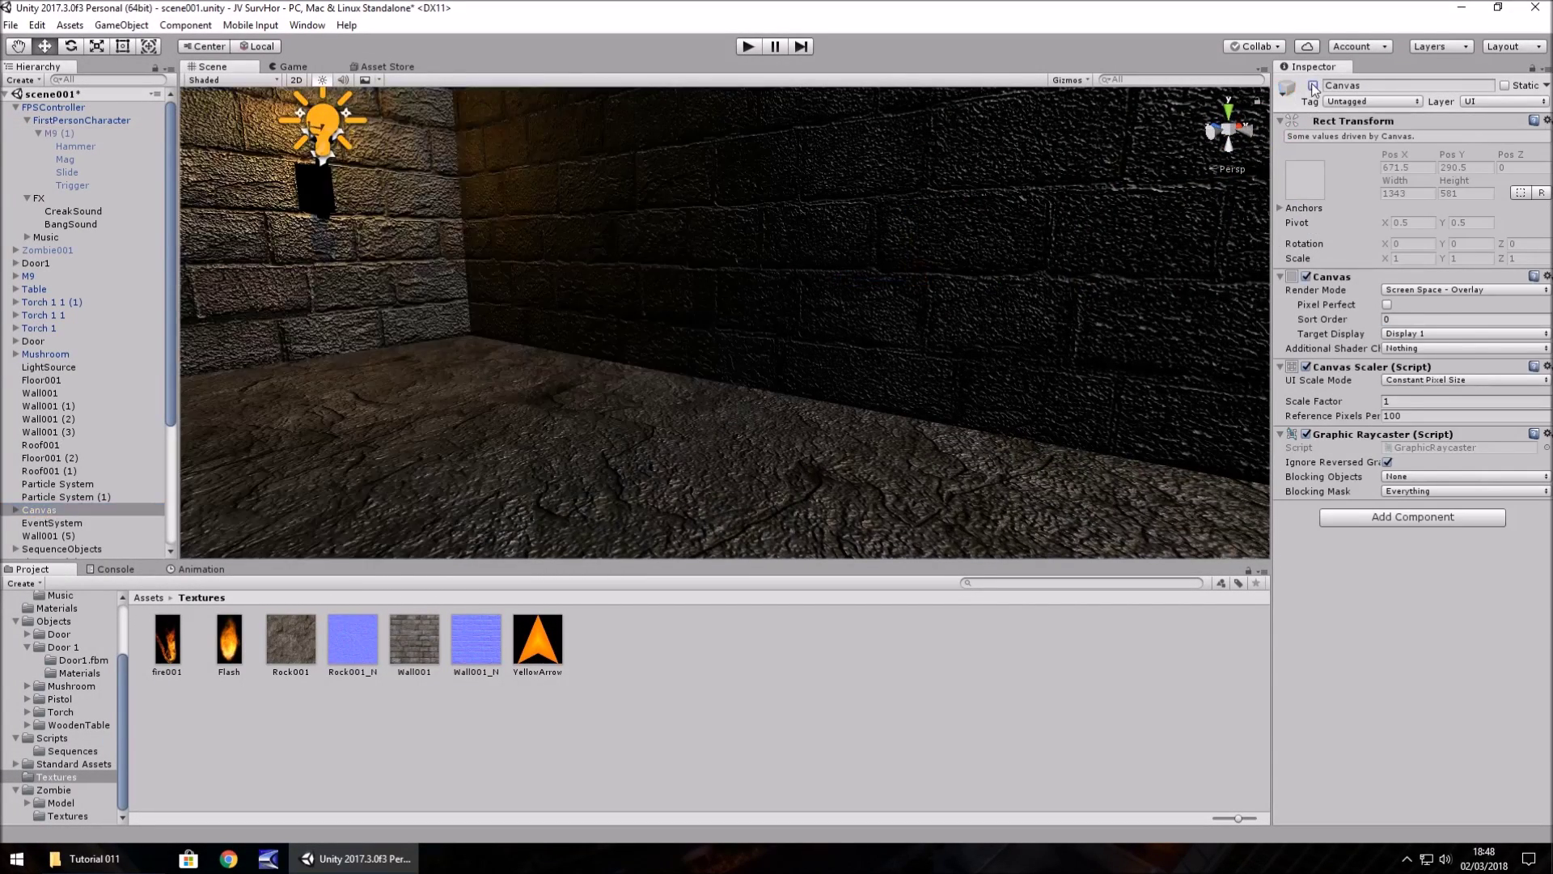
{"action": "left_click", "coordinate": [56, 133]}
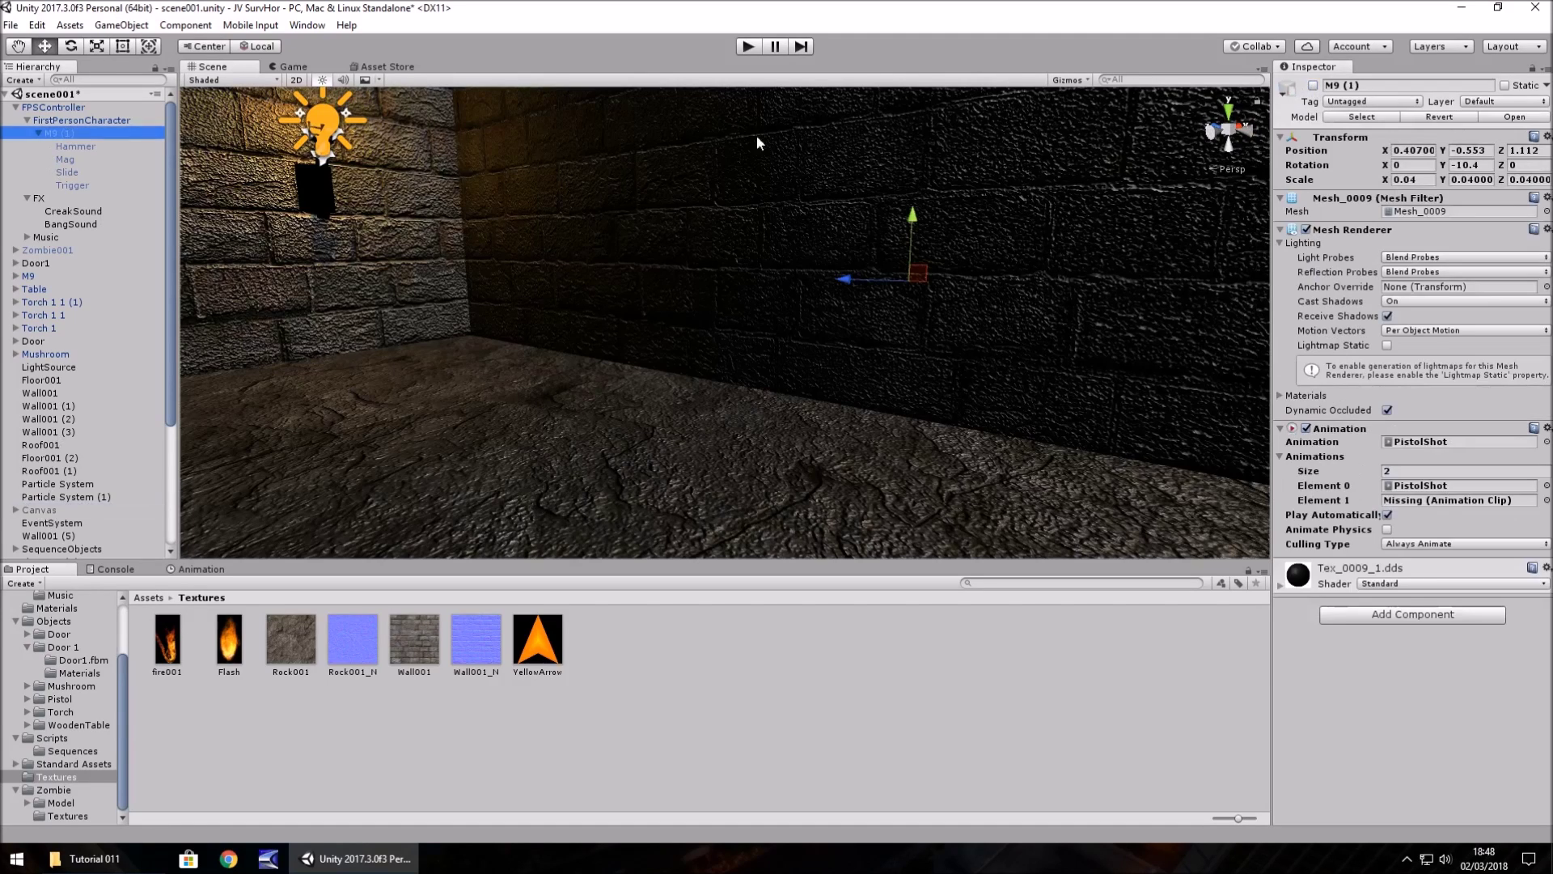
{"action": "left_click", "coordinate": [1312, 85]}
{"action": "left_click", "coordinate": [1313, 85]}
{"action": "right_click_drag", "start_coordinate": [615, 340], "coordinate": [706, 337]}
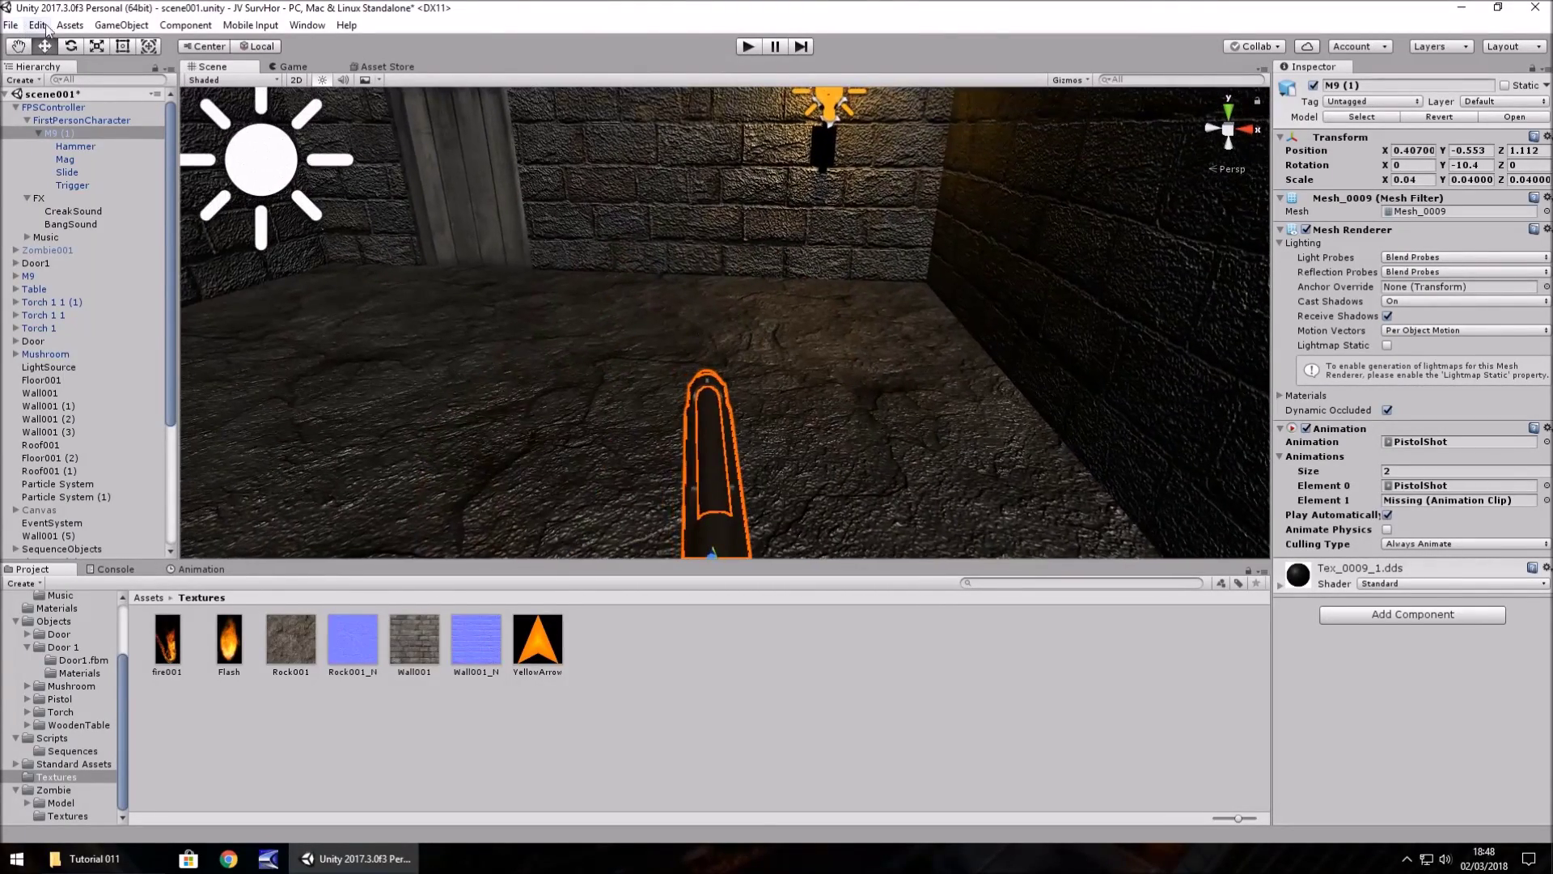
Step: Create a 3D Plane and scale it to 0.05 on X, Y and Z
{"action": "left_click", "coordinate": [122, 25]}
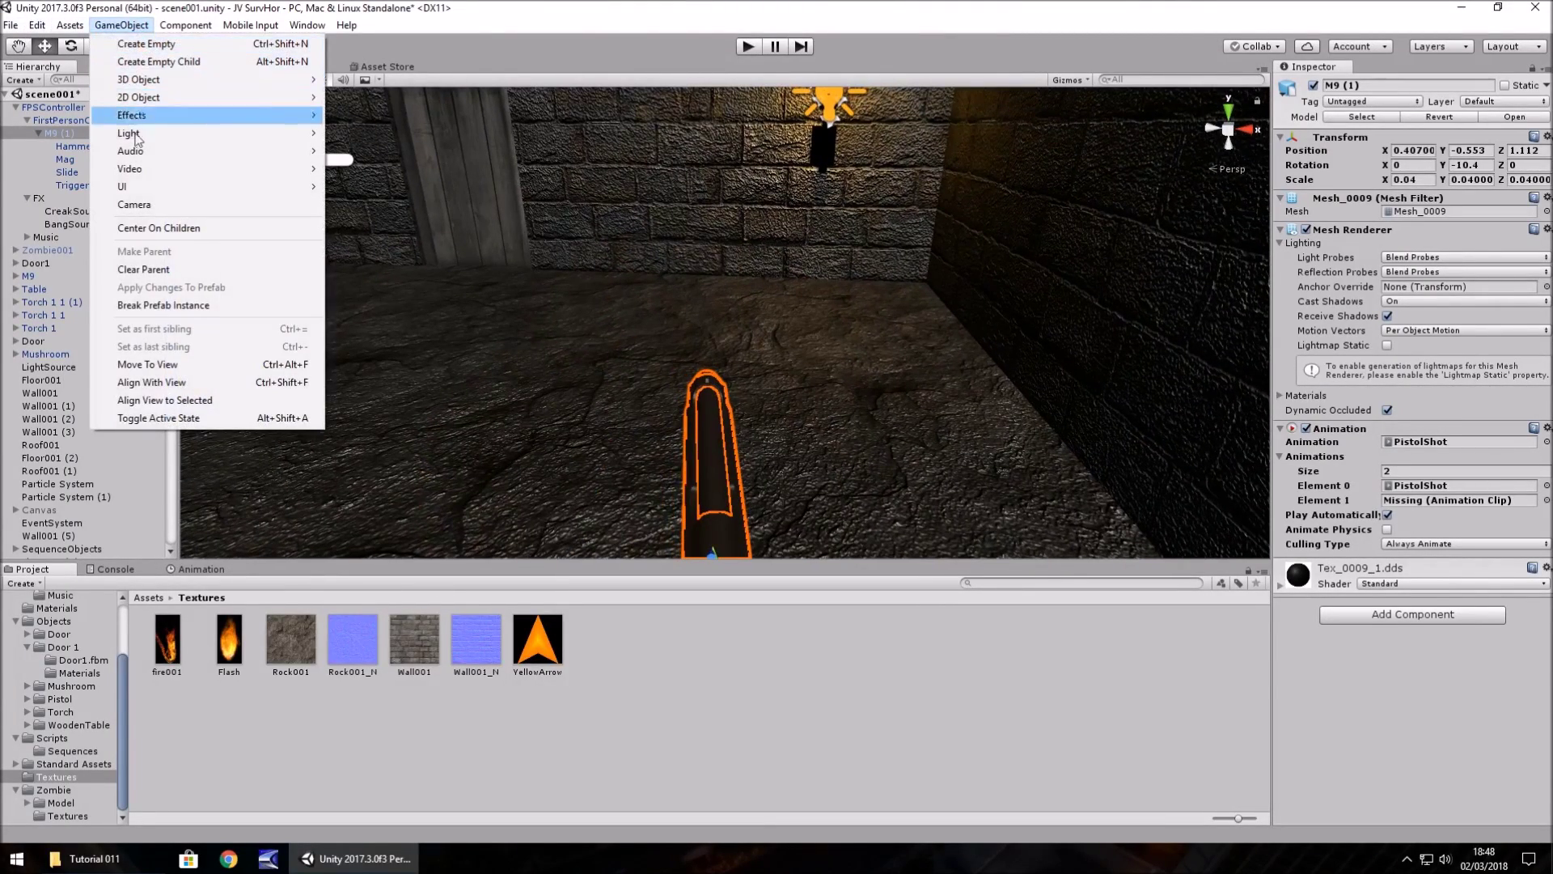
{"action": "mouse_move", "coordinate": [168, 84]}
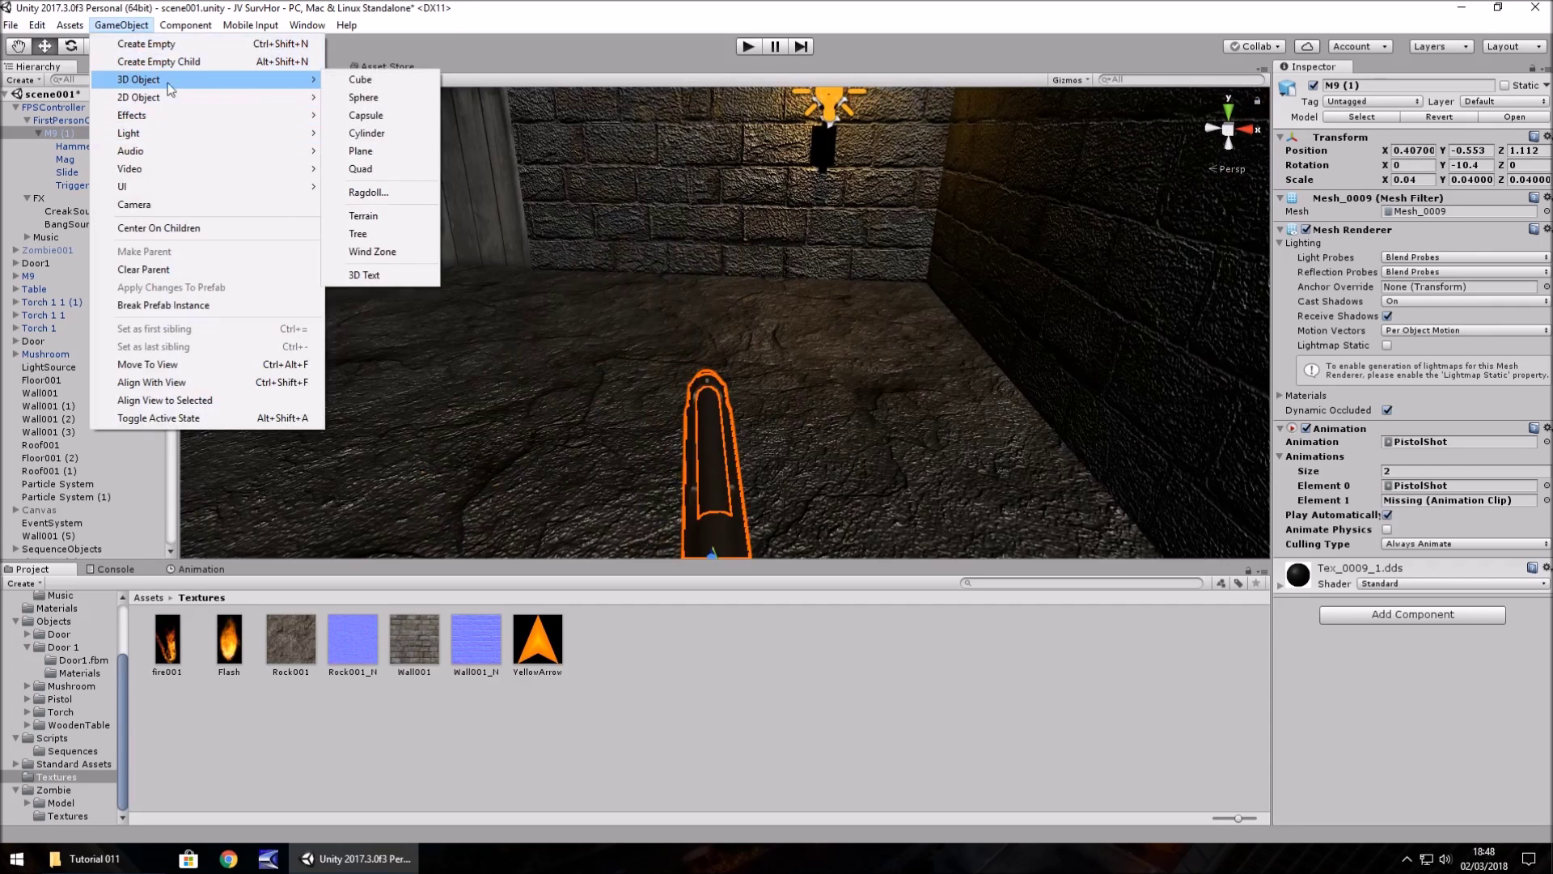
{"action": "left_click", "coordinate": [372, 152]}
{"action": "left_click", "coordinate": [1414, 164]}
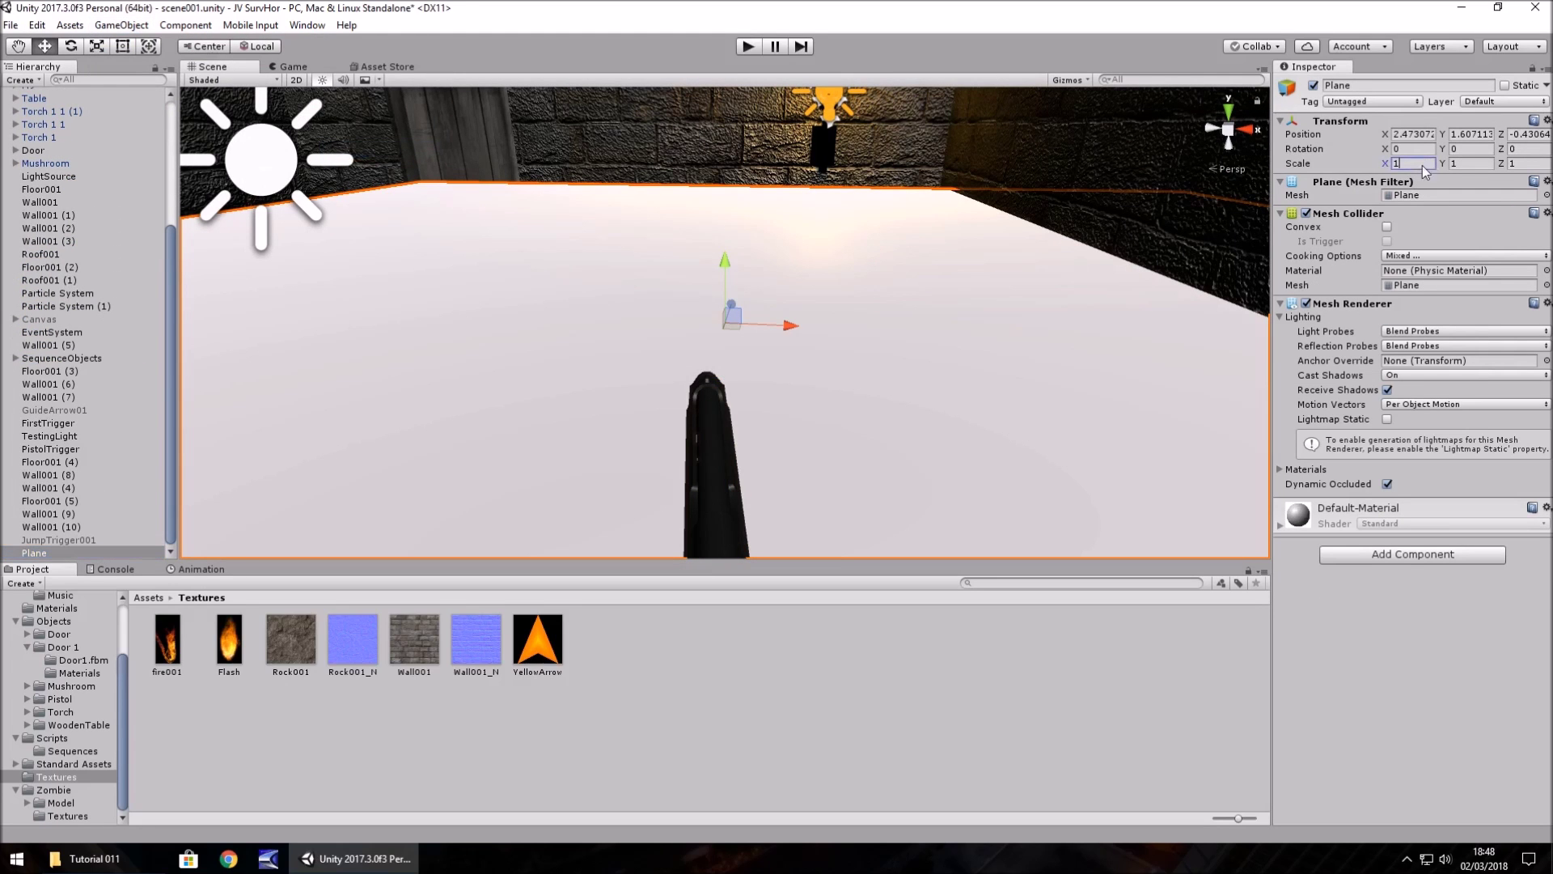
{"action": "type", "text": "0.05"}
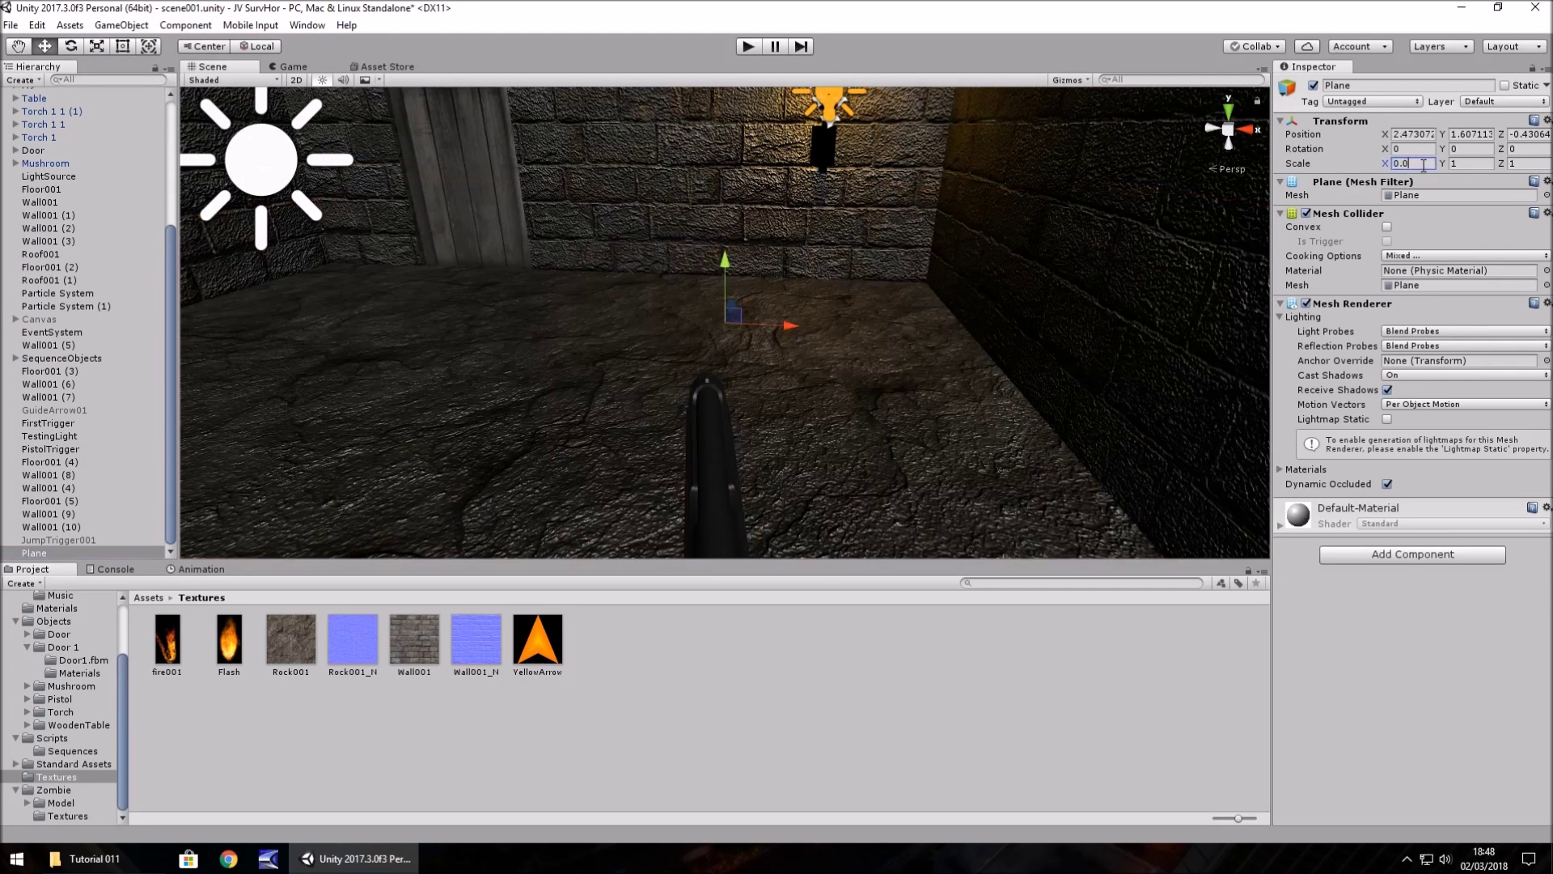
{"action": "key", "text": "Tab"}
{"action": "type", "text": "0.05"}
{"action": "key", "text": "Tab"}
{"action": "type", "text": "0.05"}
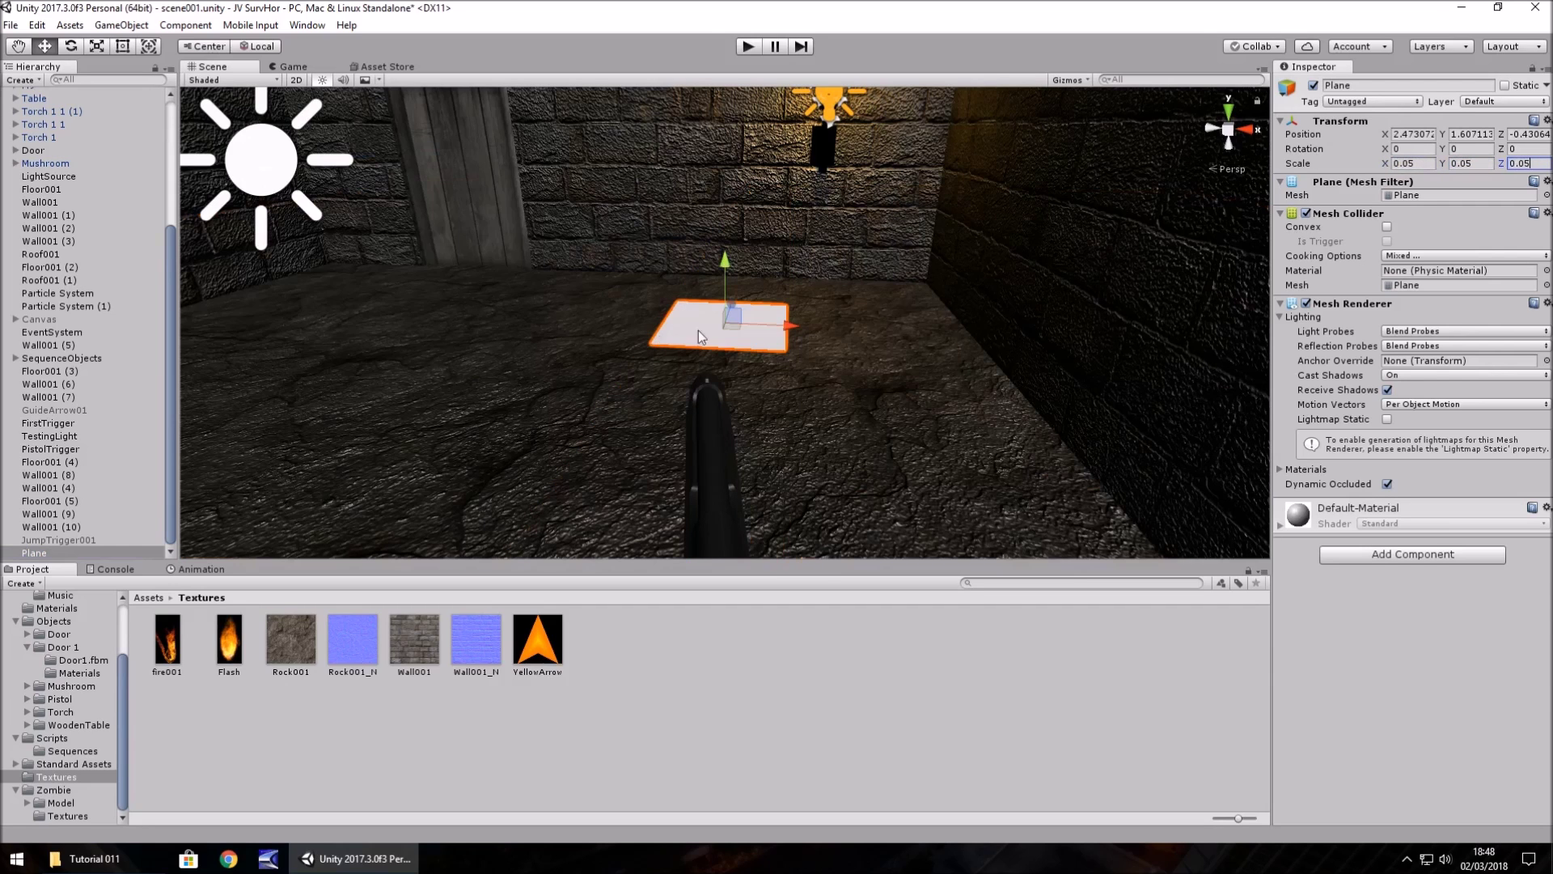
Step: Set the Plane's X rotation to -90 so it stands upright
{"action": "left_click", "coordinate": [1431, 152]}
{"action": "type", "text": "90"}
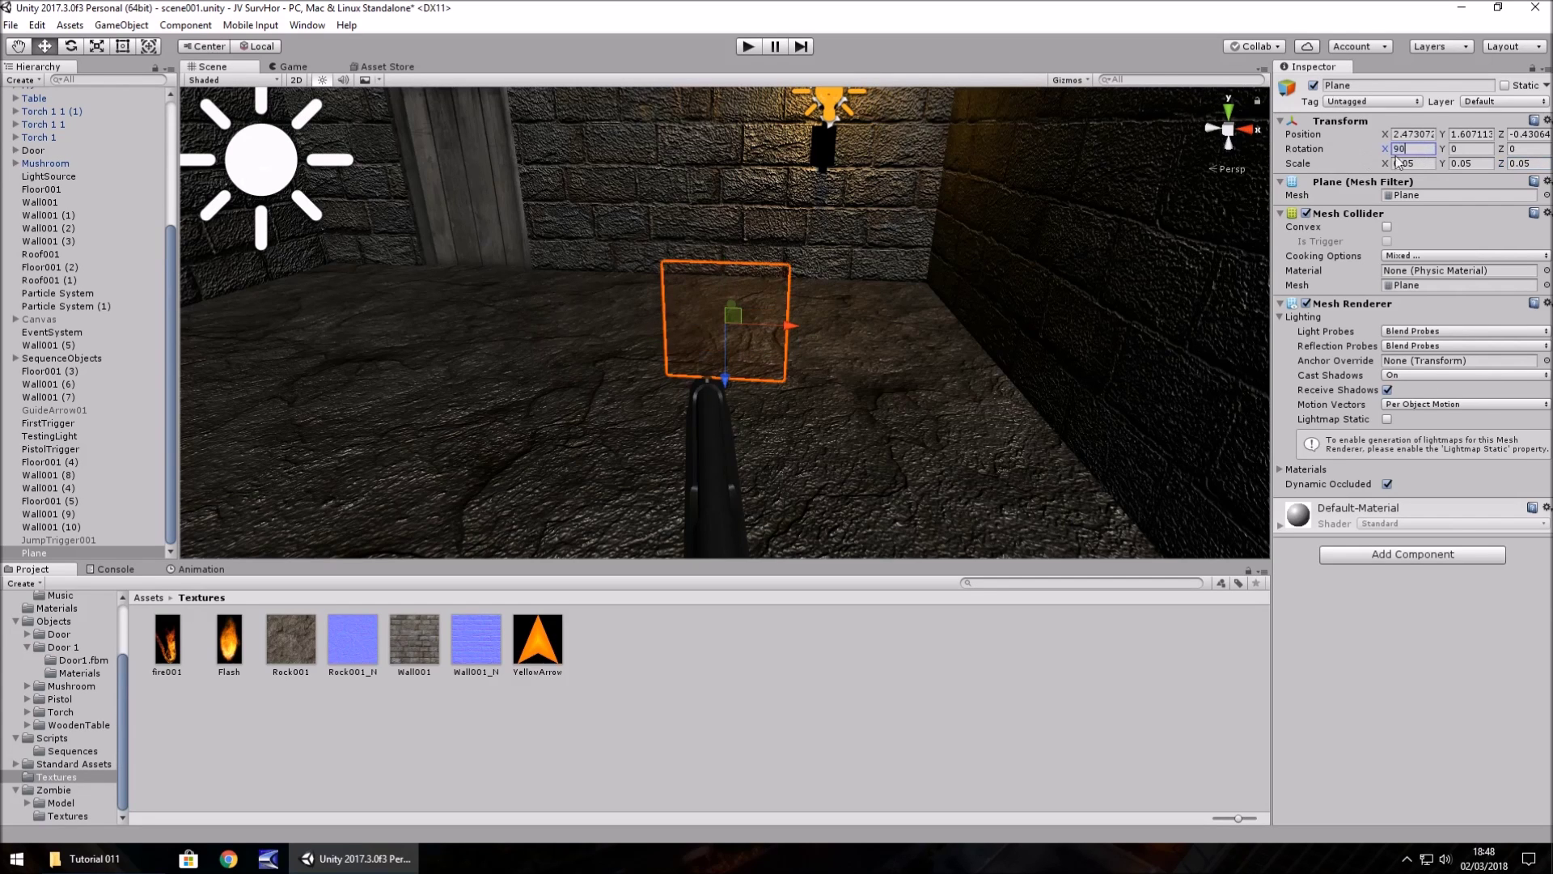
{"action": "key", "text": "BackSpace"}
{"action": "key", "text": "BackSpace"}
{"action": "type", "text": "-90"}
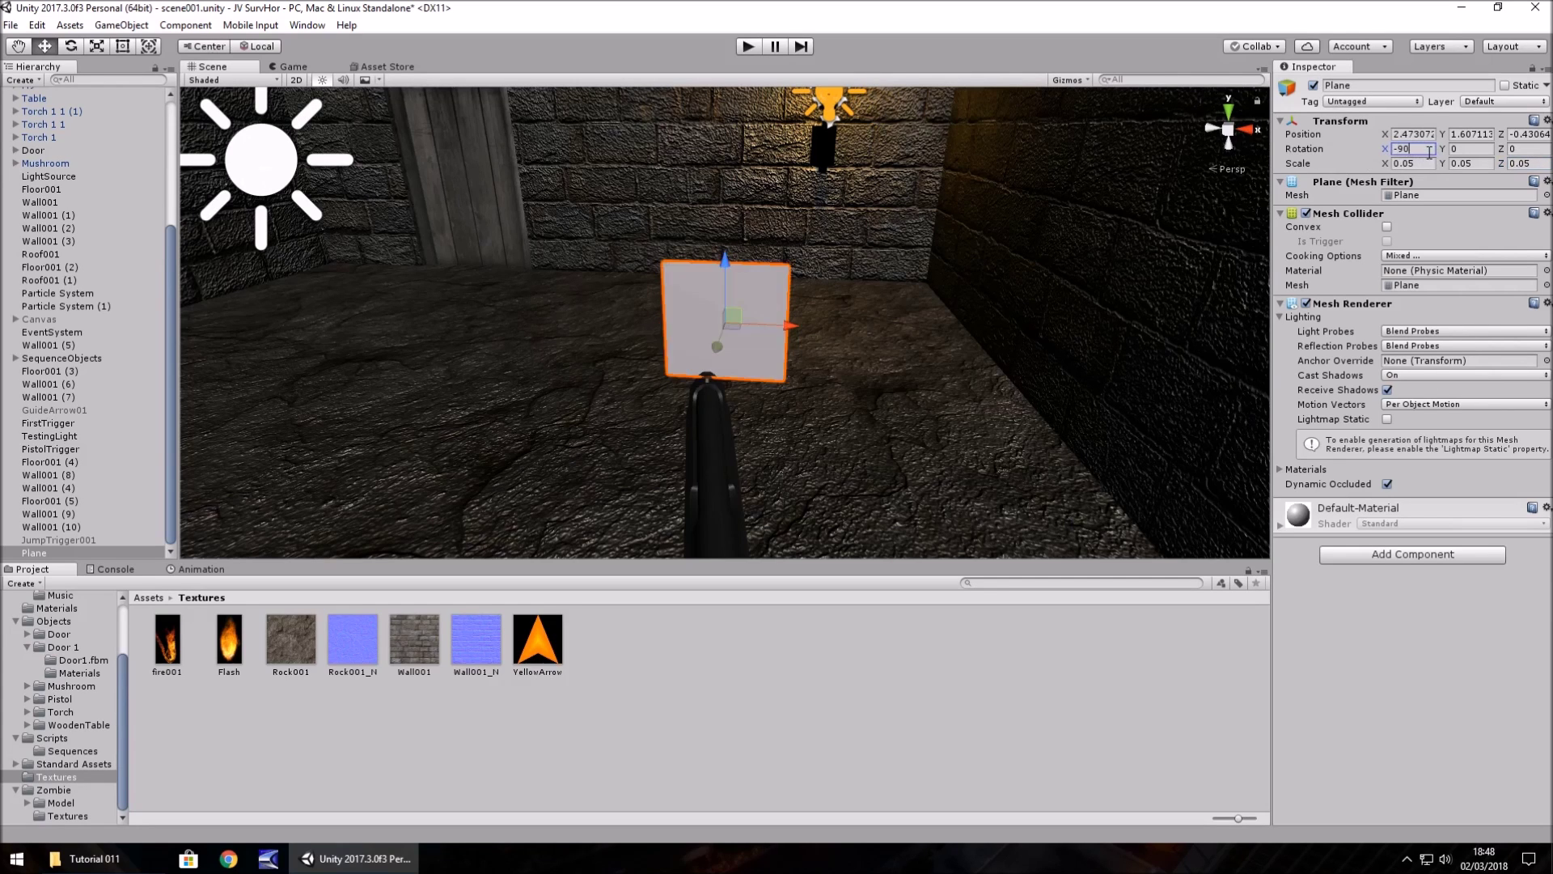
Step: Apply the Flash texture to the Plane and rotate it 90 on X and 180 on Z
{"action": "left_click_drag", "start_coordinate": [236, 651], "coordinate": [40, 555]}
{"action": "left_click", "coordinate": [1408, 148]}
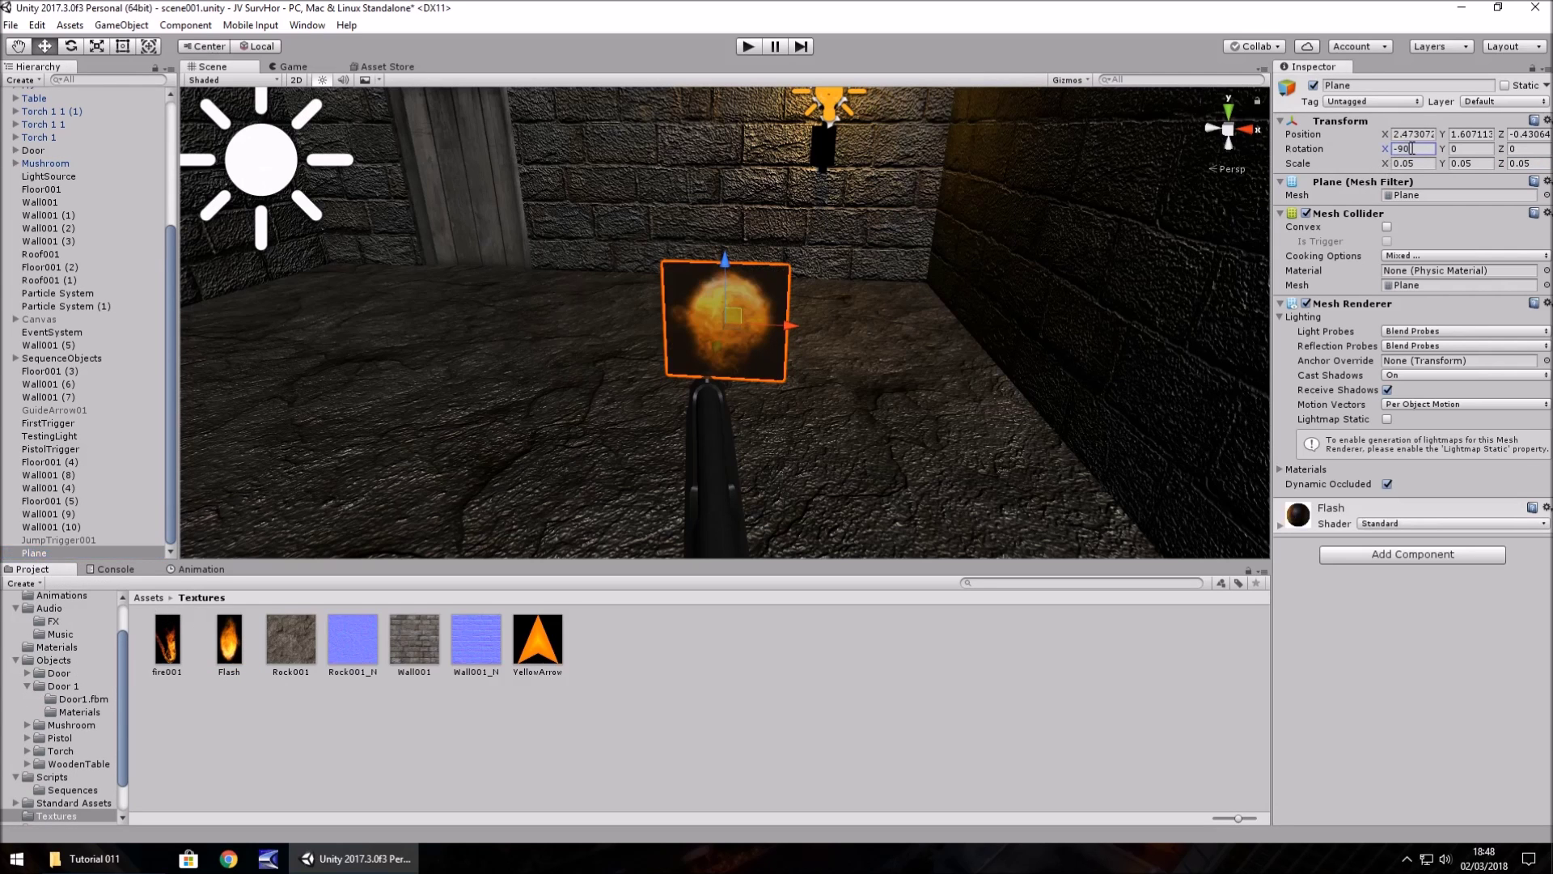
{"action": "type", "text": "90"}
{"action": "key", "text": "BackSpace"}
{"action": "key", "text": "BackSpace"}
{"action": "key", "text": "BackSpace"}
{"action": "key", "text": "Return"}
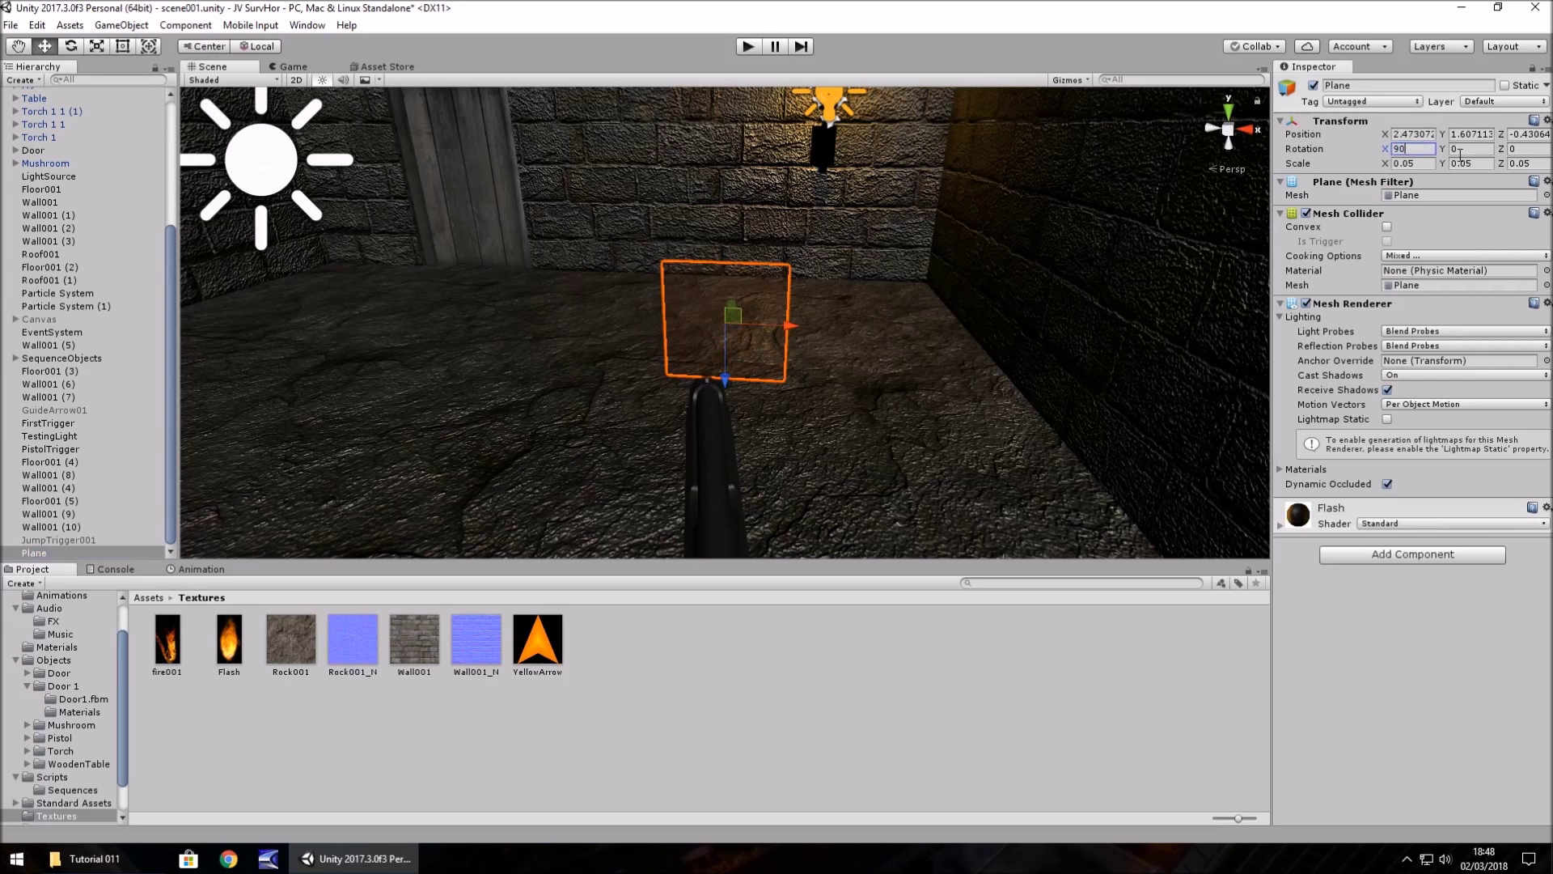
{"action": "left_click", "coordinate": [1524, 149]}
{"action": "type", "text": "180"}
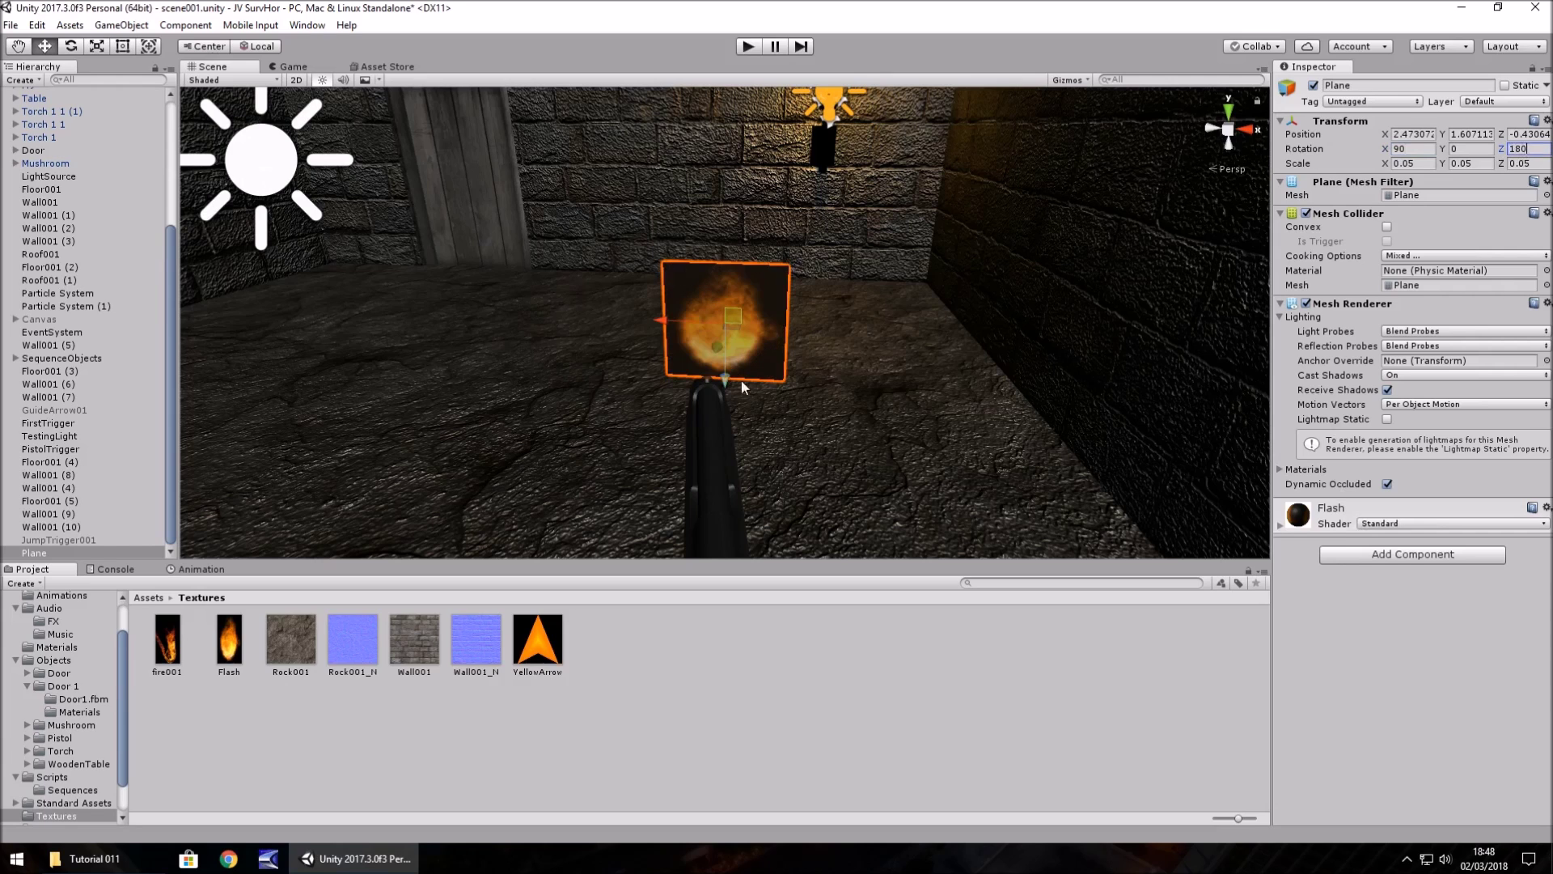
Step: Switch the Flash material's shader to Particles/Additive
{"action": "left_click", "coordinate": [1392, 525]}
{"action": "mouse_move", "coordinate": [1421, 686]}
{"action": "left_click", "coordinate": [1238, 686]}
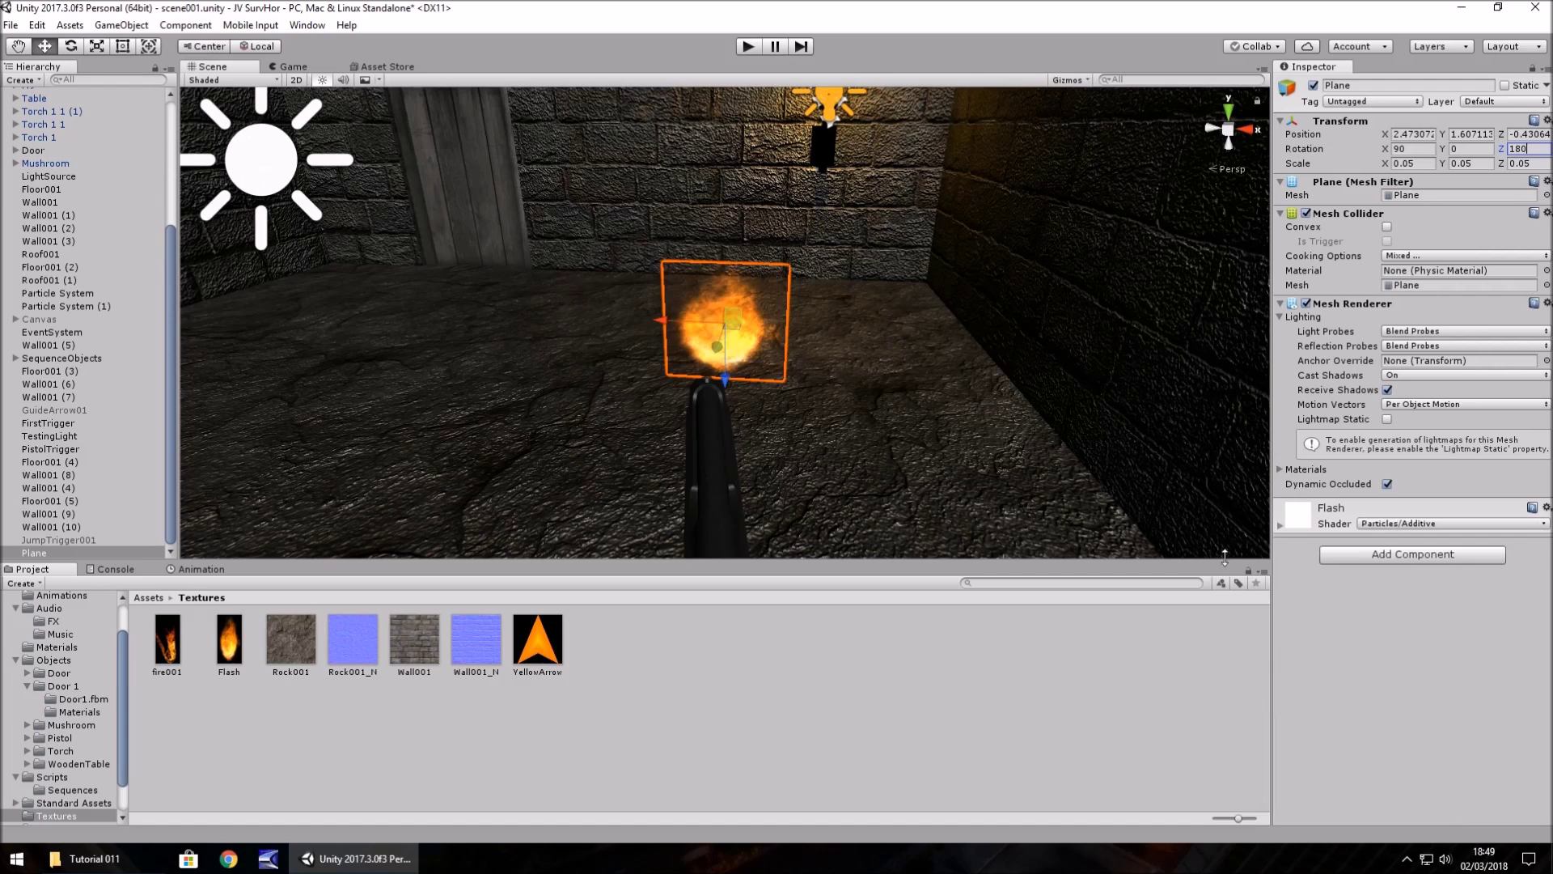
Step: Move the fire plane onto the pistol muzzle, play-test, then raise it to Y 1.731
{"action": "left_click", "coordinate": [1280, 527]}
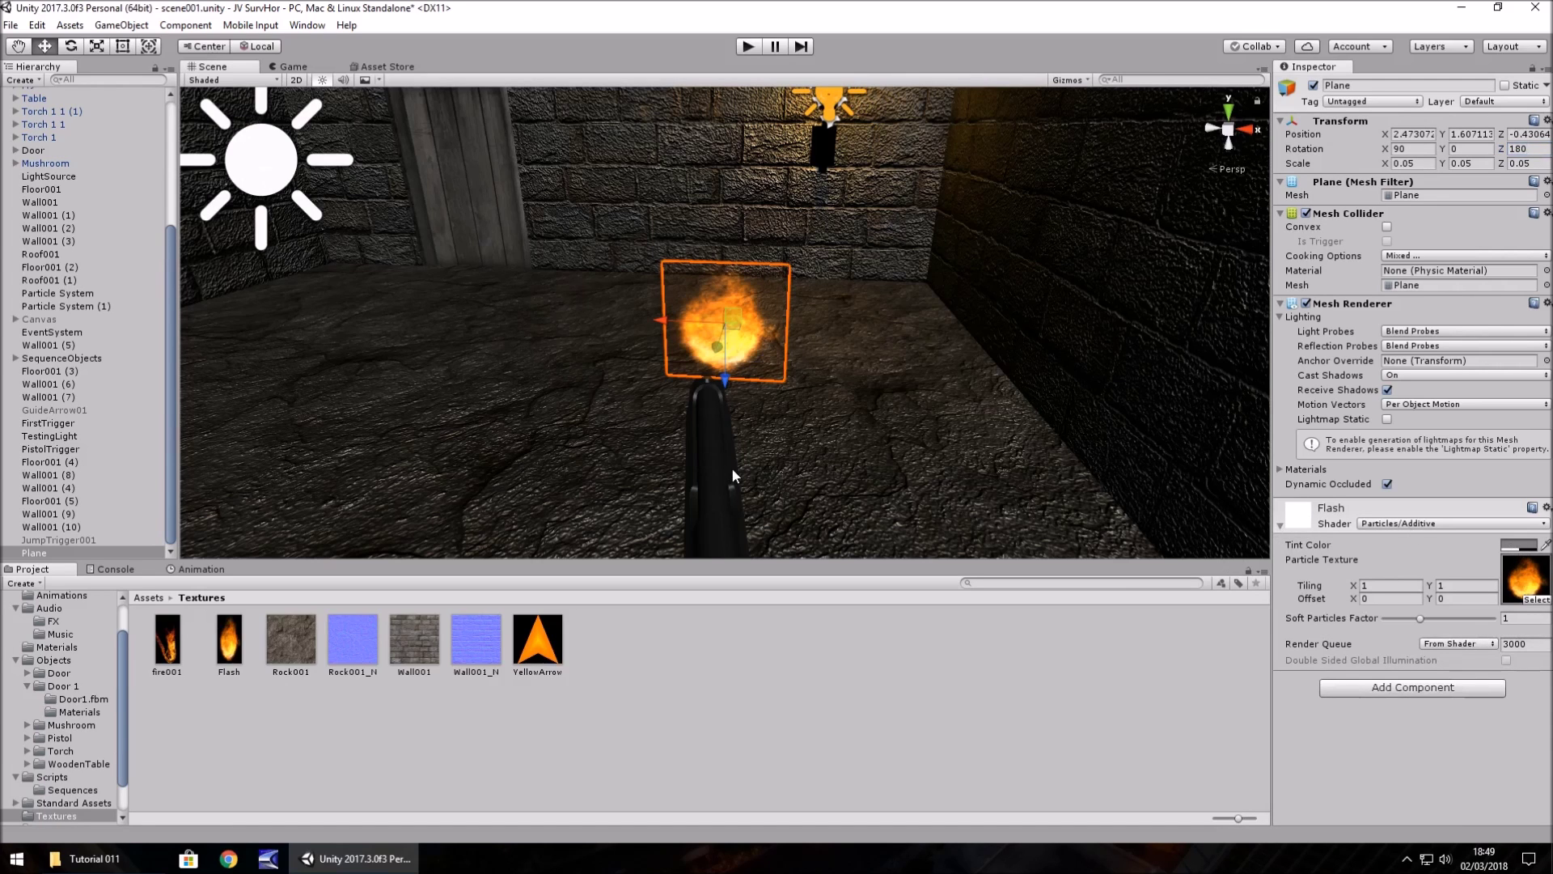
{"action": "left_click_drag", "start_coordinate": [585, 377], "coordinate": [623, 332], "text": "alt"}
{"action": "left_click_drag", "start_coordinate": [742, 409], "coordinate": [681, 356]}
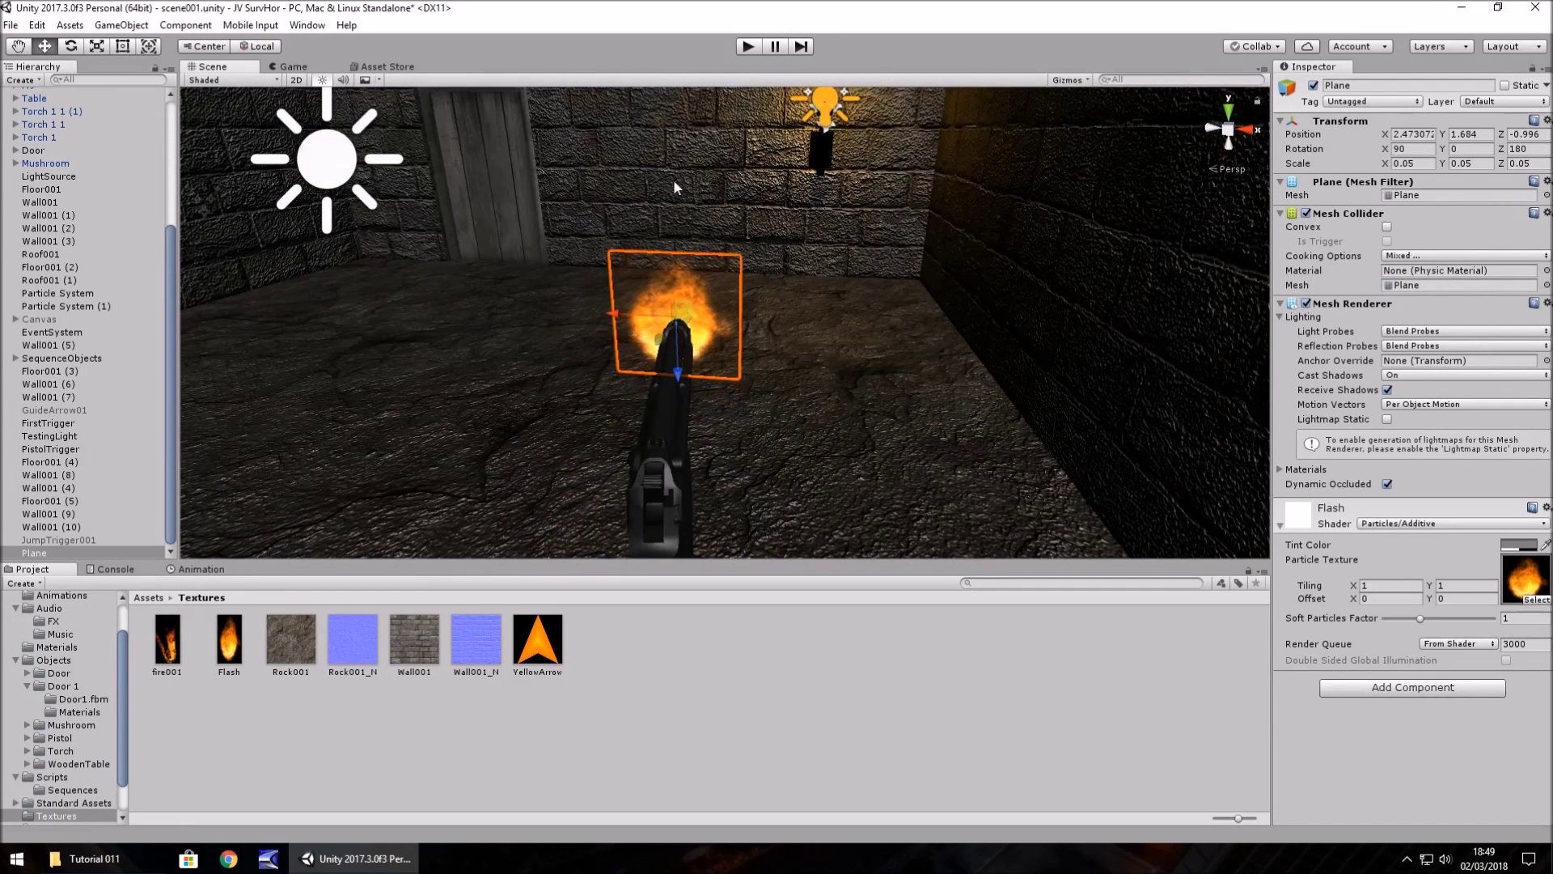
{"action": "left_click", "coordinate": [749, 46]}
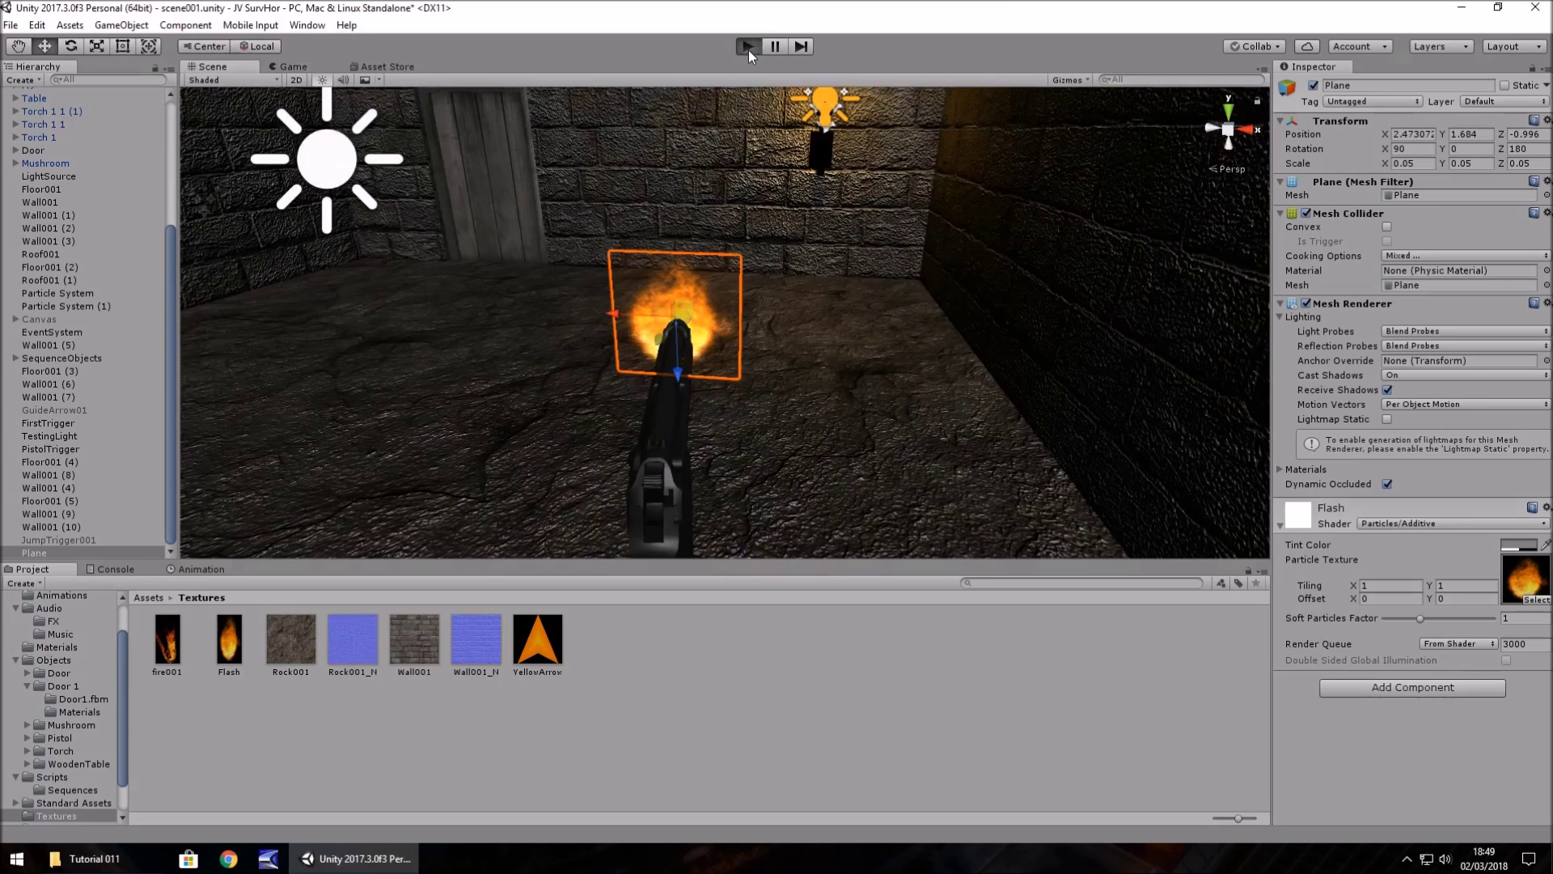
{"action": "key", "text": "ctrl+p"}
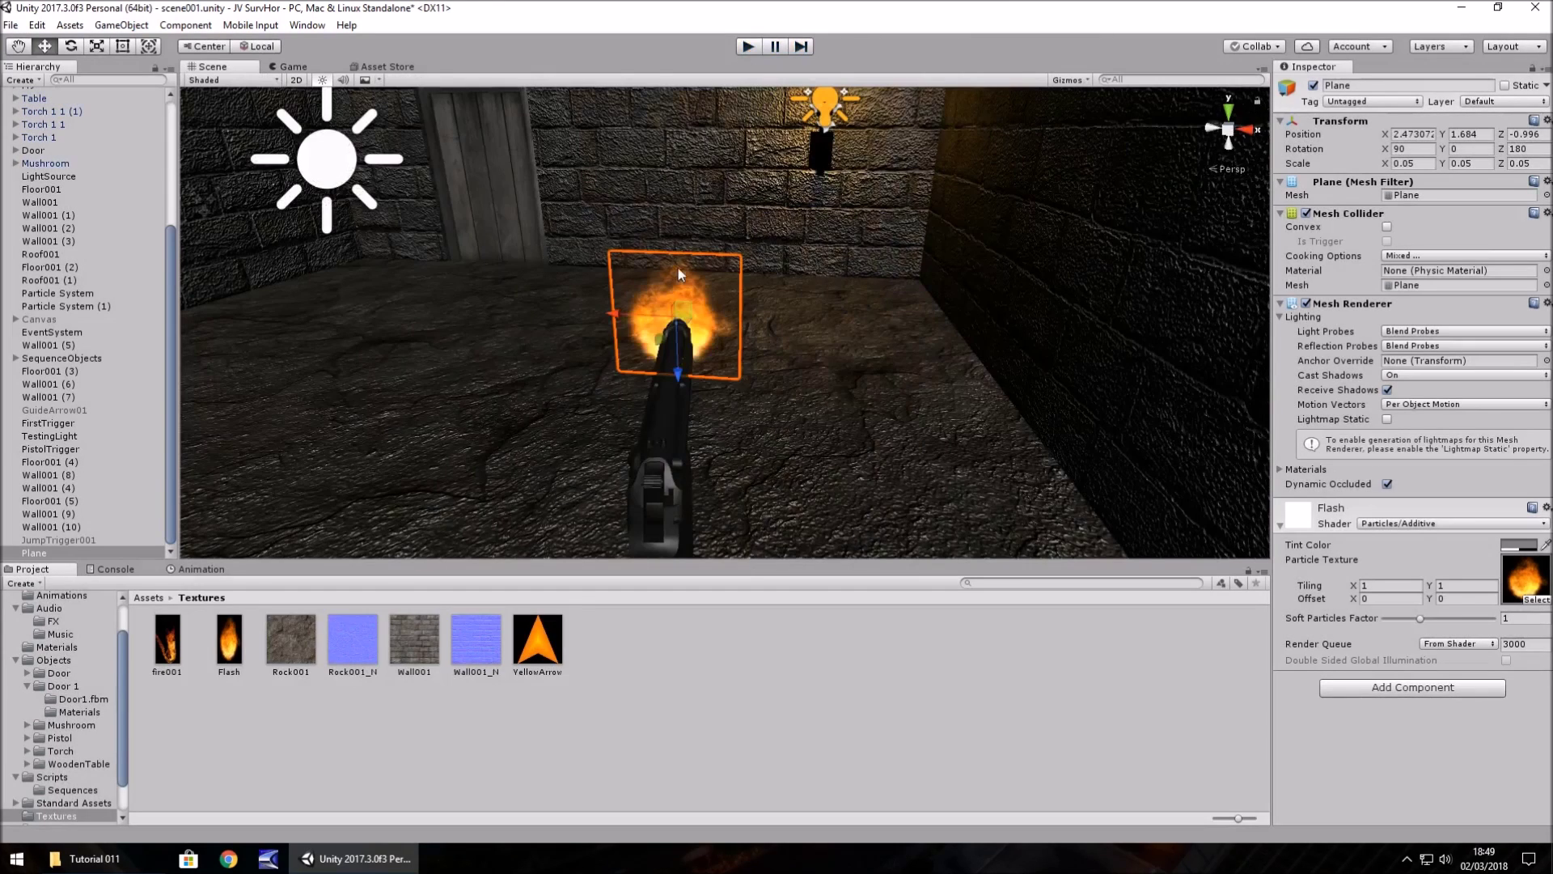
{"action": "left_click_drag", "start_coordinate": [674, 369], "coordinate": [678, 361]}
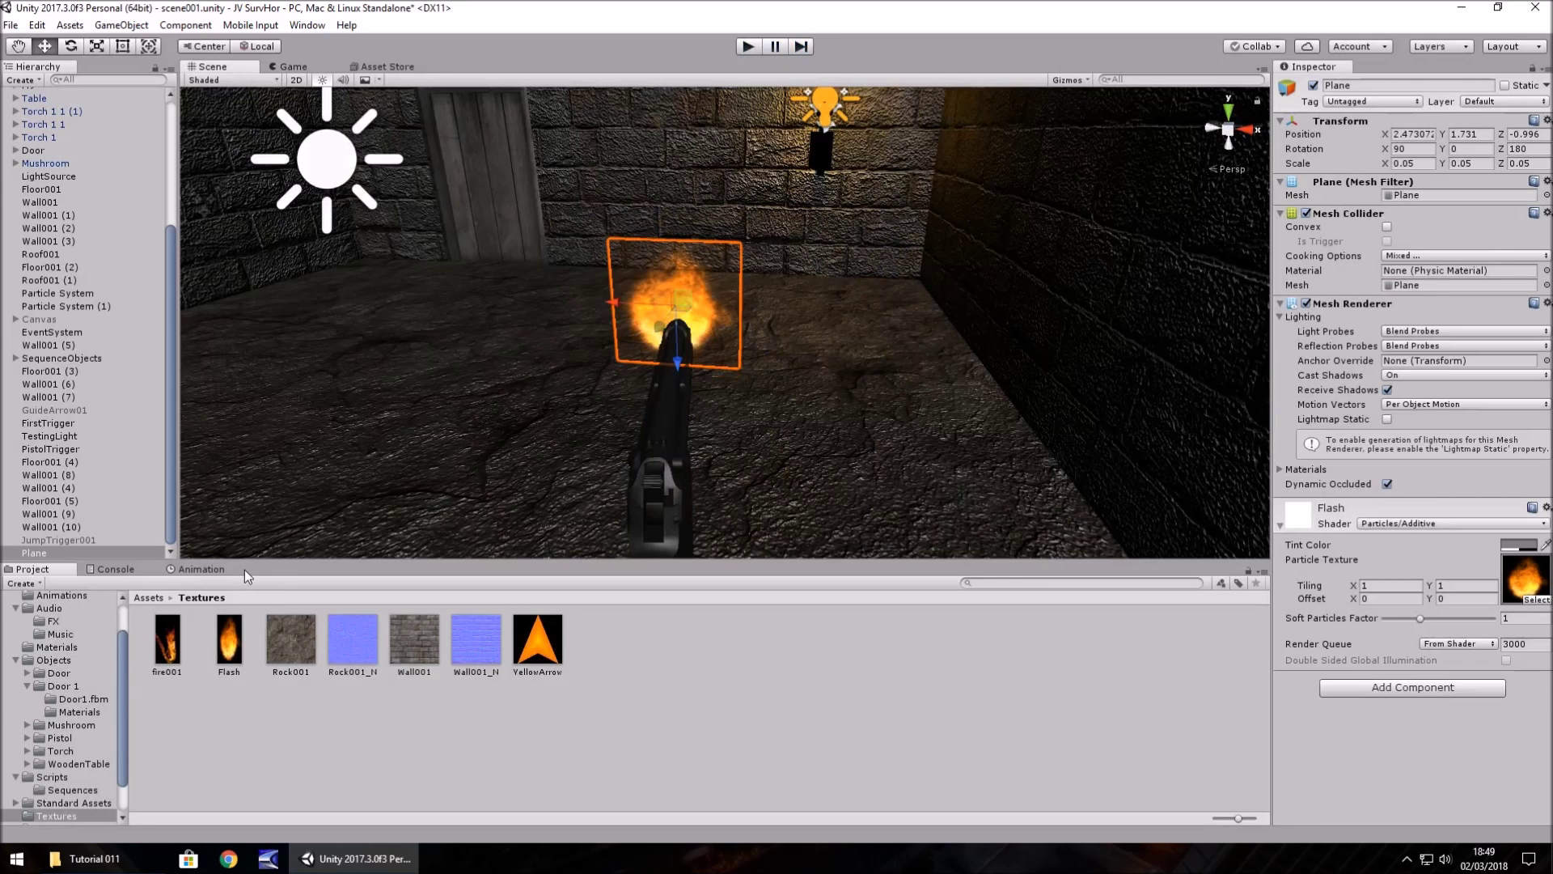
{"action": "scroll", "coordinate": [46, 641], "scroll_direction": "up", "scroll_amount": 2}
Step: Create a MuzzleAnim animation clip for the Plane and turn on recording
{"action": "left_click", "coordinate": [45, 636]}
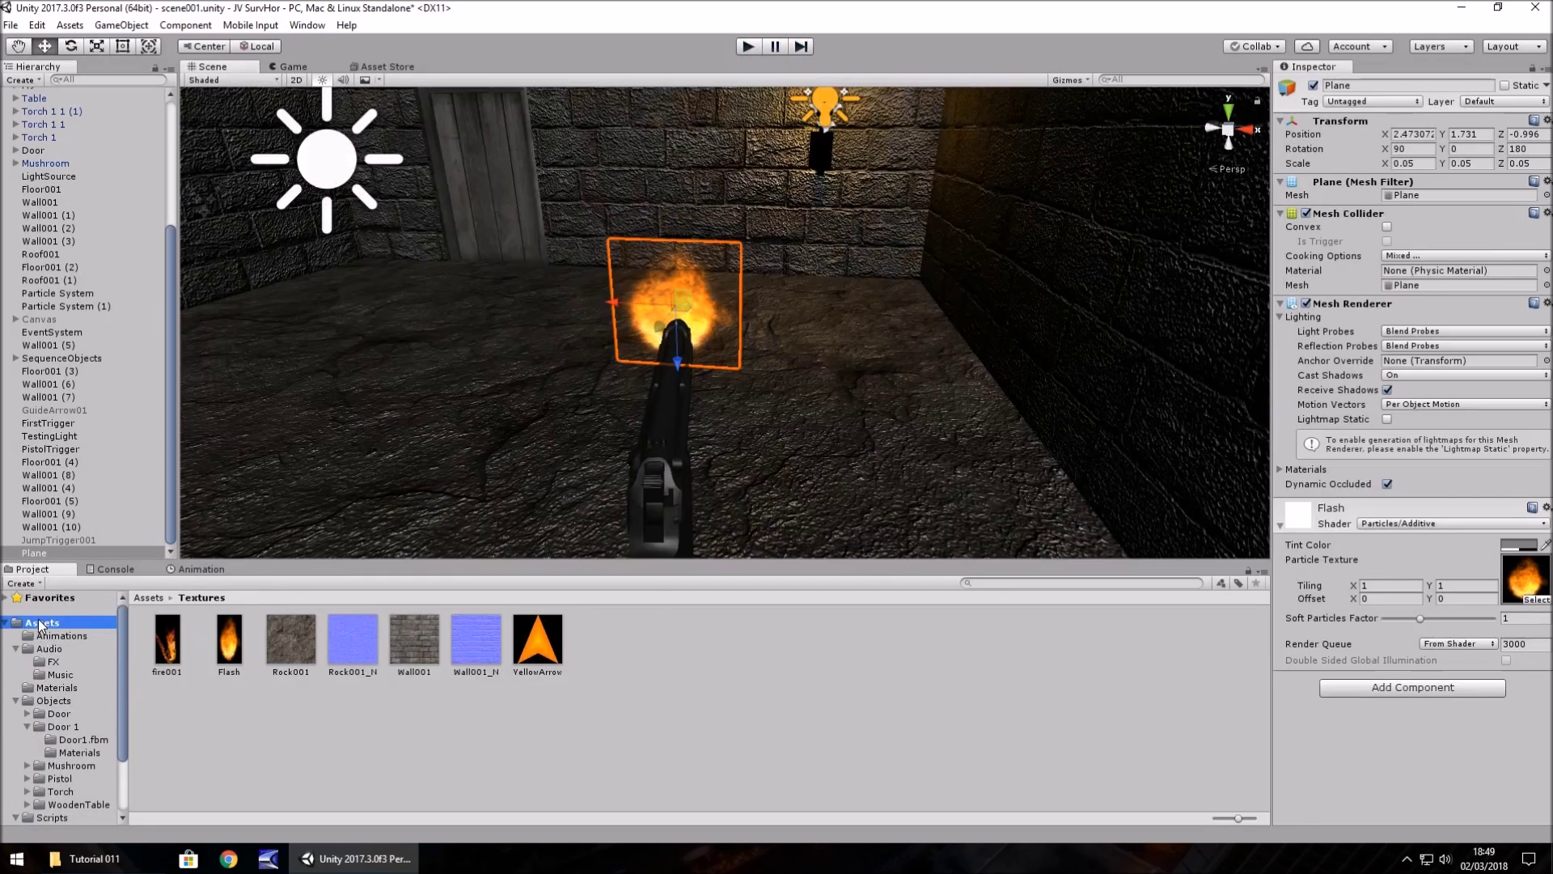
{"action": "left_click", "coordinate": [203, 570]}
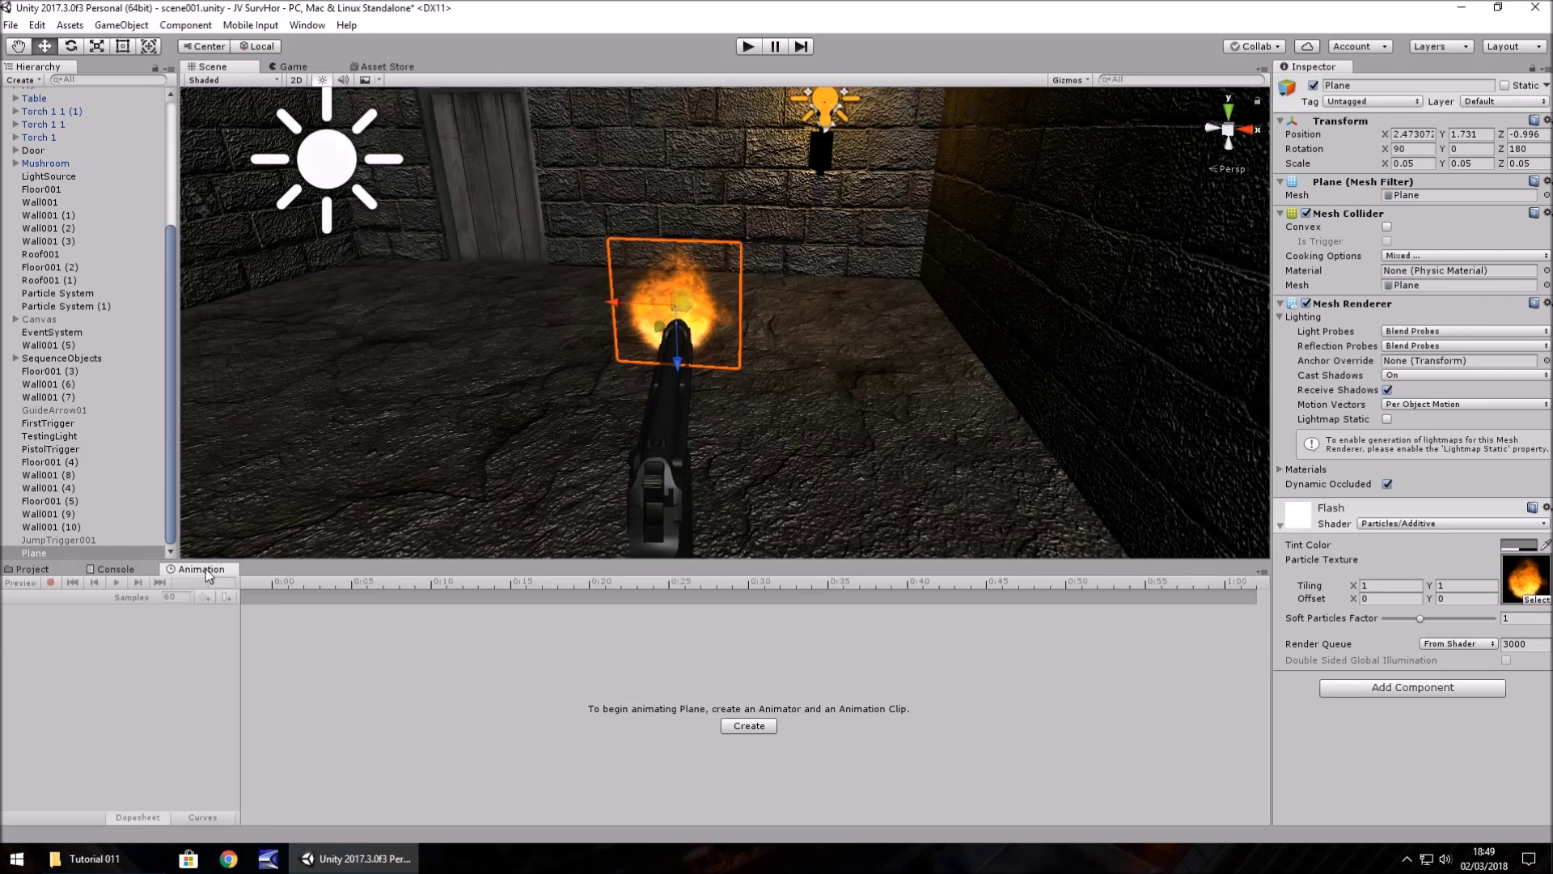
{"action": "left_click", "coordinate": [749, 726]}
{"action": "type", "text": "MuzzleAnim"}
{"action": "key", "text": "Return"}
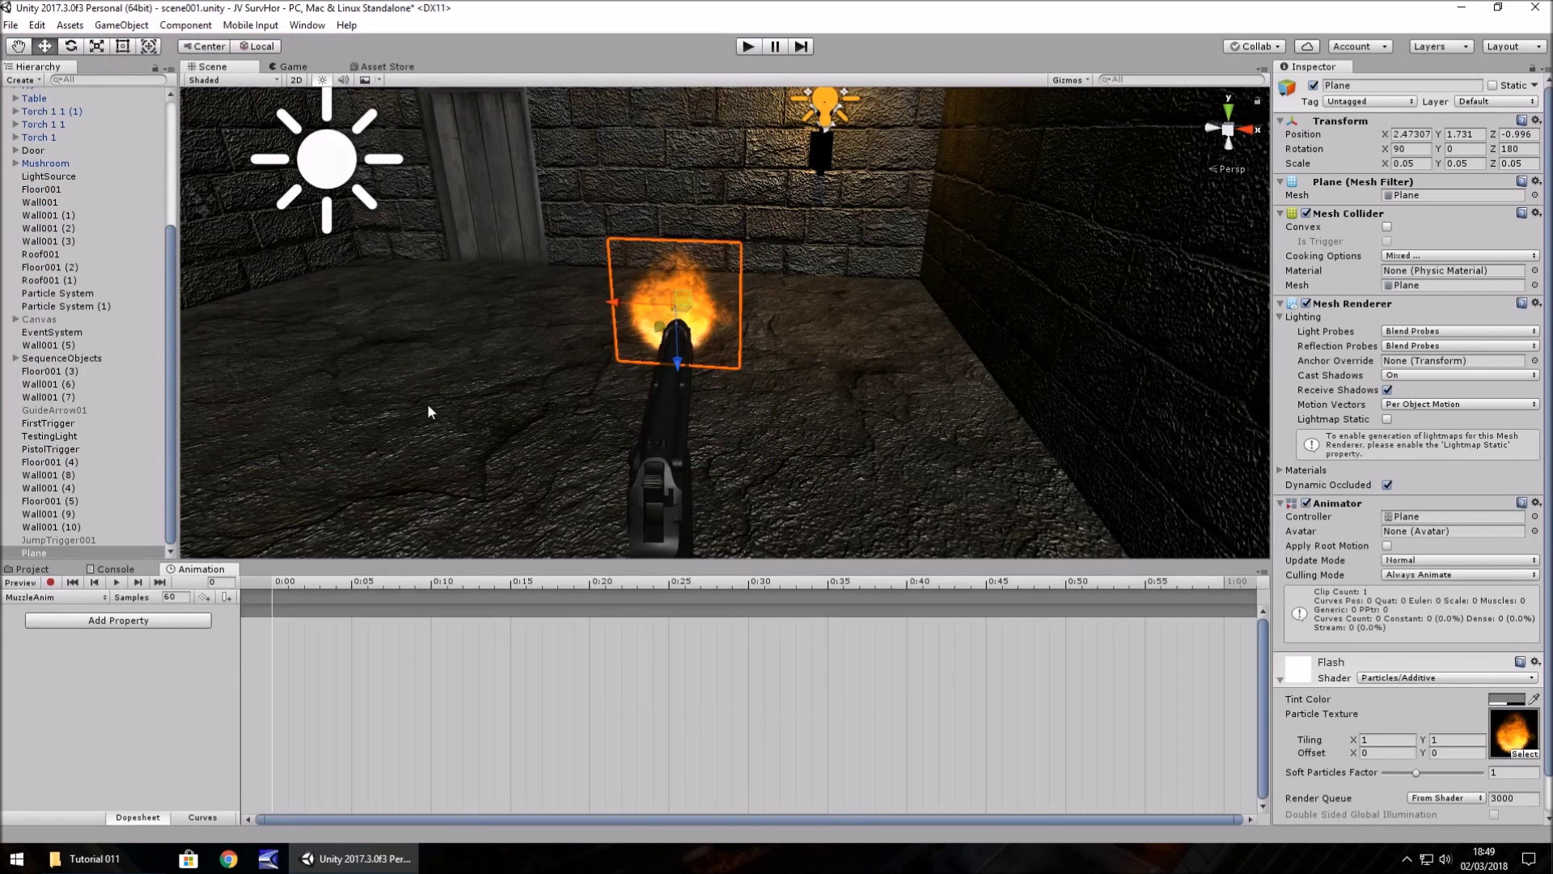
{"action": "left_click", "coordinate": [50, 581]}
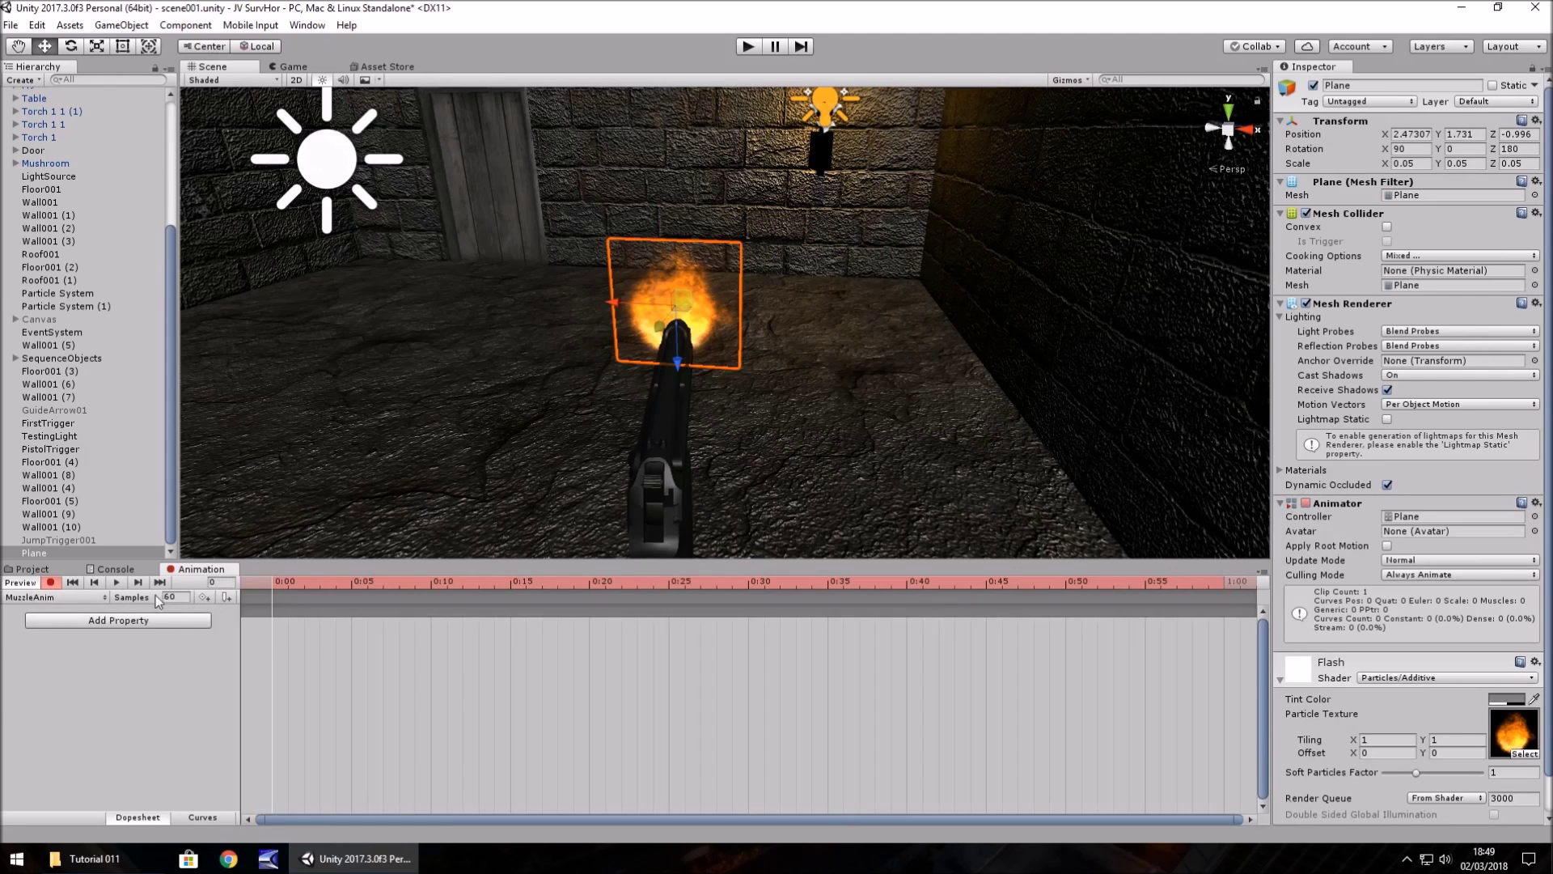
Step: Key the tint transparent at the start and visible again at frame 101
{"action": "left_click", "coordinate": [221, 580]}
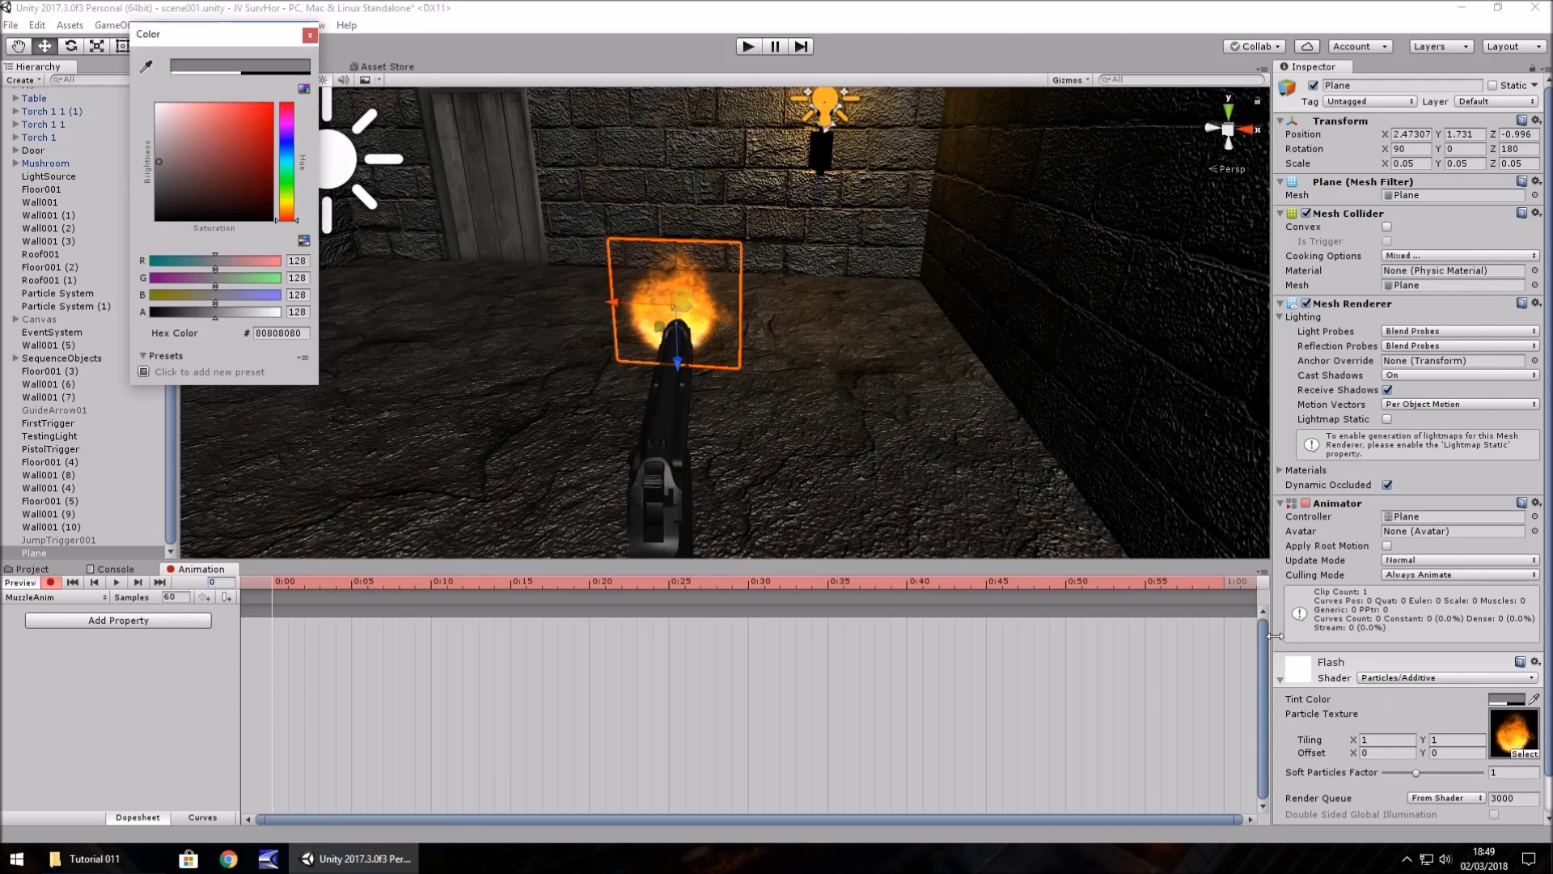
{"action": "left_click", "coordinate": [1508, 700]}
{"action": "left_click_drag", "start_coordinate": [225, 312], "coordinate": [150, 312]}
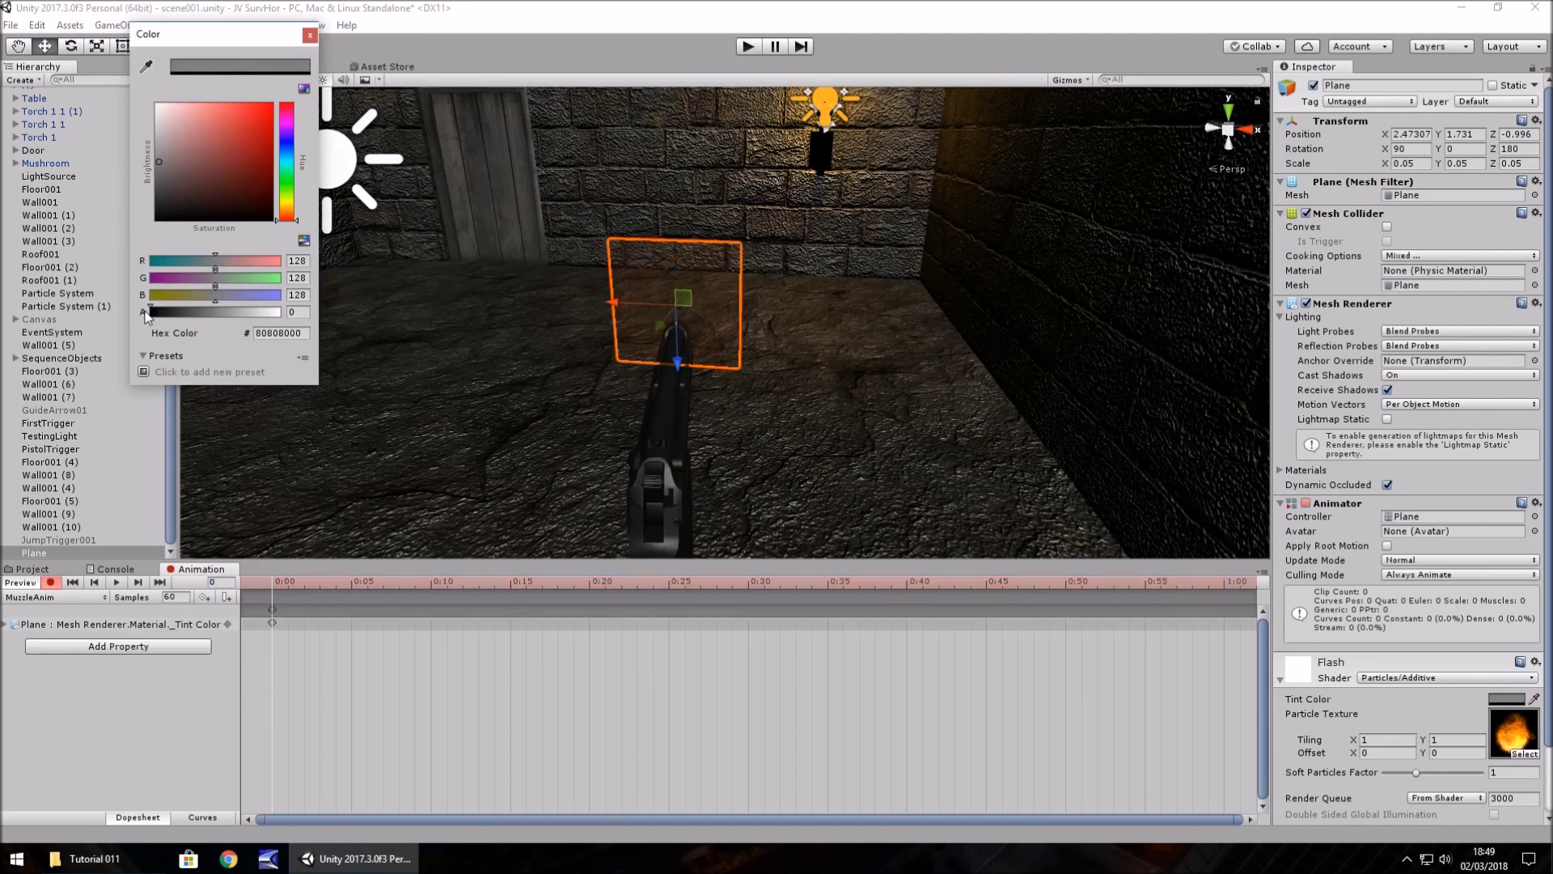
{"action": "left_click", "coordinate": [311, 37]}
{"action": "left_click", "coordinate": [223, 582]}
{"action": "type", "text": "101"}
{"action": "key", "text": "Return"}
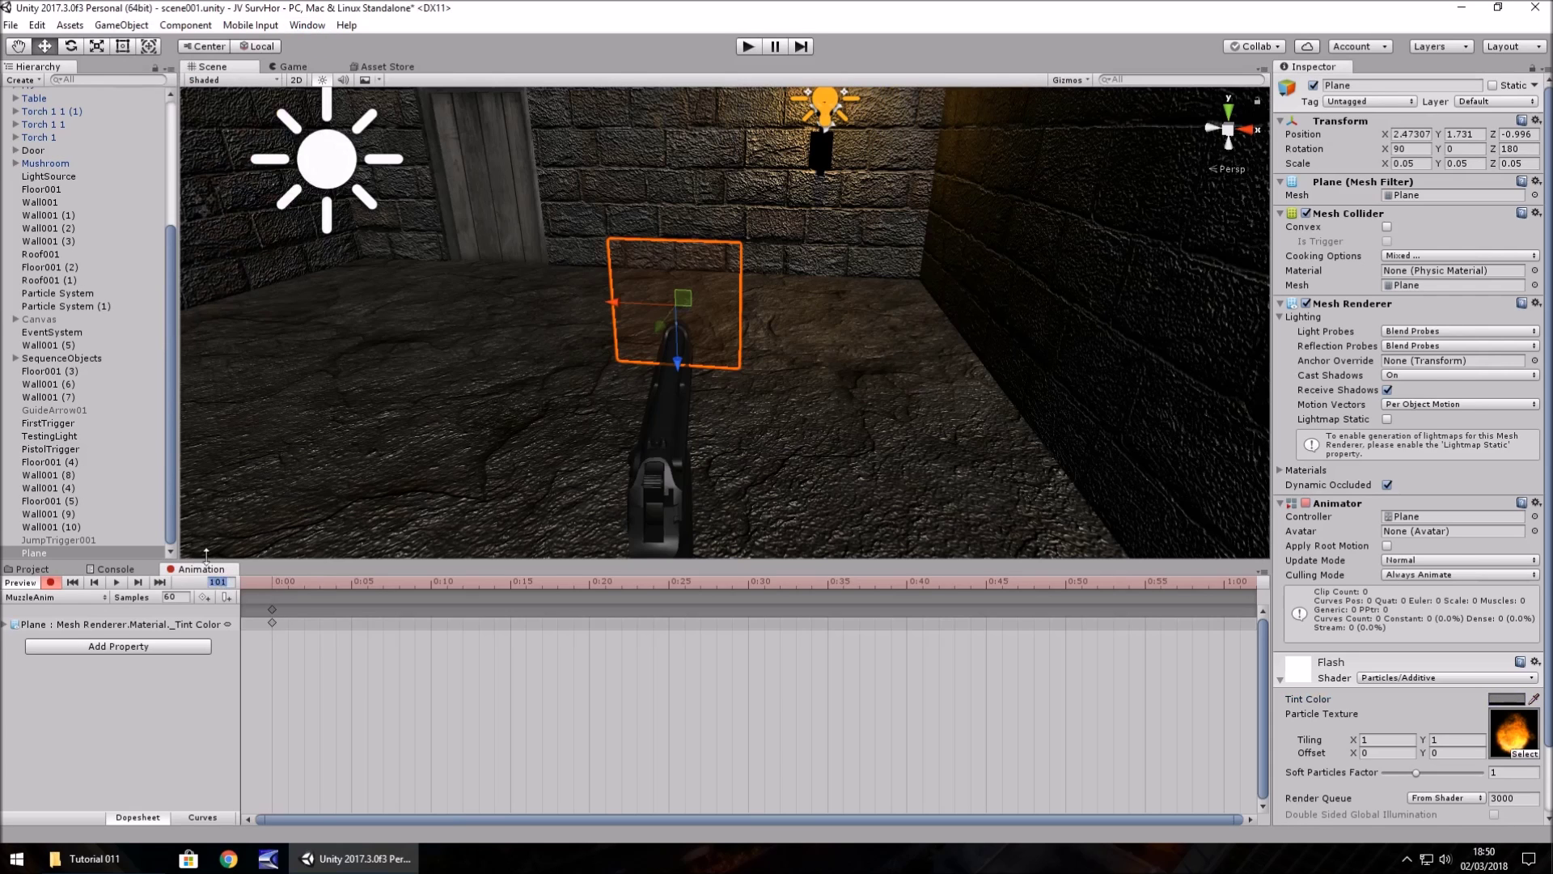
{"action": "left_click", "coordinate": [1504, 699]}
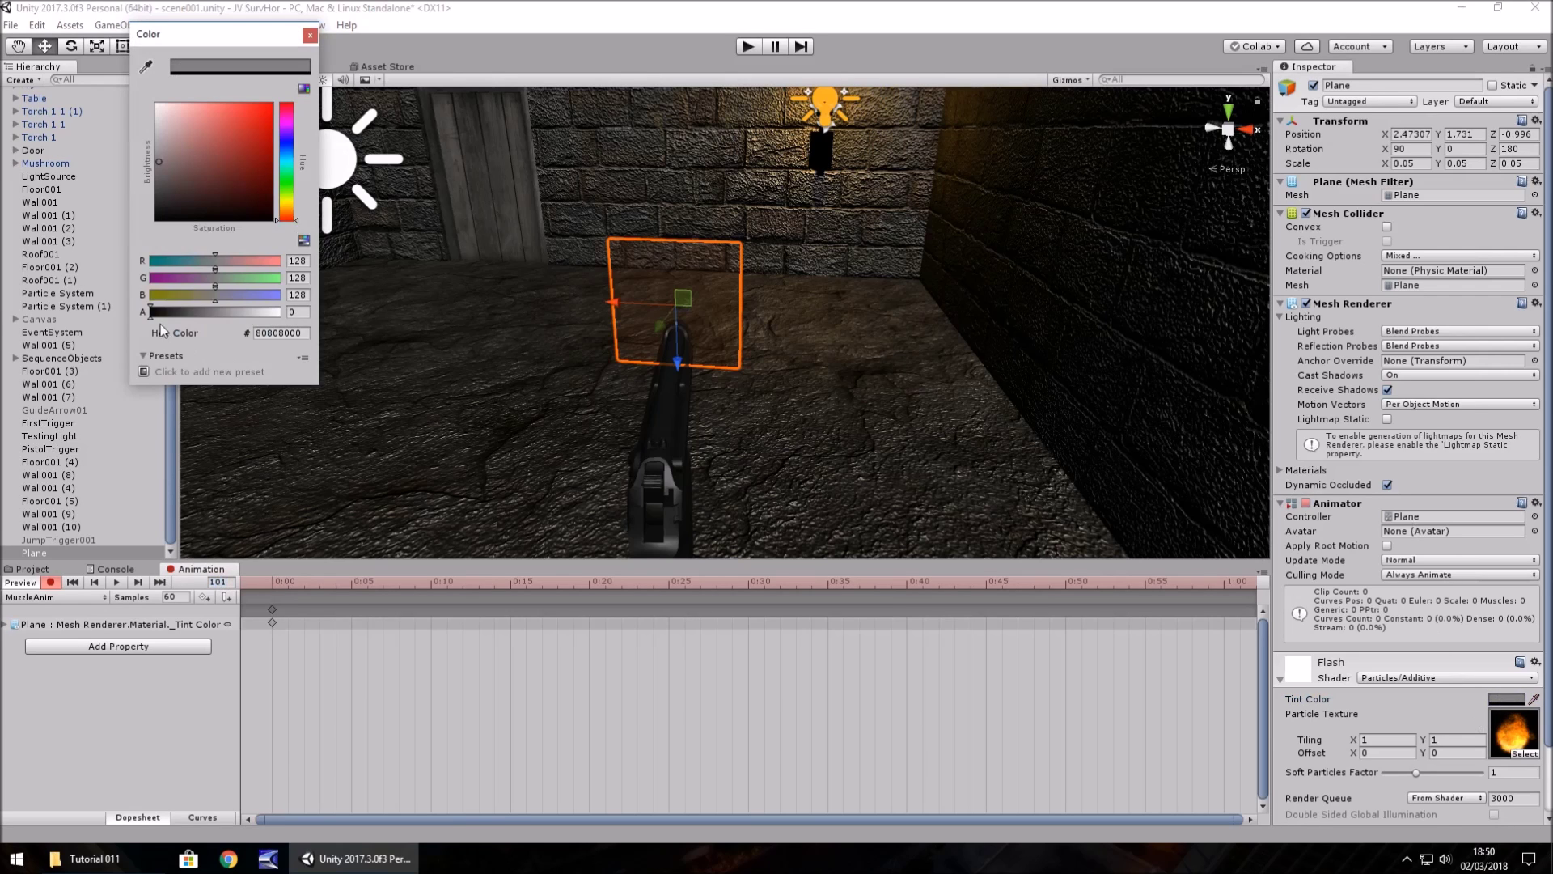
{"action": "left_click_drag", "start_coordinate": [154, 317], "coordinate": [314, 324]}
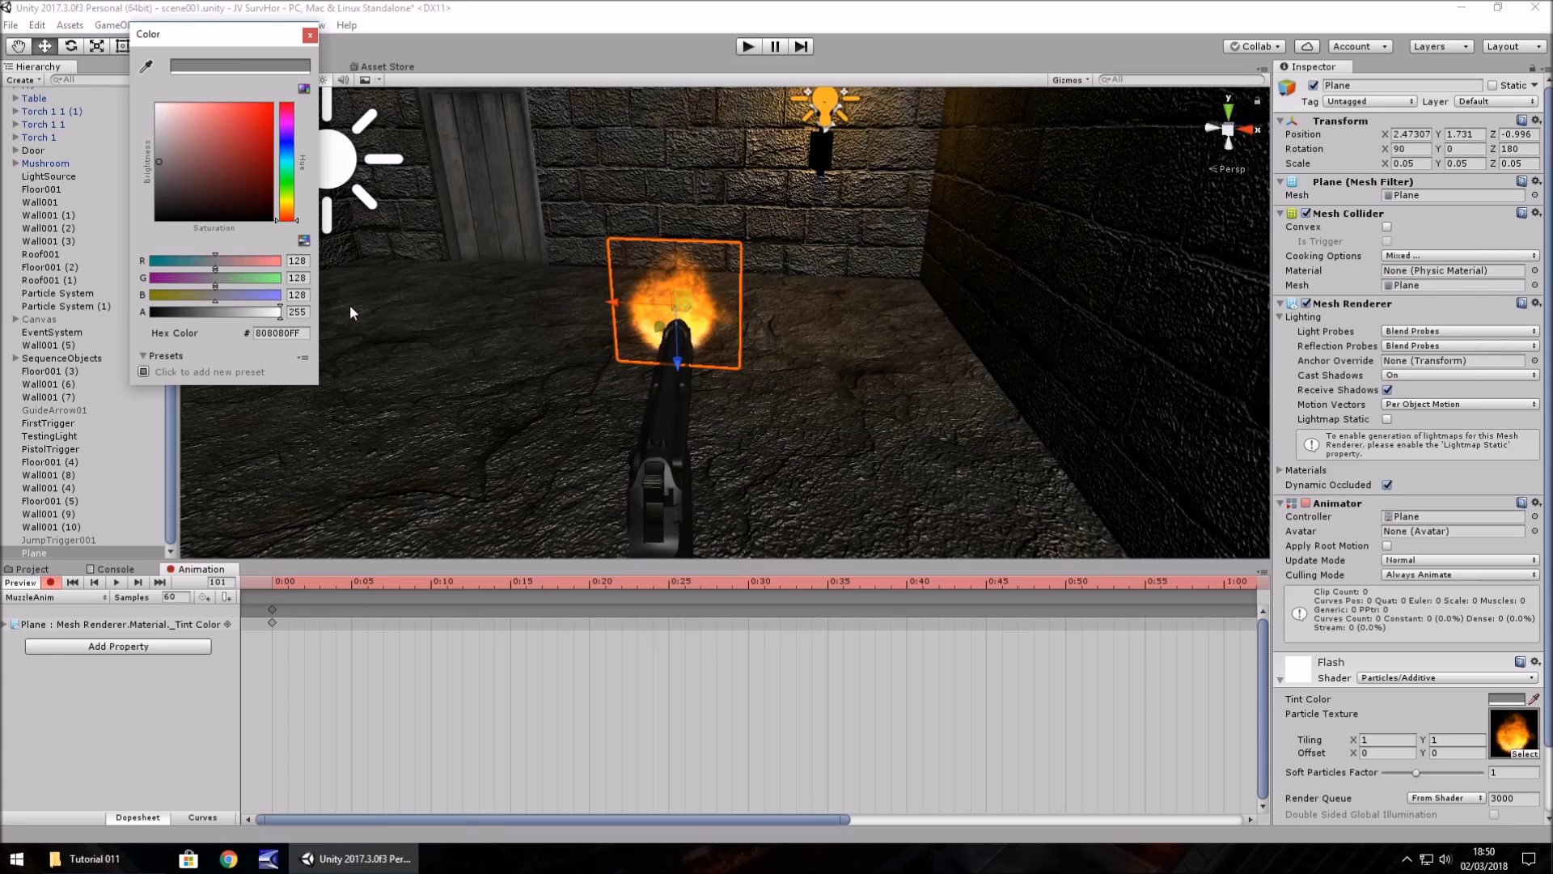
{"action": "left_click", "coordinate": [309, 35]}
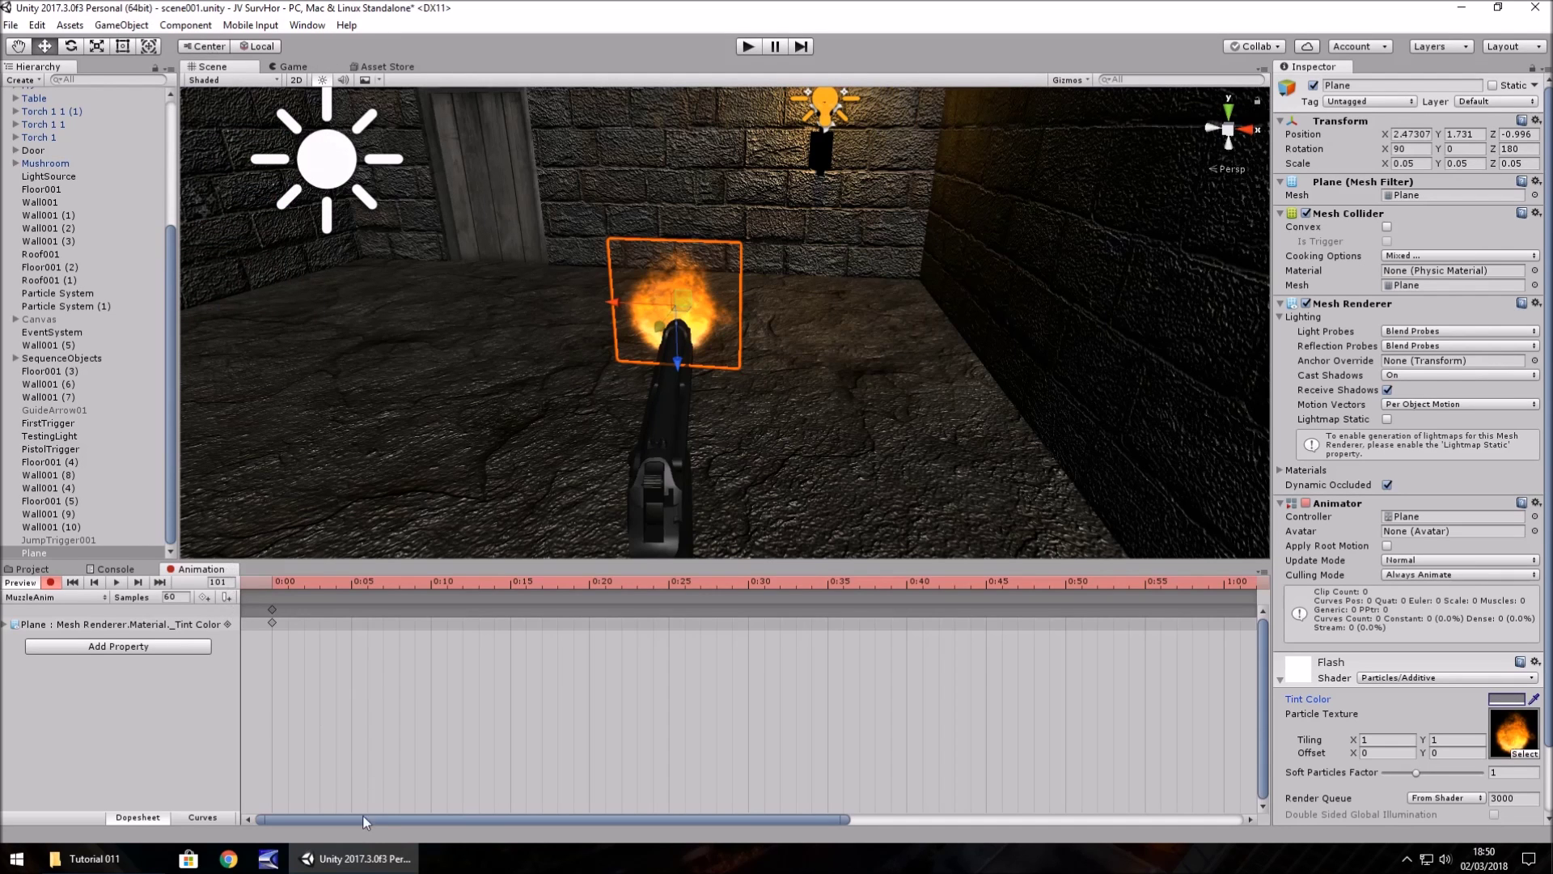
Step: Slide the visible tint keyframe back to frame 10
{"action": "left_click_drag", "start_coordinate": [363, 822], "coordinate": [801, 841]}
{"action": "left_click_drag", "start_coordinate": [1221, 619], "coordinate": [4, 618]}
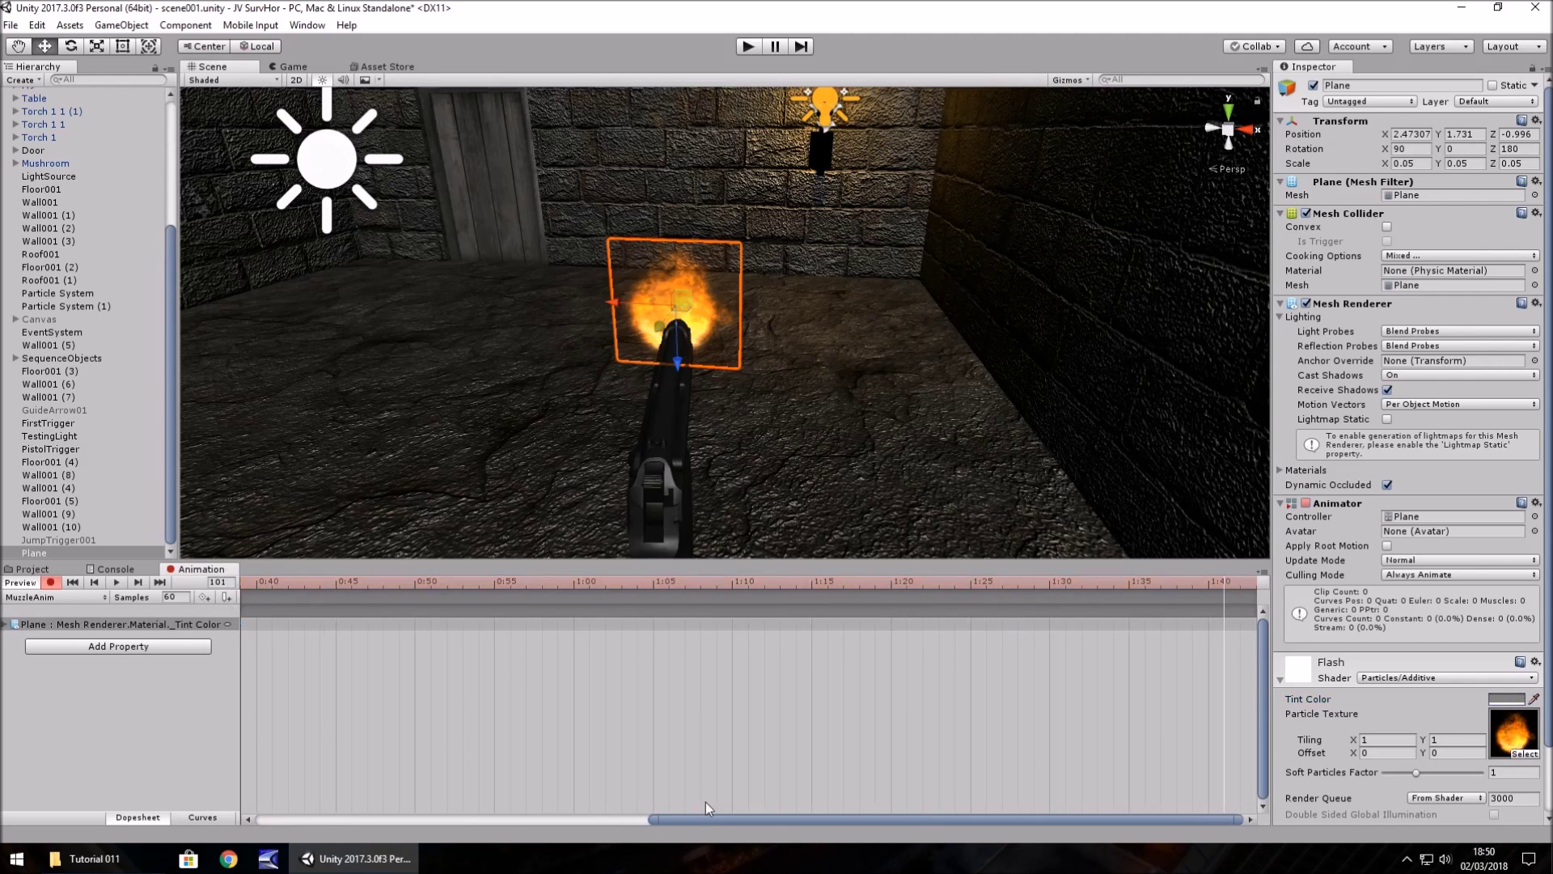
{"action": "left_click_drag", "start_coordinate": [707, 819], "coordinate": [289, 788]}
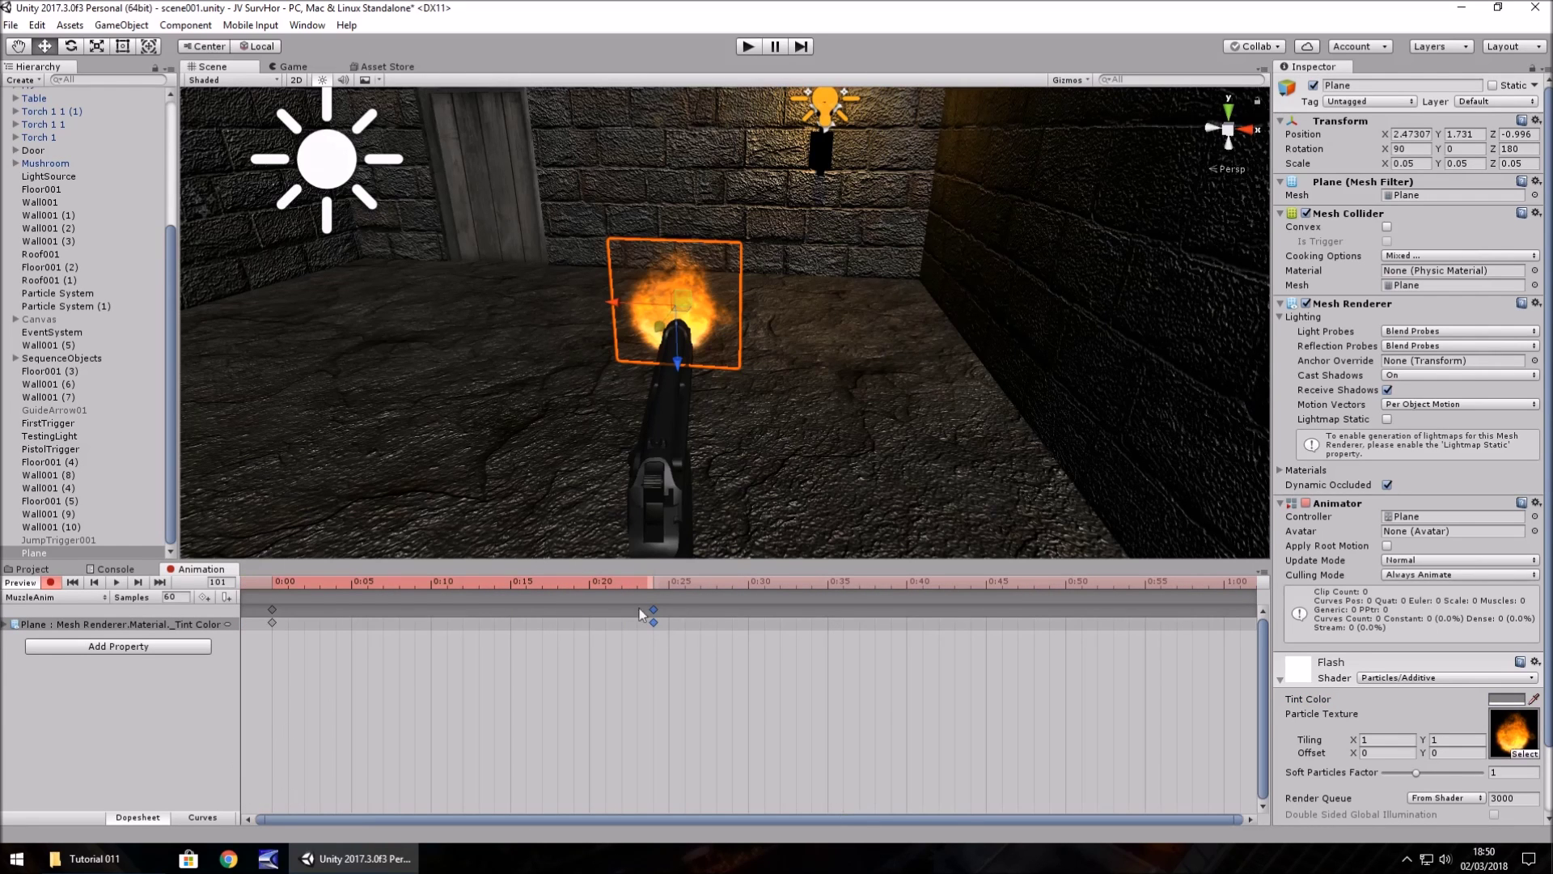
{"action": "left_click_drag", "start_coordinate": [660, 616], "coordinate": [284, 630]}
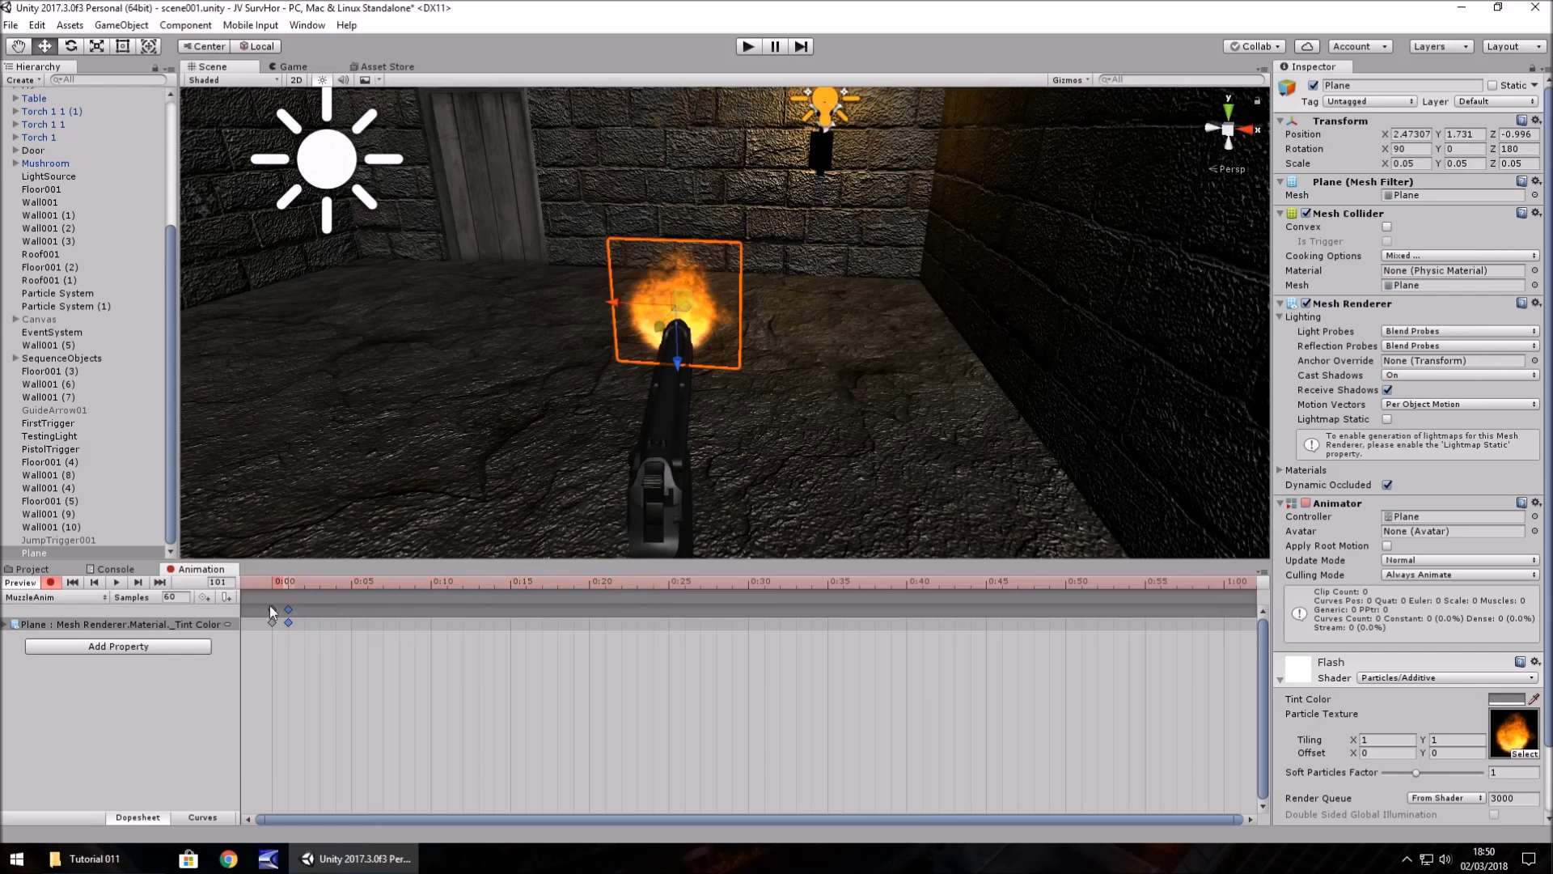
{"action": "left_click", "coordinate": [224, 582]}
{"action": "key", "text": "Return"}
{"action": "left_click_drag", "start_coordinate": [289, 618], "coordinate": [430, 623]}
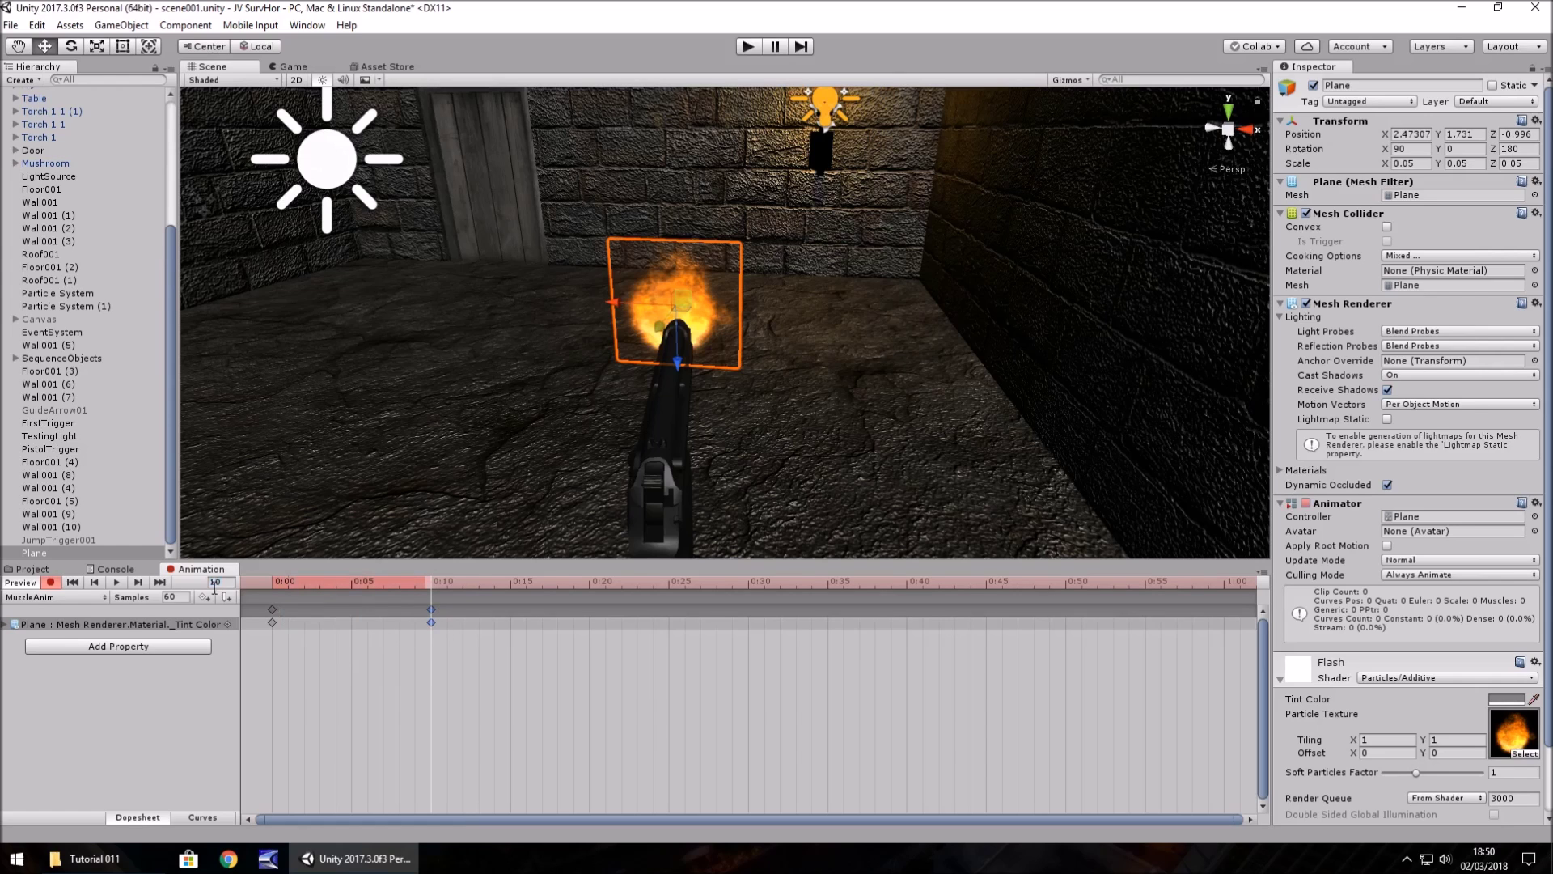
Step: Key the tint fully transparent at frame 30, stop recording and play-test
{"action": "type", "text": "30"}
{"action": "key", "text": "Return"}
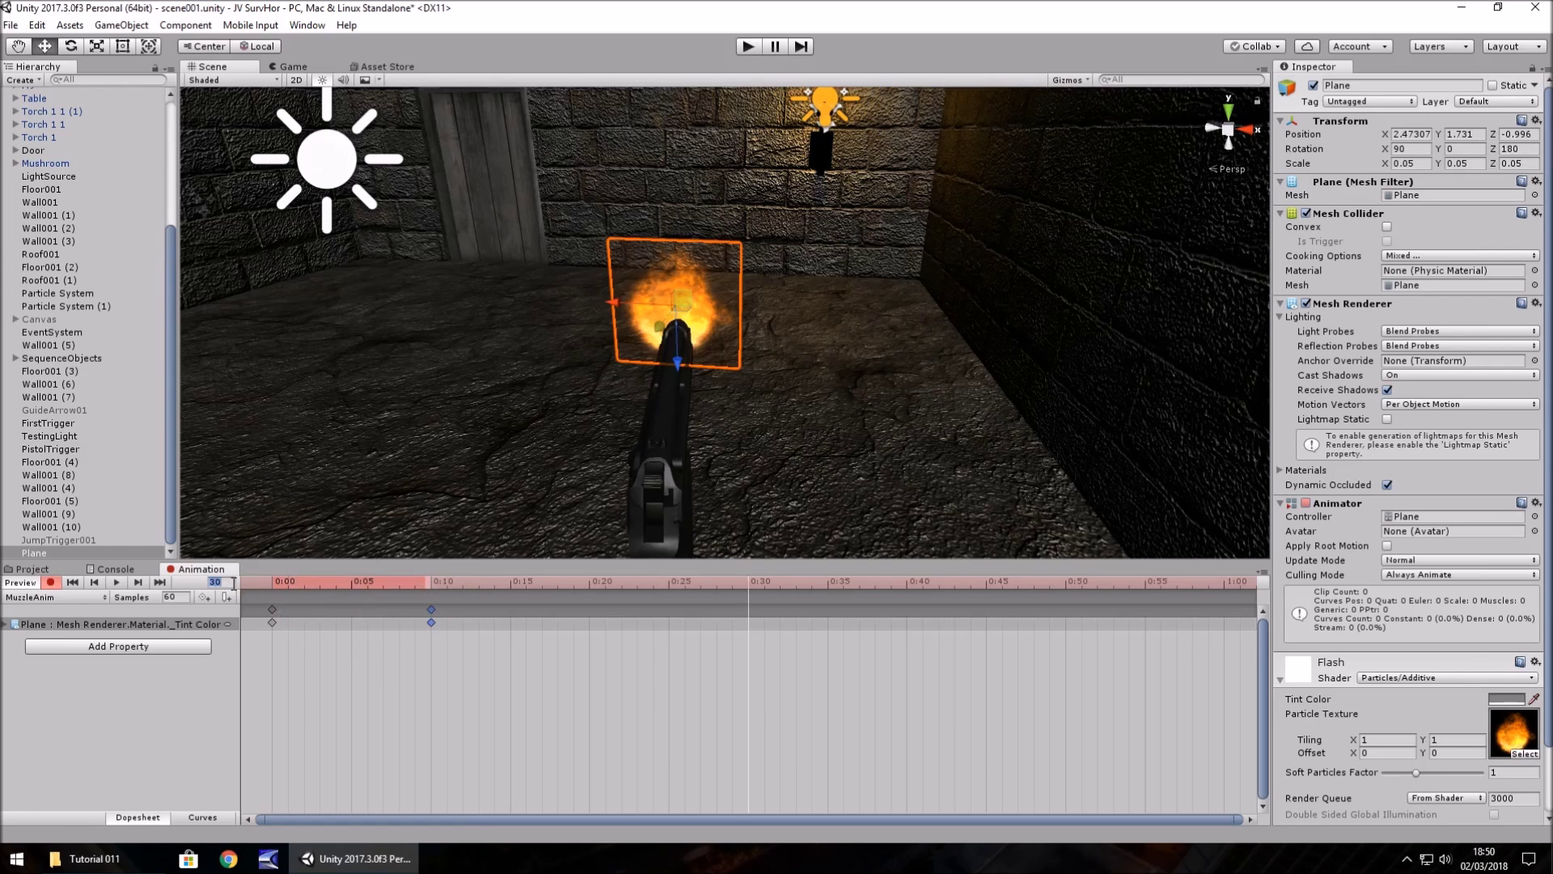
{"action": "left_click", "coordinate": [1508, 701]}
{"action": "left_click_drag", "start_coordinate": [226, 315], "coordinate": [142, 314]}
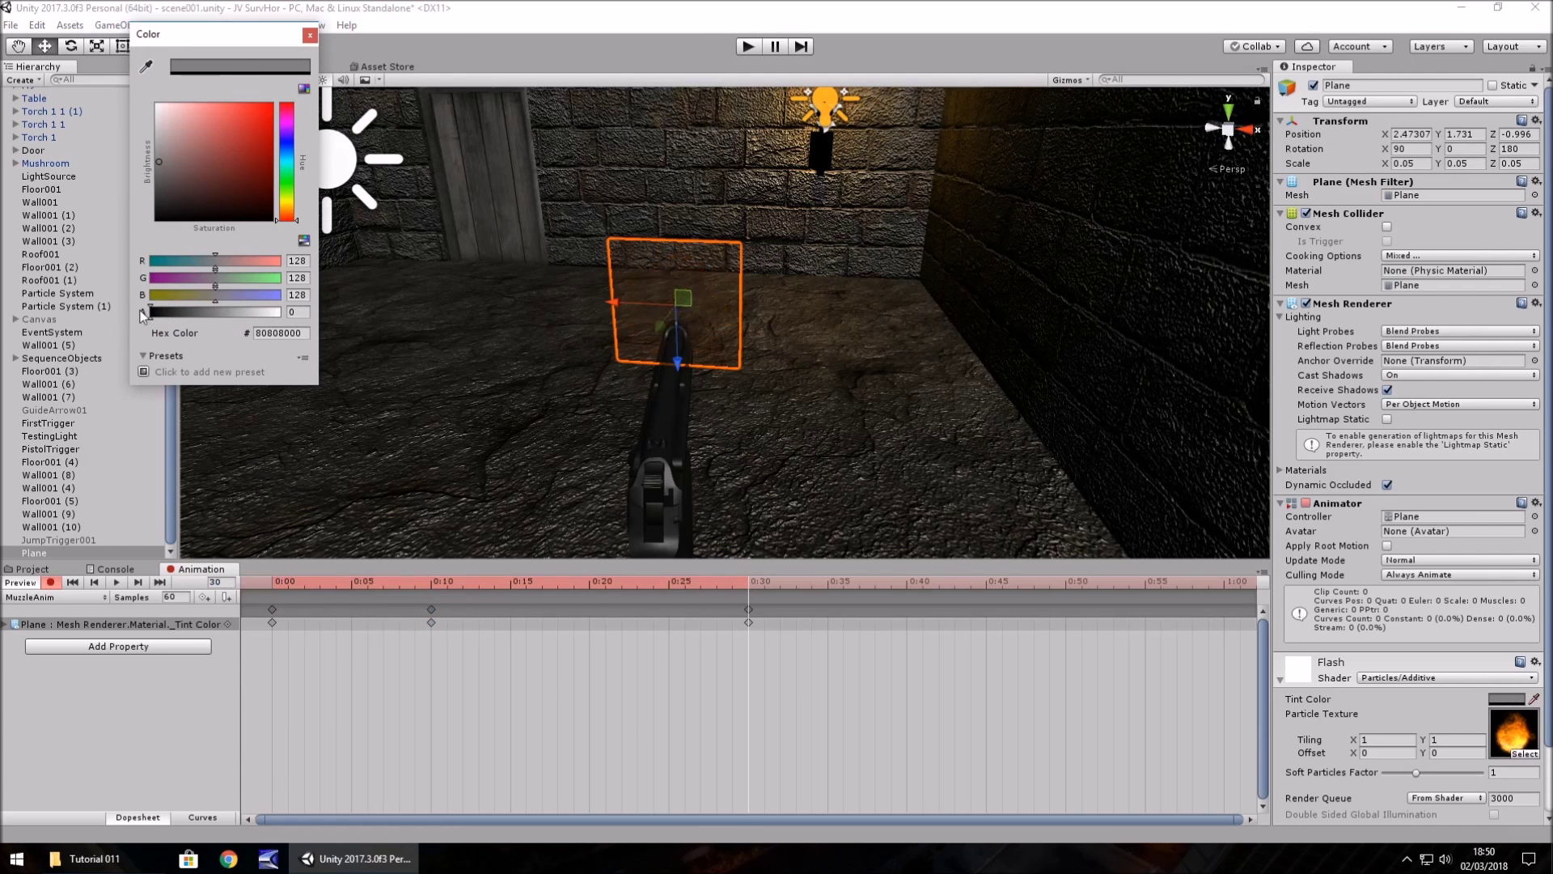
{"action": "left_click", "coordinate": [311, 36]}
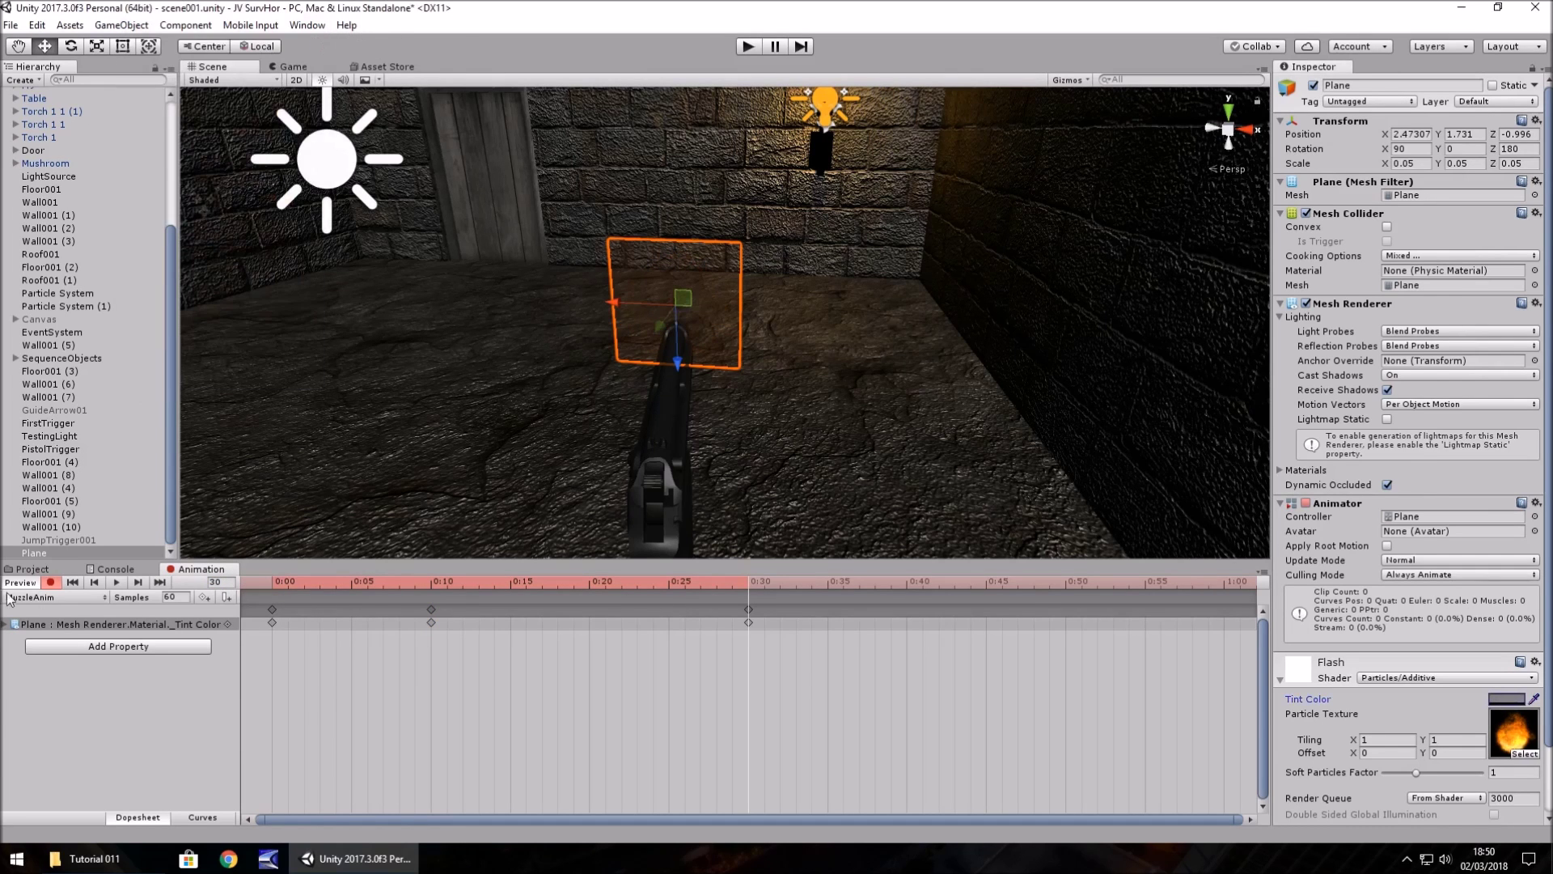
{"action": "left_click", "coordinate": [50, 581]}
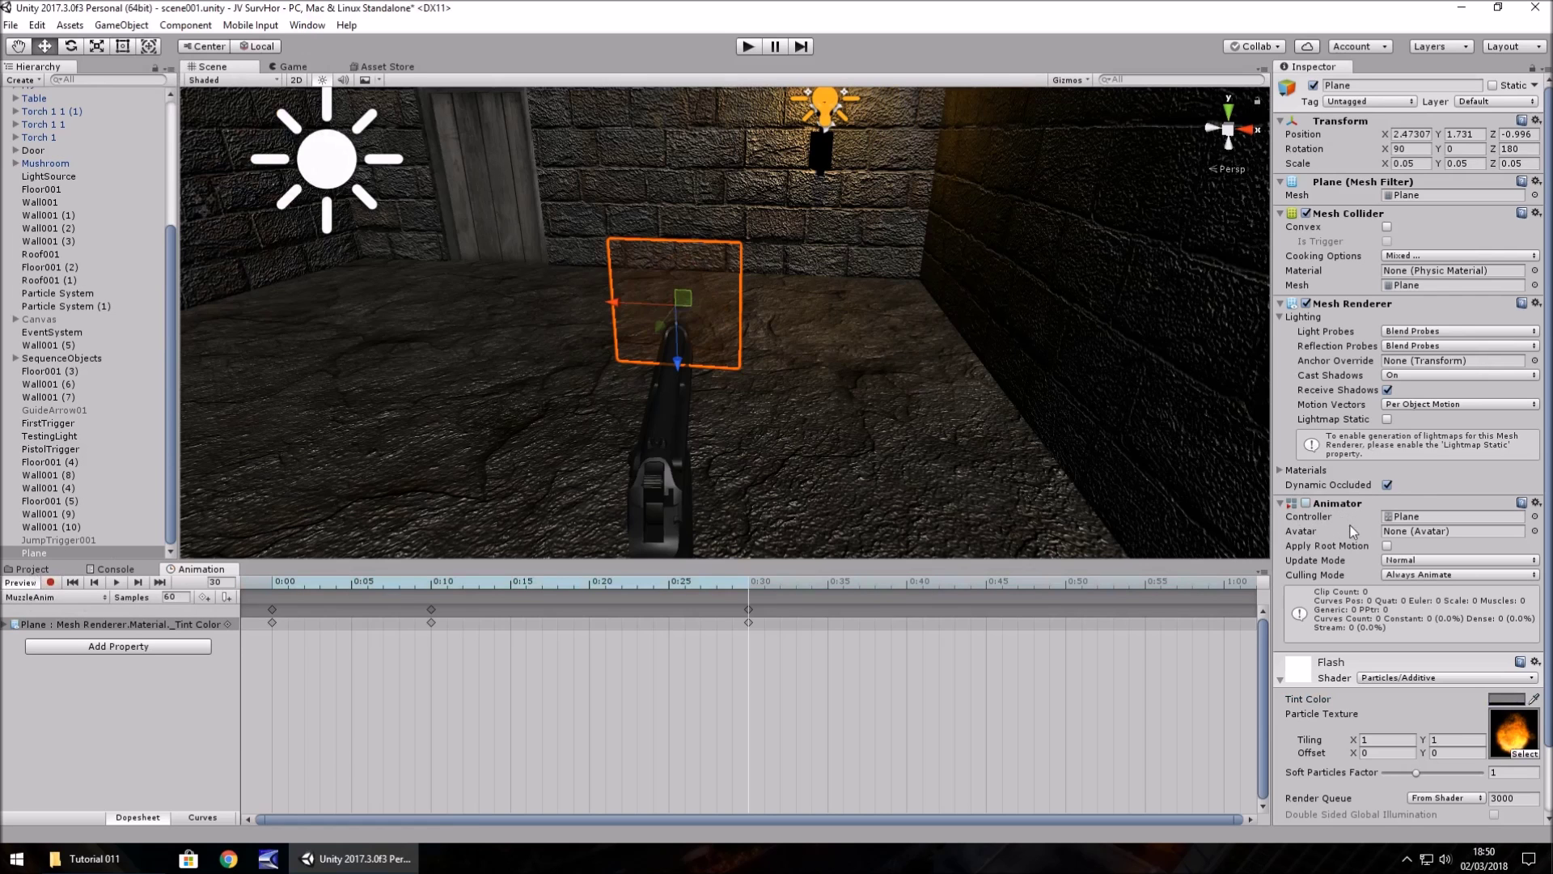
{"action": "left_click", "coordinate": [746, 46]}
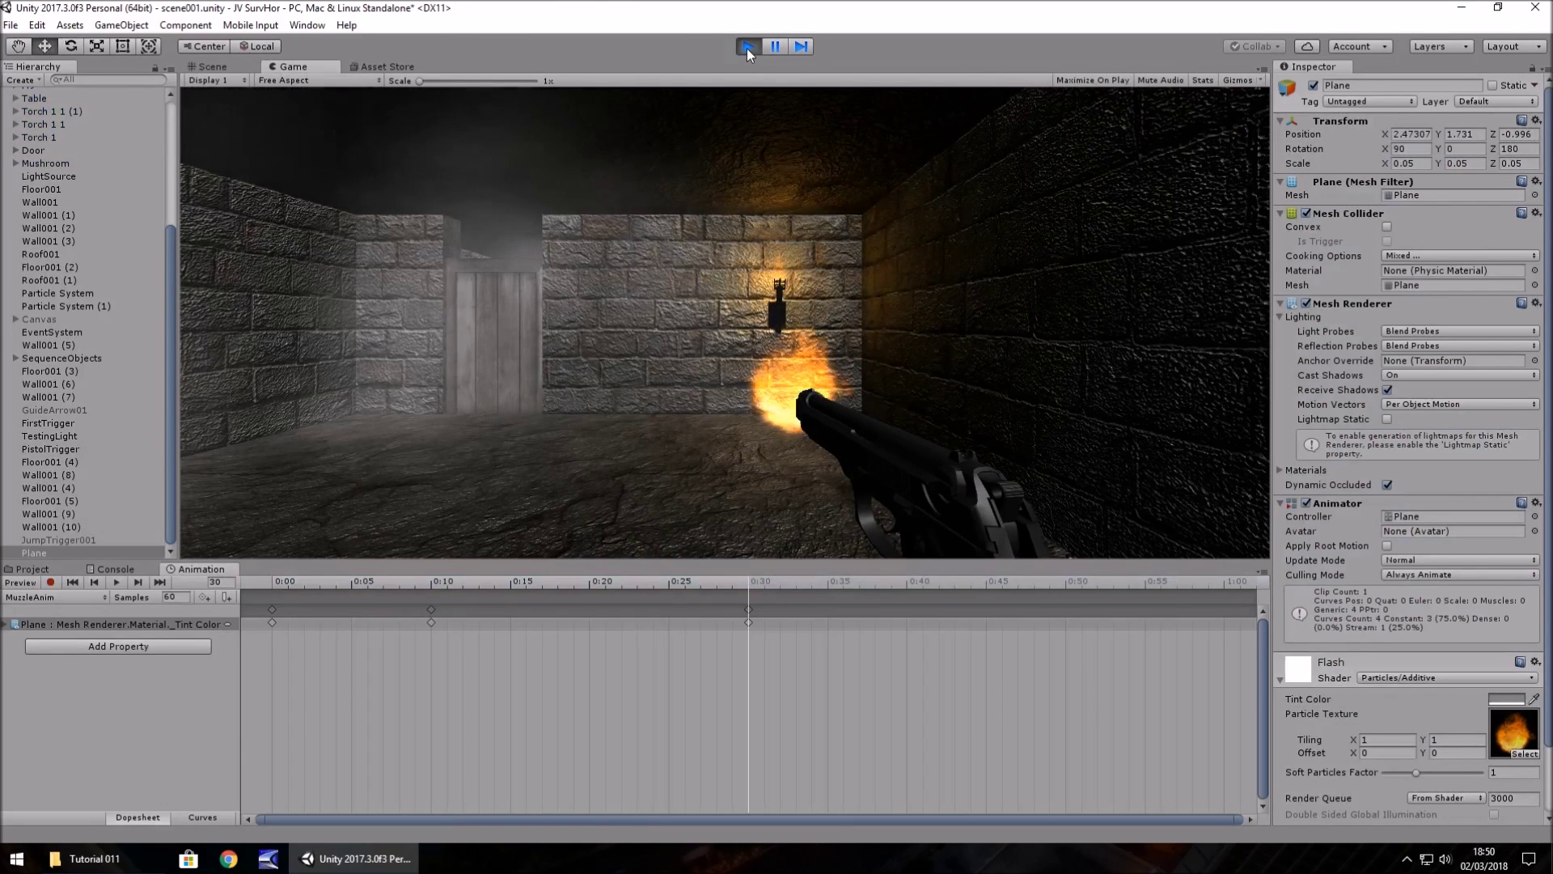
{"action": "left_click", "coordinate": [746, 47]}
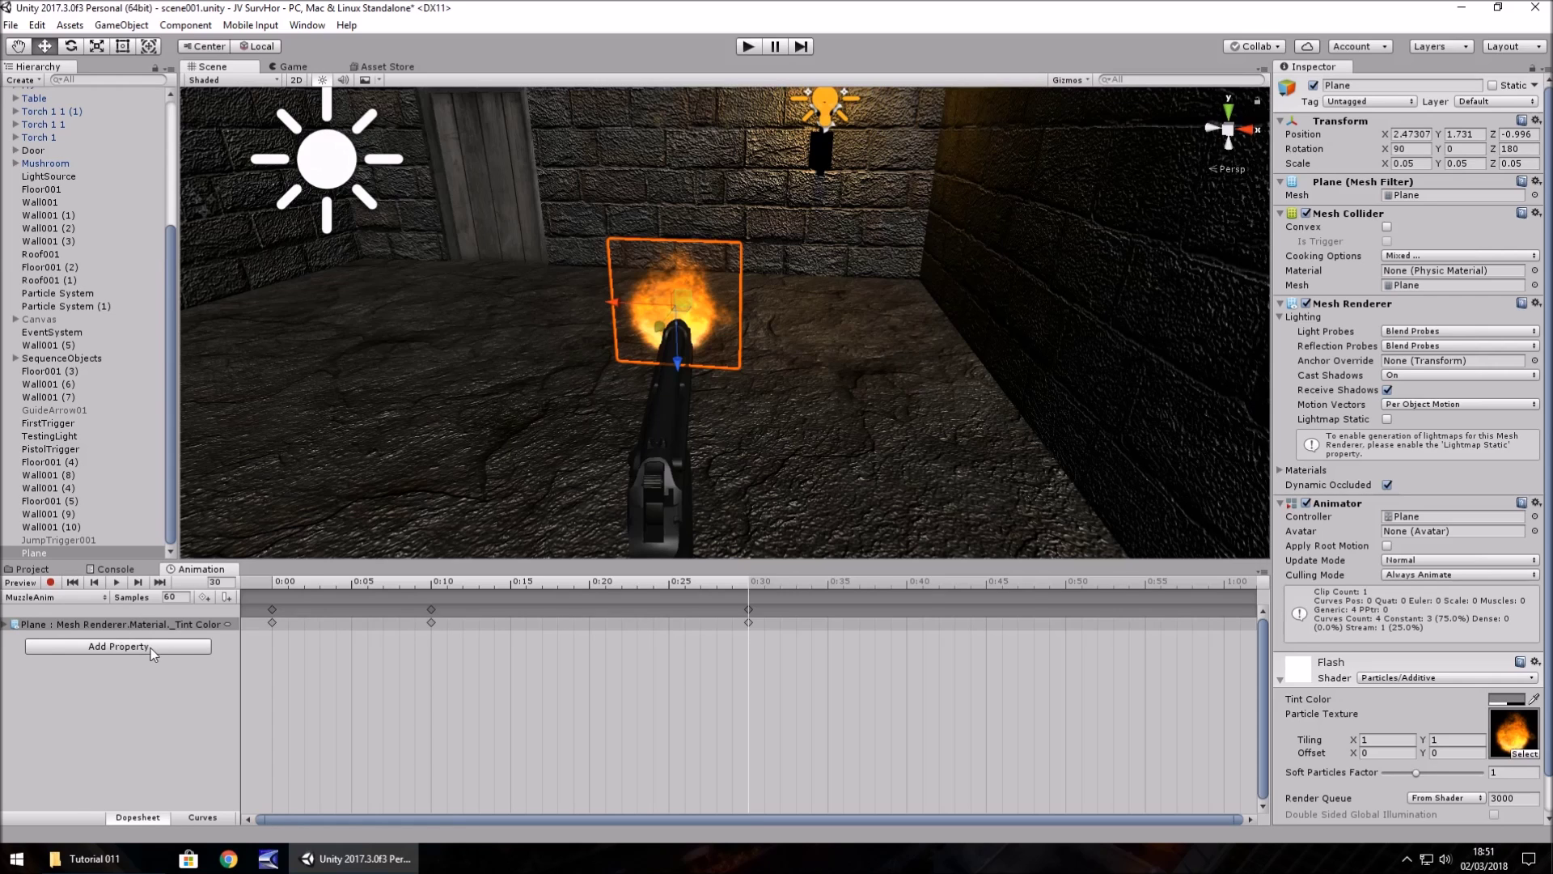
Step: Rename the Plane object to MuzzleFlash
{"action": "left_click", "coordinate": [26, 571]}
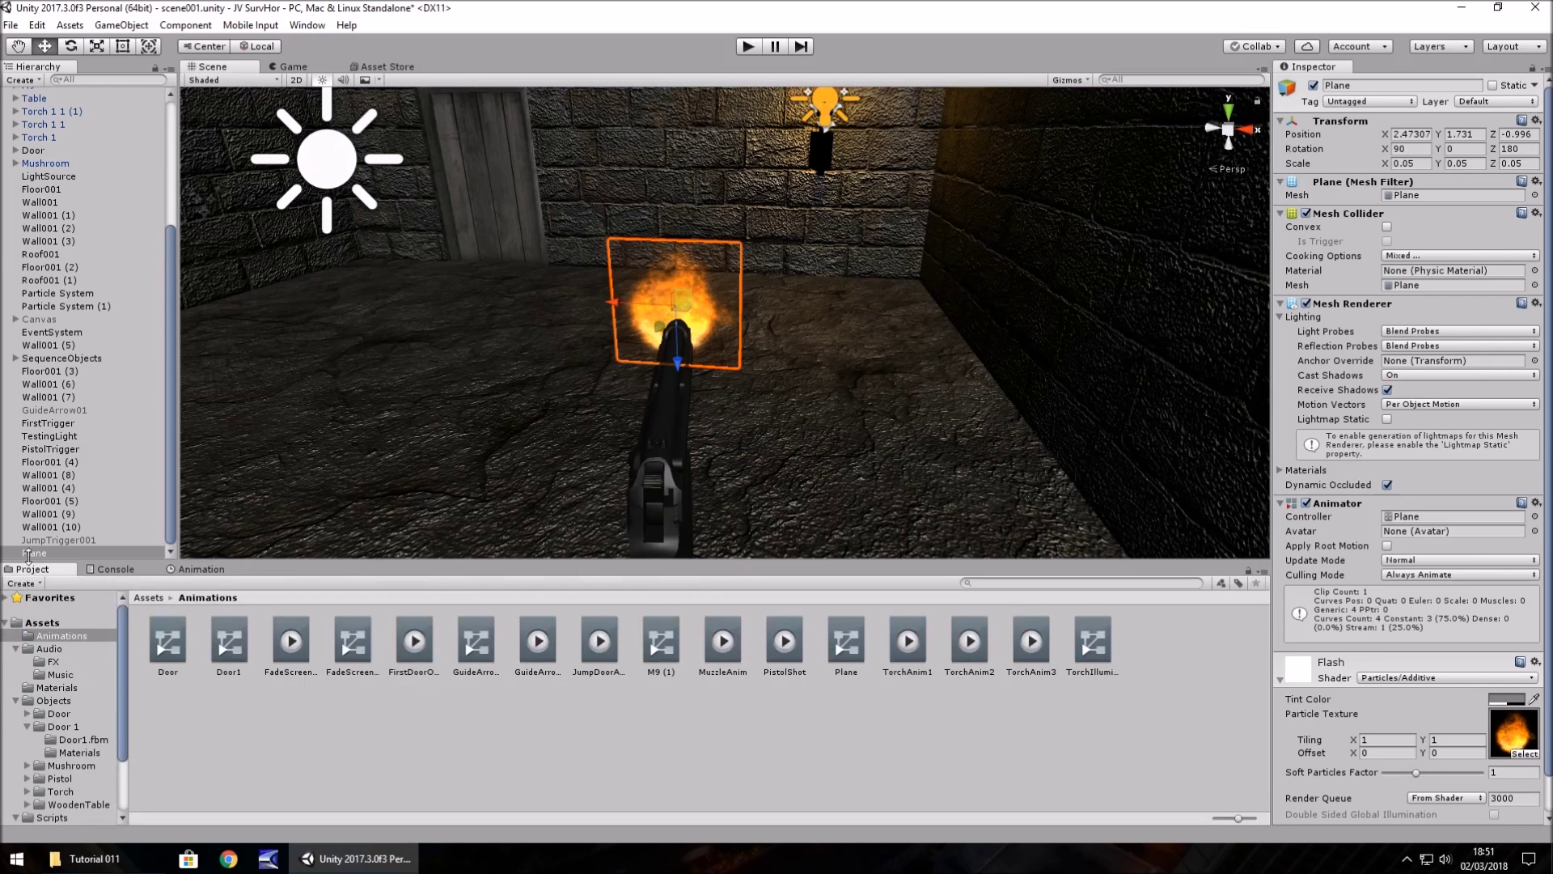
{"action": "right_click", "coordinate": [46, 556]}
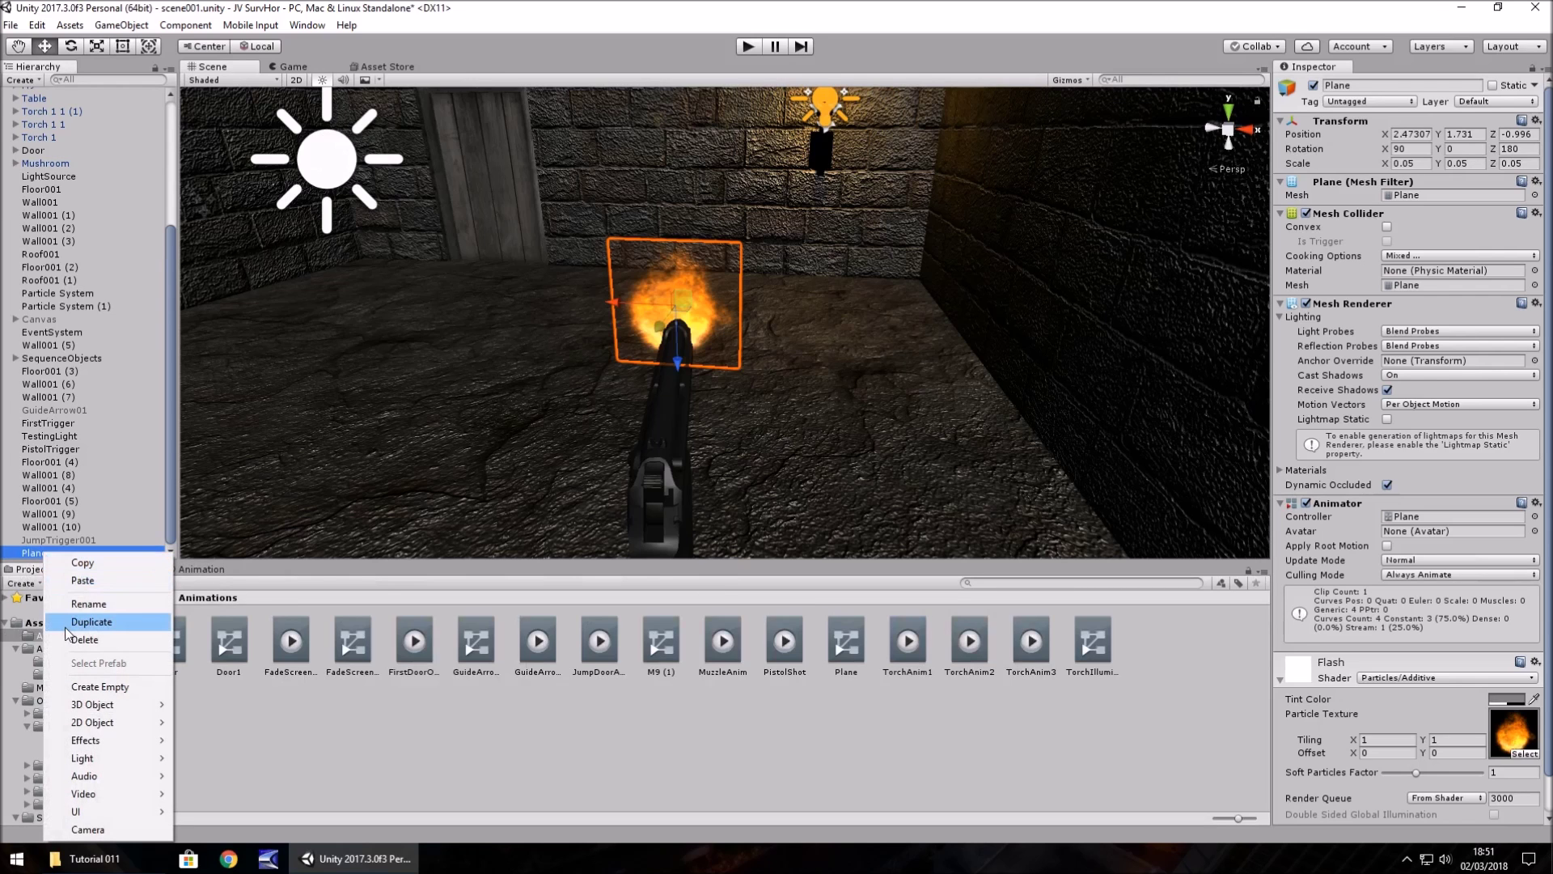
{"action": "left_click", "coordinate": [89, 605]}
{"action": "type", "text": "MuzzleFlash"}
{"action": "key", "text": "Return"}
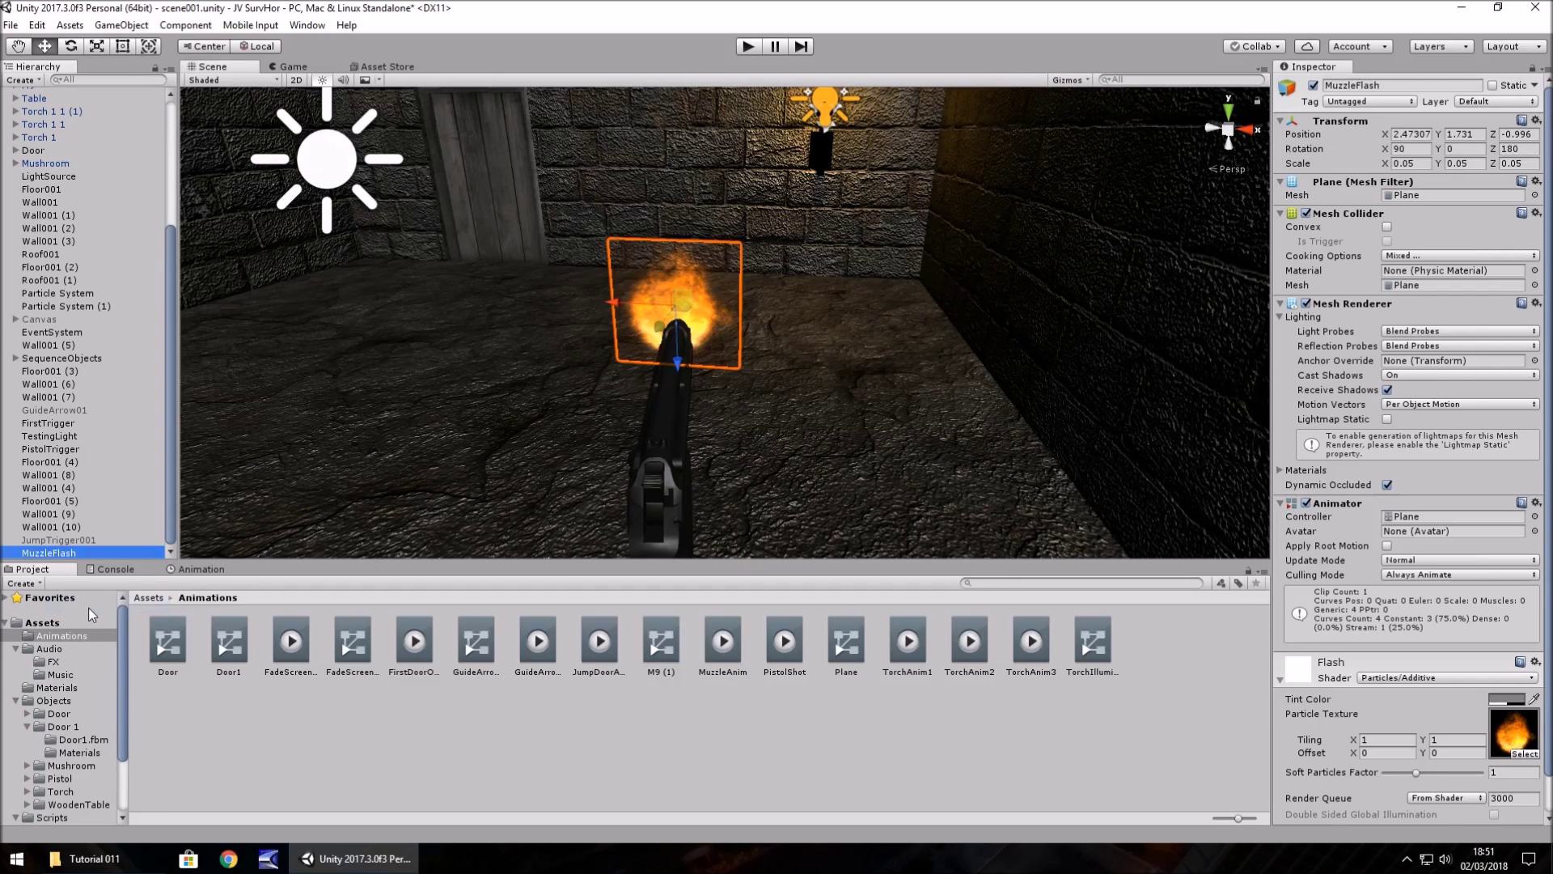
Step: Add a child Point Light coloured orange-yellow with Range 5 and Intensity 2
{"action": "right_click", "coordinate": [72, 557]}
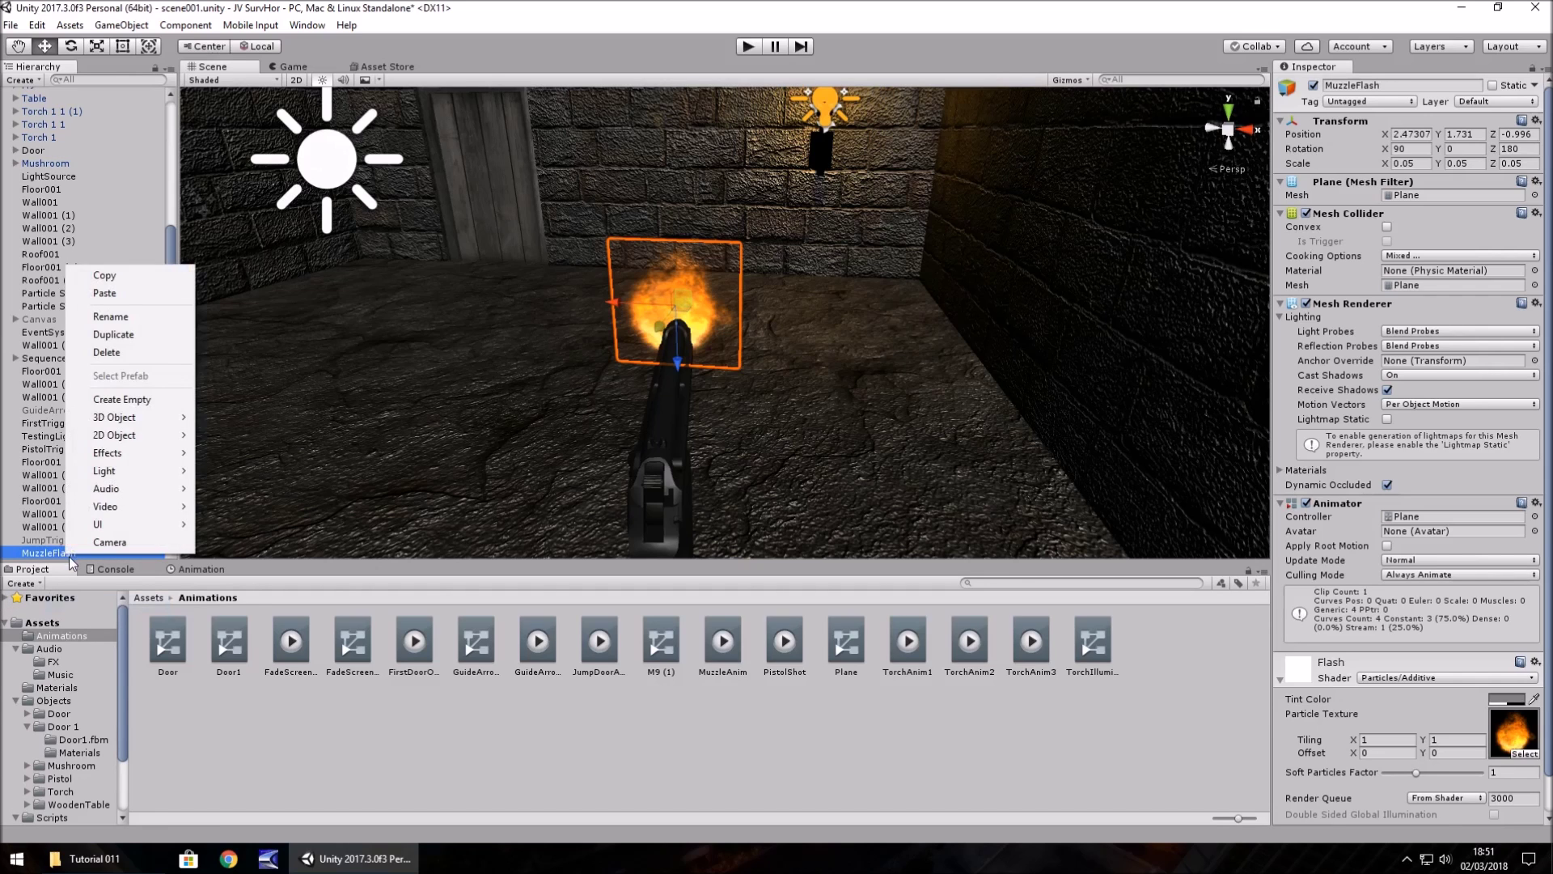
{"action": "mouse_move", "coordinate": [121, 473]}
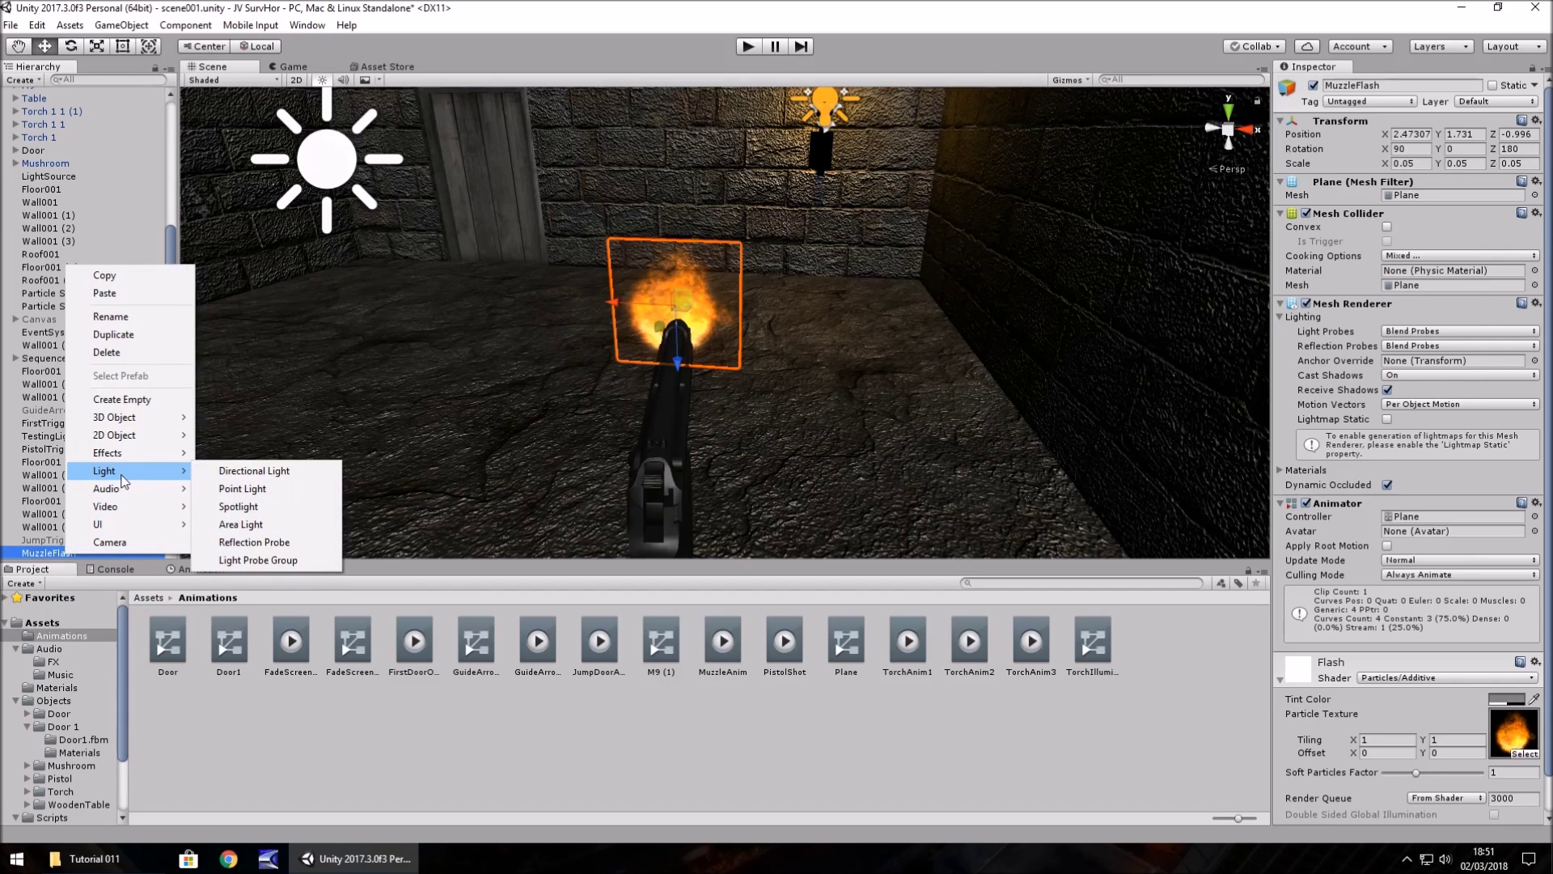
{"action": "left_click", "coordinate": [242, 489]}
{"action": "left_click", "coordinate": [1437, 232]}
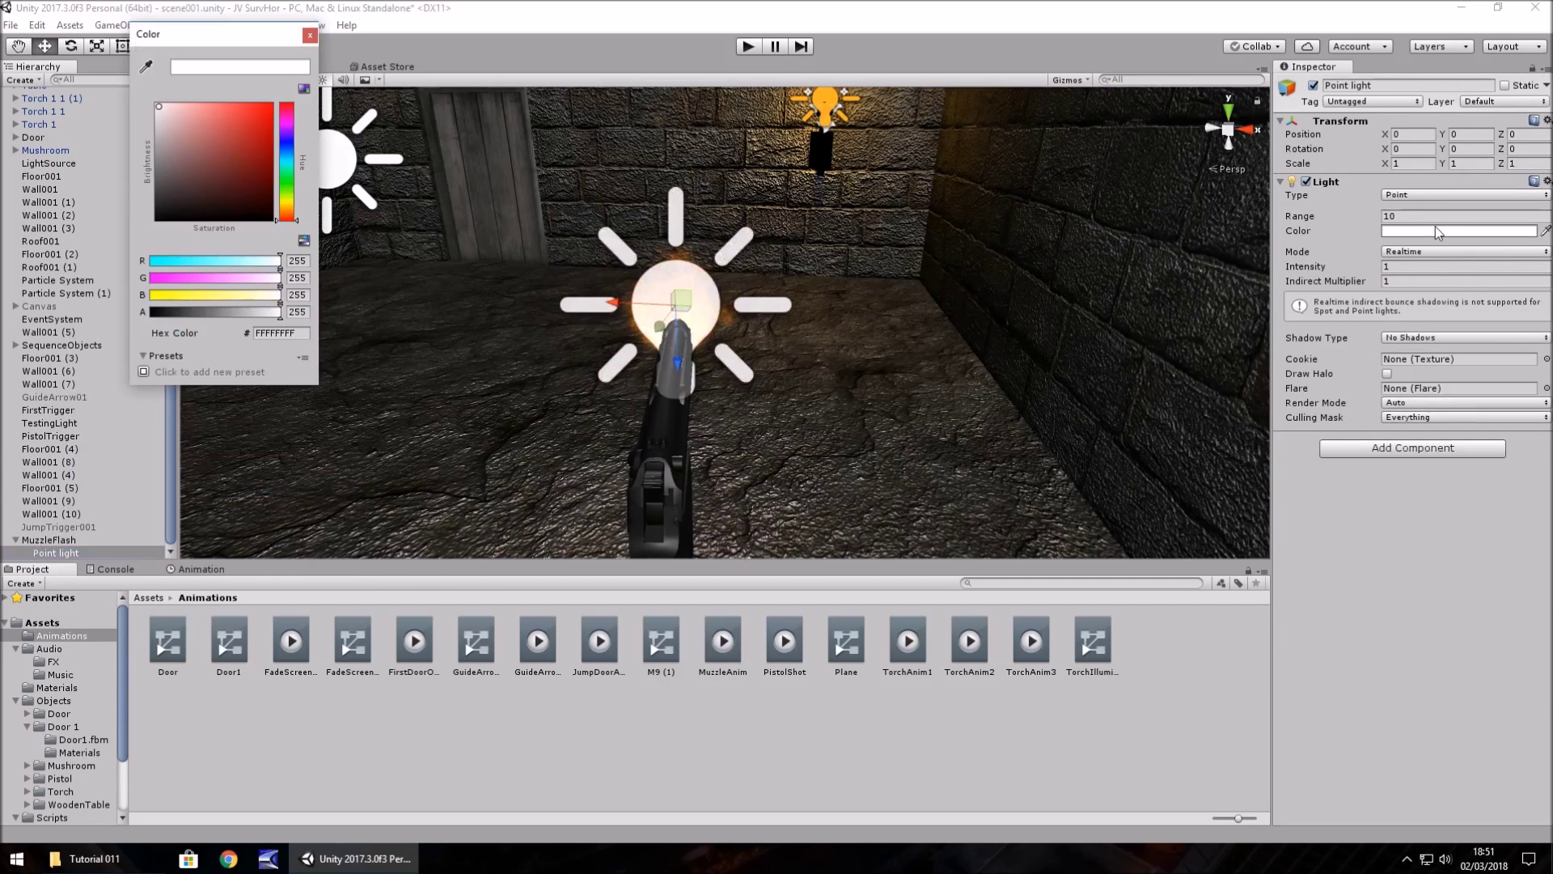
{"action": "mouse_move", "coordinate": [290, 218]}
{"action": "left_mouse_down"}
{"action": "mouse_move", "coordinate": [264, 160]}
{"action": "mouse_move", "coordinate": [283, 139]}
{"action": "mouse_move", "coordinate": [270, 123]}
{"action": "left_mouse_up"}
{"action": "left_click", "coordinate": [285, 204]}
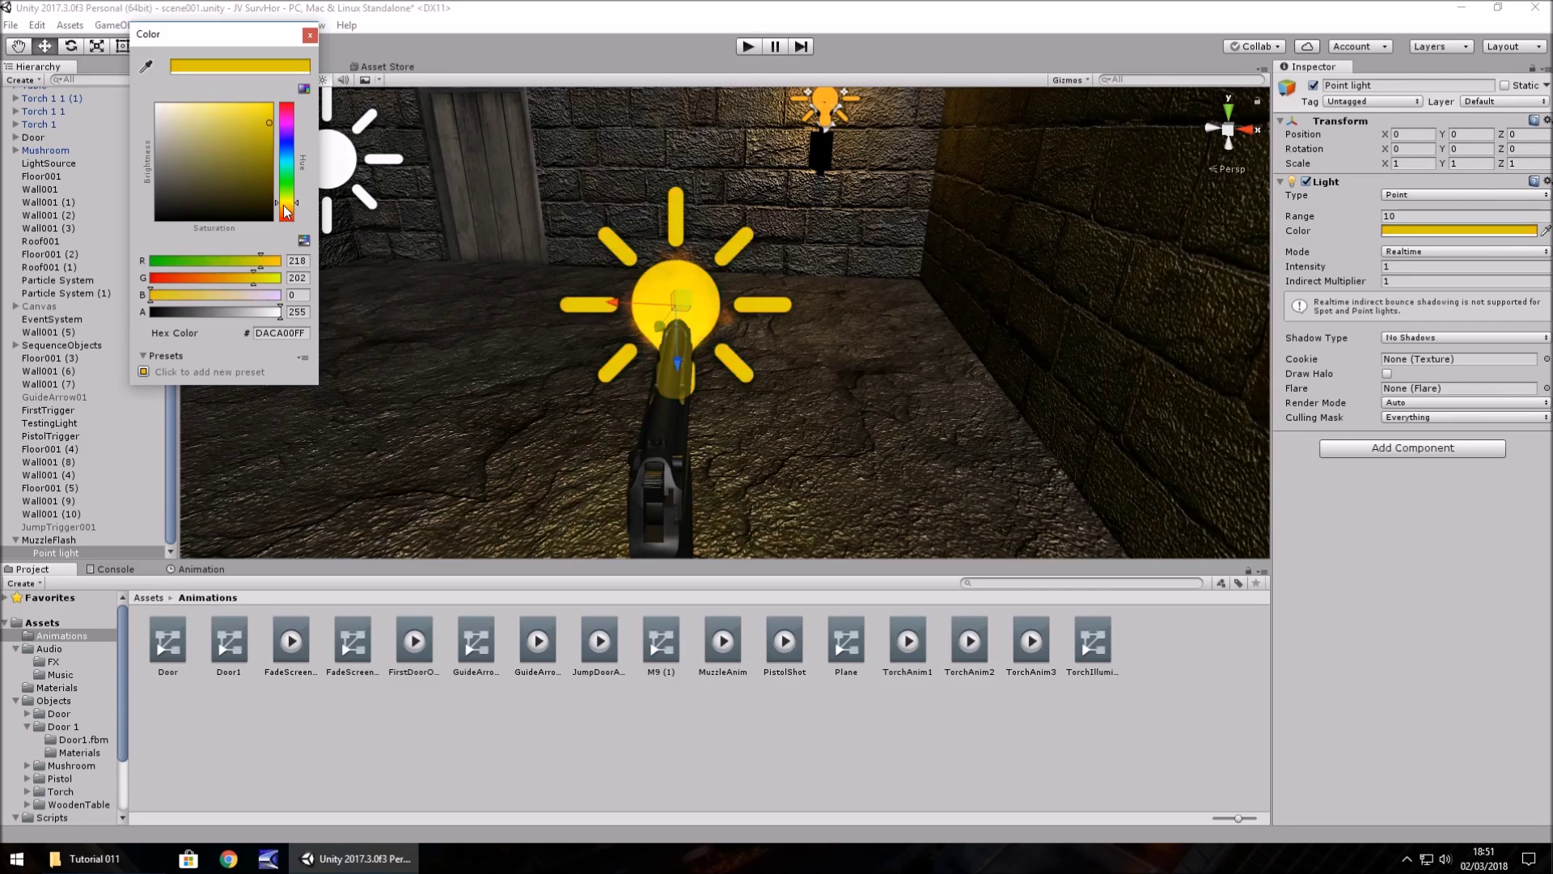
{"action": "left_click_drag", "start_coordinate": [283, 206], "coordinate": [285, 207]}
{"action": "left_click", "coordinate": [310, 35]}
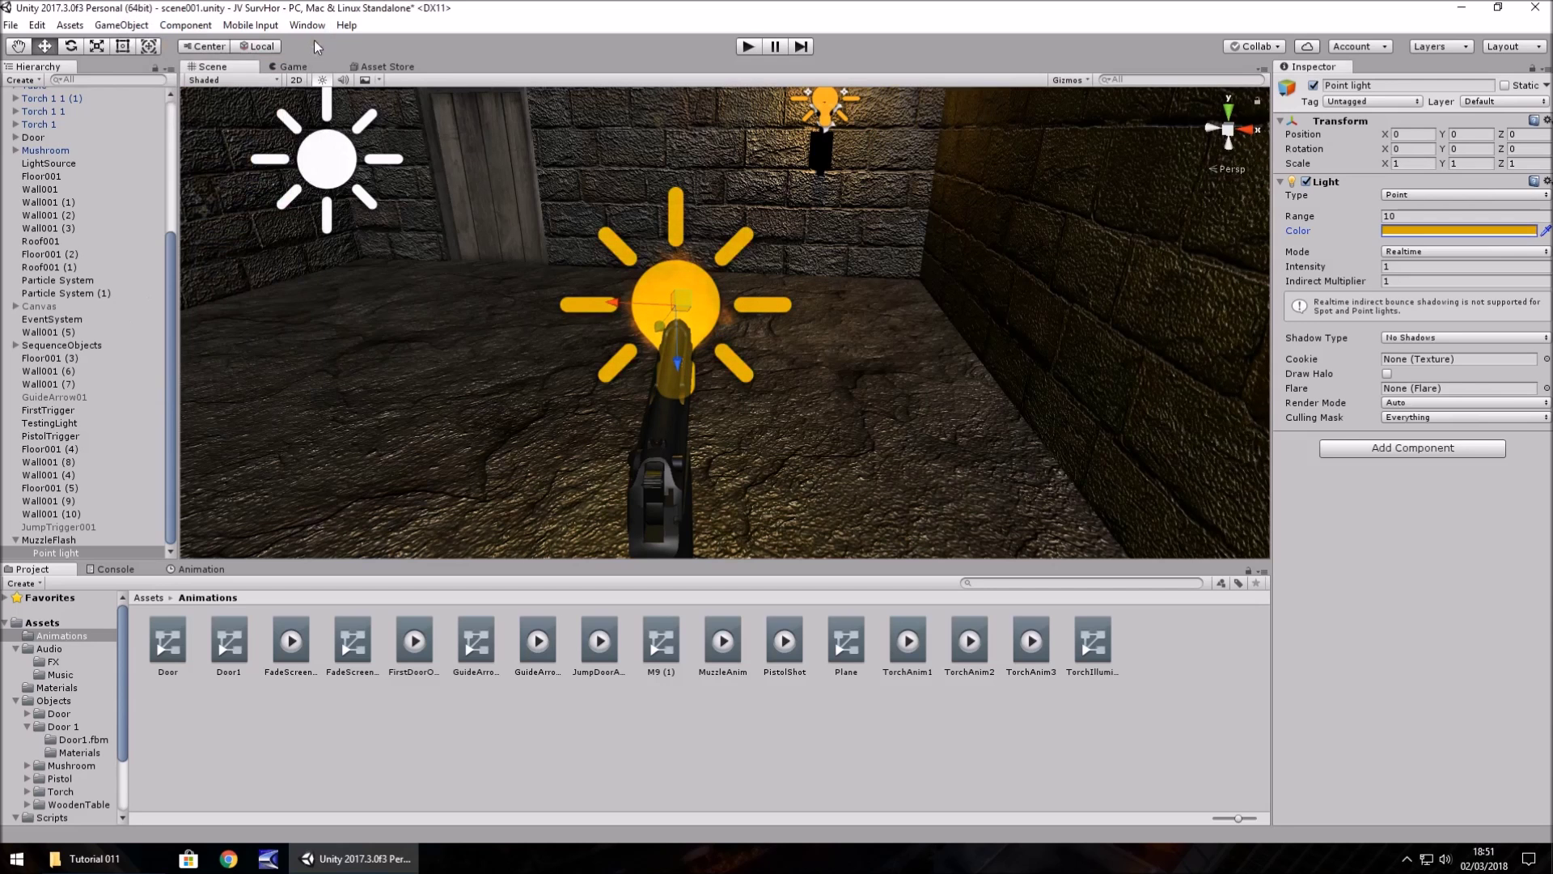
{"action": "left_click", "coordinate": [1419, 214]}
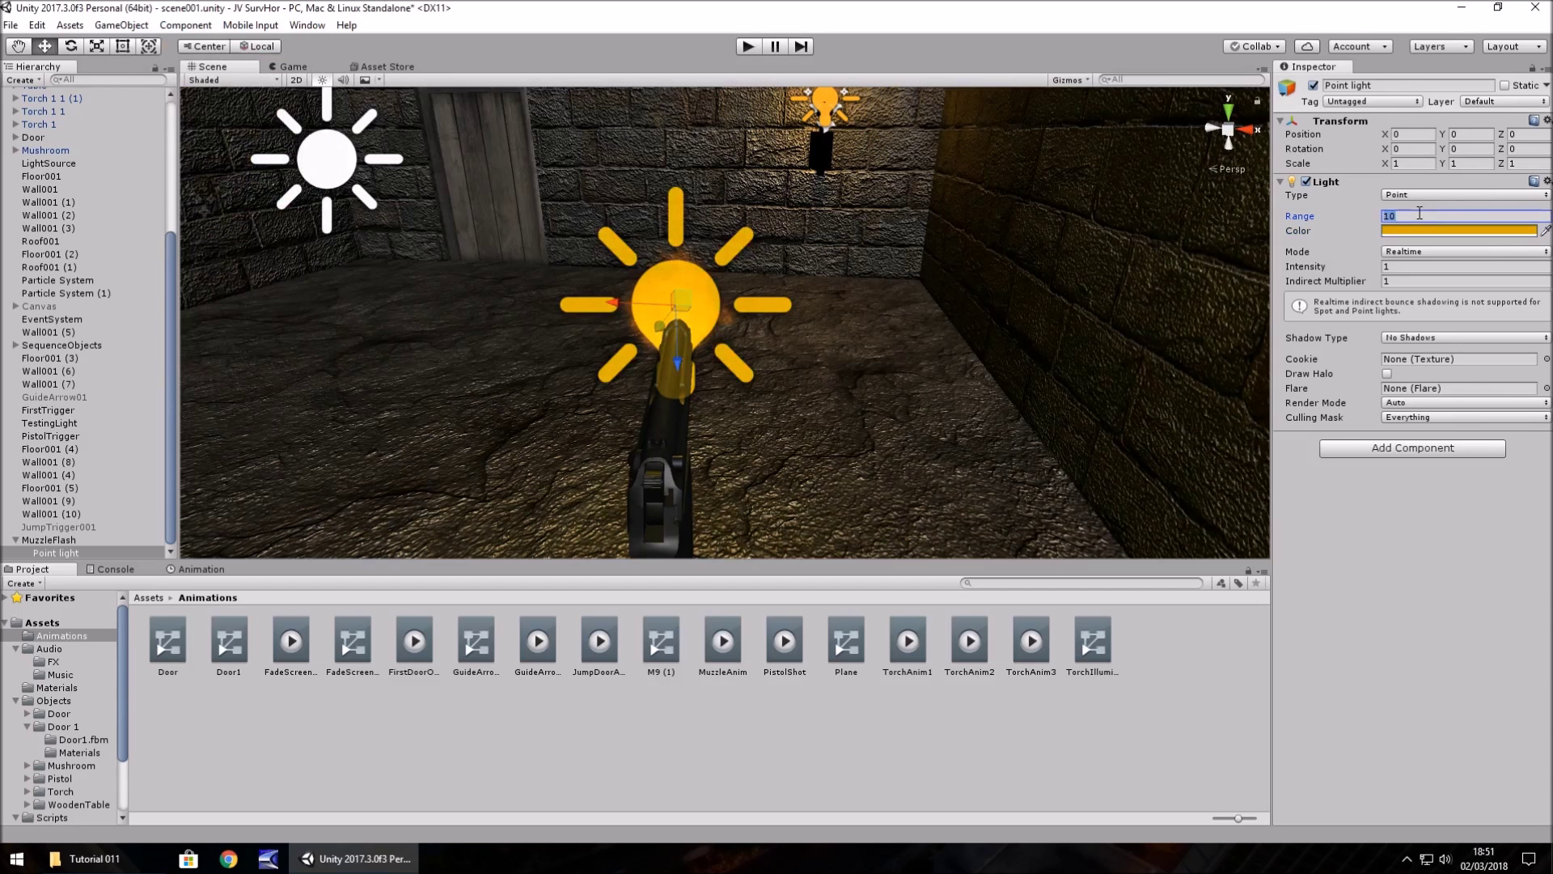
{"action": "type", "text": "5"}
{"action": "left_click", "coordinate": [1429, 267]}
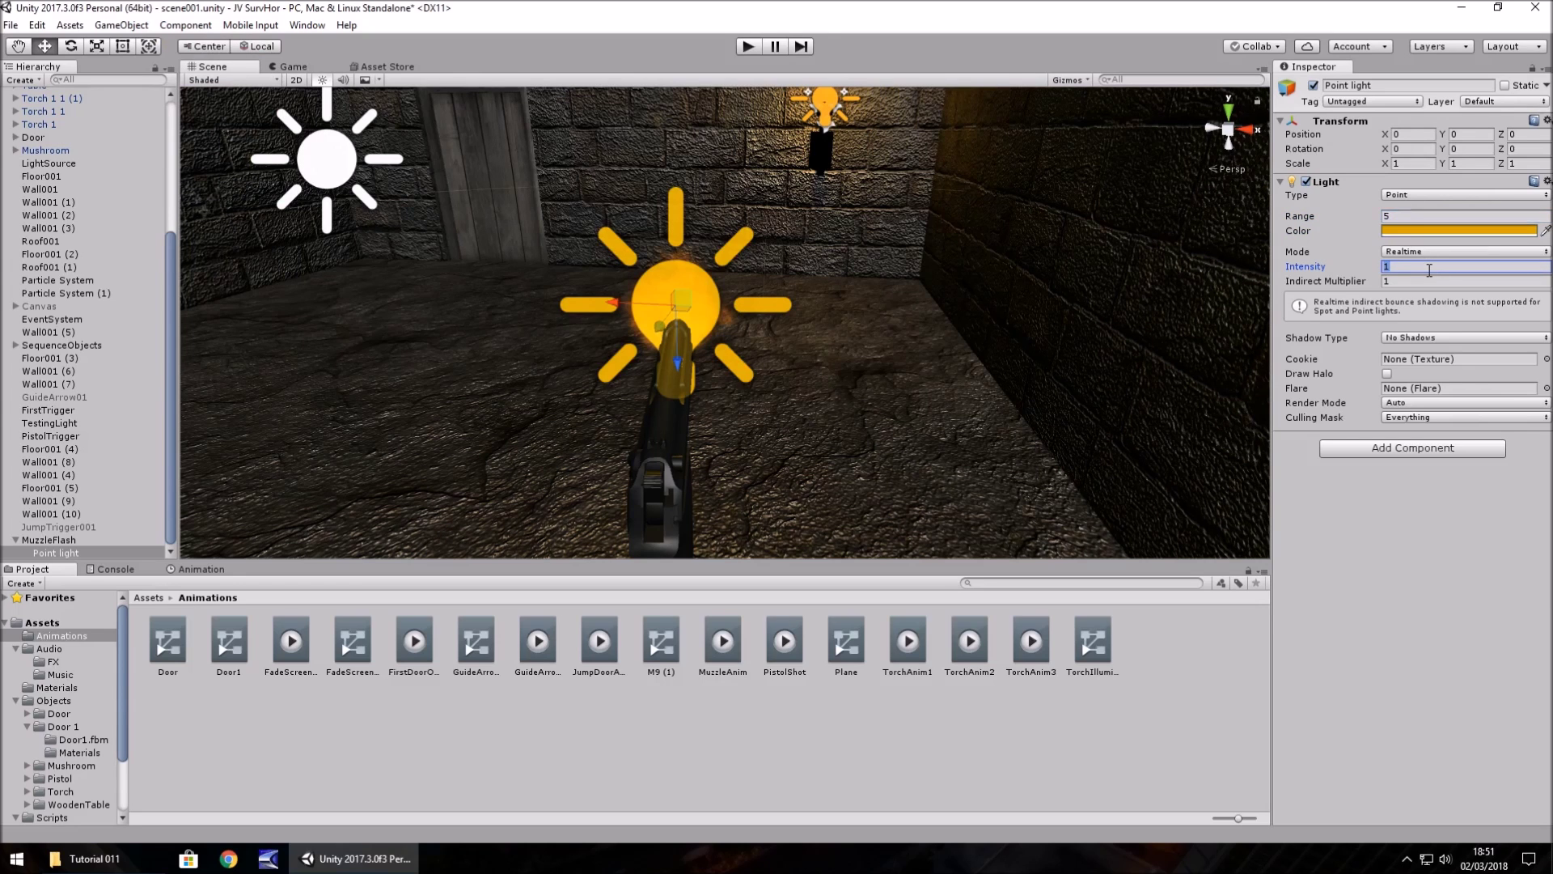
{"action": "type", "text": "2"}
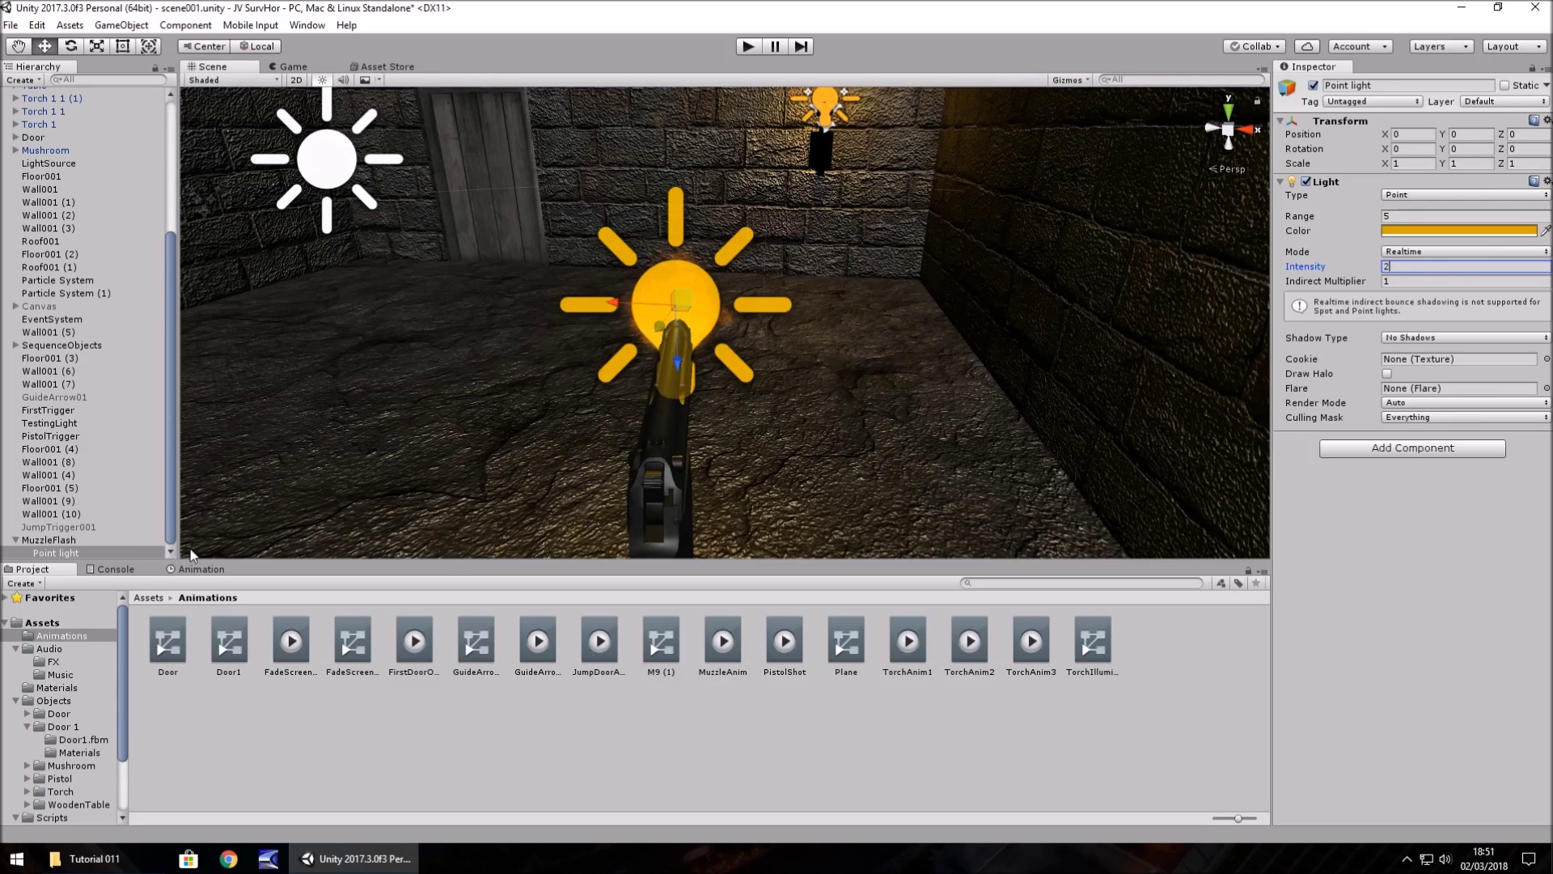
Step: Turn off looping on the MuzzleAnim clip
{"action": "left_click", "coordinate": [32, 541]}
{"action": "scroll", "coordinate": [91, 315], "scroll_direction": "up", "scroll_amount": 5}
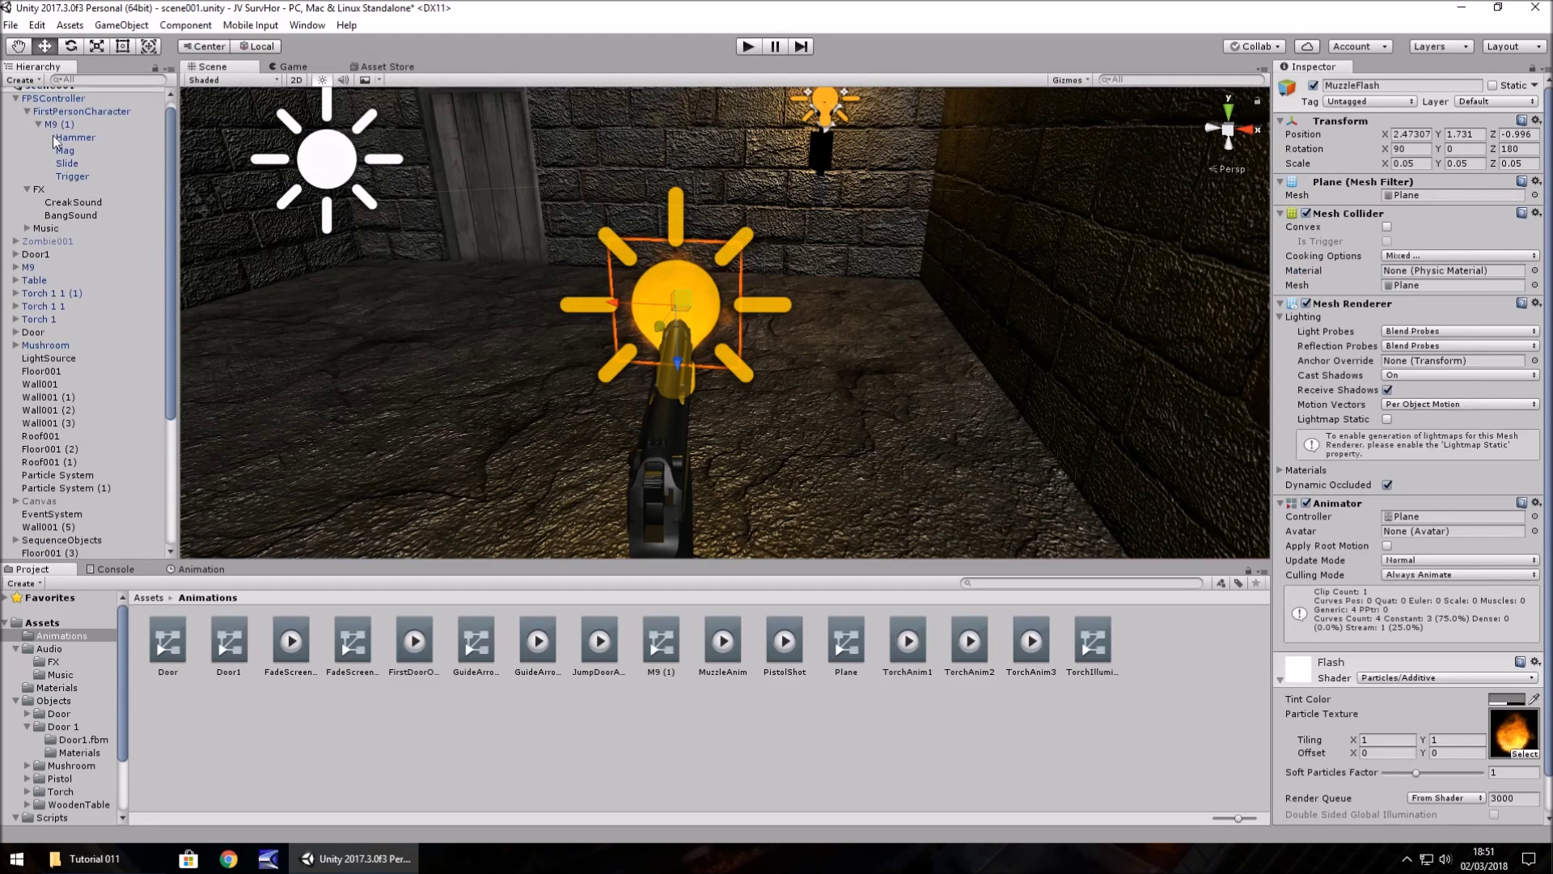
{"action": "scroll", "coordinate": [98, 320], "scroll_direction": "down", "scroll_amount": 5}
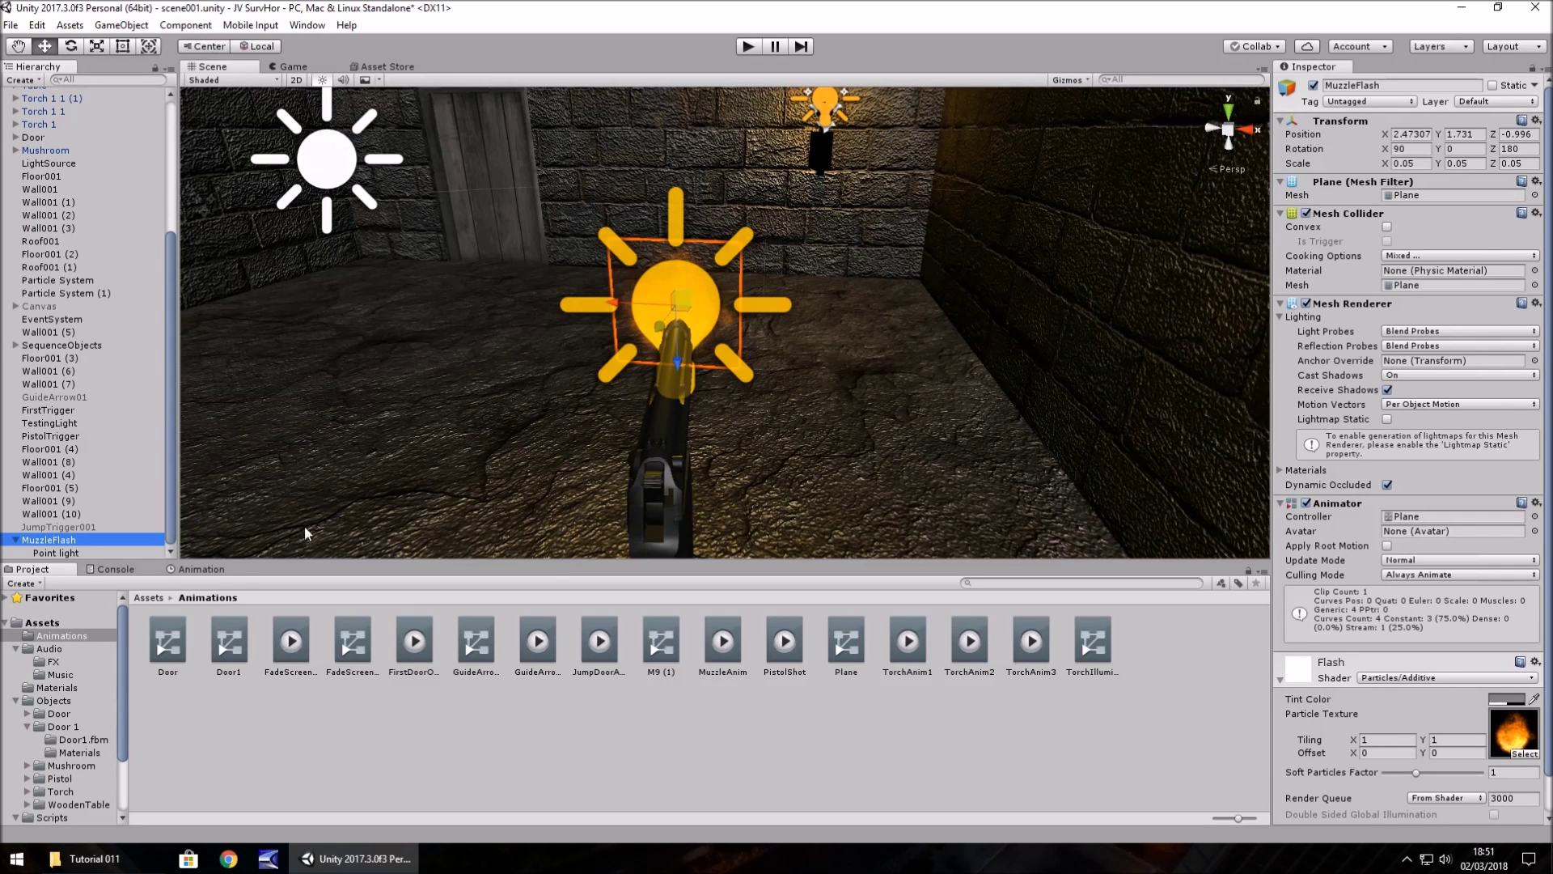
{"action": "scroll", "coordinate": [96, 493], "scroll_direction": "up", "scroll_amount": 5}
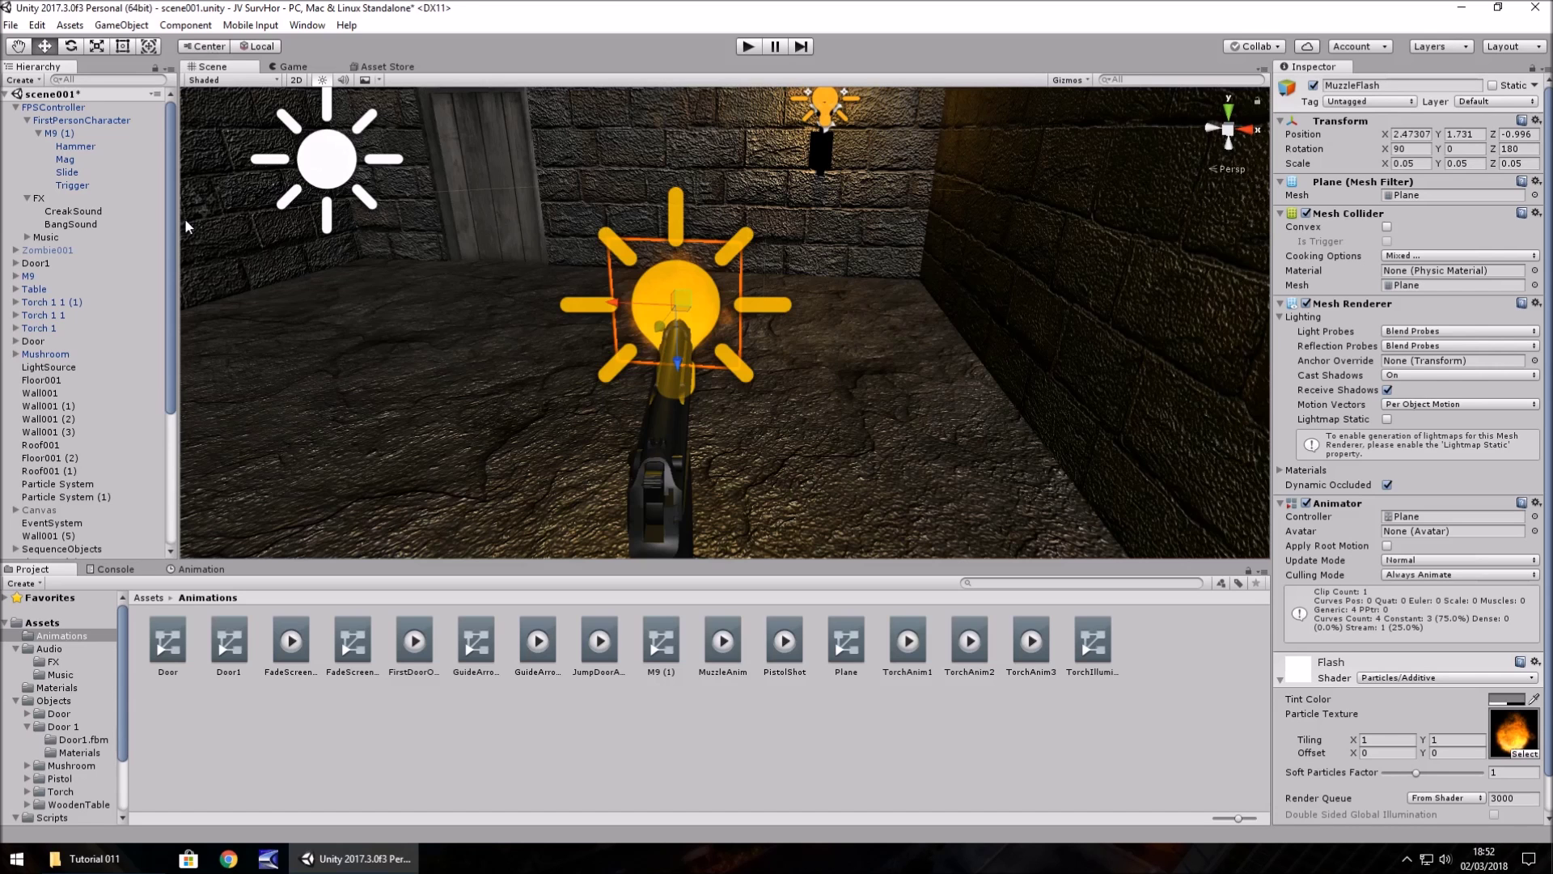
{"action": "scroll", "coordinate": [285, 376], "scroll_direction": "down", "scroll_amount": 3}
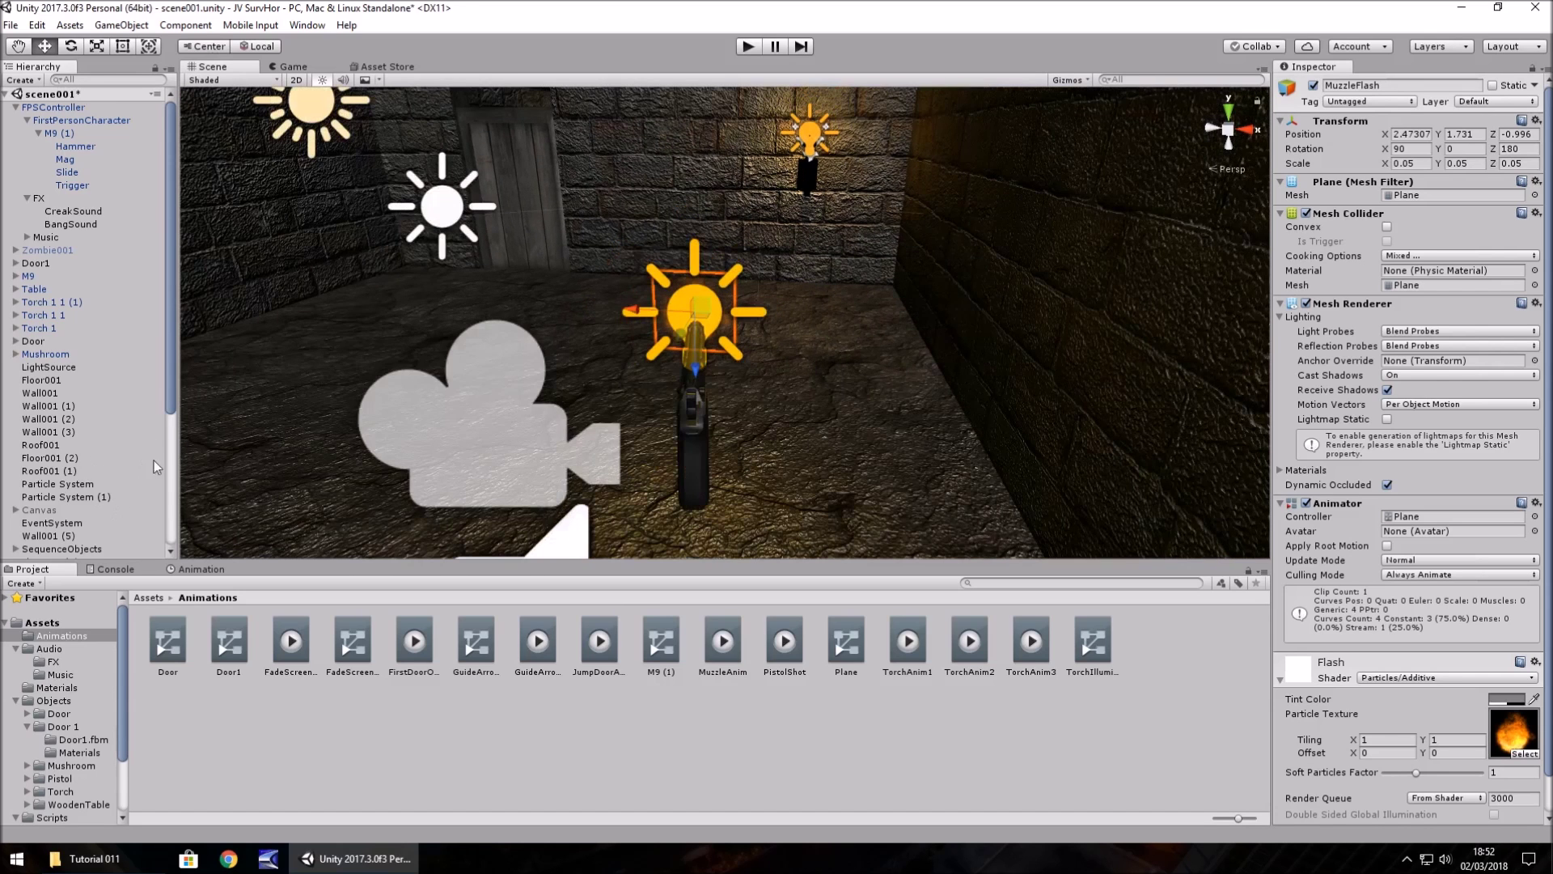
{"action": "left_click", "coordinate": [726, 650]}
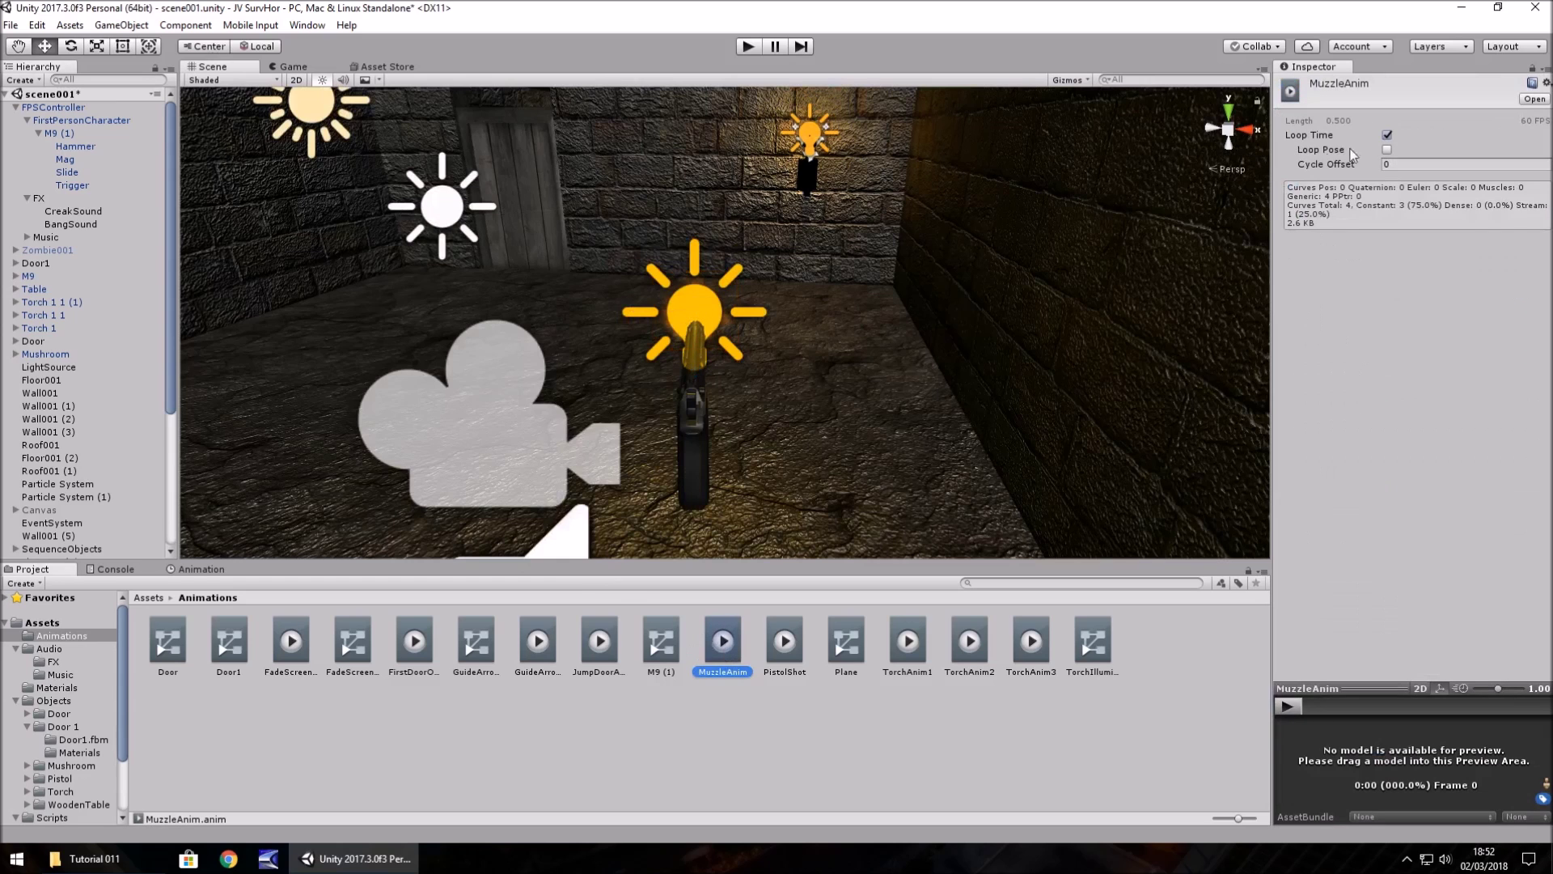
{"action": "left_click", "coordinate": [1388, 136]}
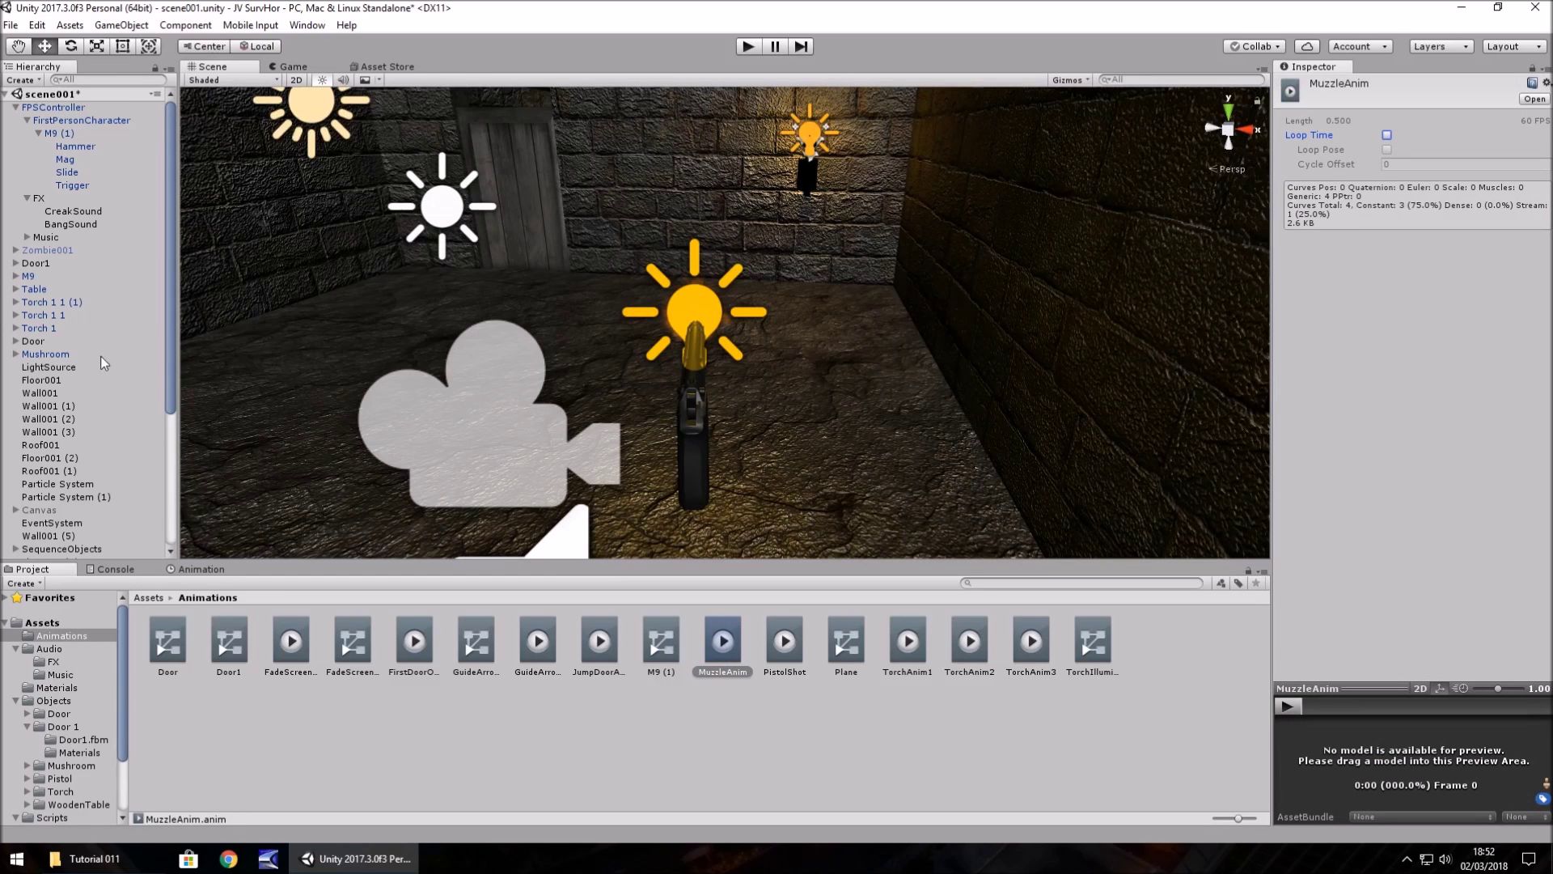
Step: Parent MuzzleFlash under the M9 (1) pistol in the FPSController
{"action": "scroll", "coordinate": [127, 366], "scroll_direction": "down", "scroll_amount": 3}
{"action": "scroll", "coordinate": [128, 366], "scroll_direction": "down", "scroll_amount": 1}
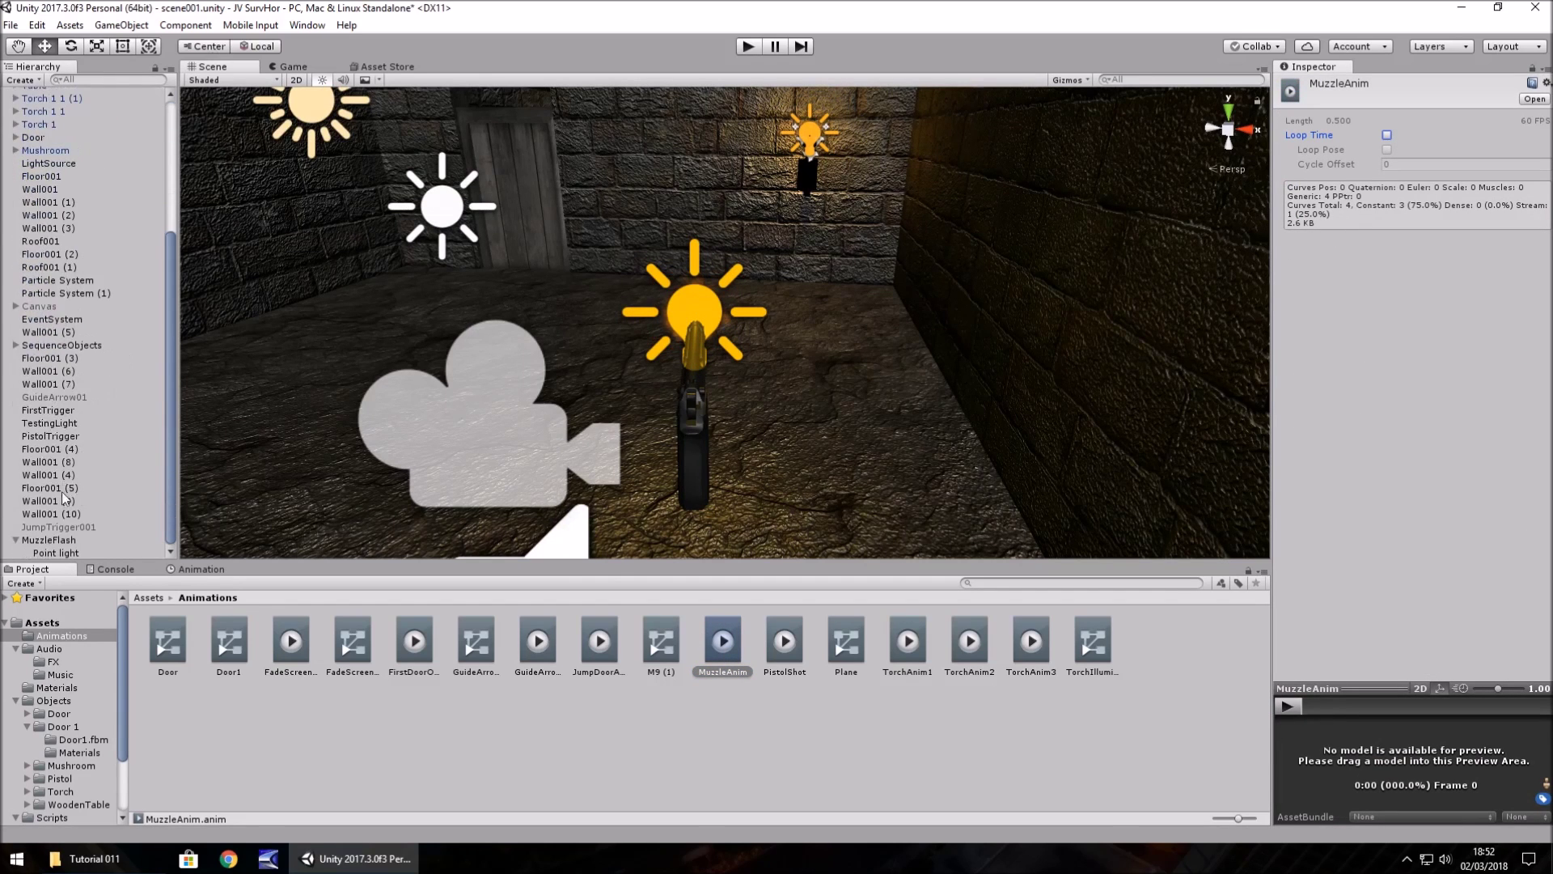
{"action": "left_click_drag", "start_coordinate": [47, 542], "coordinate": [58, 137]}
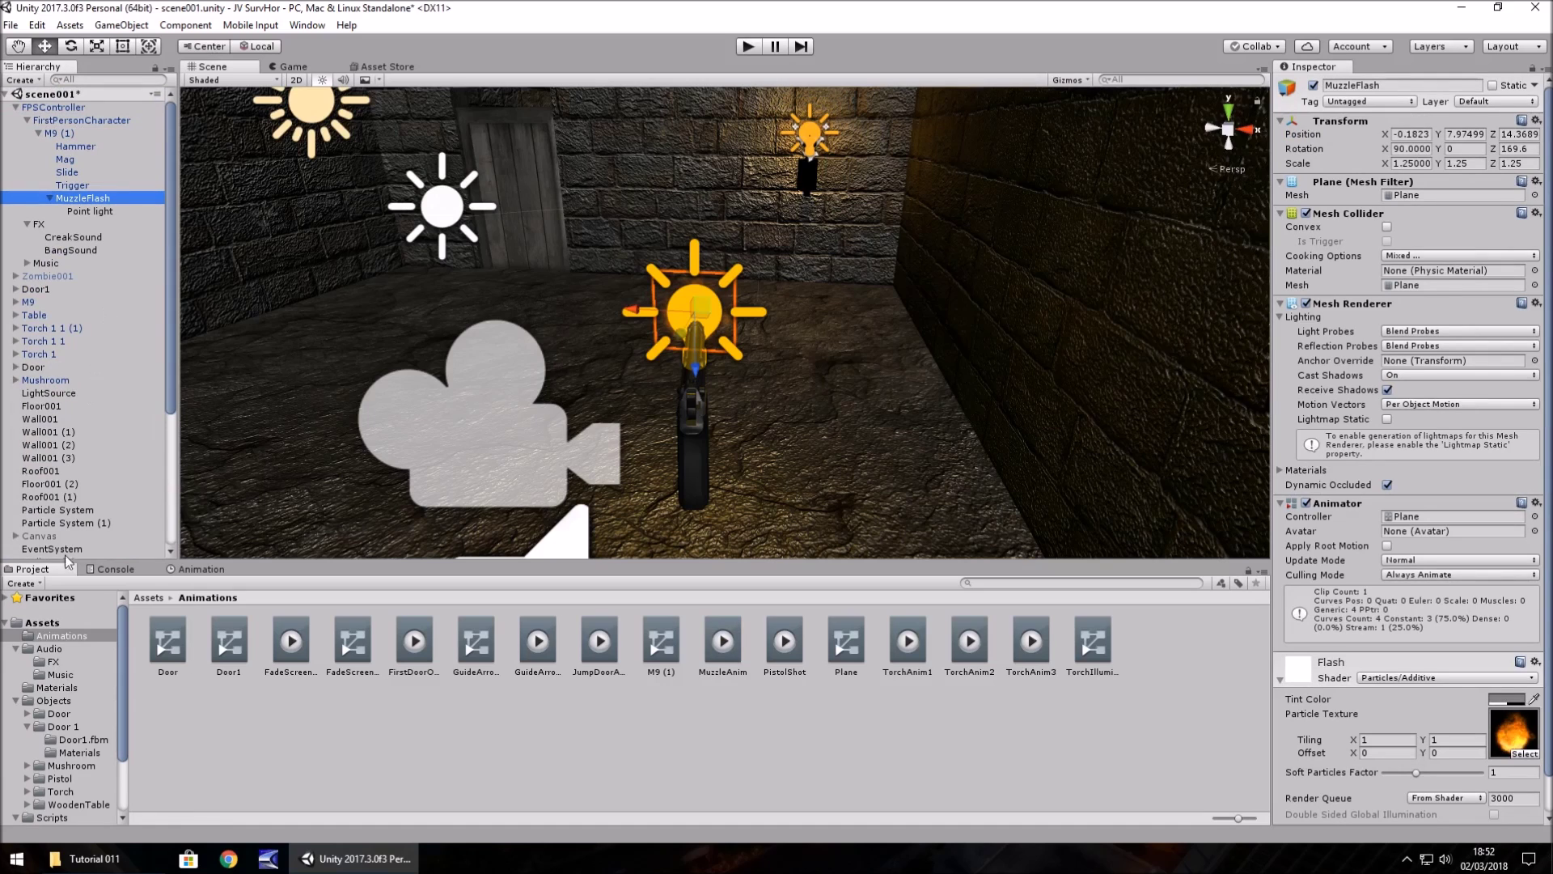
Step: Import the PistolShot sound into the Audio FX folder
{"action": "left_click", "coordinate": [54, 662]}
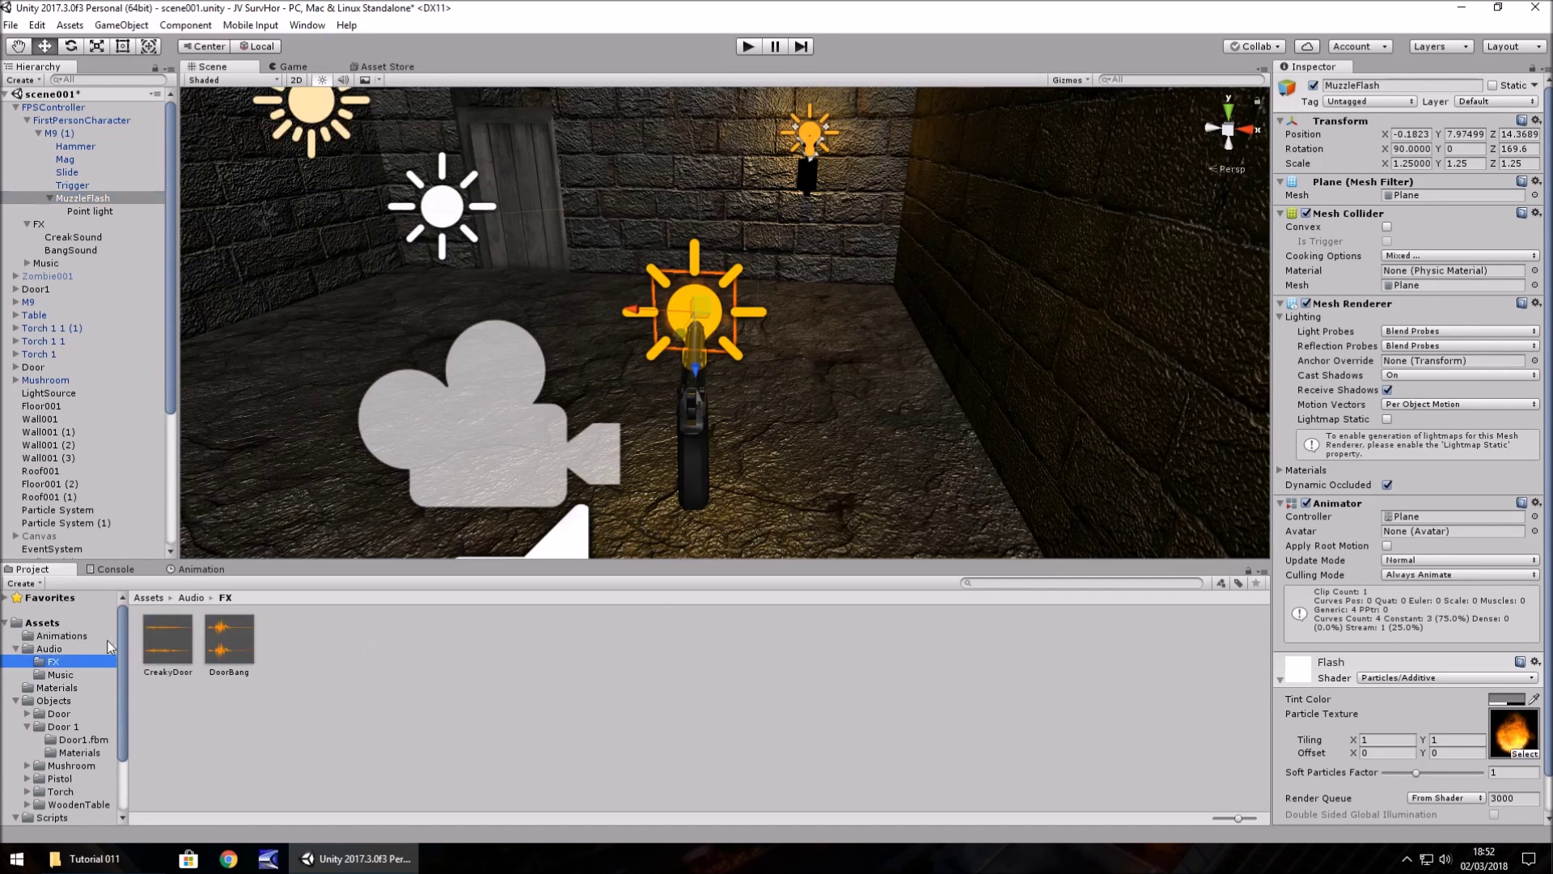
{"action": "left_click", "coordinate": [101, 861]}
{"action": "left_click_drag", "start_coordinate": [267, 138], "coordinate": [294, 659]}
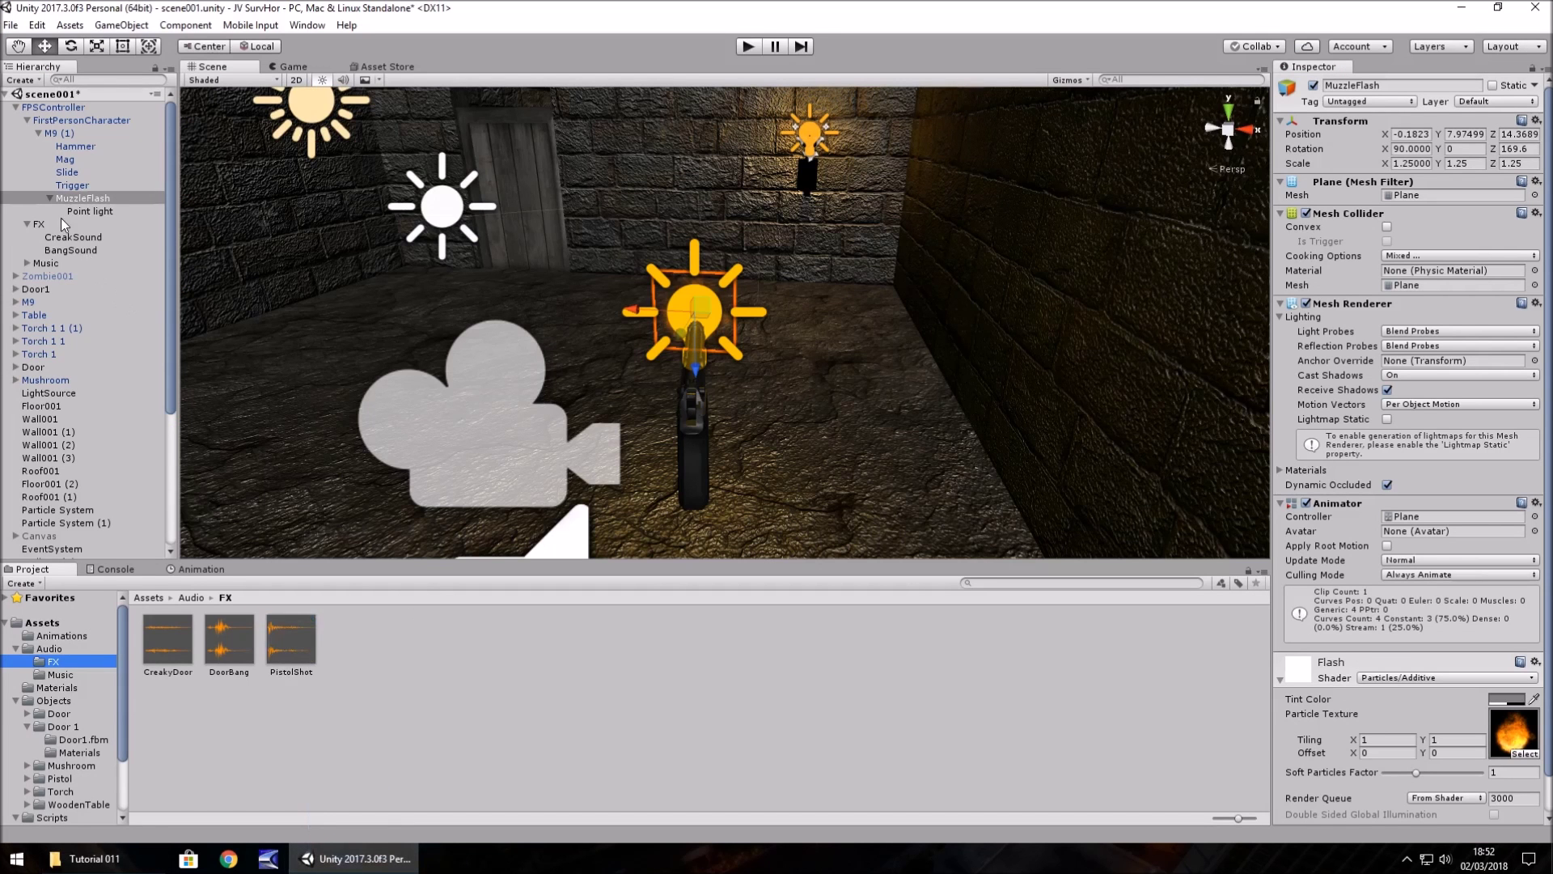
Step: Duplicate BangSound as FirePistol and assign it the PistolShot clip
{"action": "left_click", "coordinate": [71, 252]}
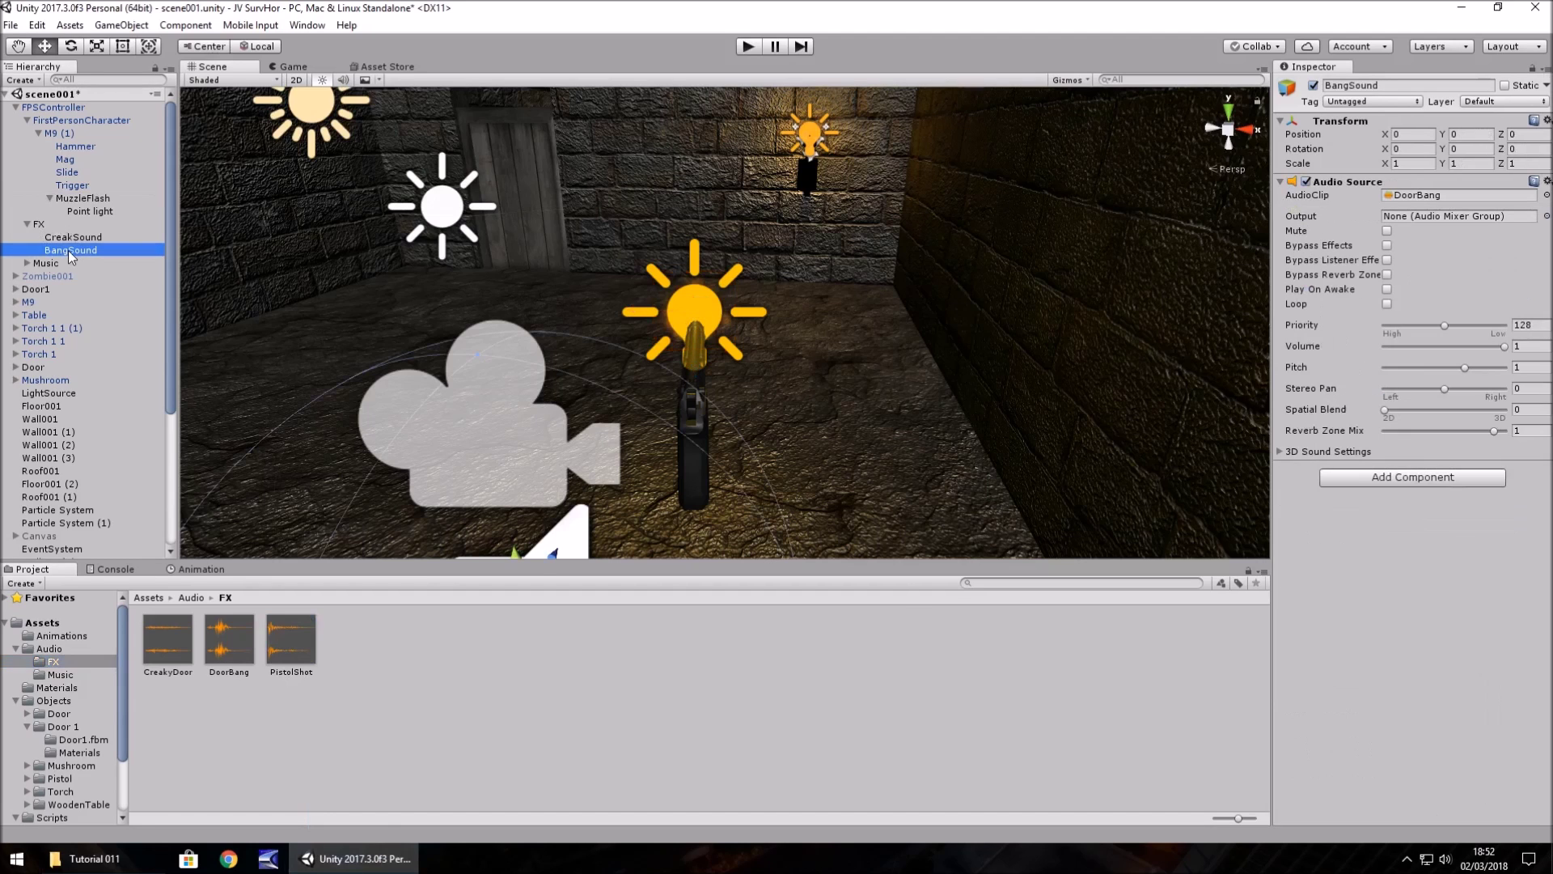
{"action": "key", "text": "ctrl+d"}
{"action": "left_click", "coordinate": [71, 262]}
{"action": "type", "text": "P"}
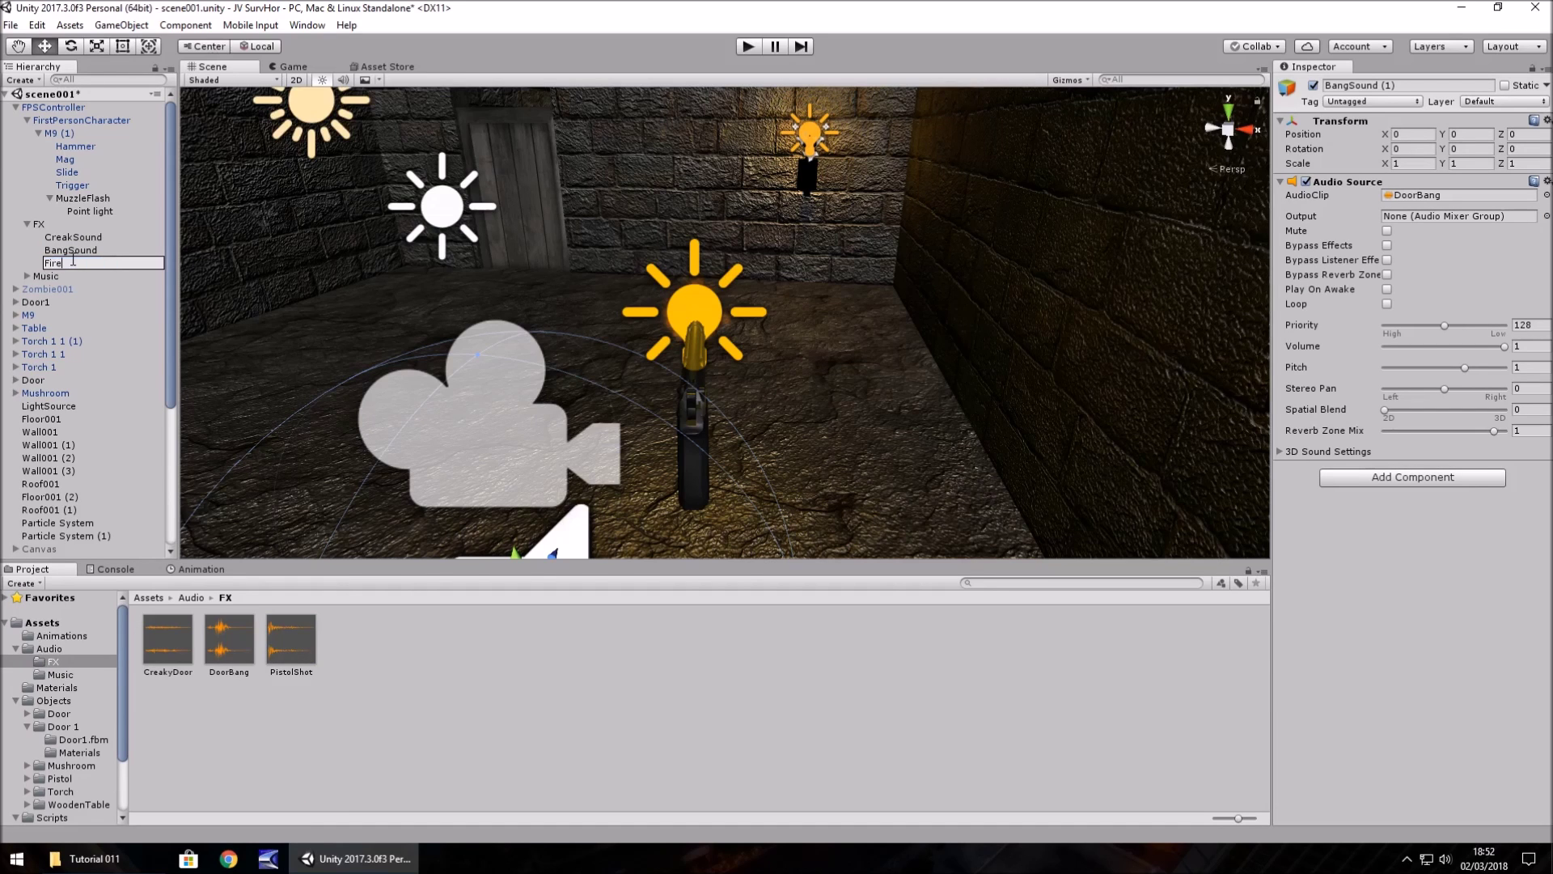
{"action": "type", "text": "irePistol"}
{"action": "key", "text": "Return"}
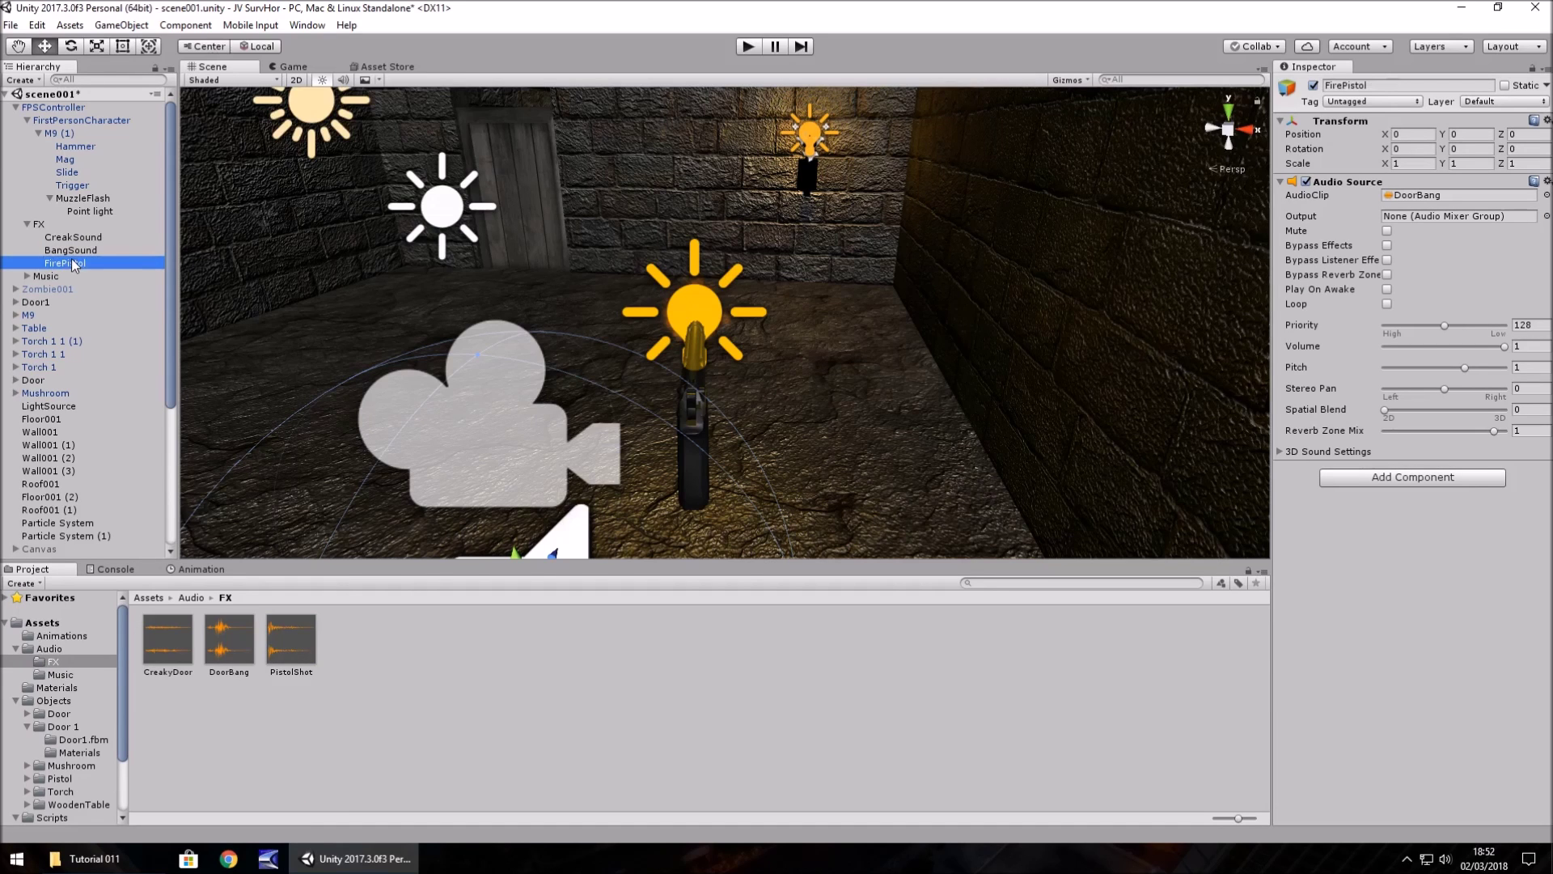
{"action": "left_click_drag", "start_coordinate": [290, 654], "coordinate": [1434, 202]}
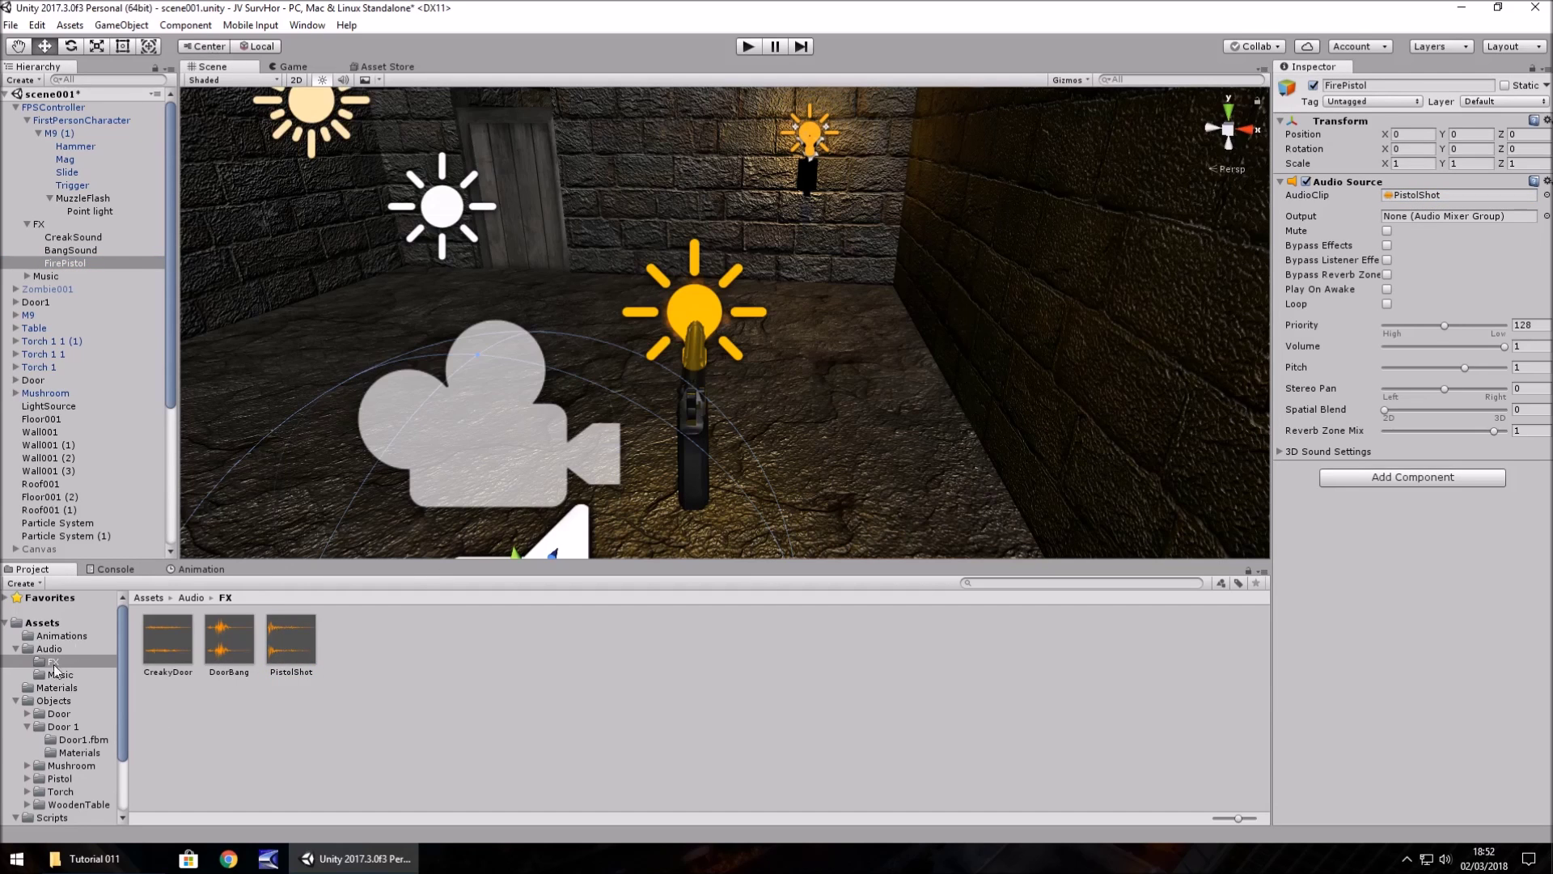
{"action": "scroll", "coordinate": [70, 738], "scroll_direction": "down", "scroll_amount": 2}
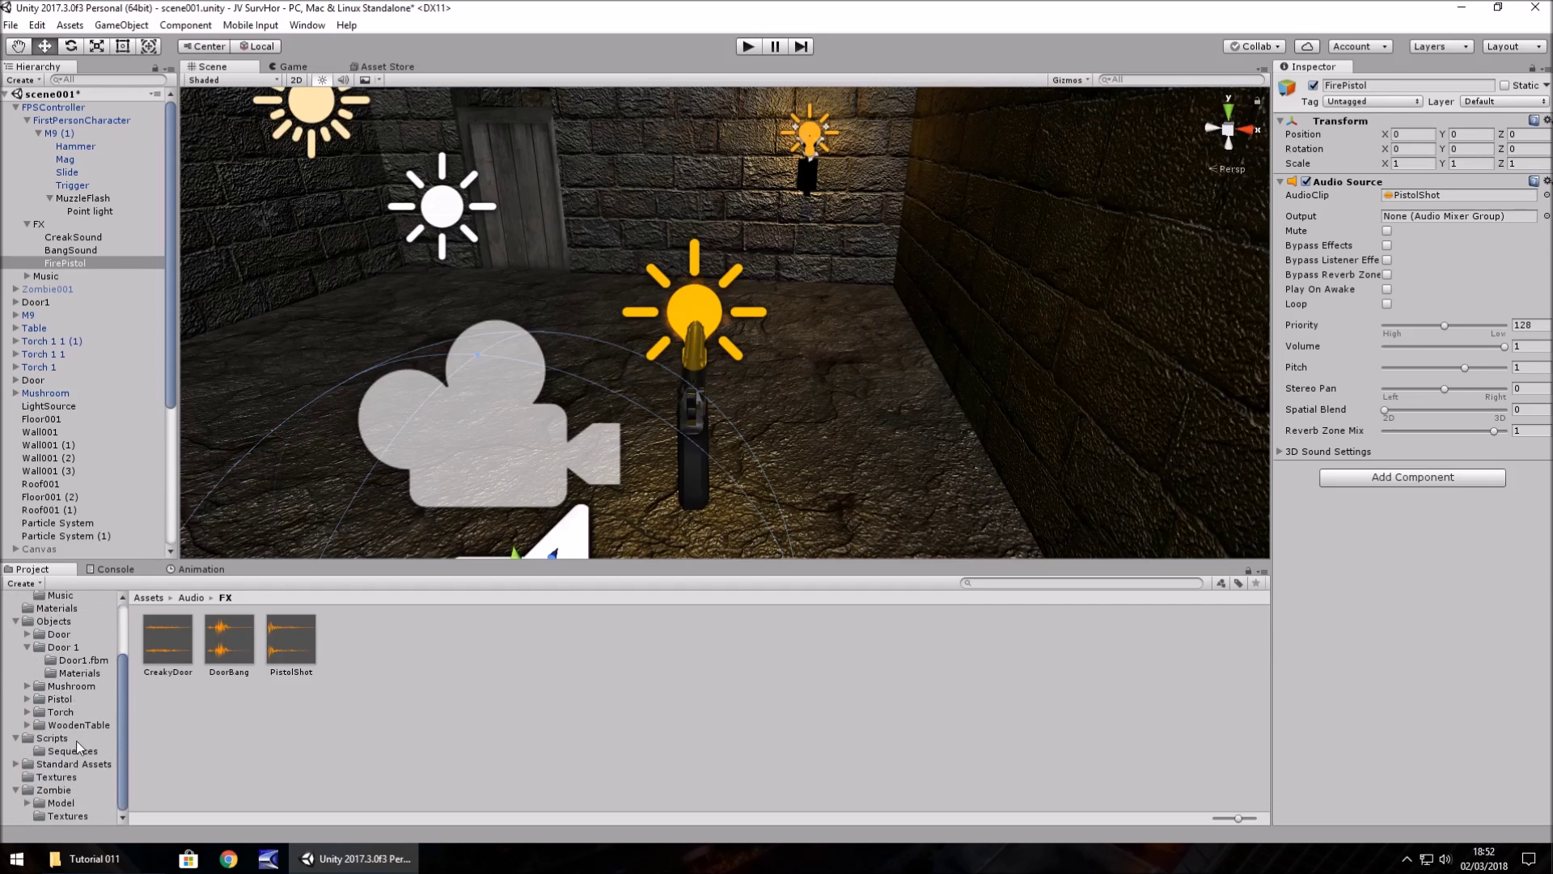
Step: Create a new C# script named FirePistol in the Scripts folder
{"action": "left_click", "coordinate": [55, 738]}
{"action": "right_click", "coordinate": [474, 647]}
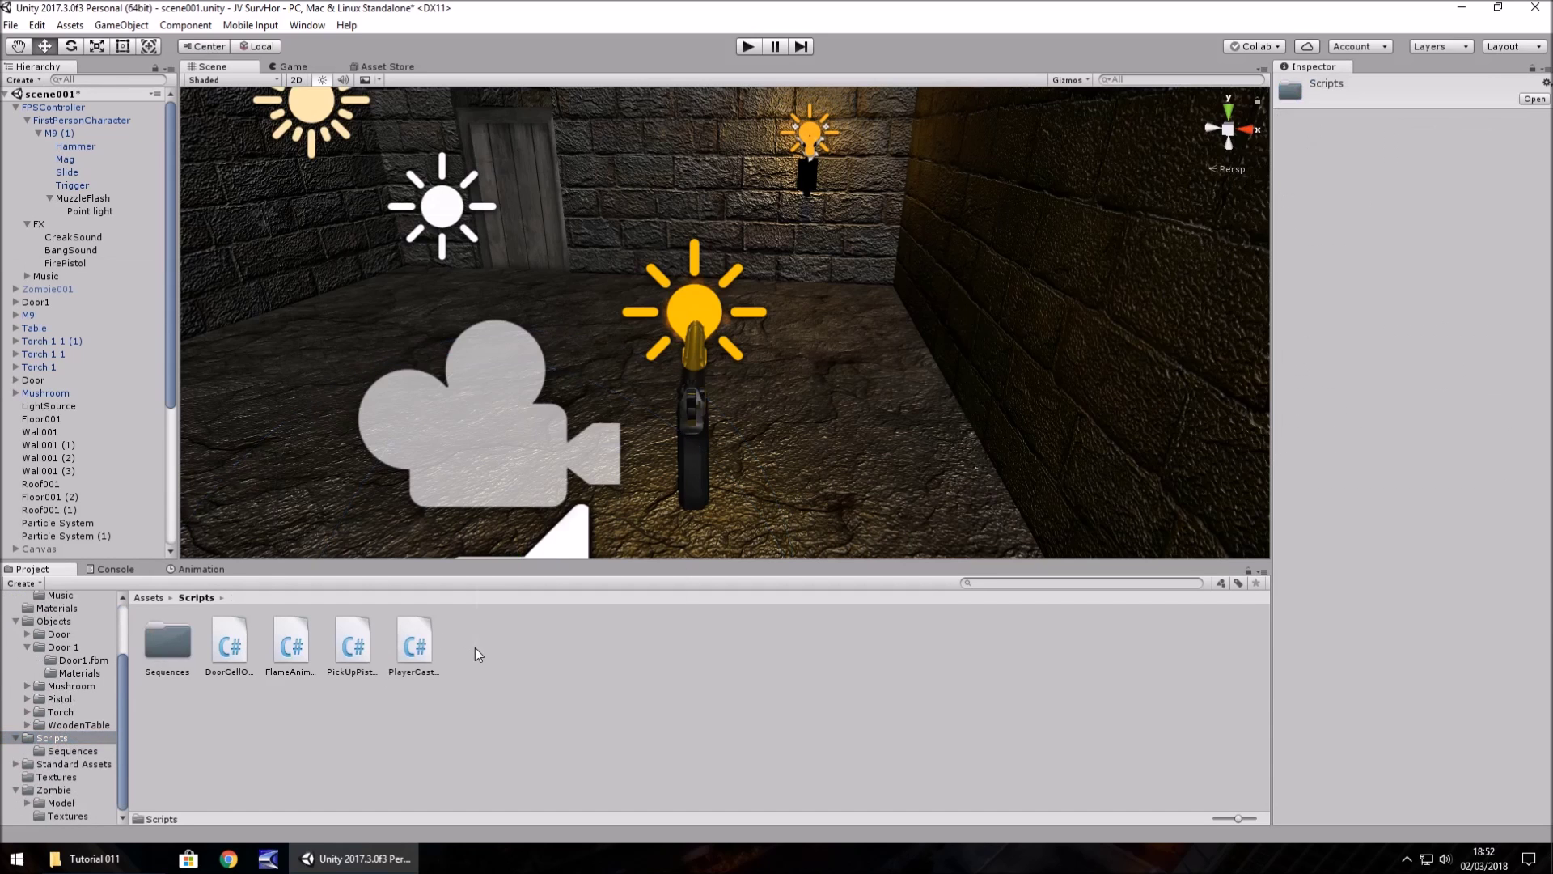
{"action": "mouse_move", "coordinate": [549, 327]}
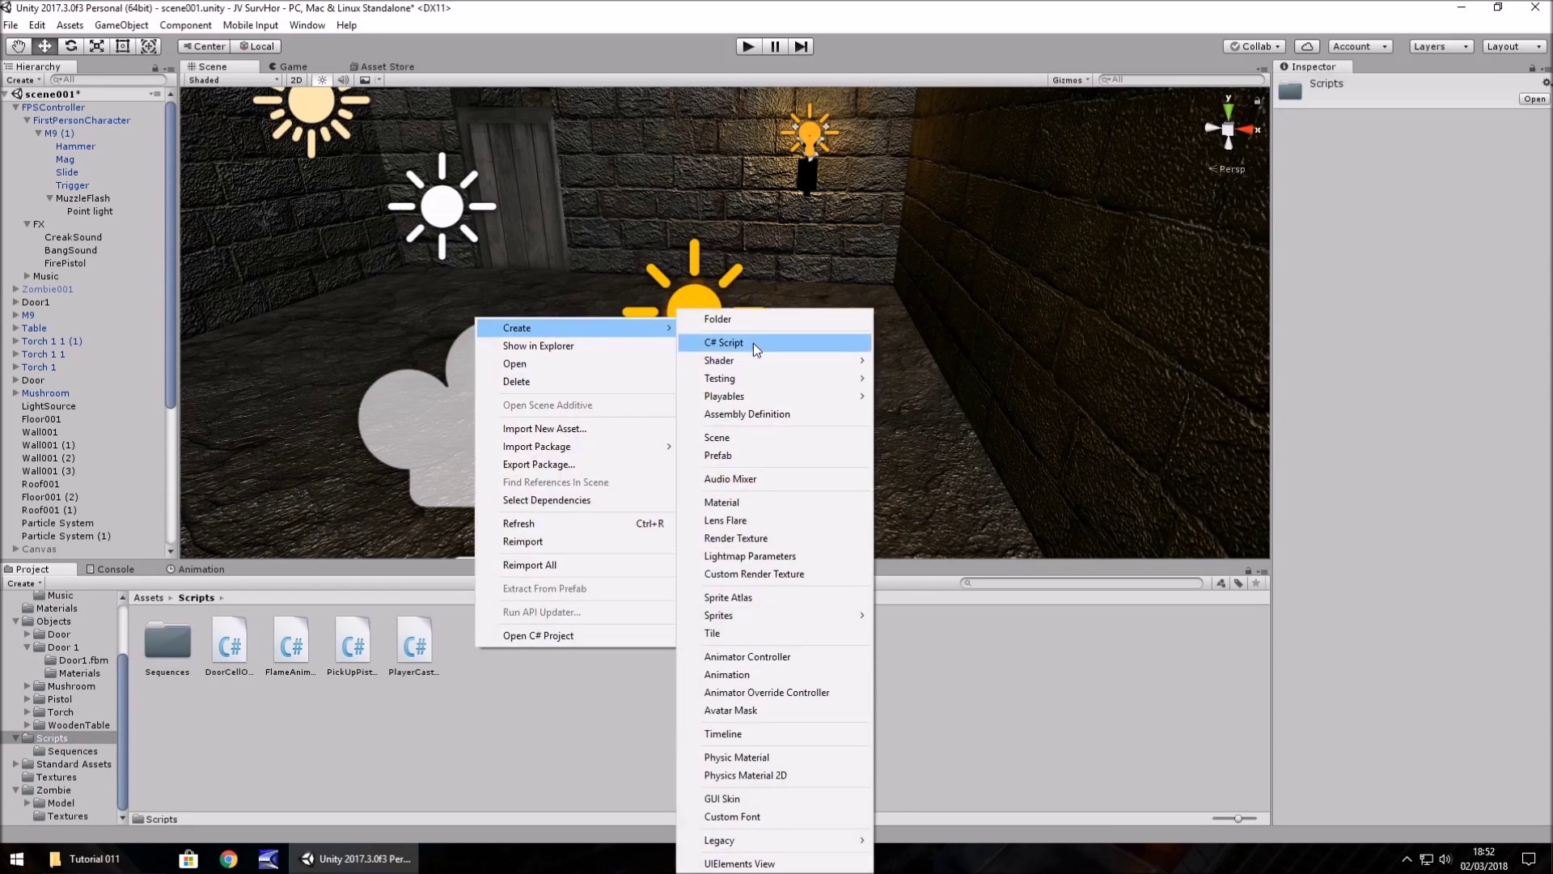
{"action": "left_click", "coordinate": [754, 343]}
{"action": "type", "text": "FirePi"}
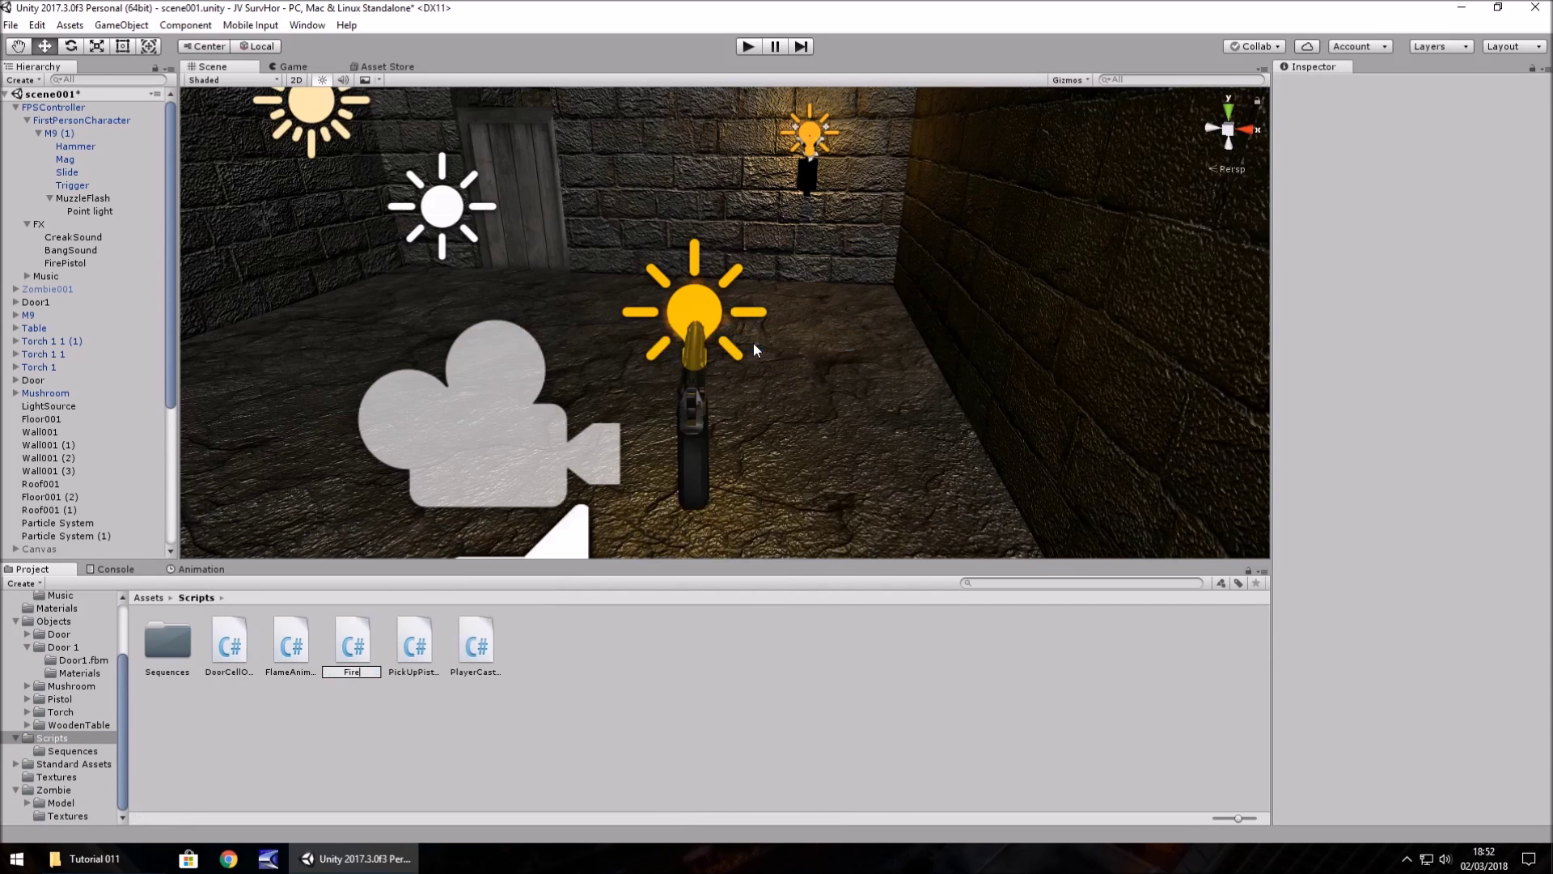
{"action": "type", "text": "stol"}
{"action": "key", "text": "Return"}
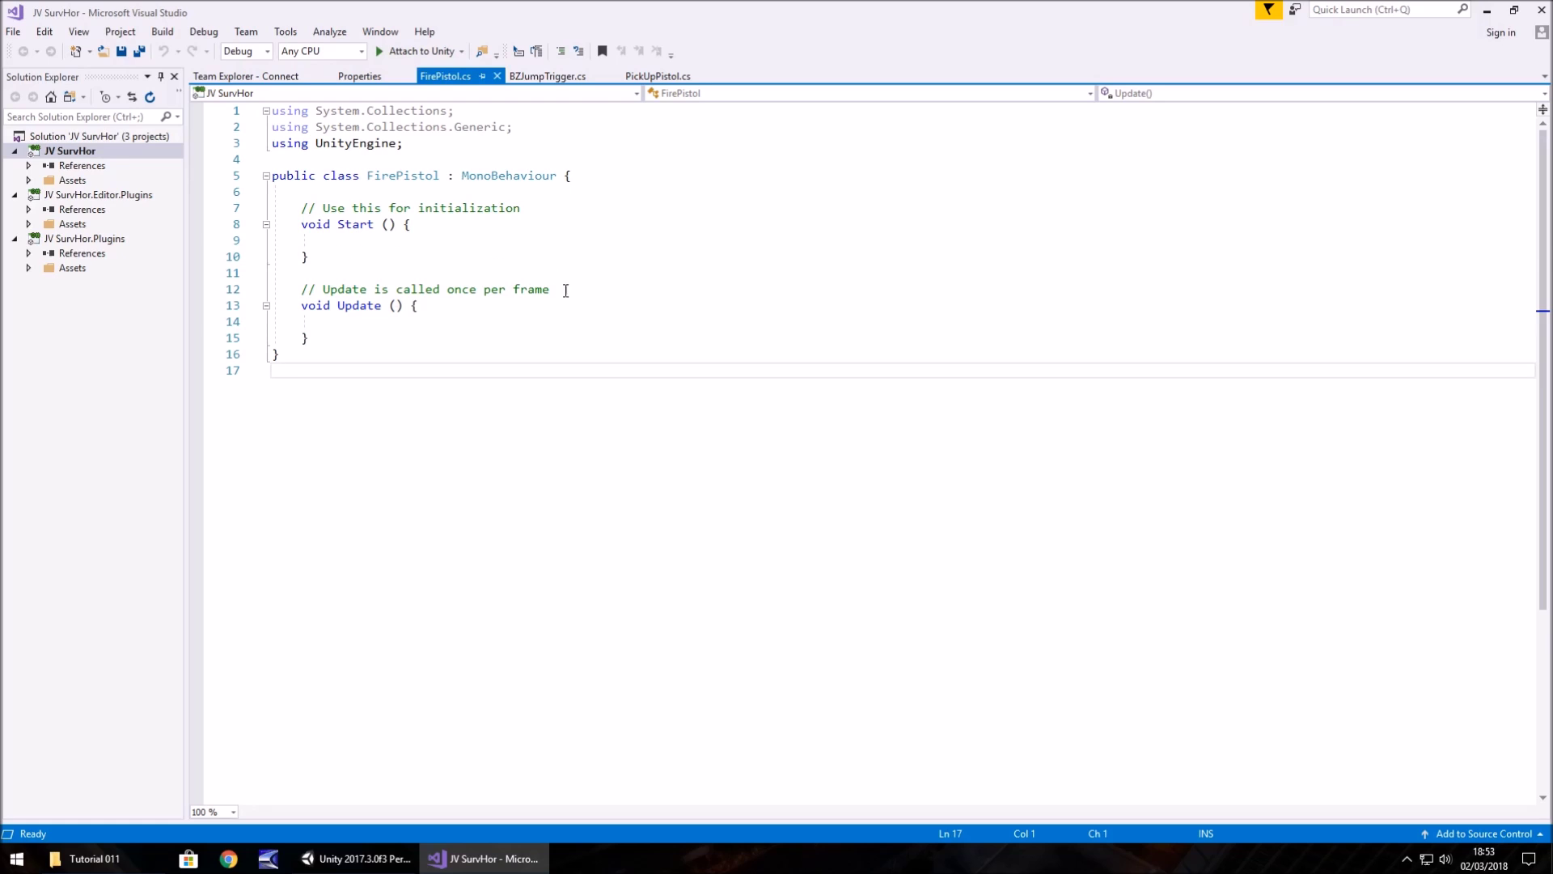
Step: Delete the Start method and its comment from the FirePistol script
{"action": "left_click_drag", "start_coordinate": [560, 291], "coordinate": [273, 207]}
{"action": "key", "text": "Delete"}
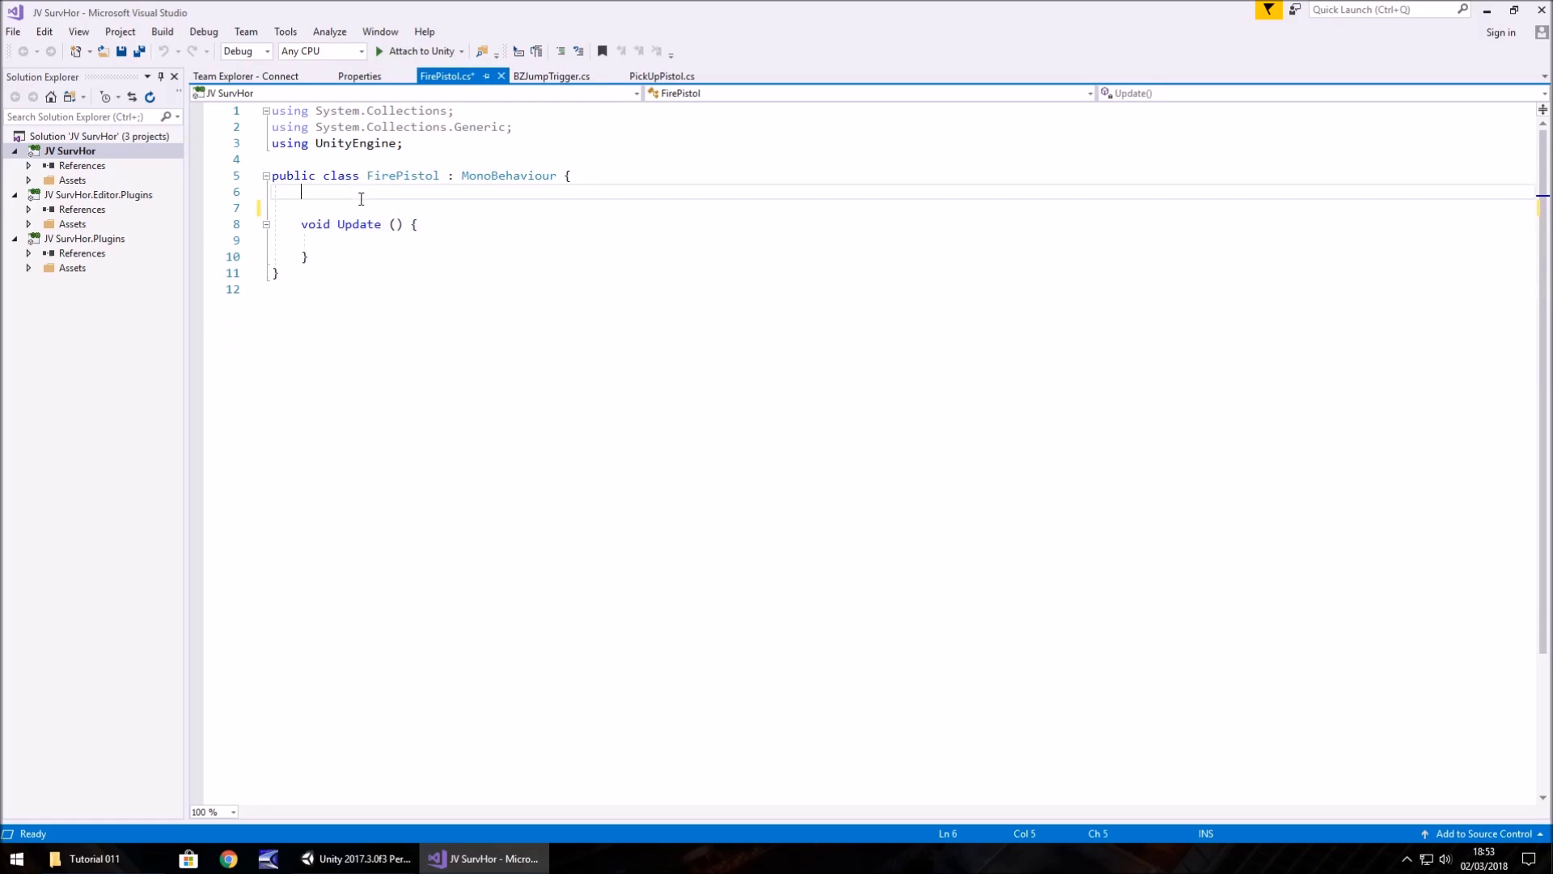
{"action": "key", "text": "Return"}
{"action": "key", "text": "Up"}
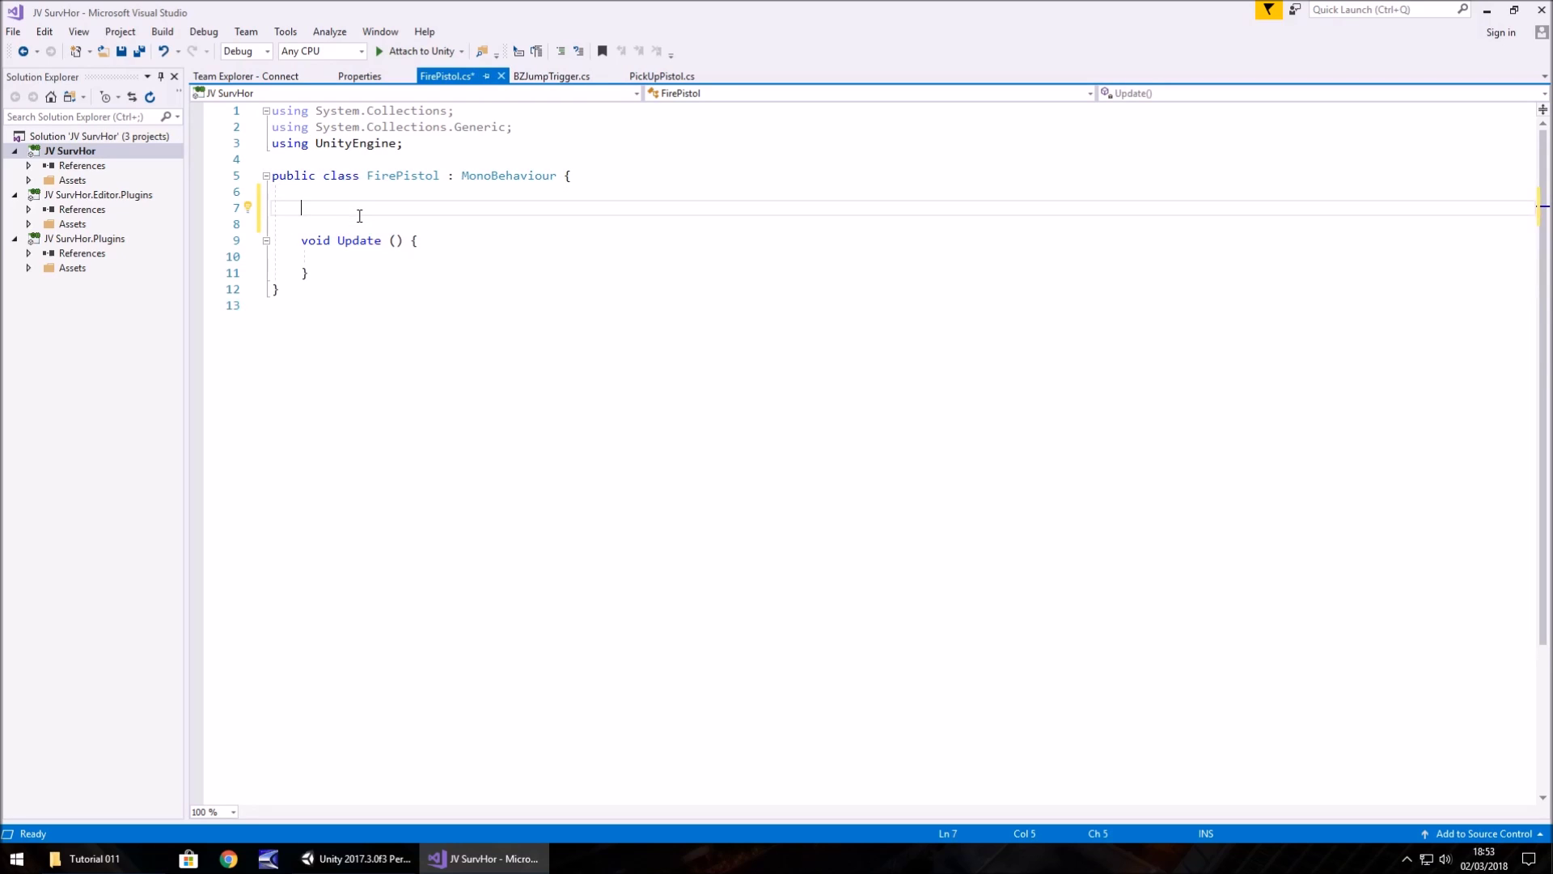
Step: Declare public GameObject TheGun and MuzzleFlash, AudioSource GunFire, and bool IsFiring = false
{"action": "type", "text": "public Ga"}
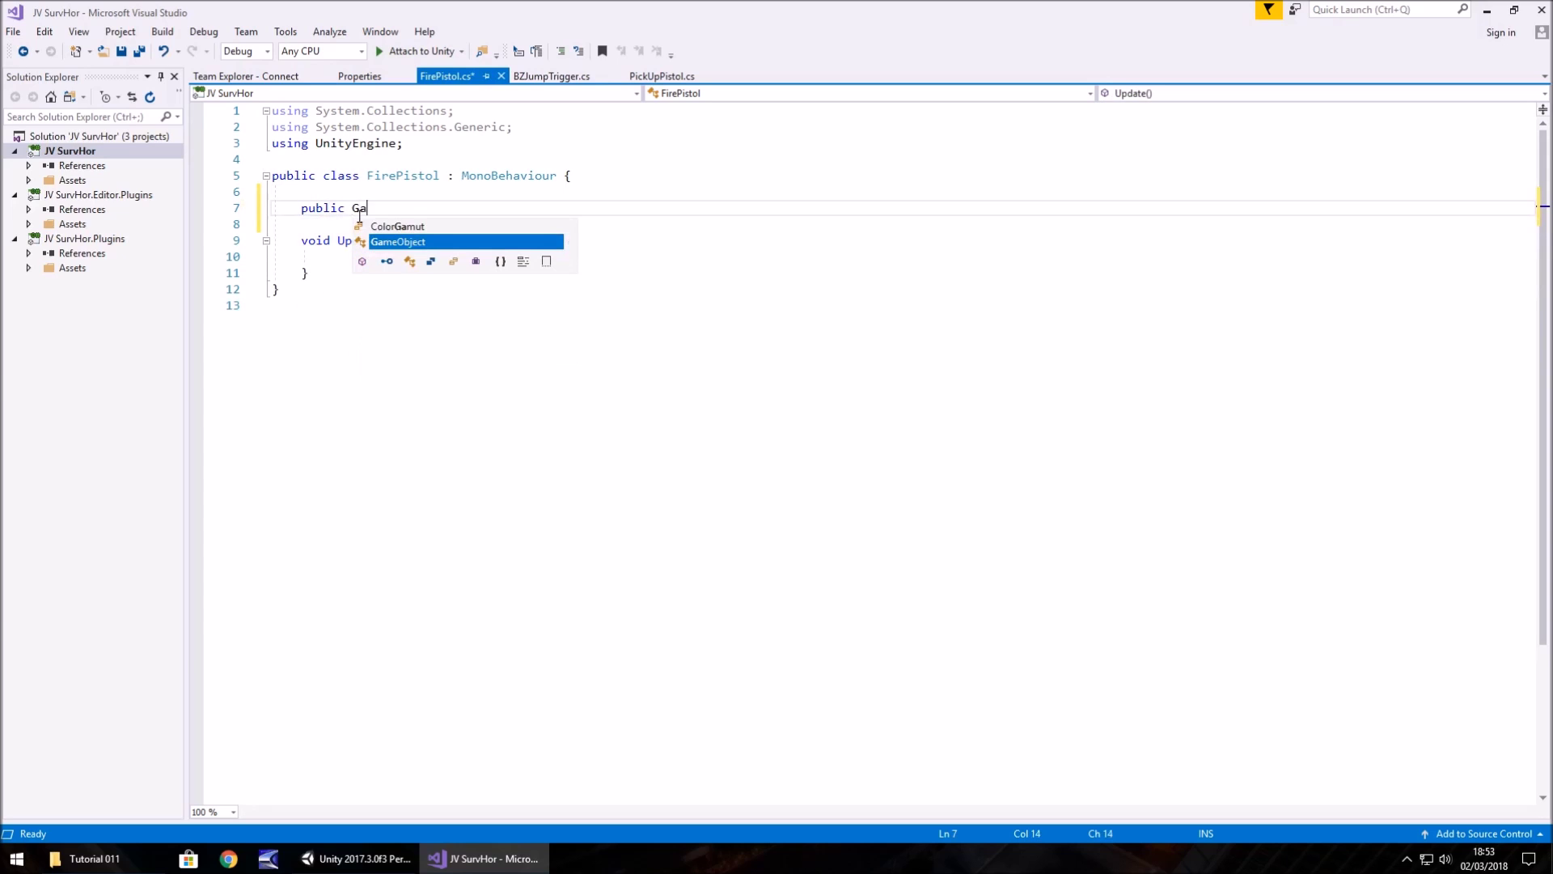
{"action": "type", "text": "meObjec"}
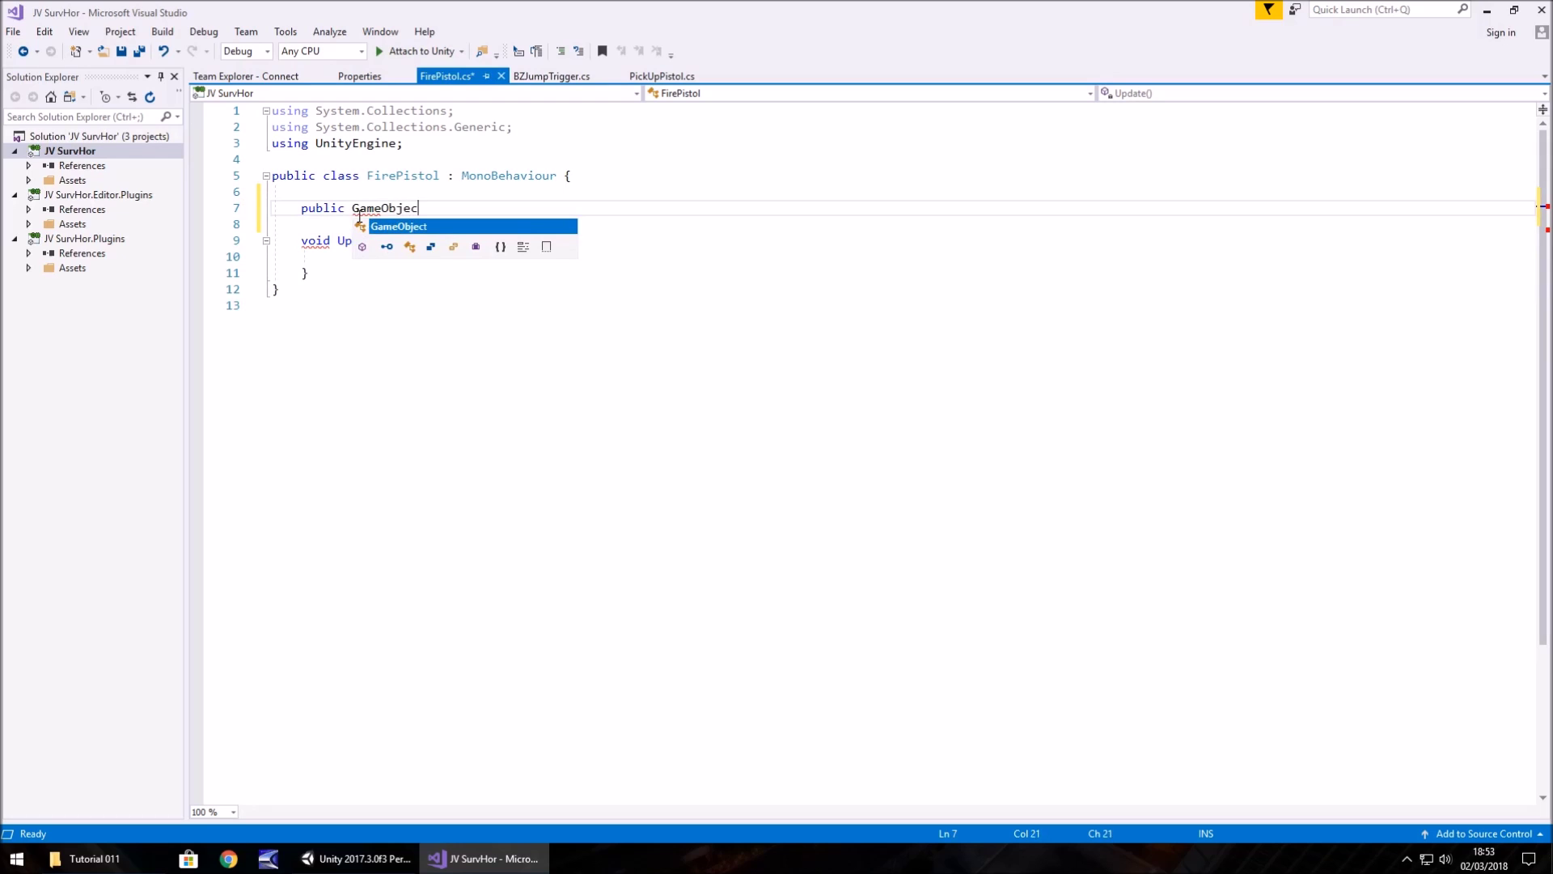
{"action": "type", "text": "t Th"}
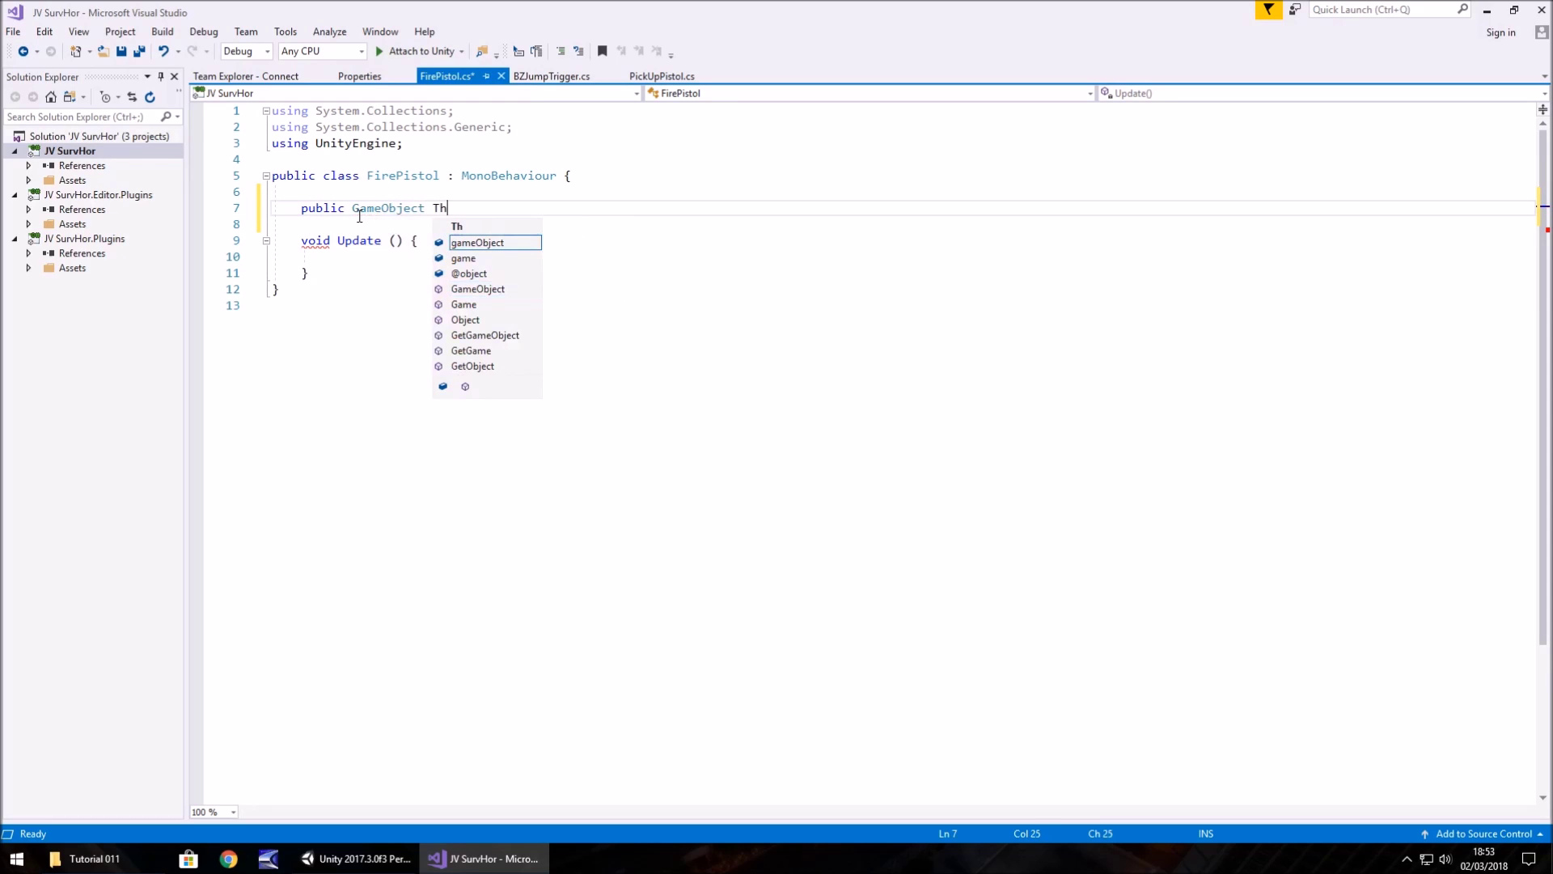
{"action": "type", "text": "eGun;"}
{"action": "key", "text": "Return"}
{"action": "type", "text": "pu"}
{"action": "key", "text": "BackSpace"}
{"action": "key", "text": "BackSpace"}
{"action": "type", "text": "pu"}
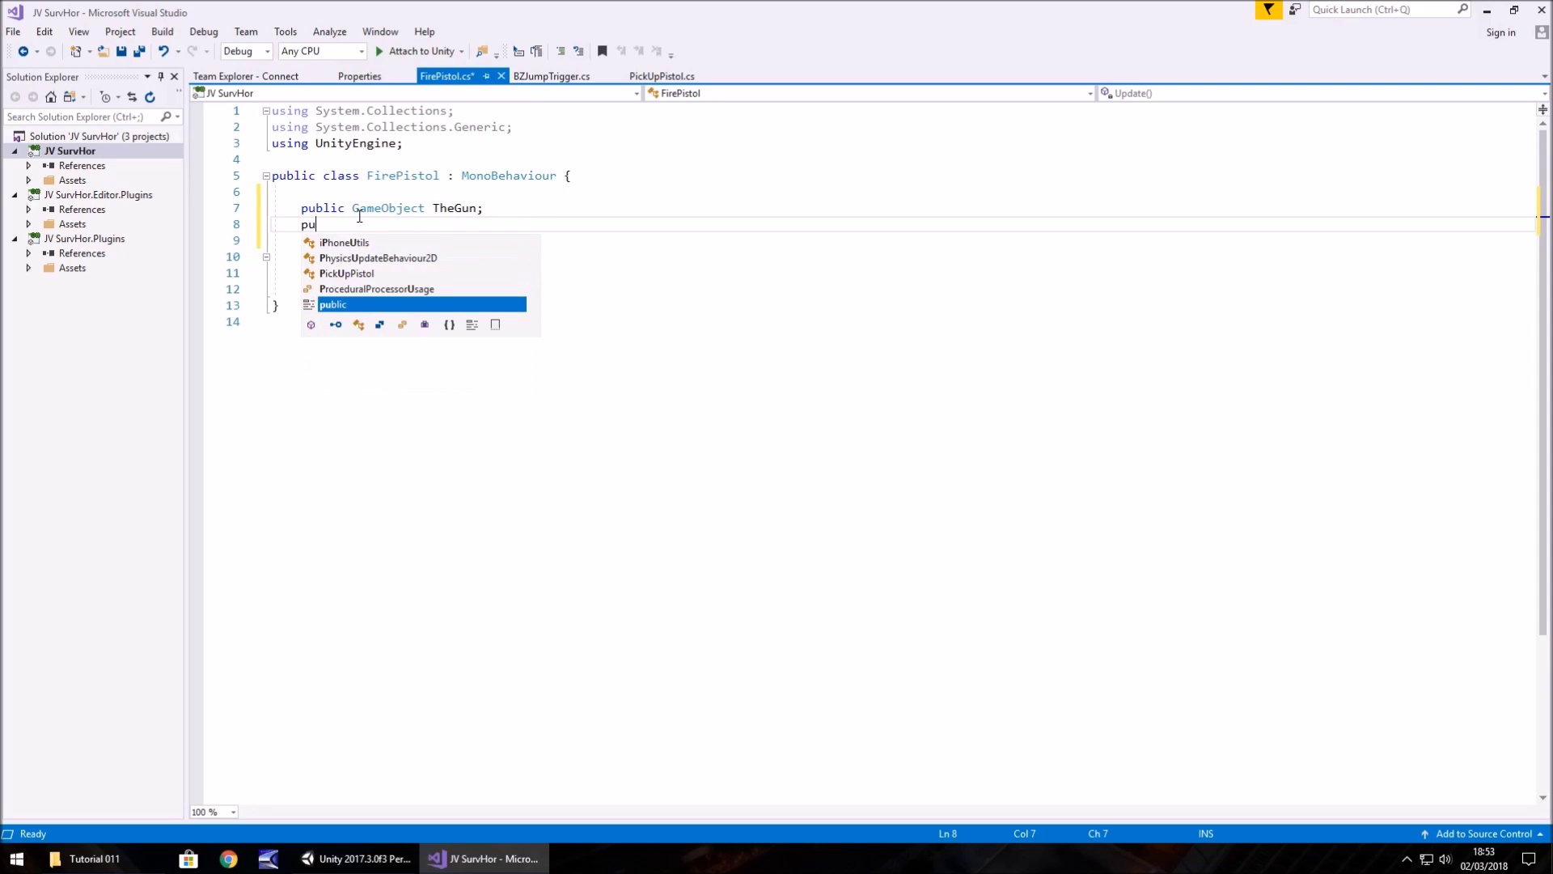
{"action": "type", "text": "blic GameO"}
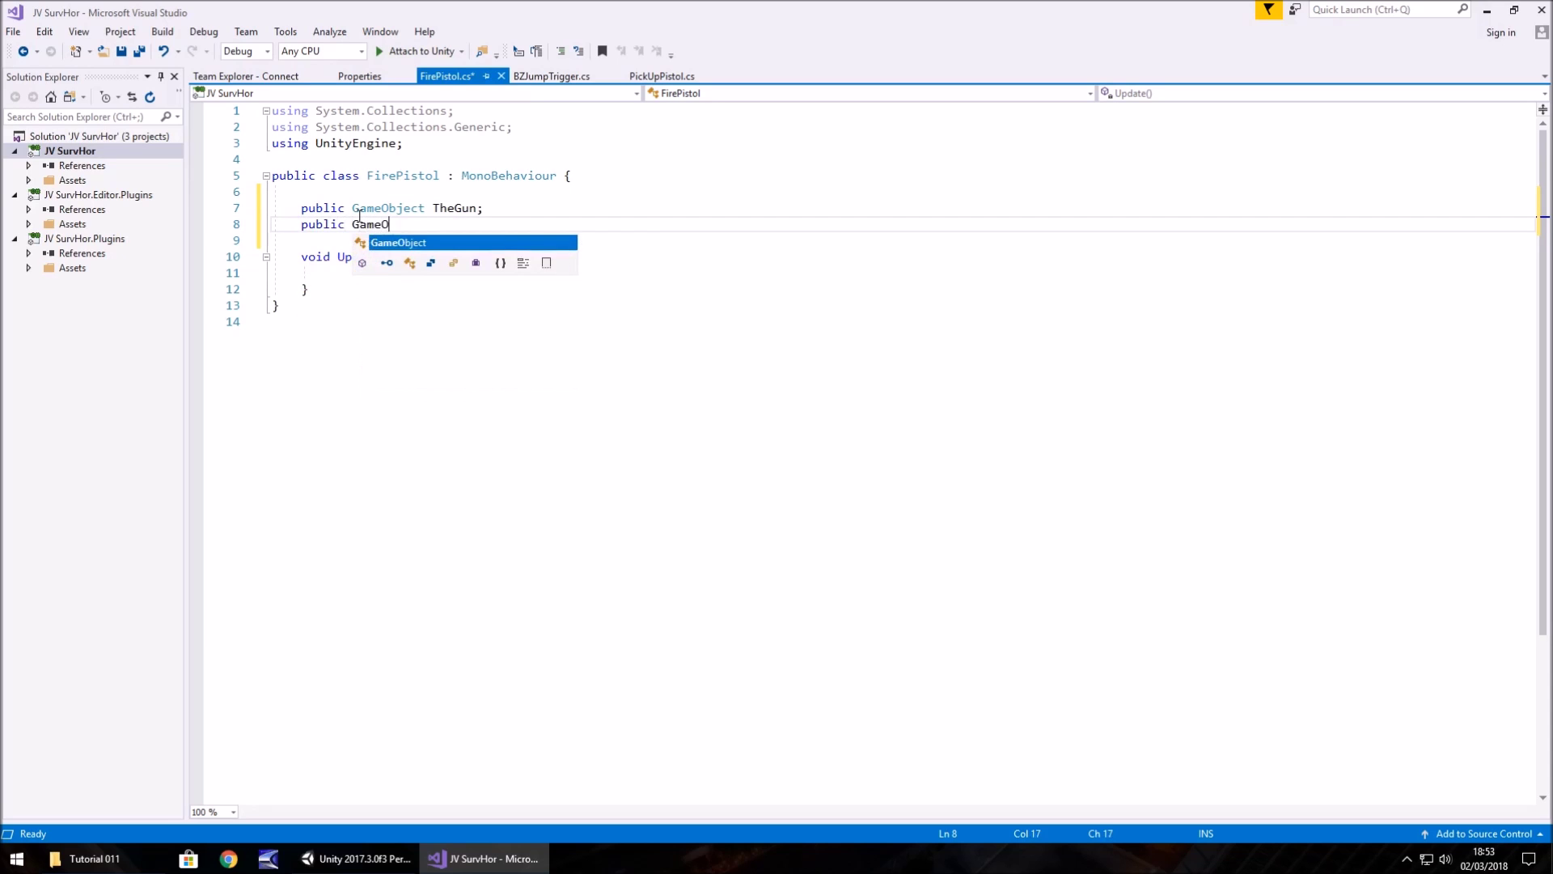
{"action": "type", "text": "bject MuzzleFlash;"}
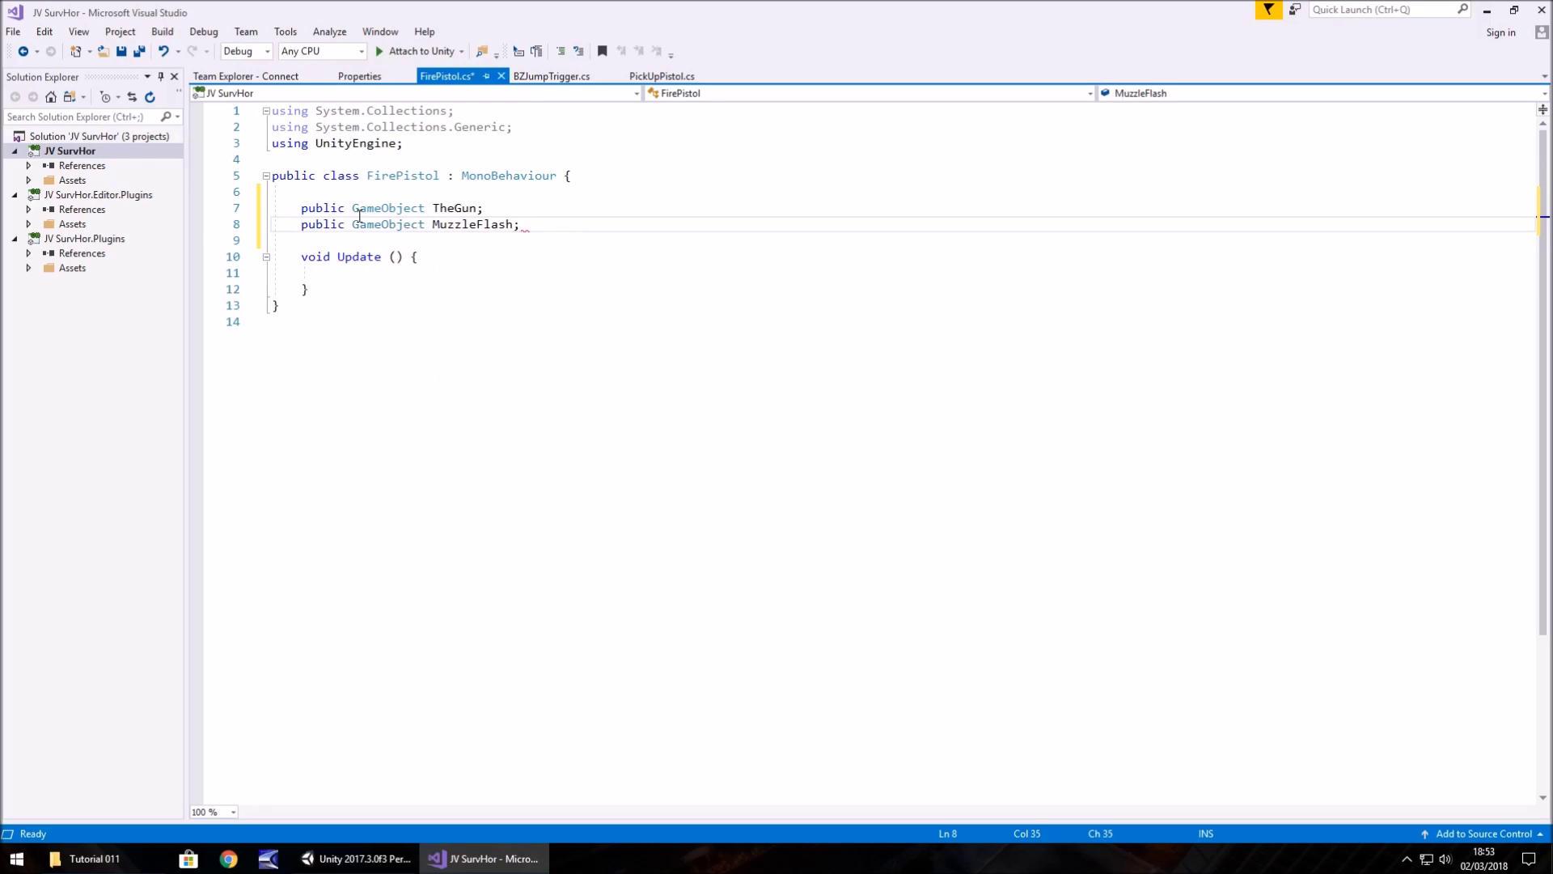
{"action": "key", "text": "Return"}
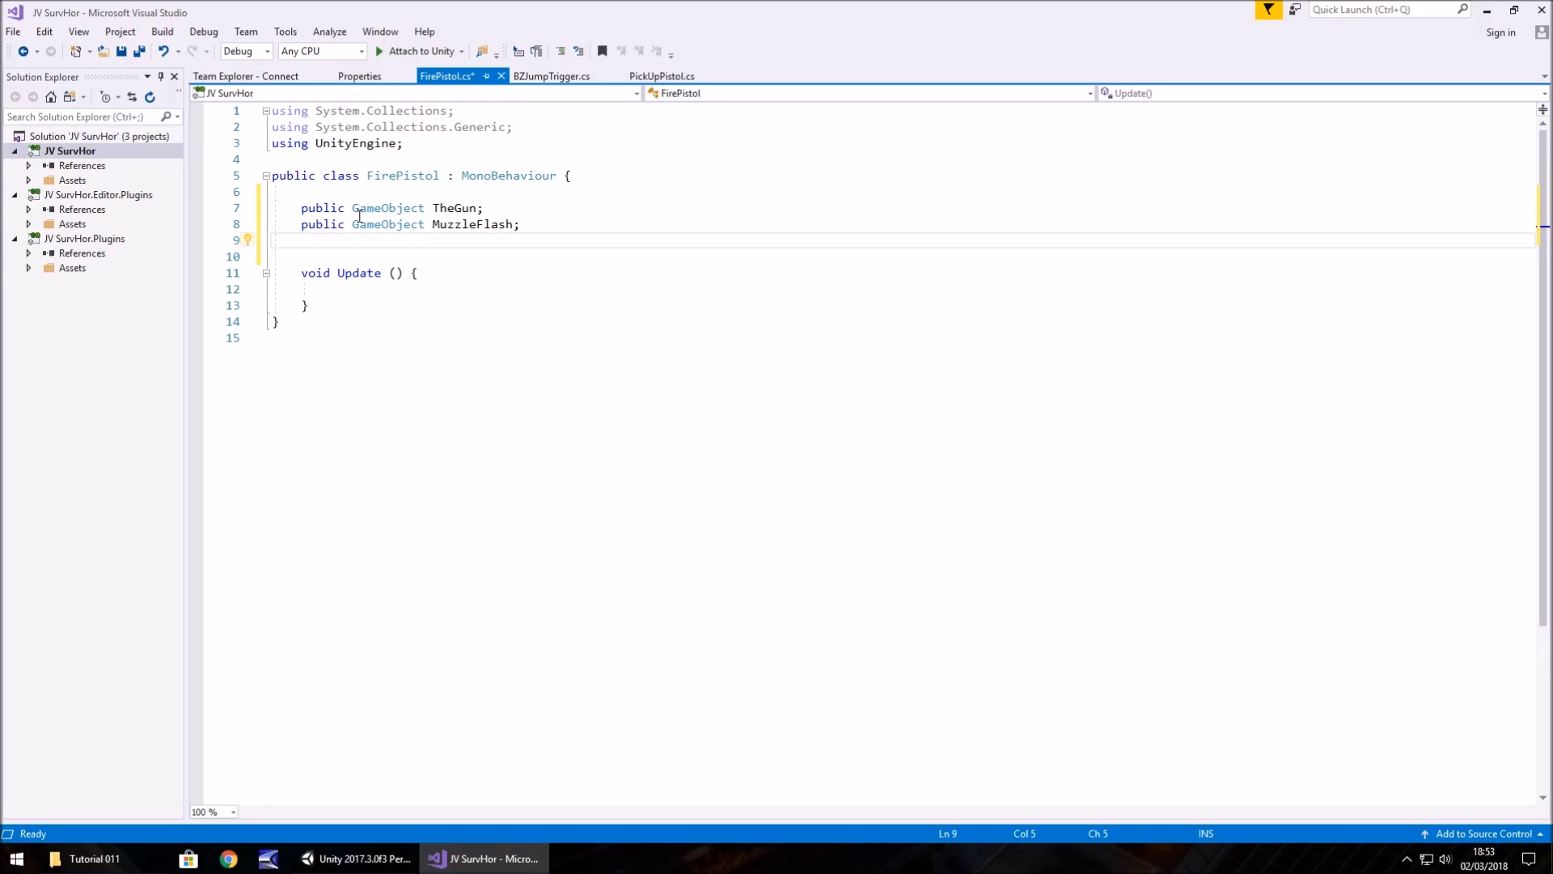
{"action": "type", "text": "publ"}
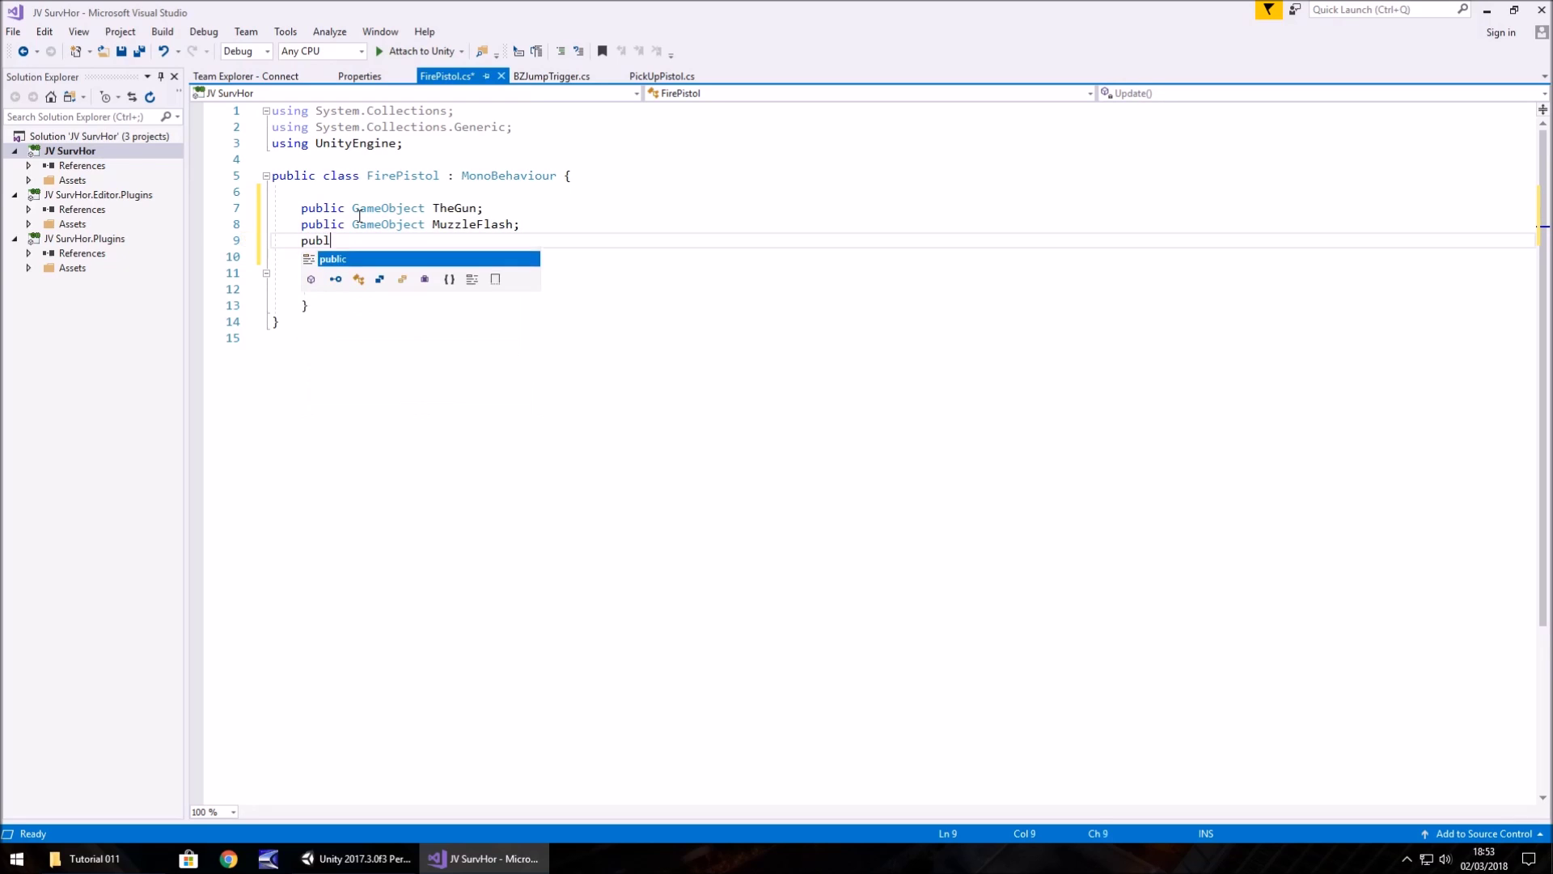
{"action": "type", "text": "ic AudioSou"}
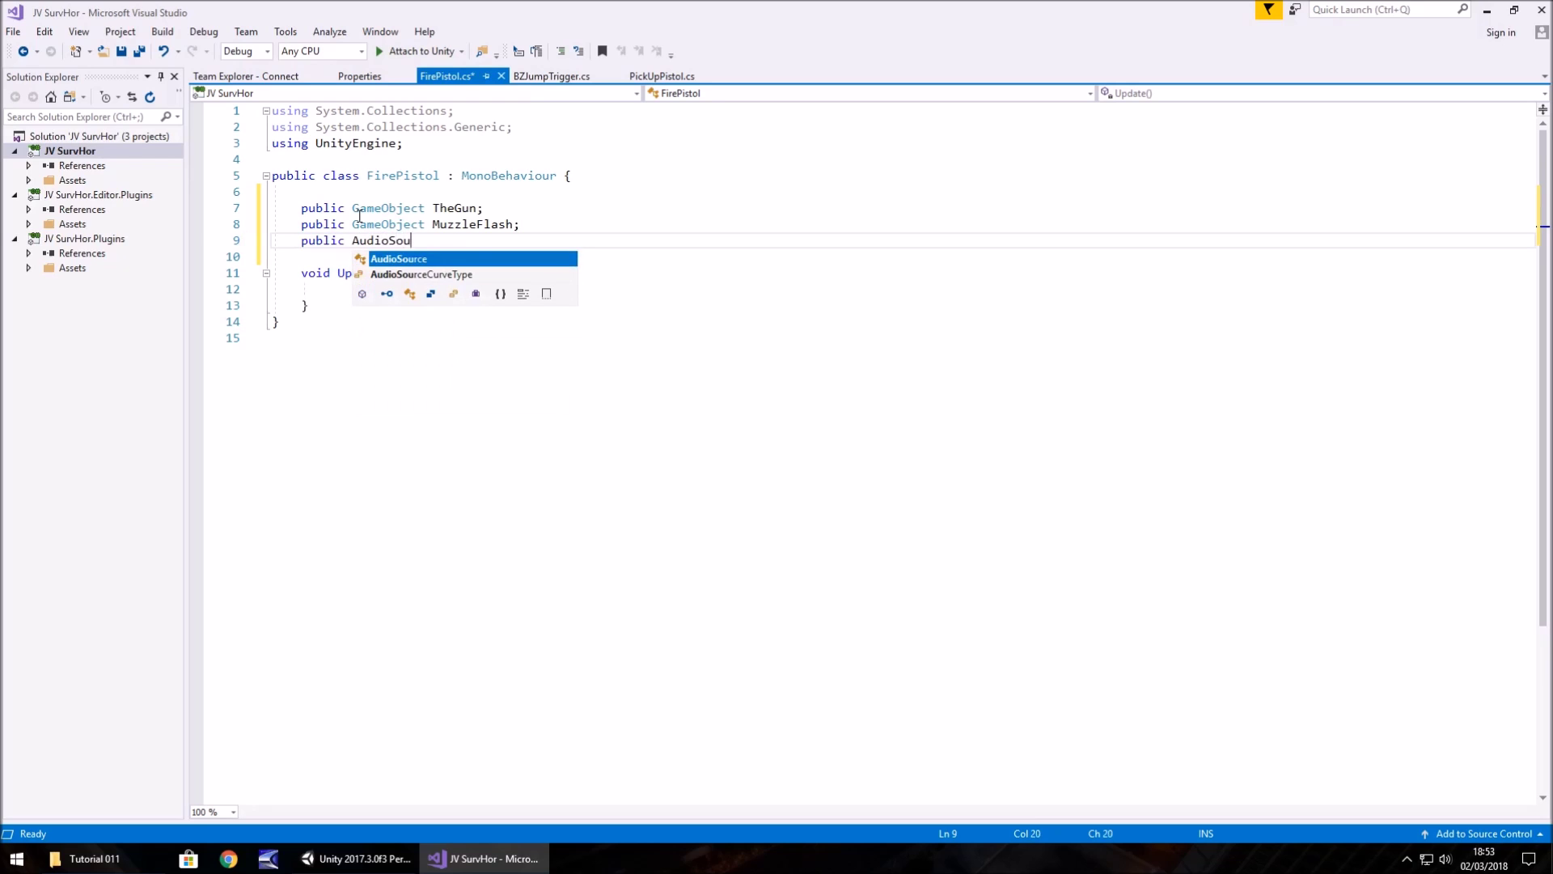
{"action": "type", "text": "rce G"}
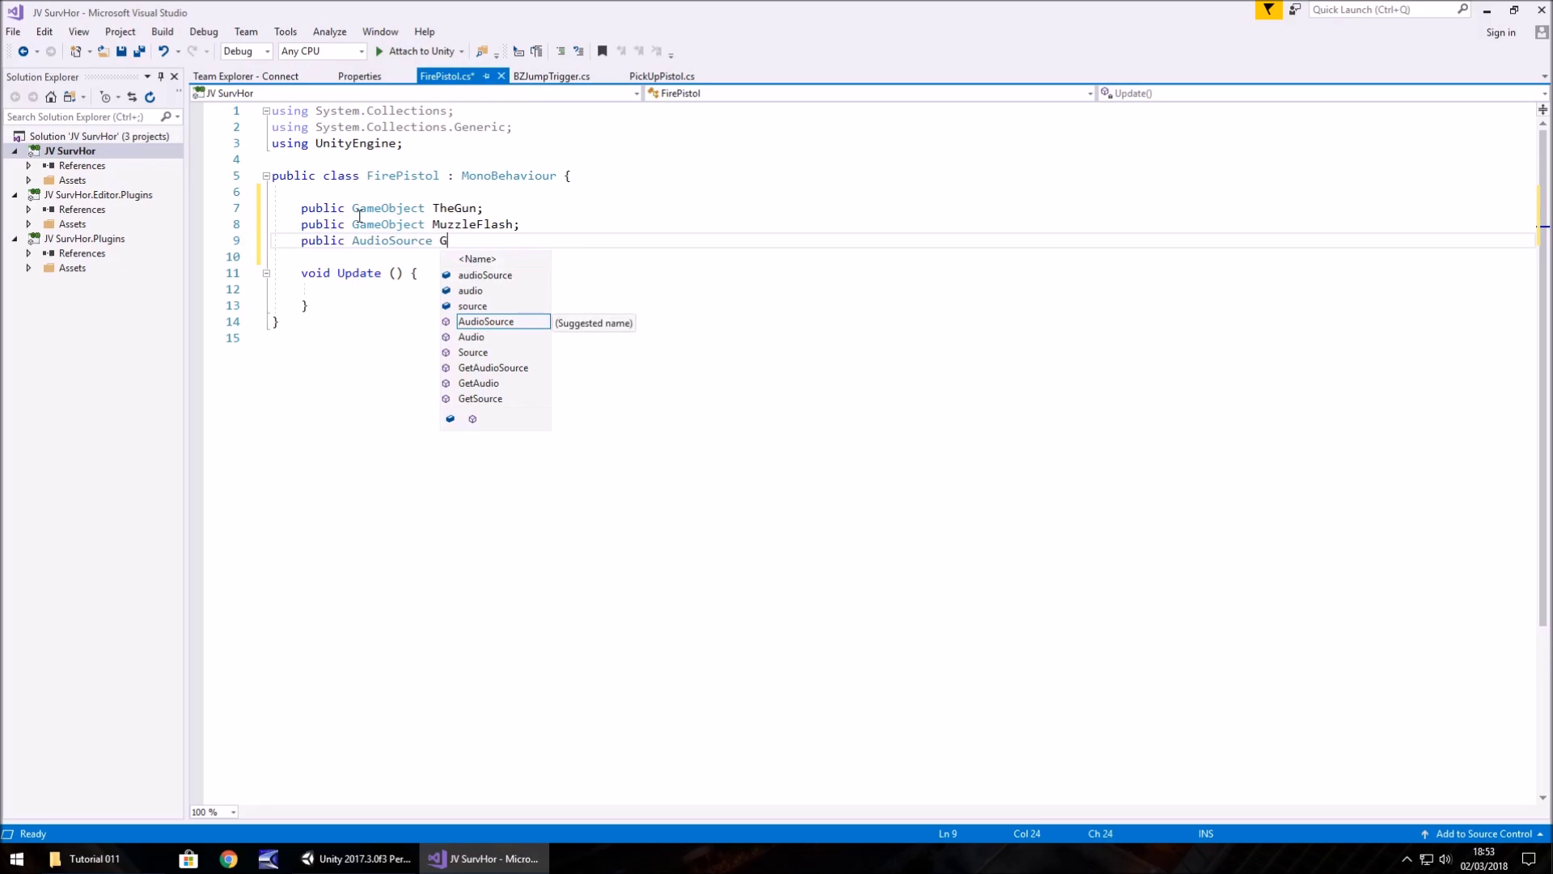
{"action": "type", "text": "unFire"}
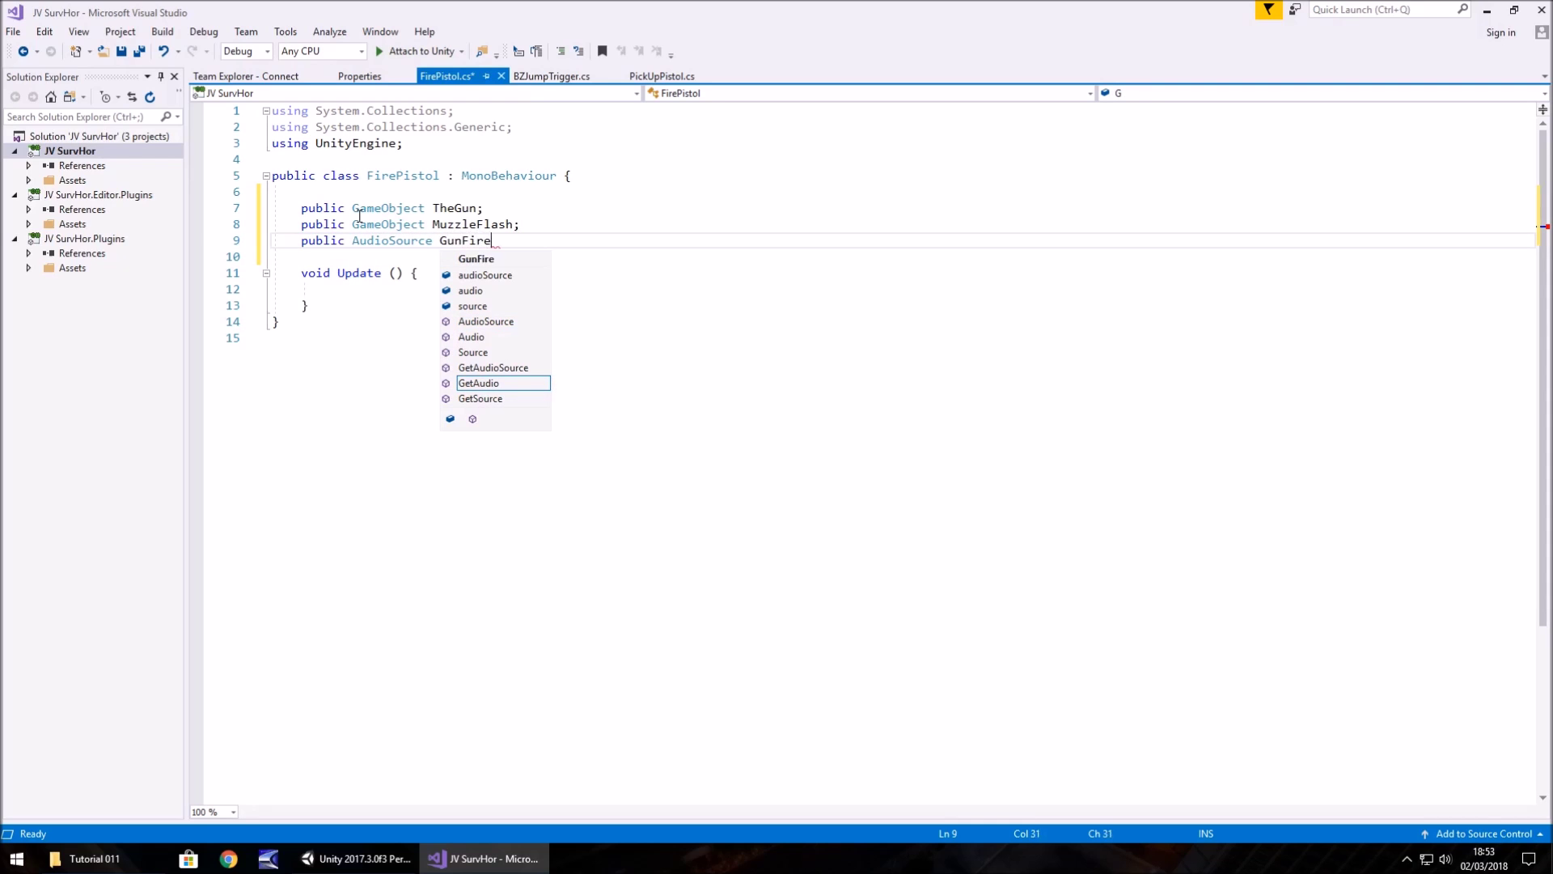
{"action": "type", "text": ";"}
{"action": "key", "text": "Return"}
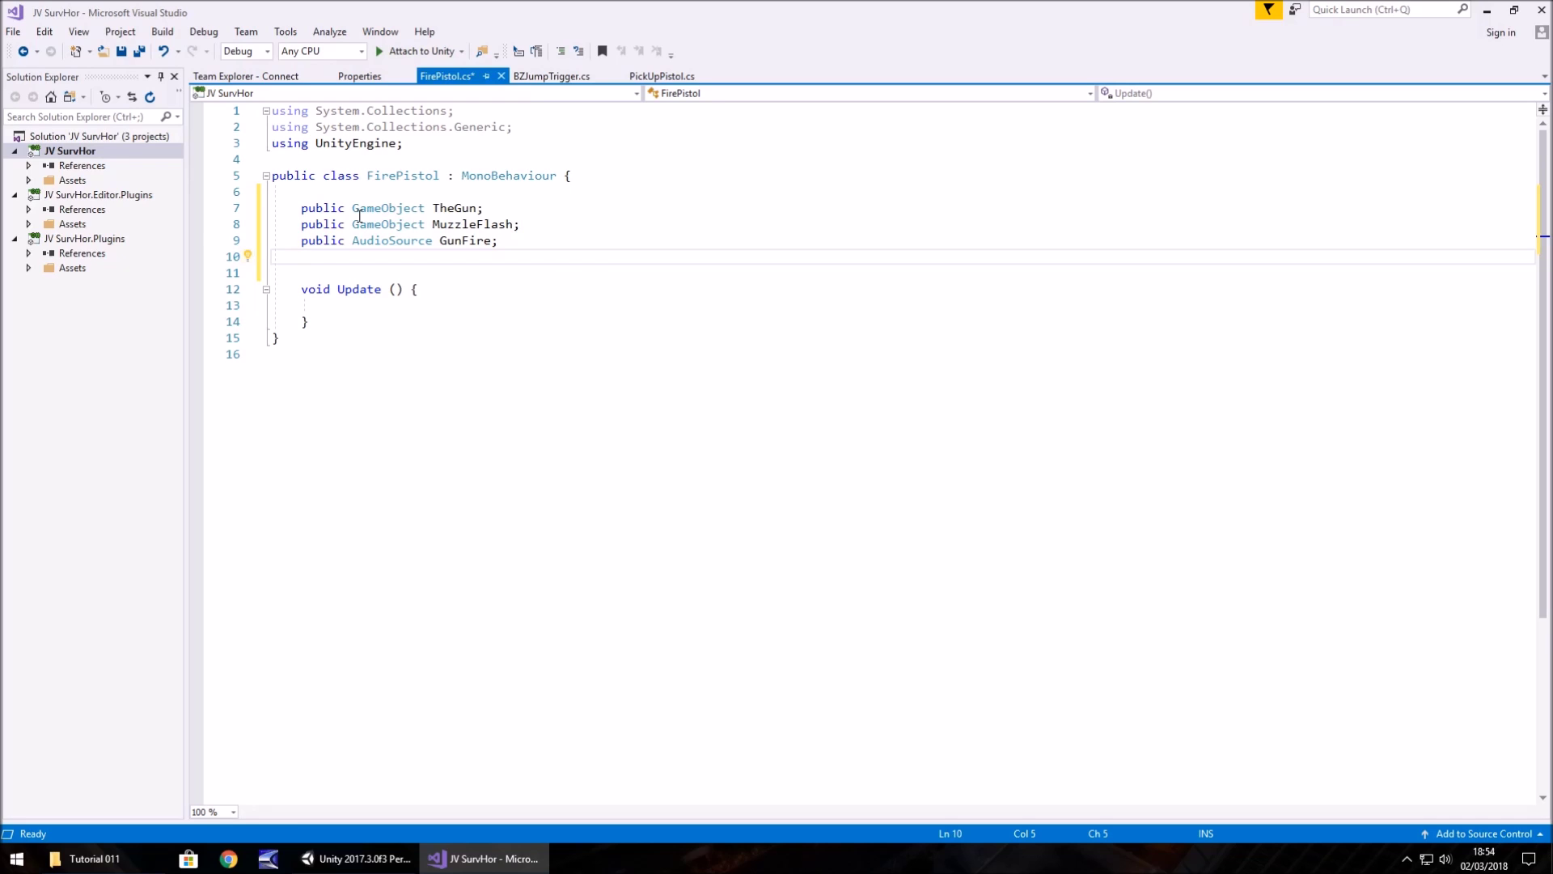
{"action": "type", "text": "public b"}
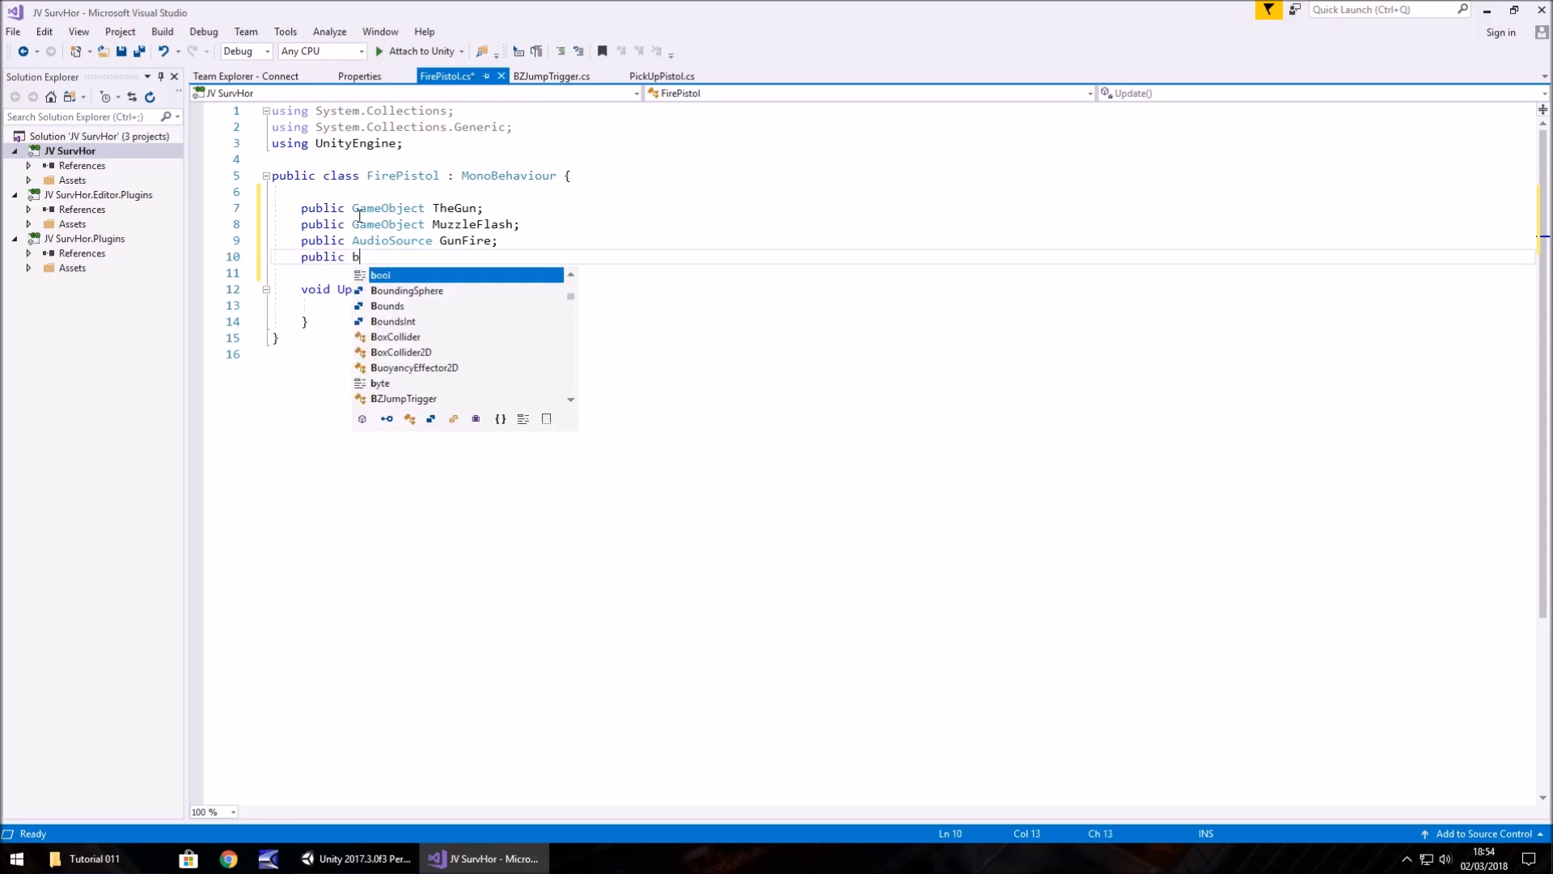
{"action": "type", "text": "ool I"}
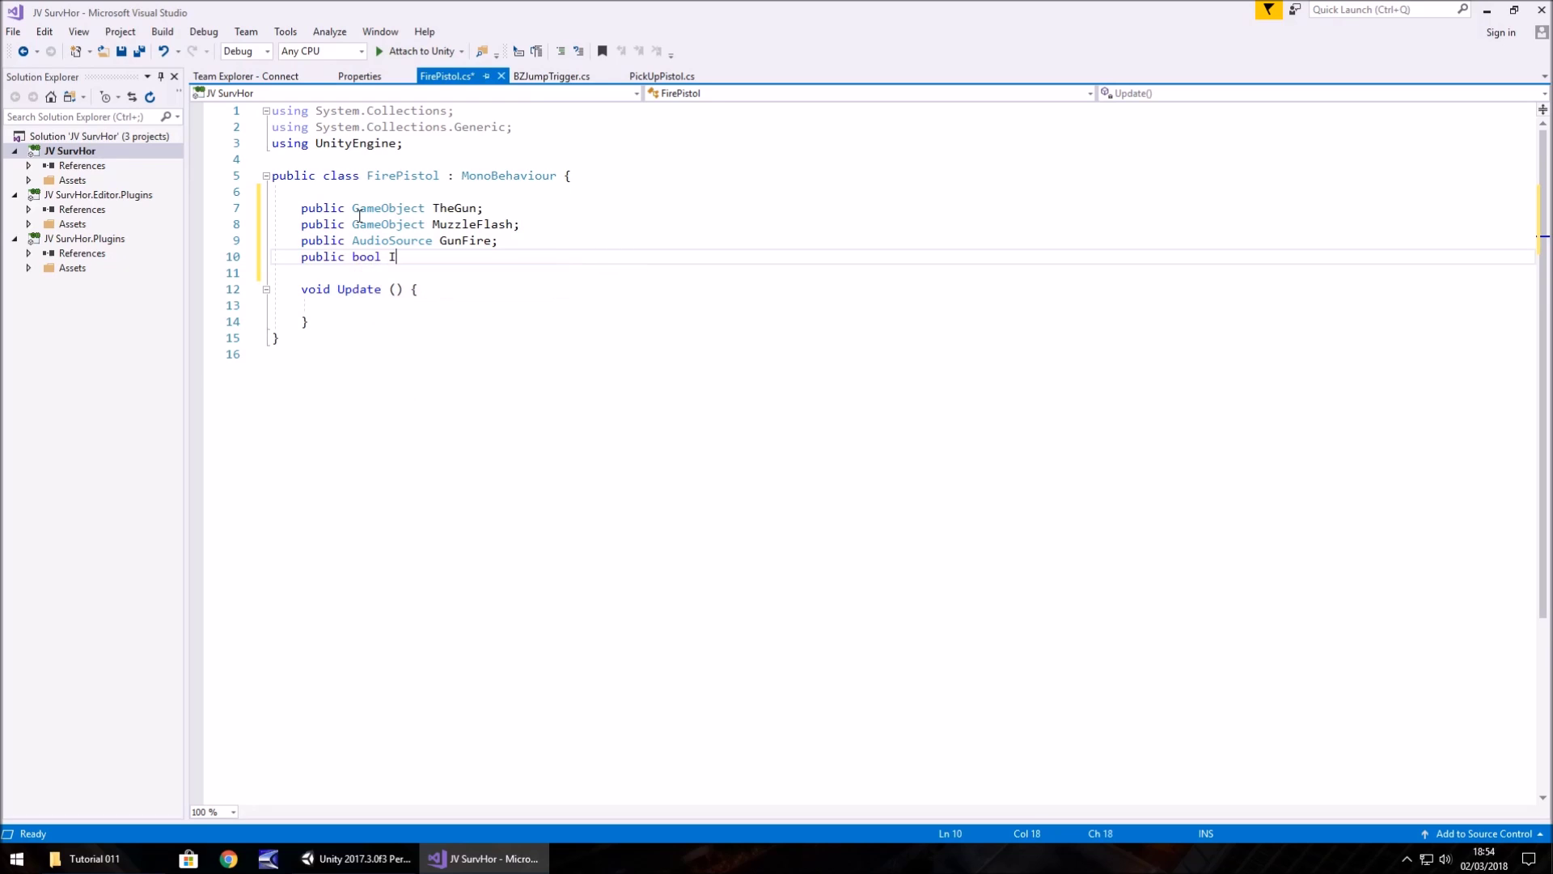
{"action": "type", "text": "sFiring = false;"}
{"action": "left_click", "coordinate": [454, 291]}
{"action": "key", "text": "Return"}
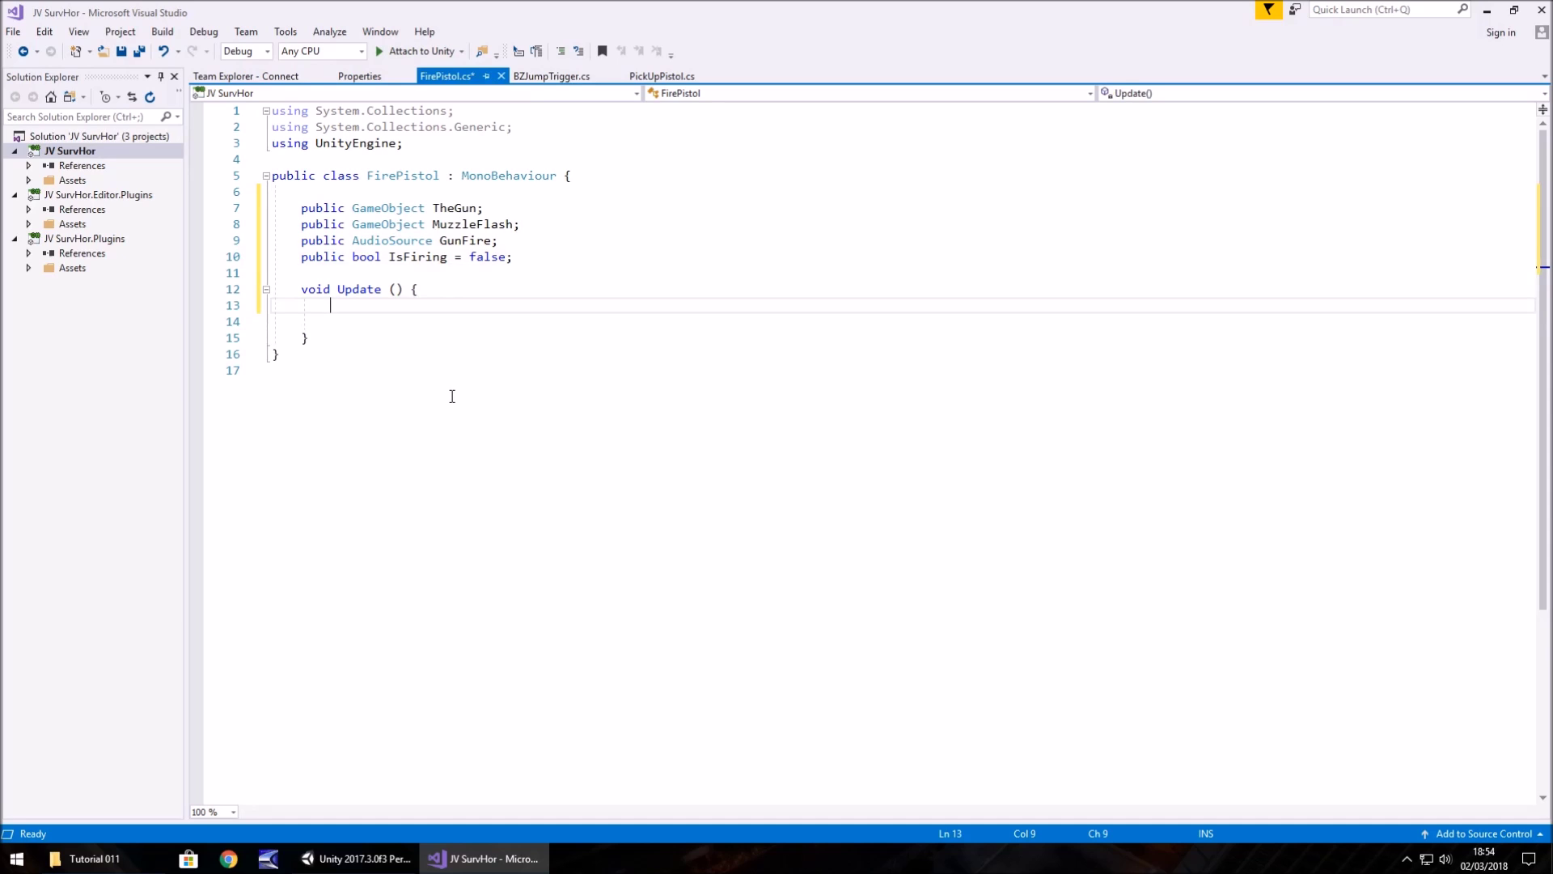
Step: In Unity's Edit > Project Settings > Input, check the Fire1 axis mapped to left ctrl and mouse 0
{"action": "left_click", "coordinate": [352, 859]}
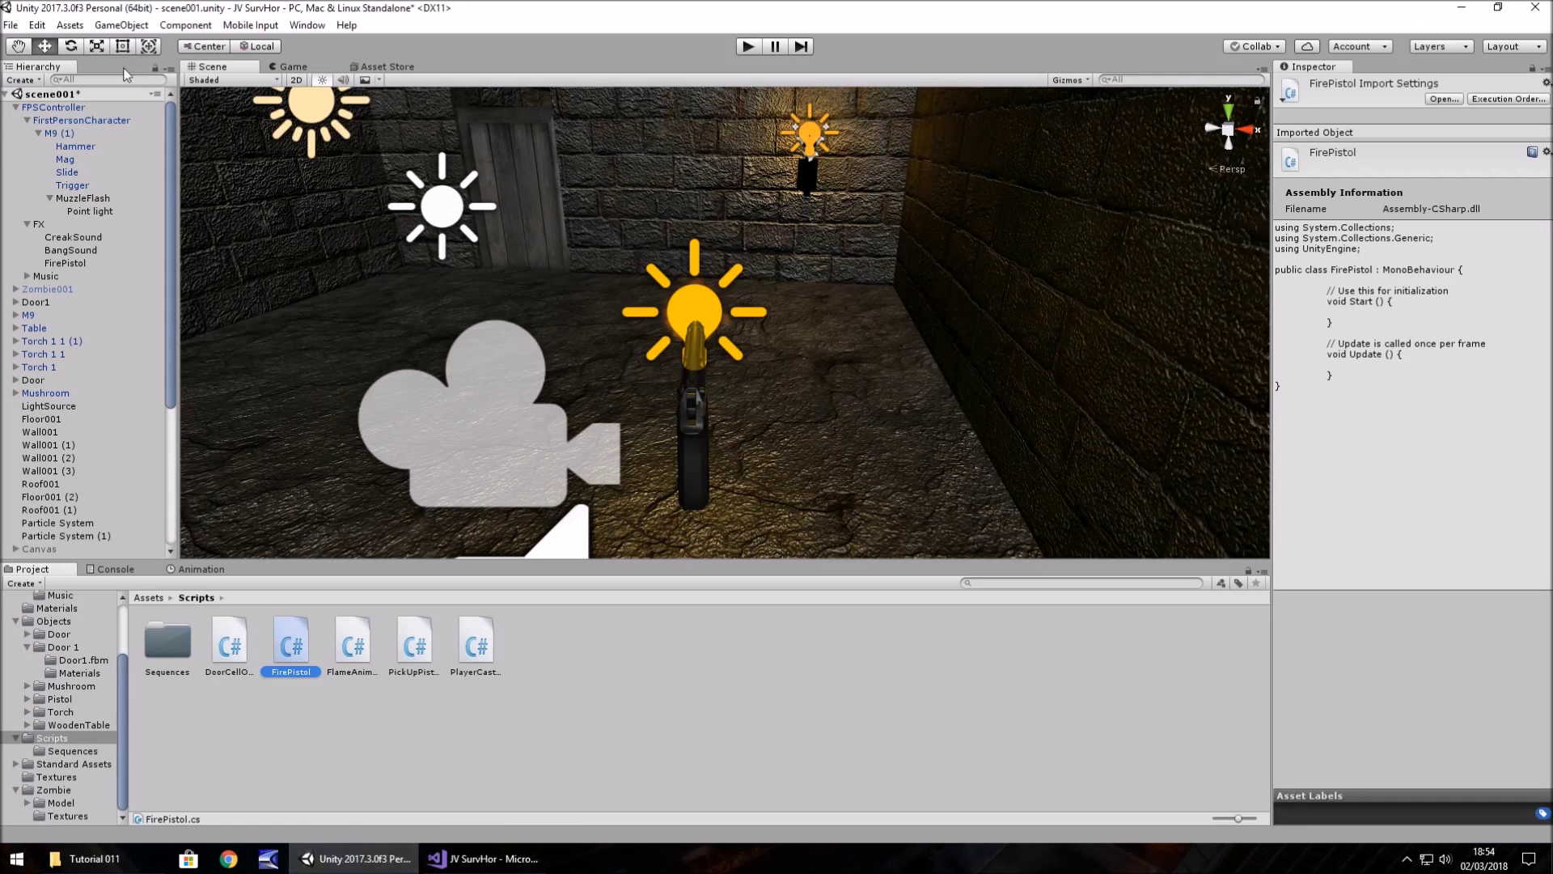
{"action": "left_click", "coordinate": [38, 25]}
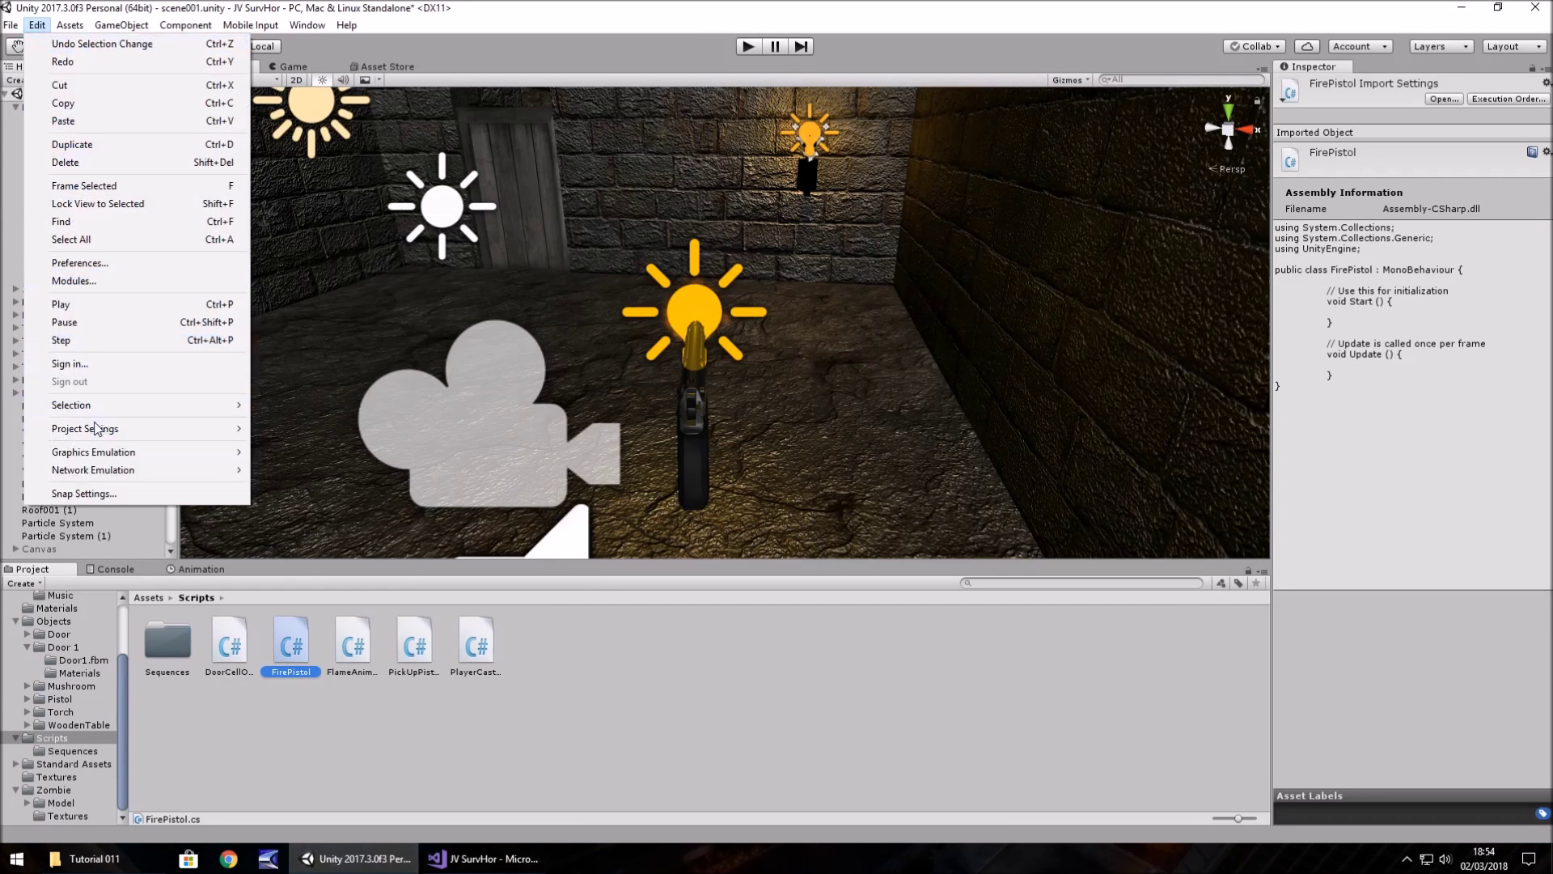
{"action": "mouse_move", "coordinate": [103, 430]}
{"action": "left_click", "coordinate": [285, 432]}
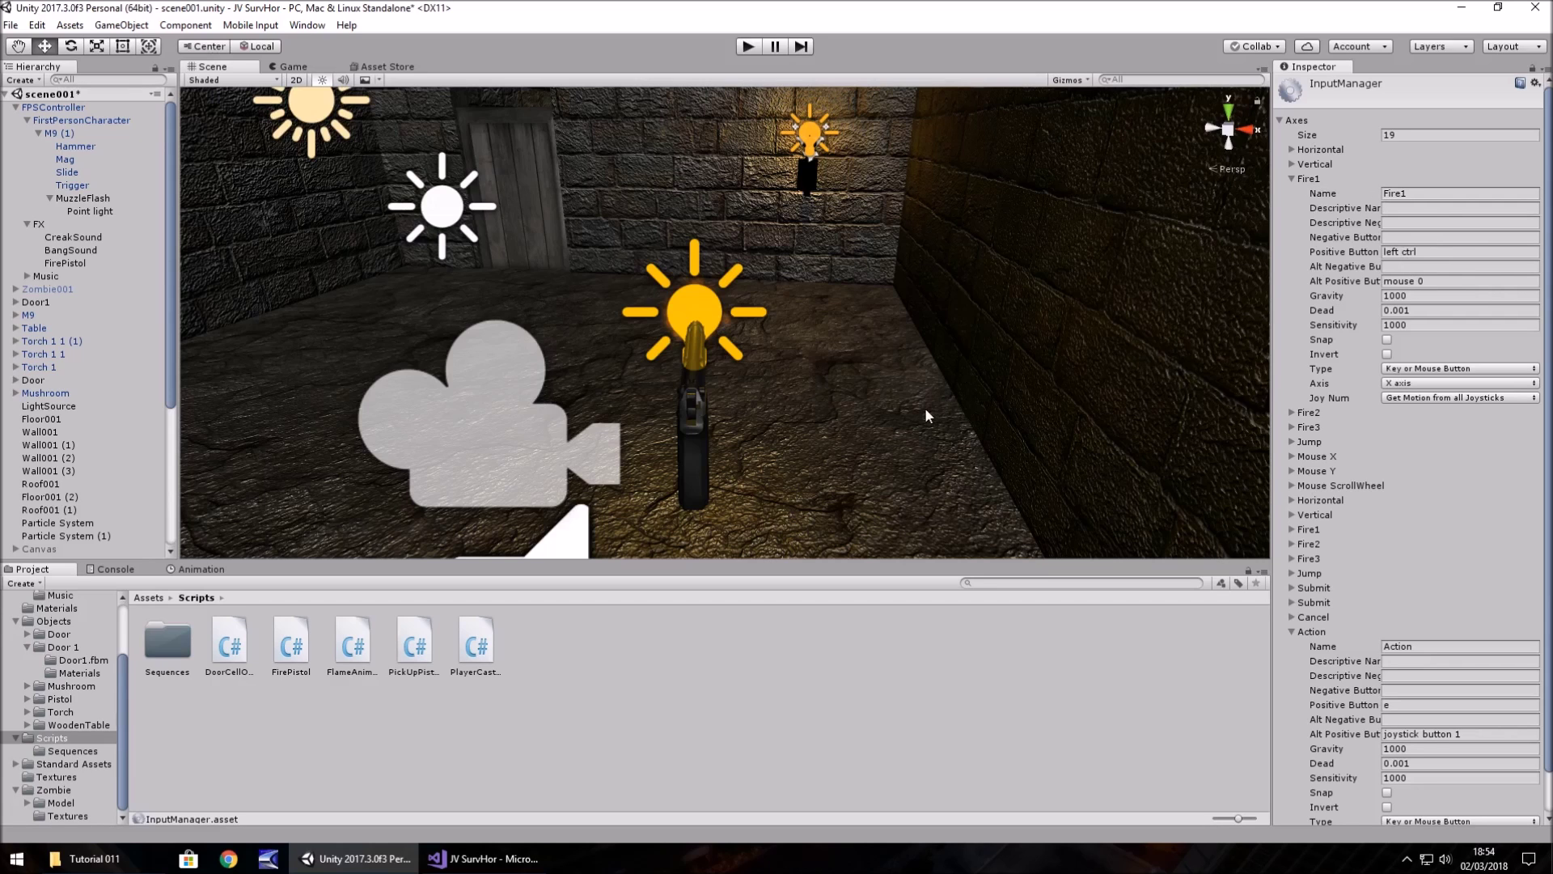
{"action": "left_click", "coordinate": [490, 859]}
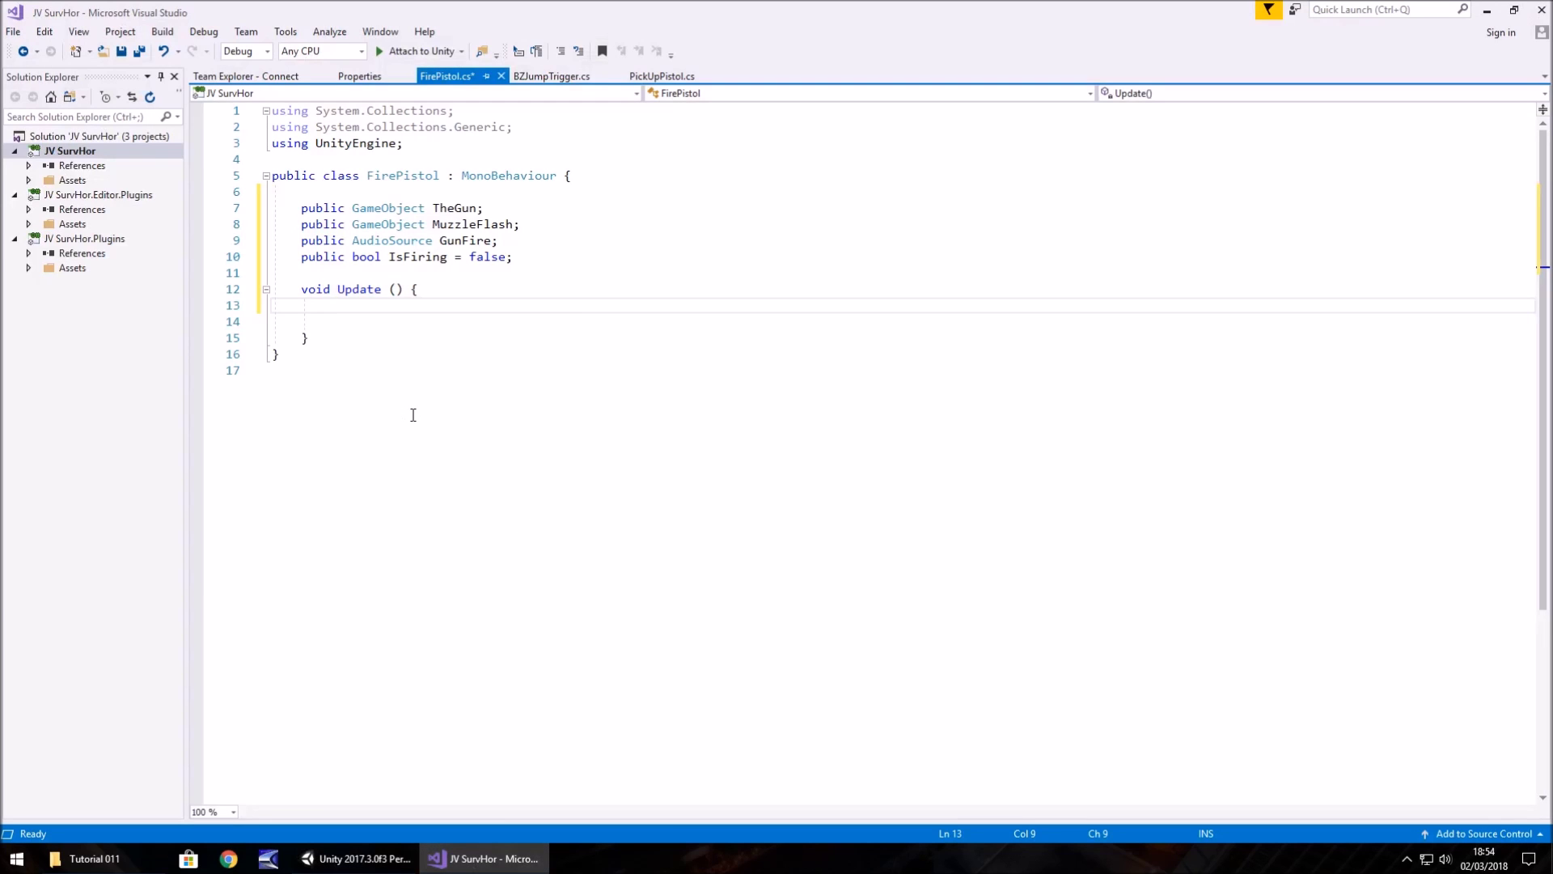
Step: Inside Update, write if (Input.GetButtonDown("Fire1")) { with an empty block
{"action": "type", "text": "if (Get"}
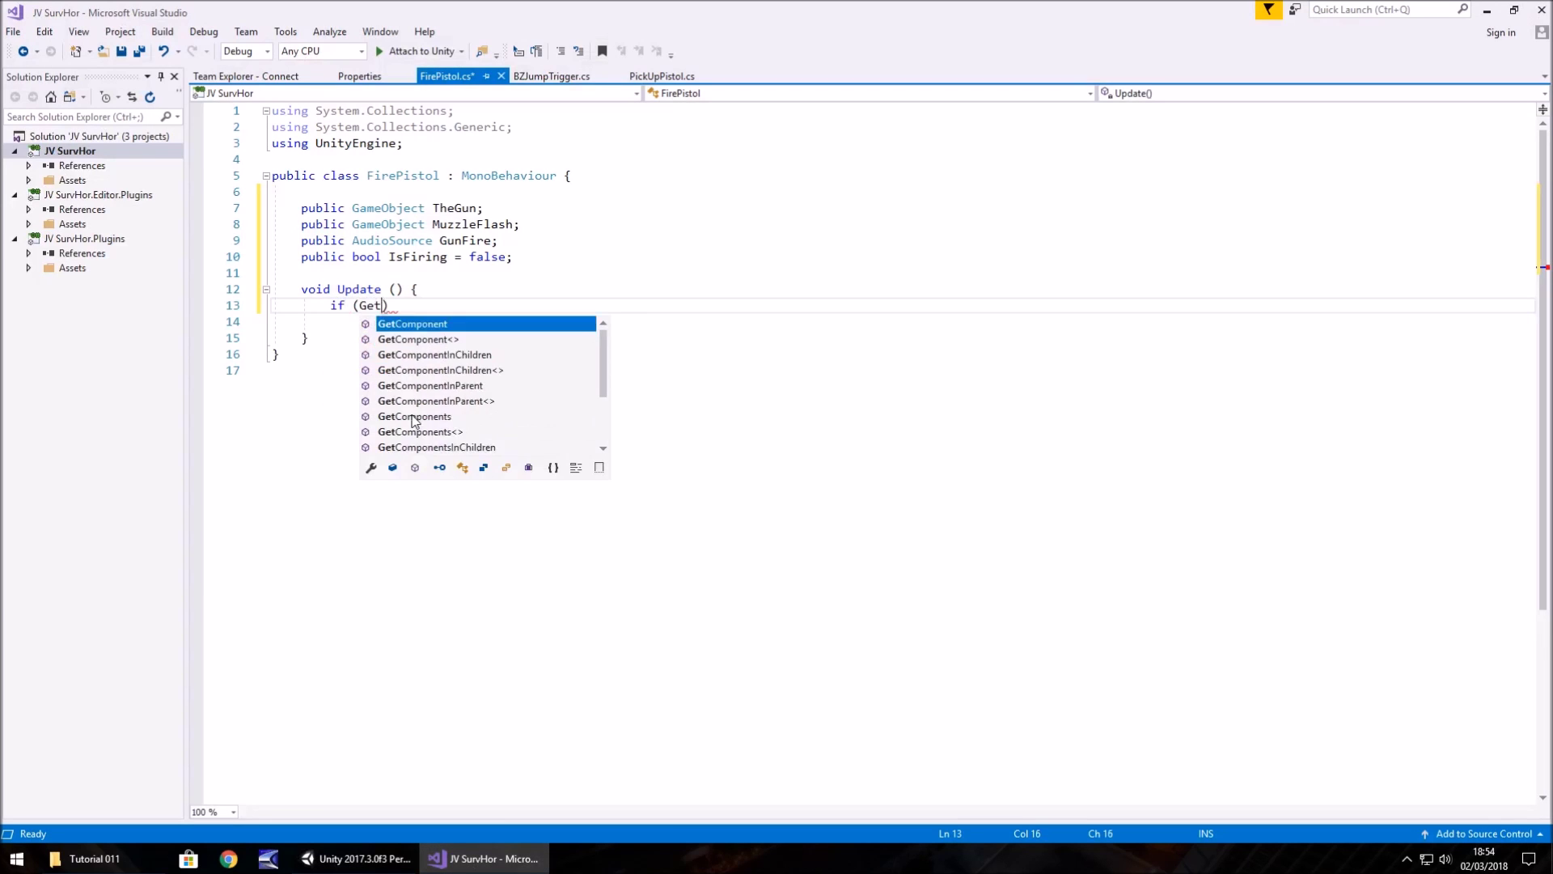
{"action": "type", "text": "ButtonD"}
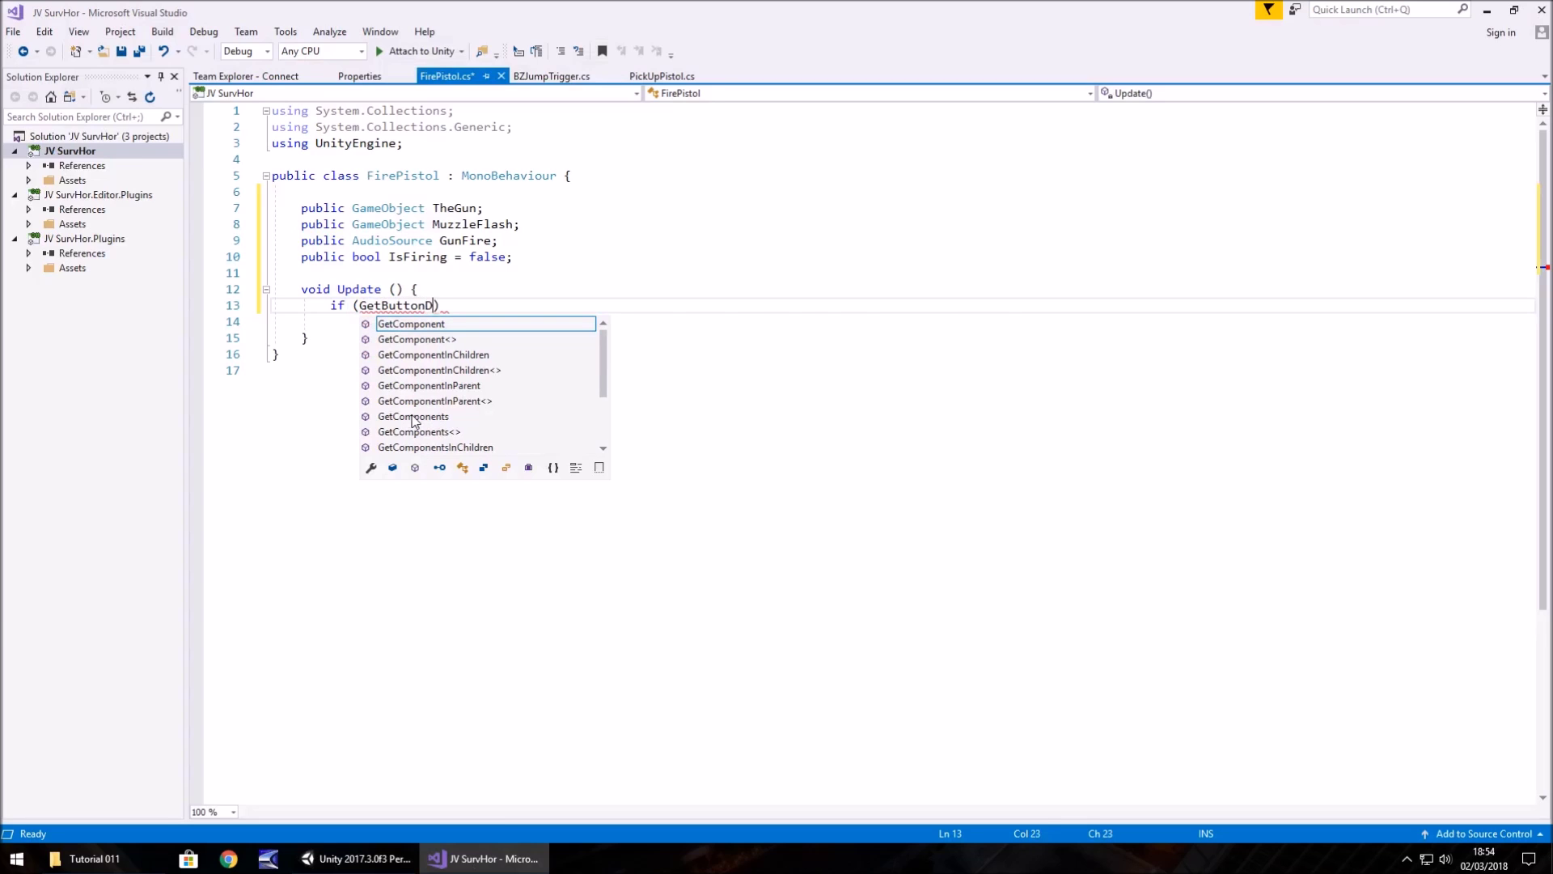
{"action": "key", "text": "BackSpace"}
{"action": "key", "text": "BackSpace"}
{"action": "key", "text": "BackSpace"}
{"action": "key", "text": "BackSpace"}
{"action": "key", "text": "BackSpace"}
{"action": "key", "text": "BackSpace"}
{"action": "key", "text": "BackSpace"}
{"action": "key", "text": "BackSpace"}
{"action": "key", "text": "BackSpace"}
{"action": "key", "text": "BackSpace"}
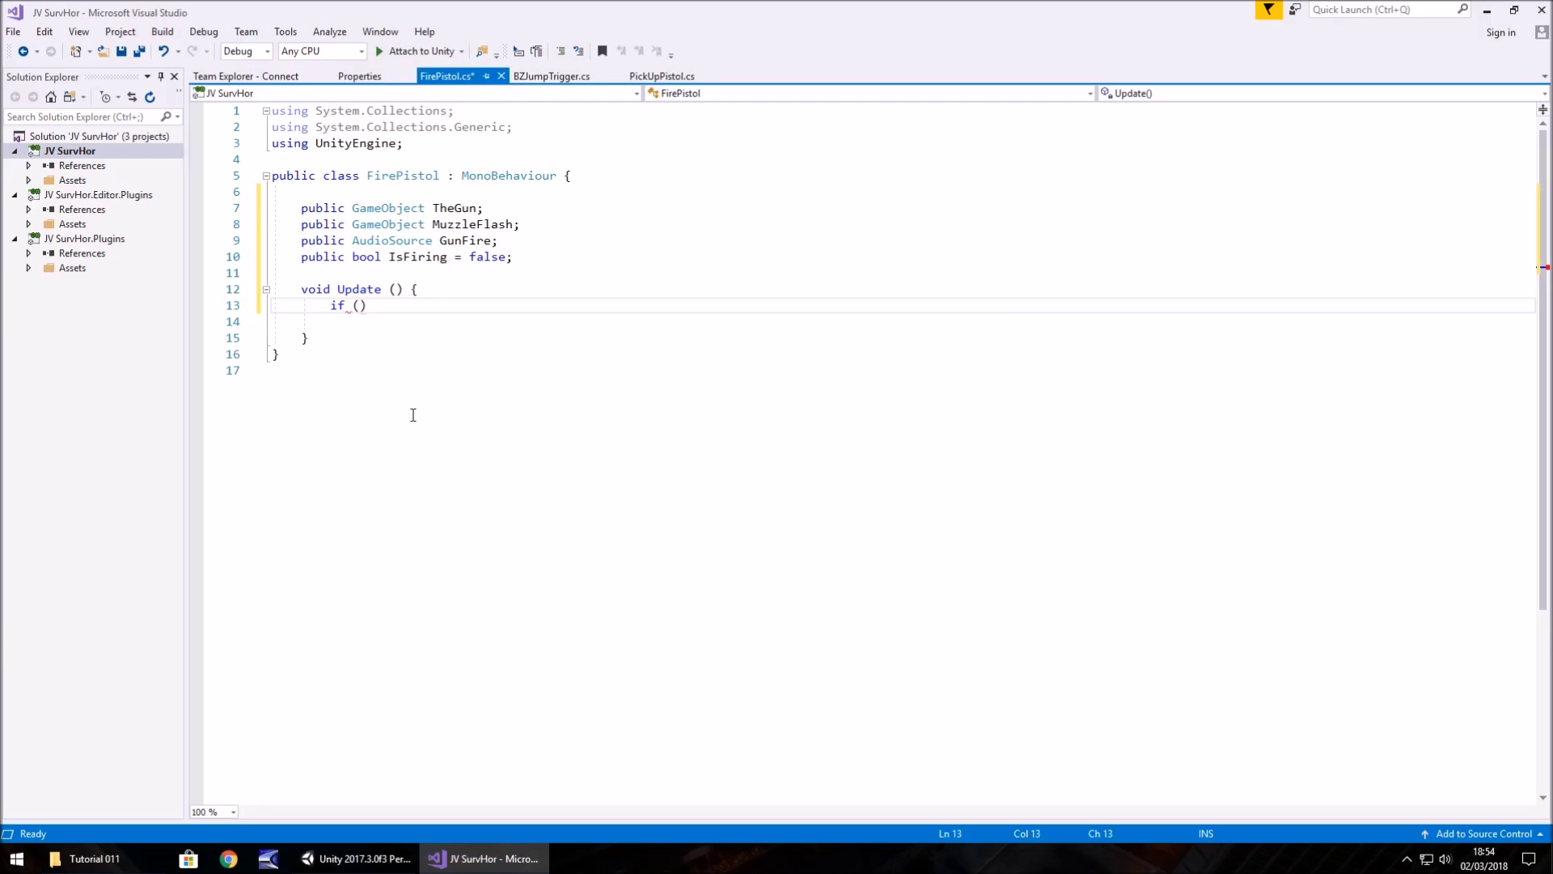
{"action": "type", "text": "Input.Ge"}
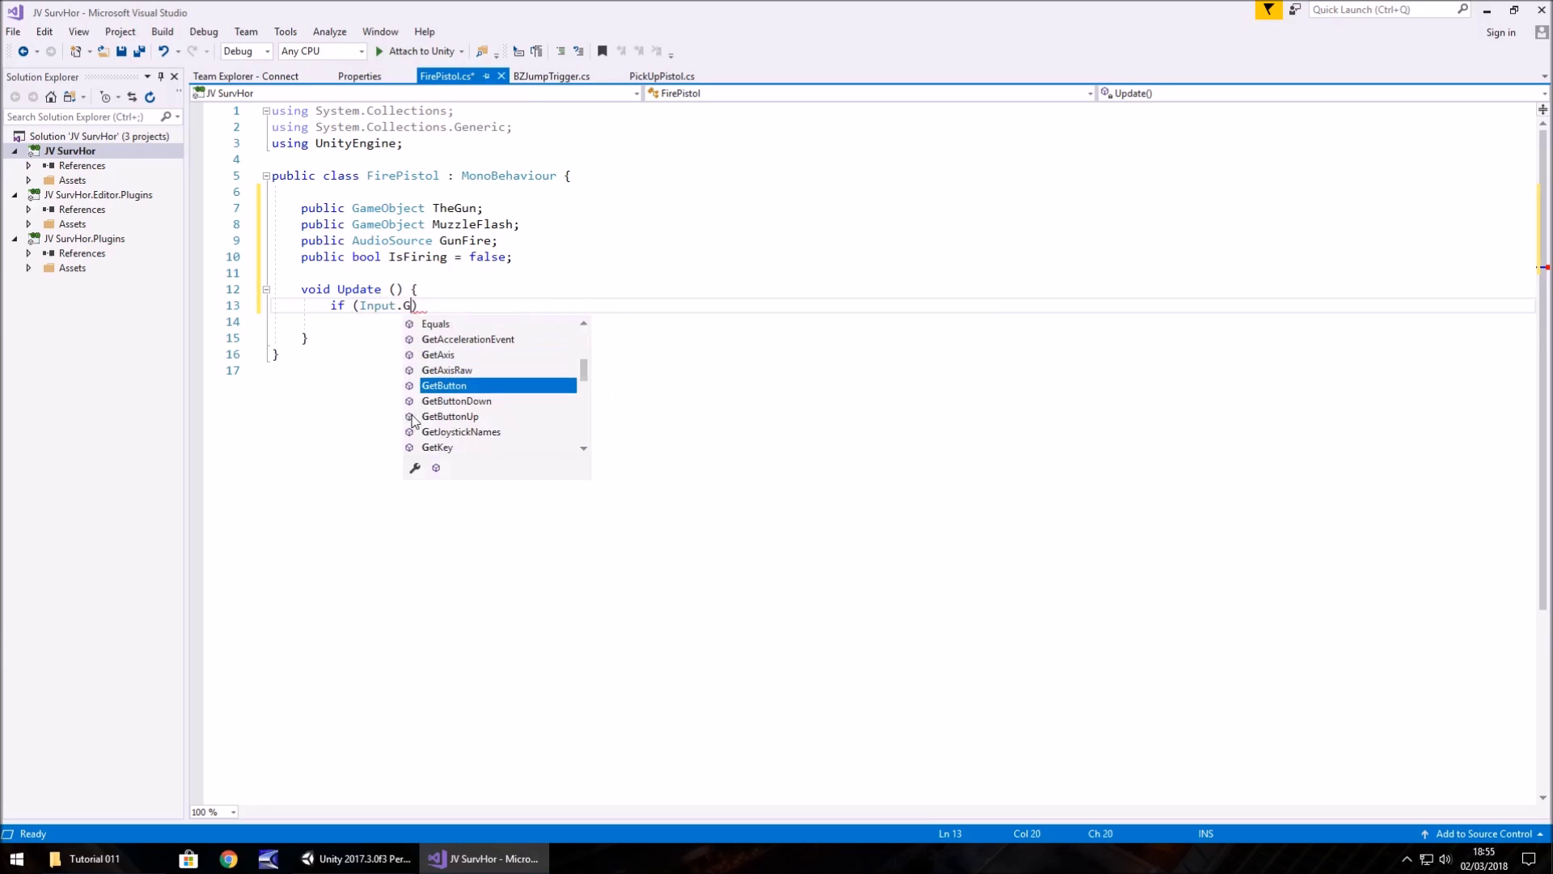
{"action": "type", "text": "tButtonDow"}
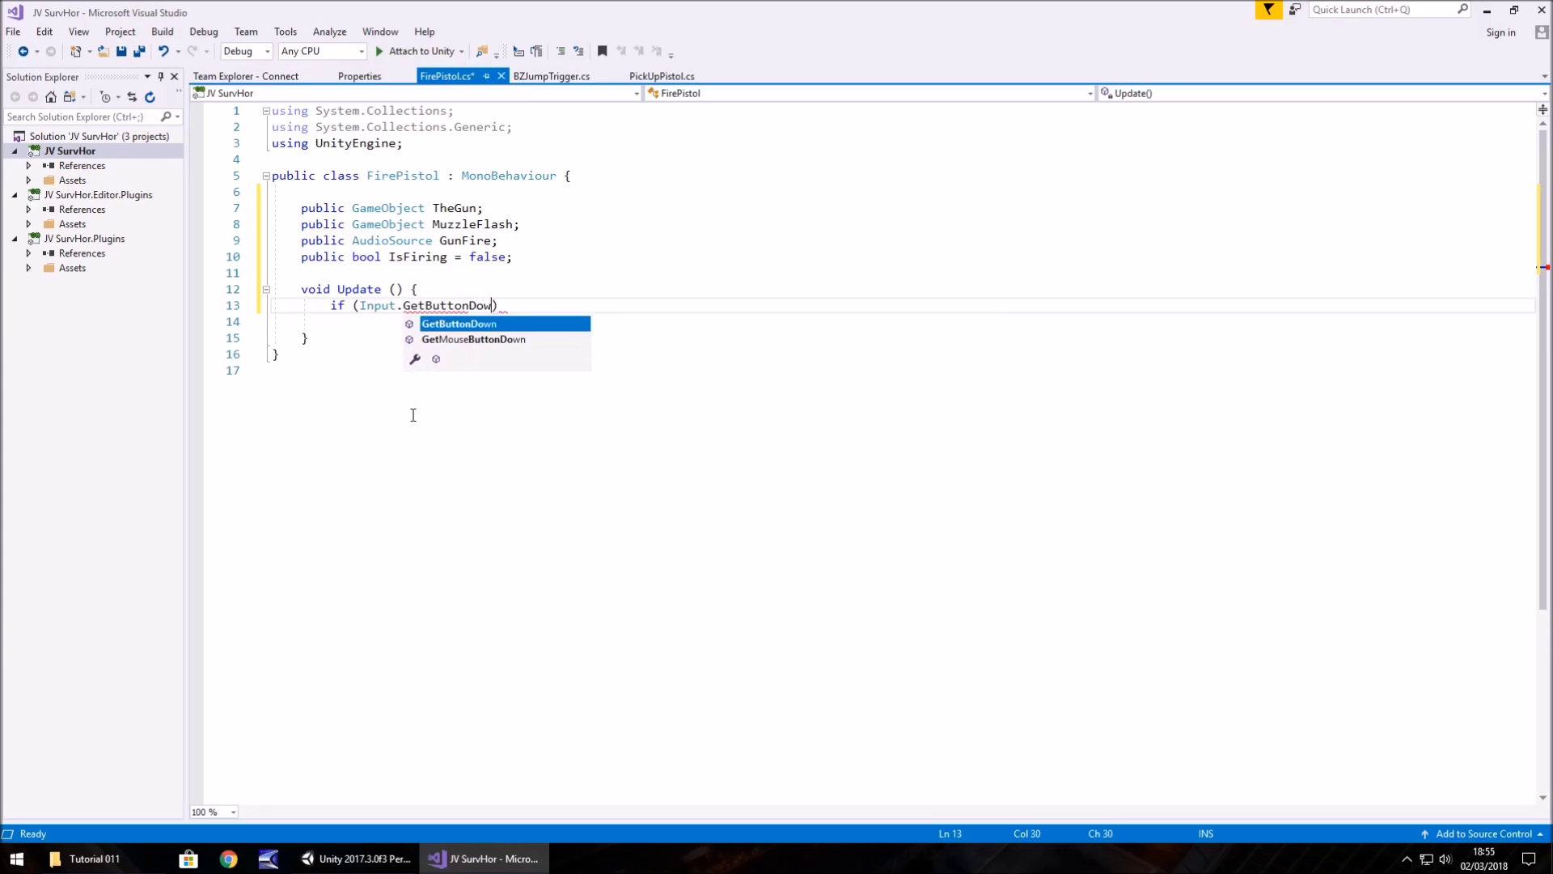
{"action": "type", "text": "n("}
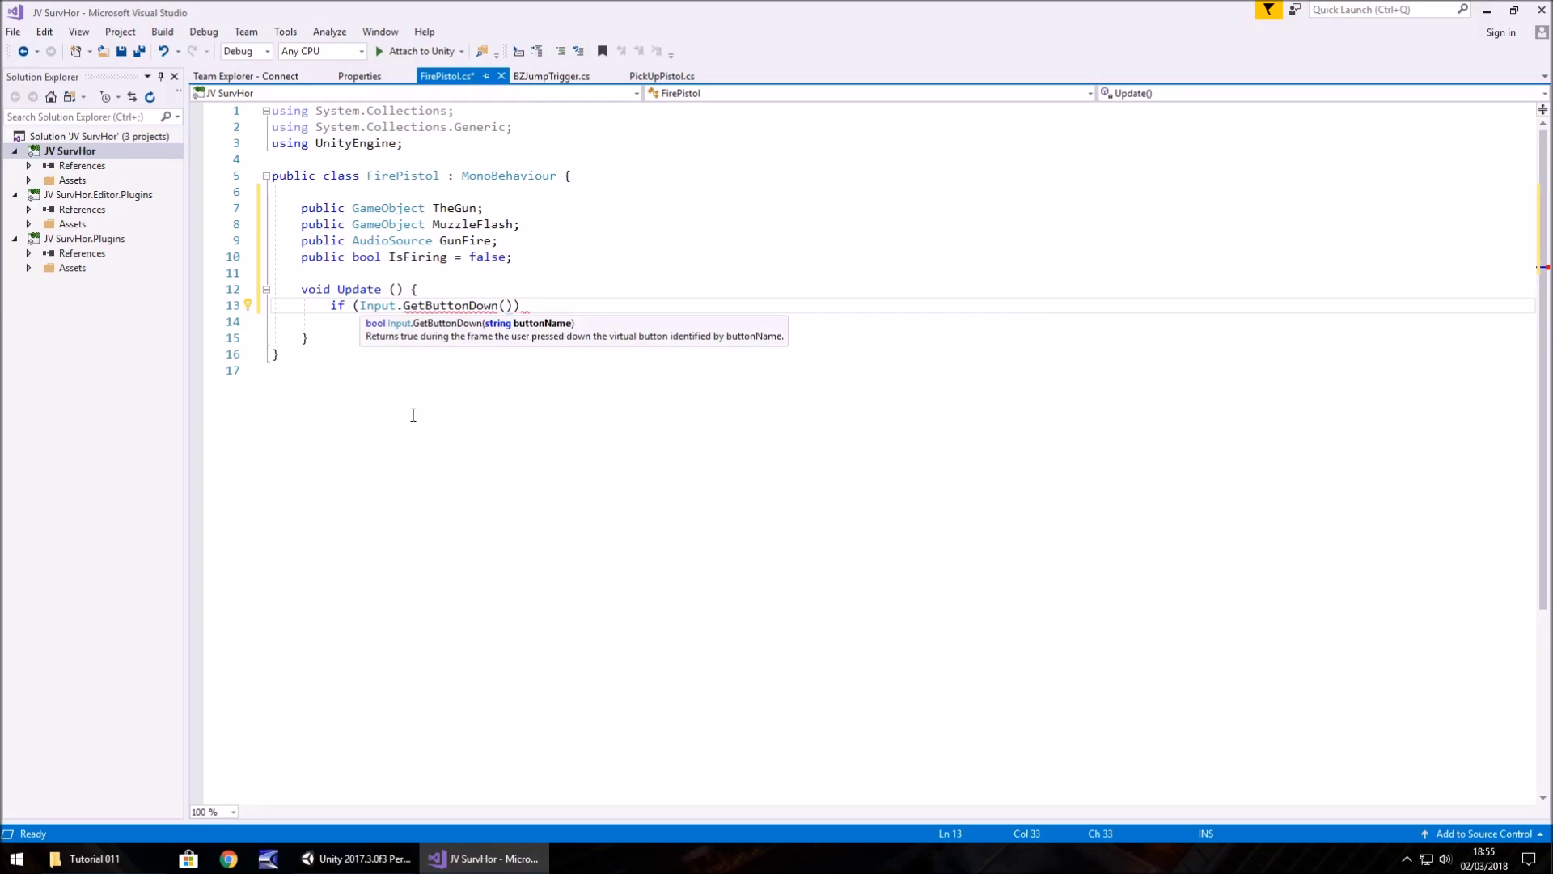
{"action": "type", "text": "\"Fire1\")"}
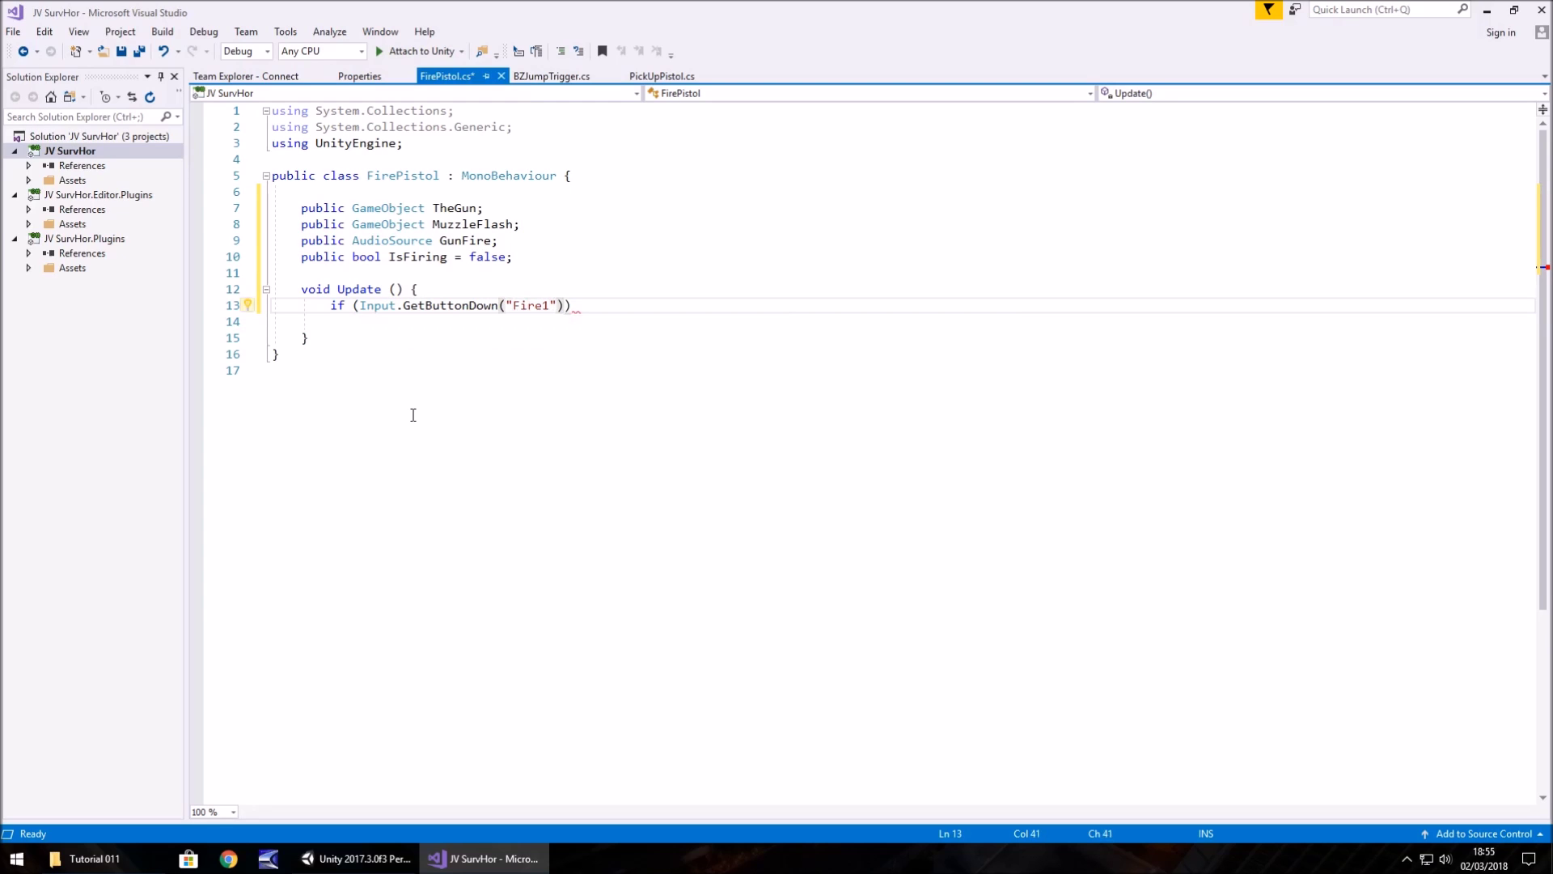
{"action": "type", "text": ") {"}
{"action": "key", "text": "Return"}
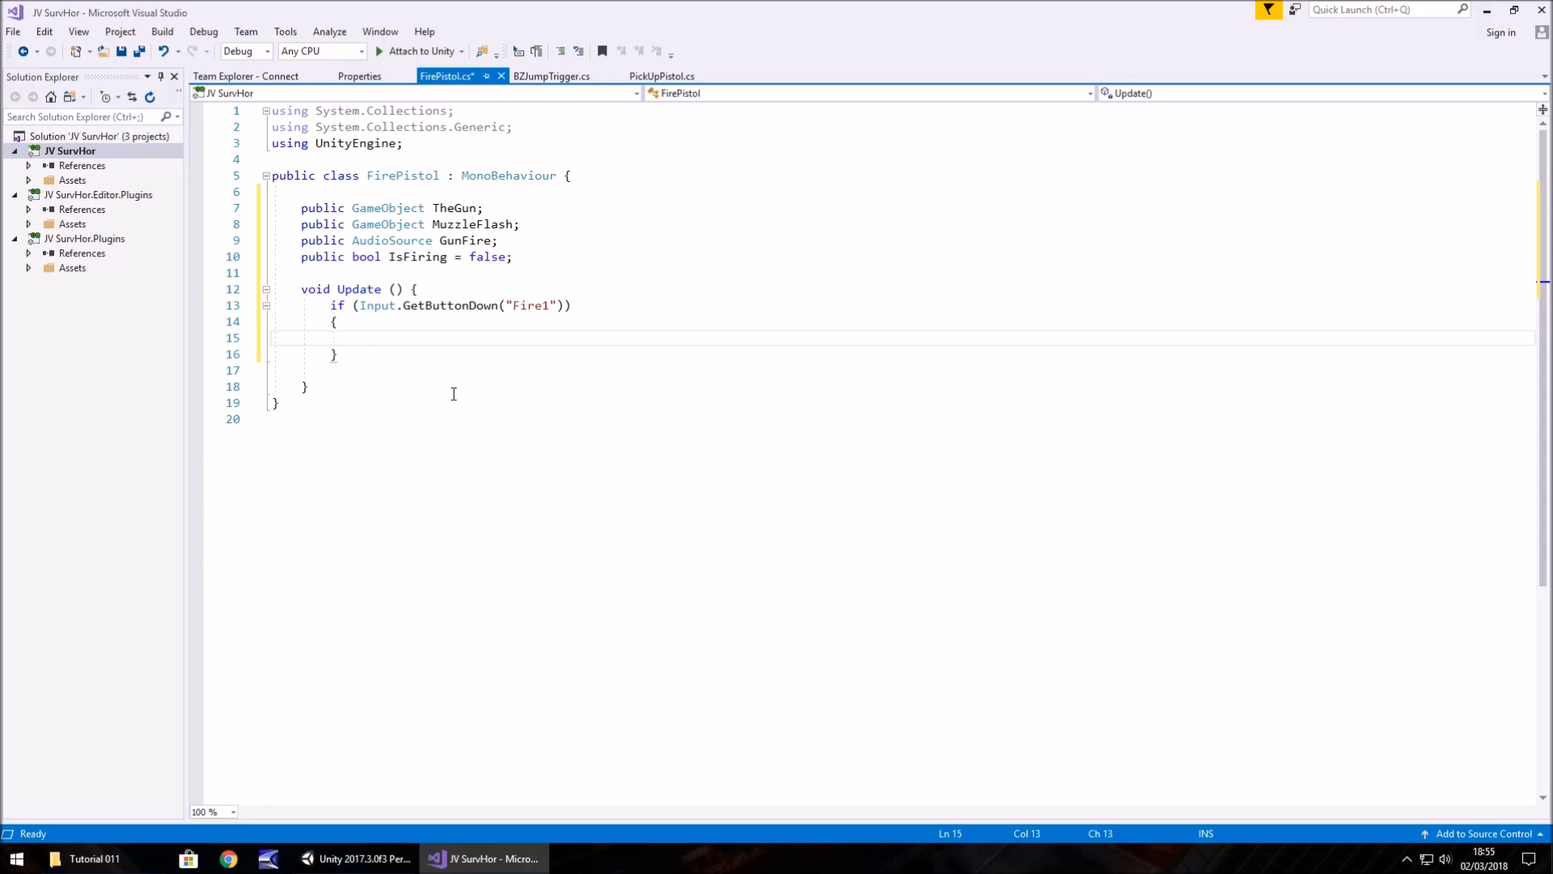
{"action": "left_click", "coordinate": [364, 857]}
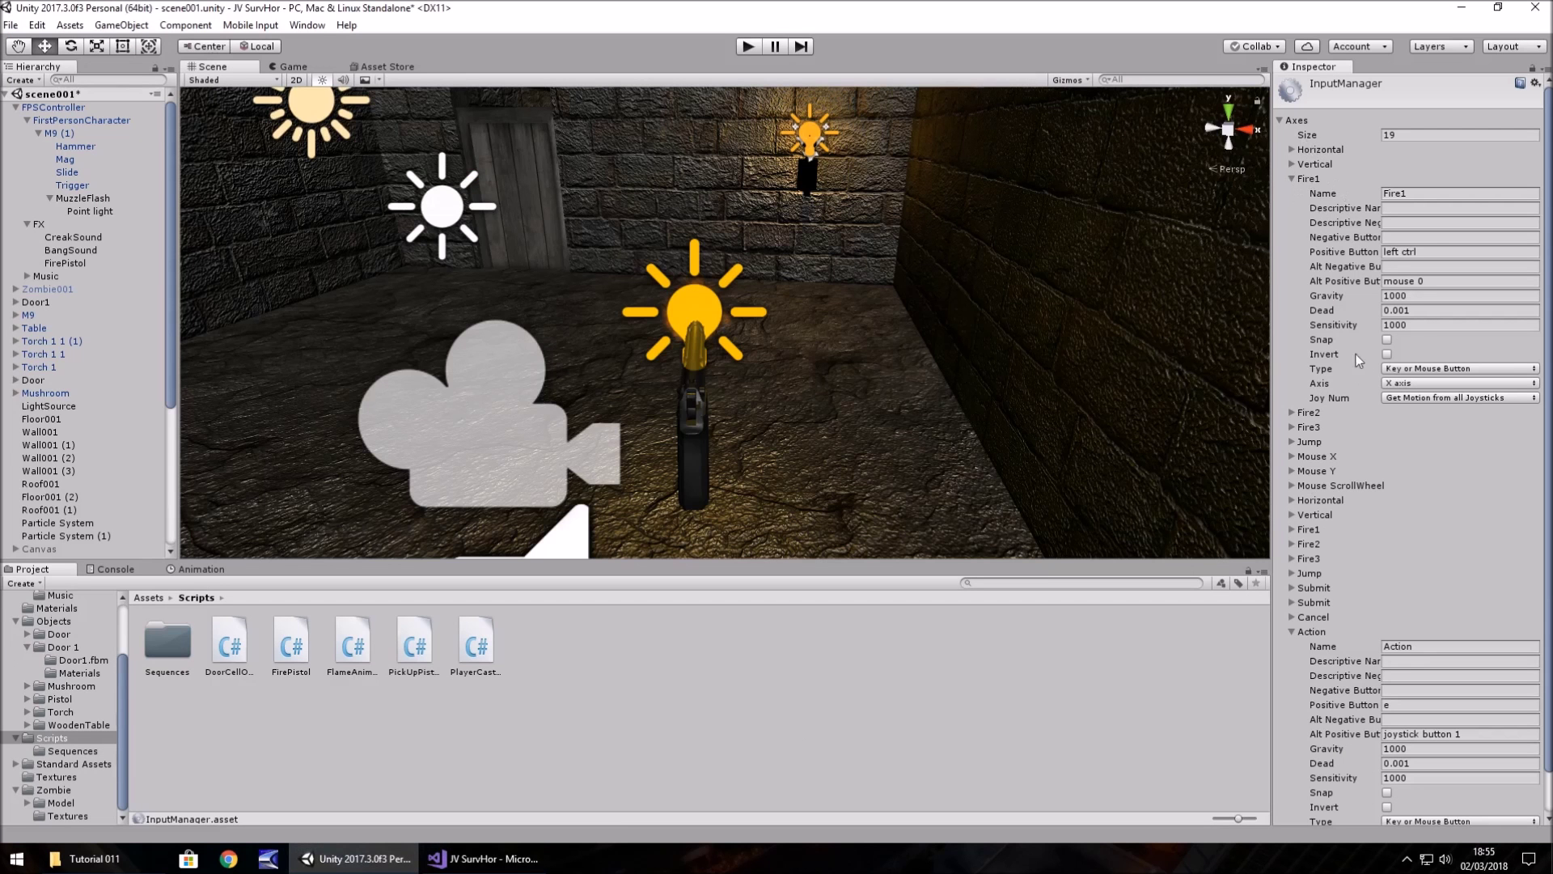
{"action": "scroll", "coordinate": [1379, 313], "scroll_direction": "down", "scroll_amount": 1}
{"action": "scroll", "coordinate": [1337, 257], "scroll_direction": "up", "scroll_amount": 1}
{"action": "scroll", "coordinate": [1425, 273], "scroll_direction": "down", "scroll_amount": 1}
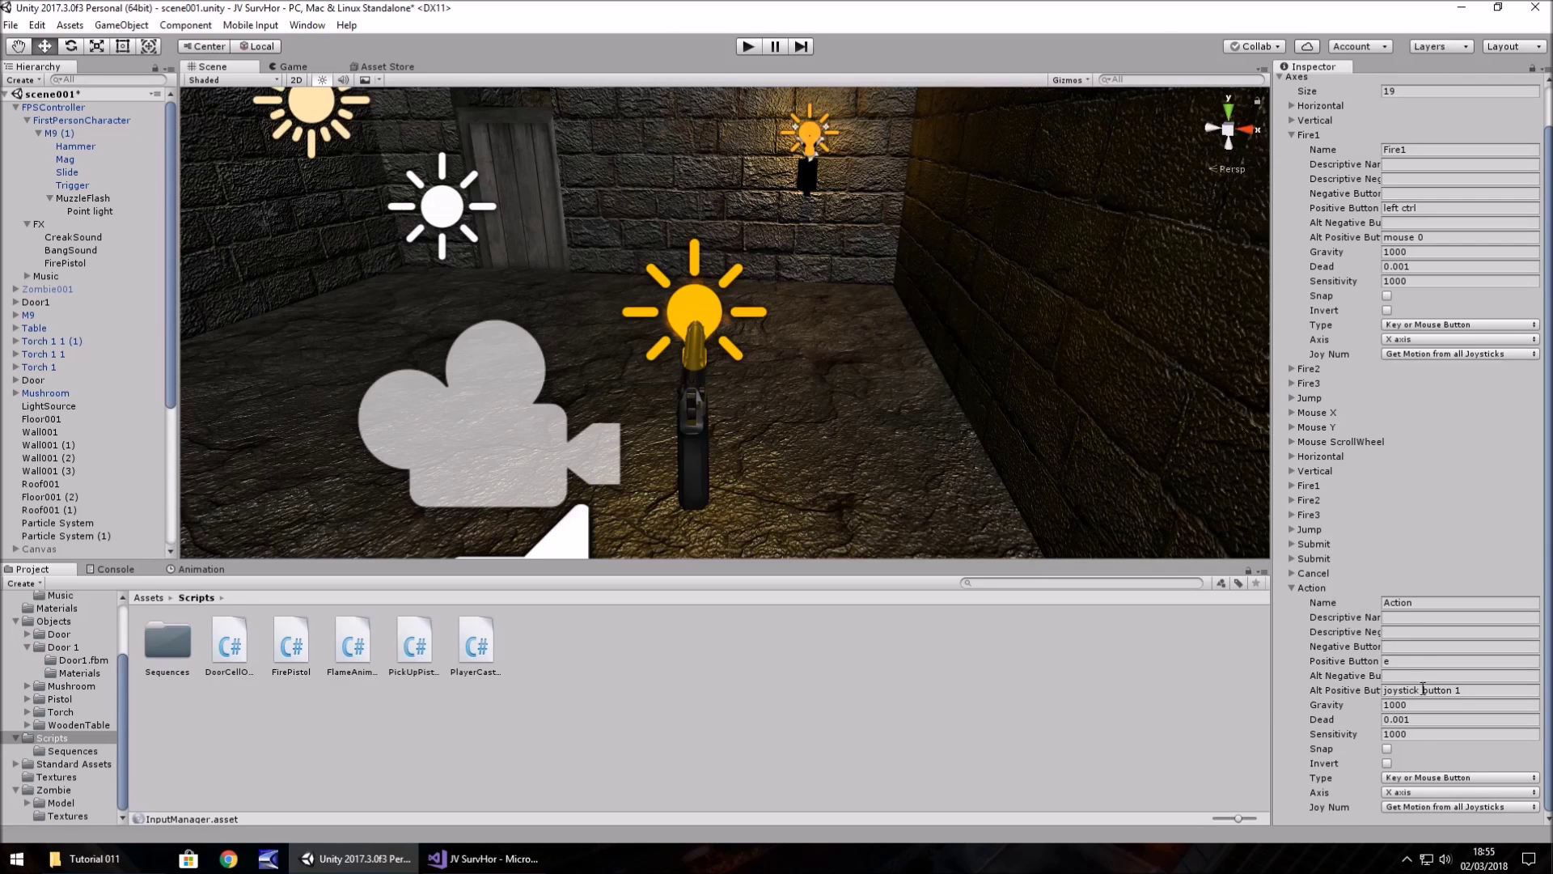
Step: In the Fire1 block, add if (IsFiring == false) calling StartCoroutine(FiringPistol()), leaving space below Update
{"action": "left_click", "coordinate": [485, 857]}
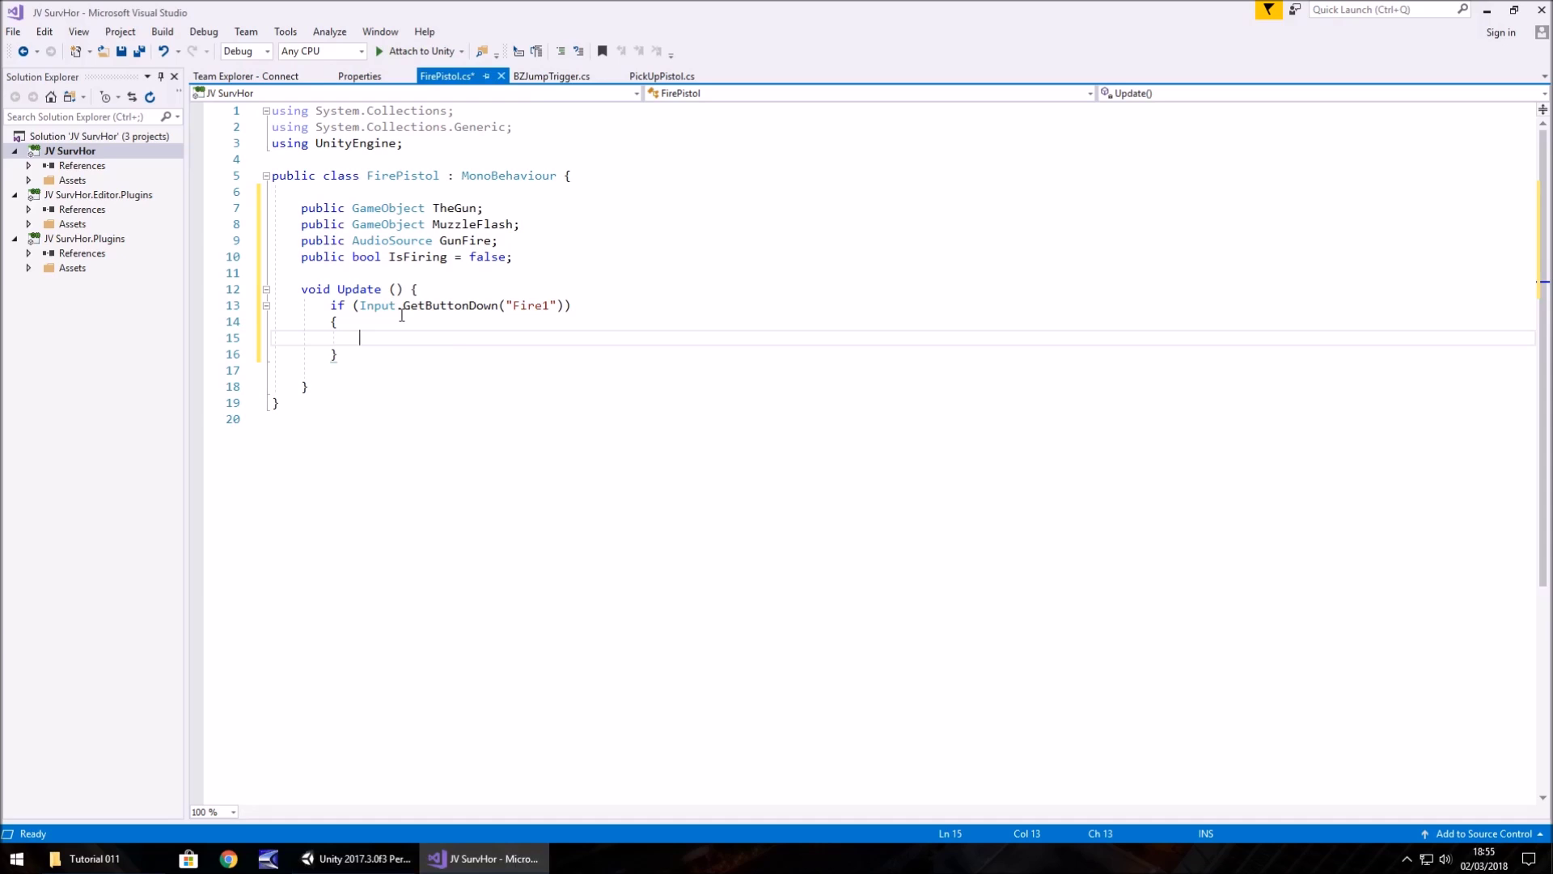
{"action": "type", "text": "if "}
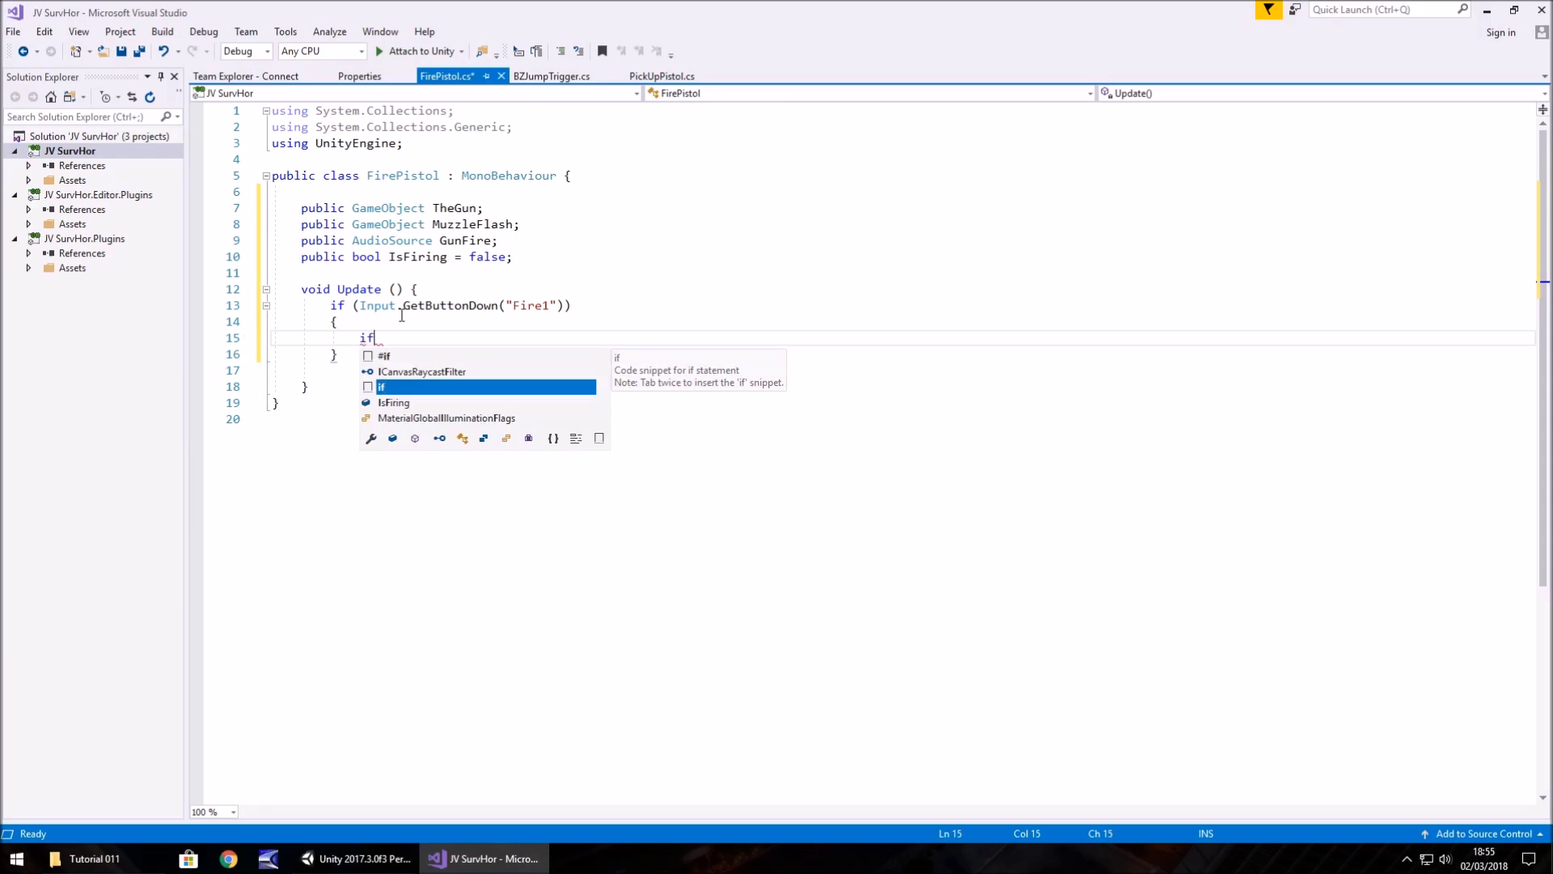
{"action": "type", "text": "(IsFiri"}
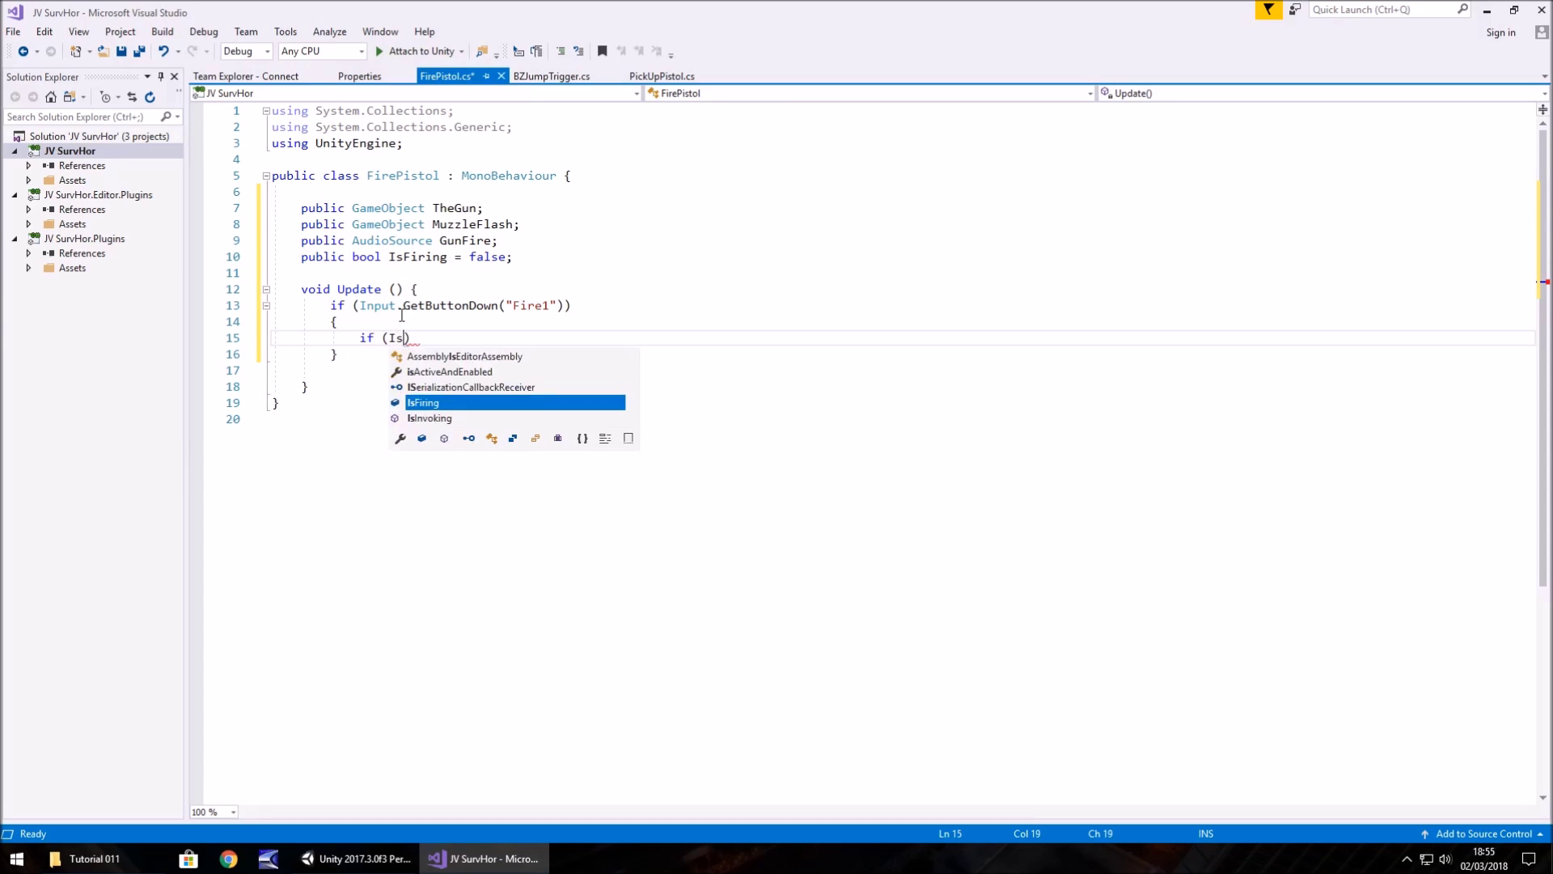
{"action": "type", "text": "ng == "}
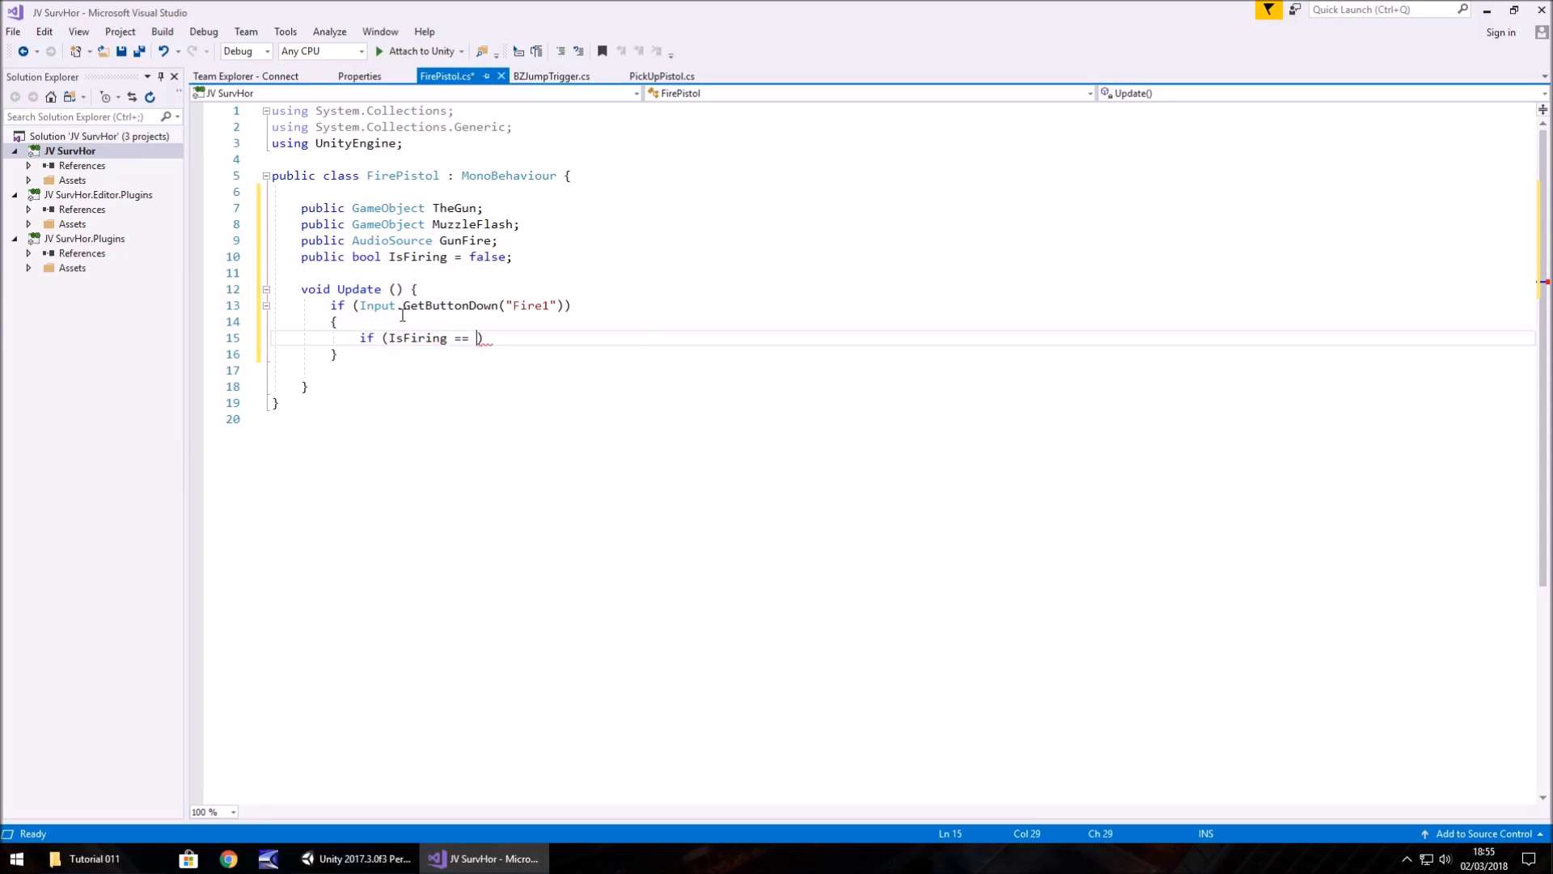
{"action": "type", "text": "false"}
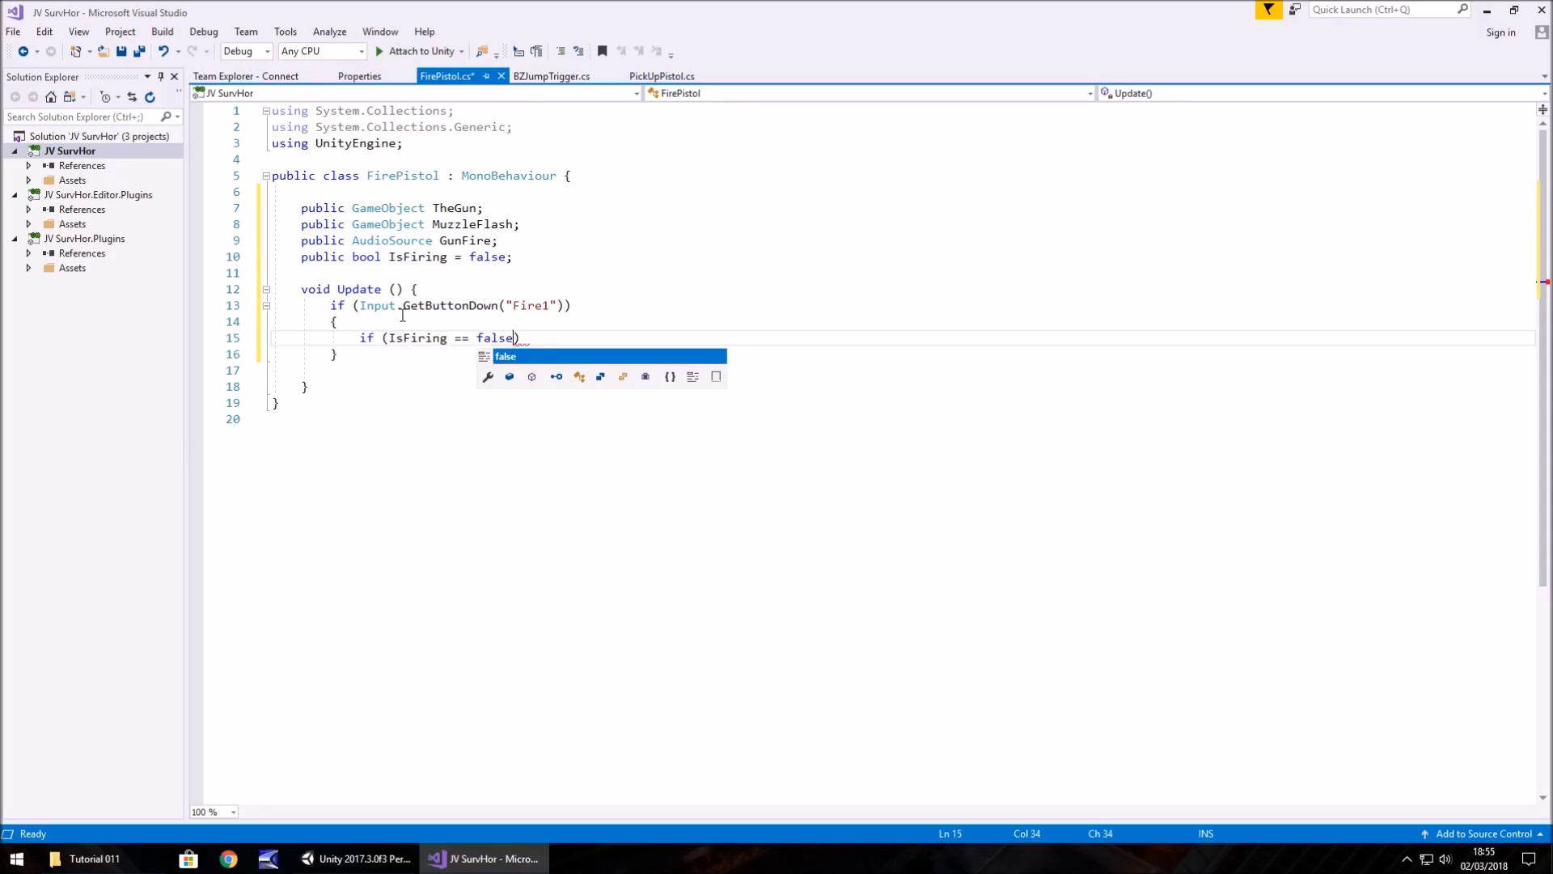
{"action": "type", "text": ") {"}
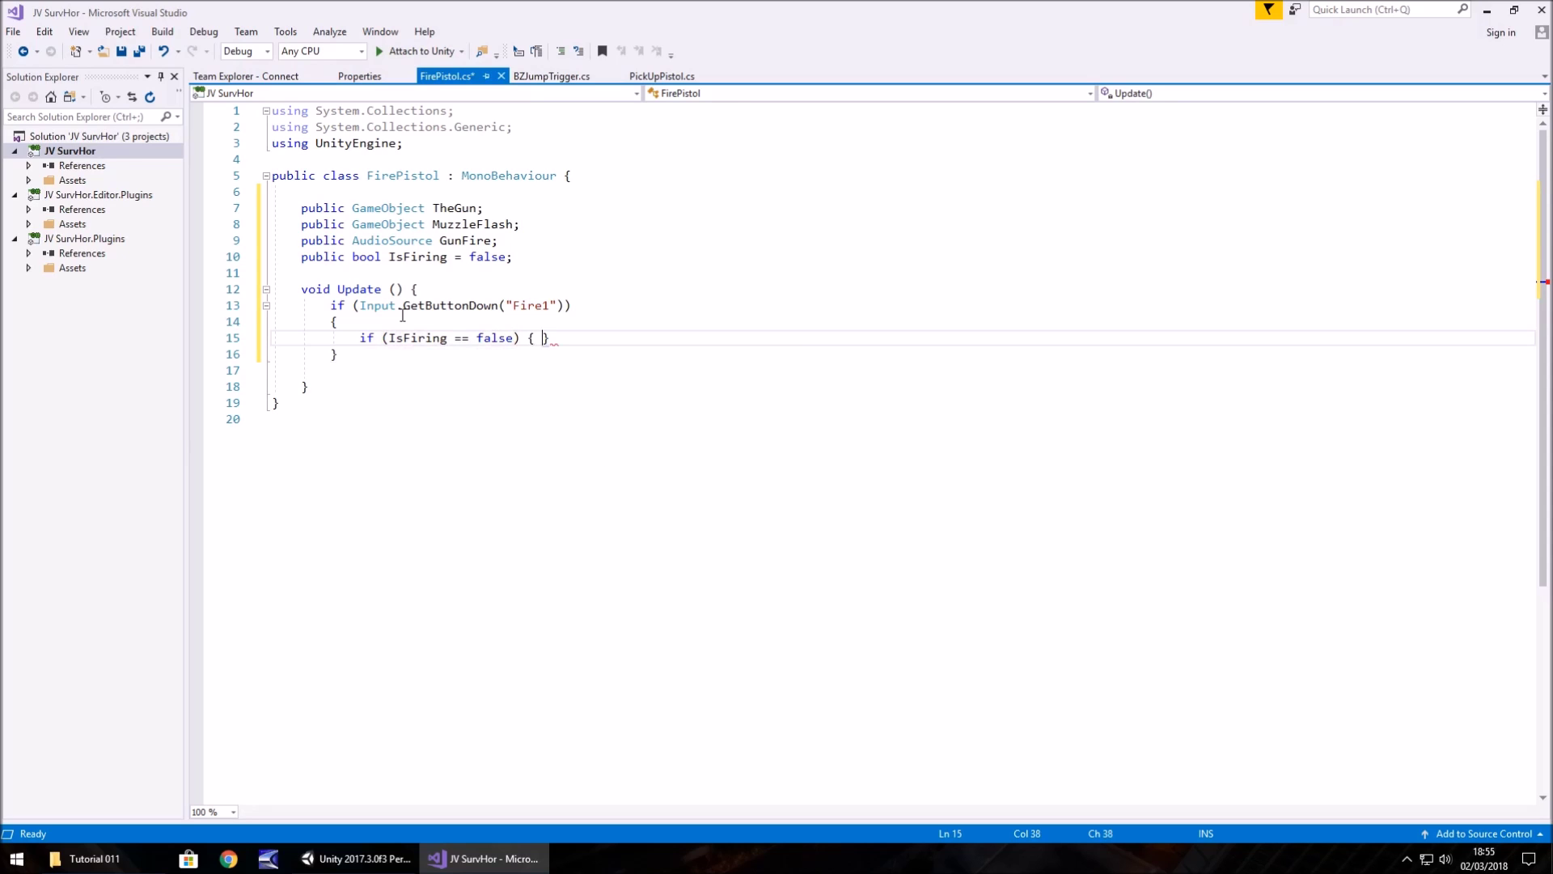
{"action": "key", "text": "Return"}
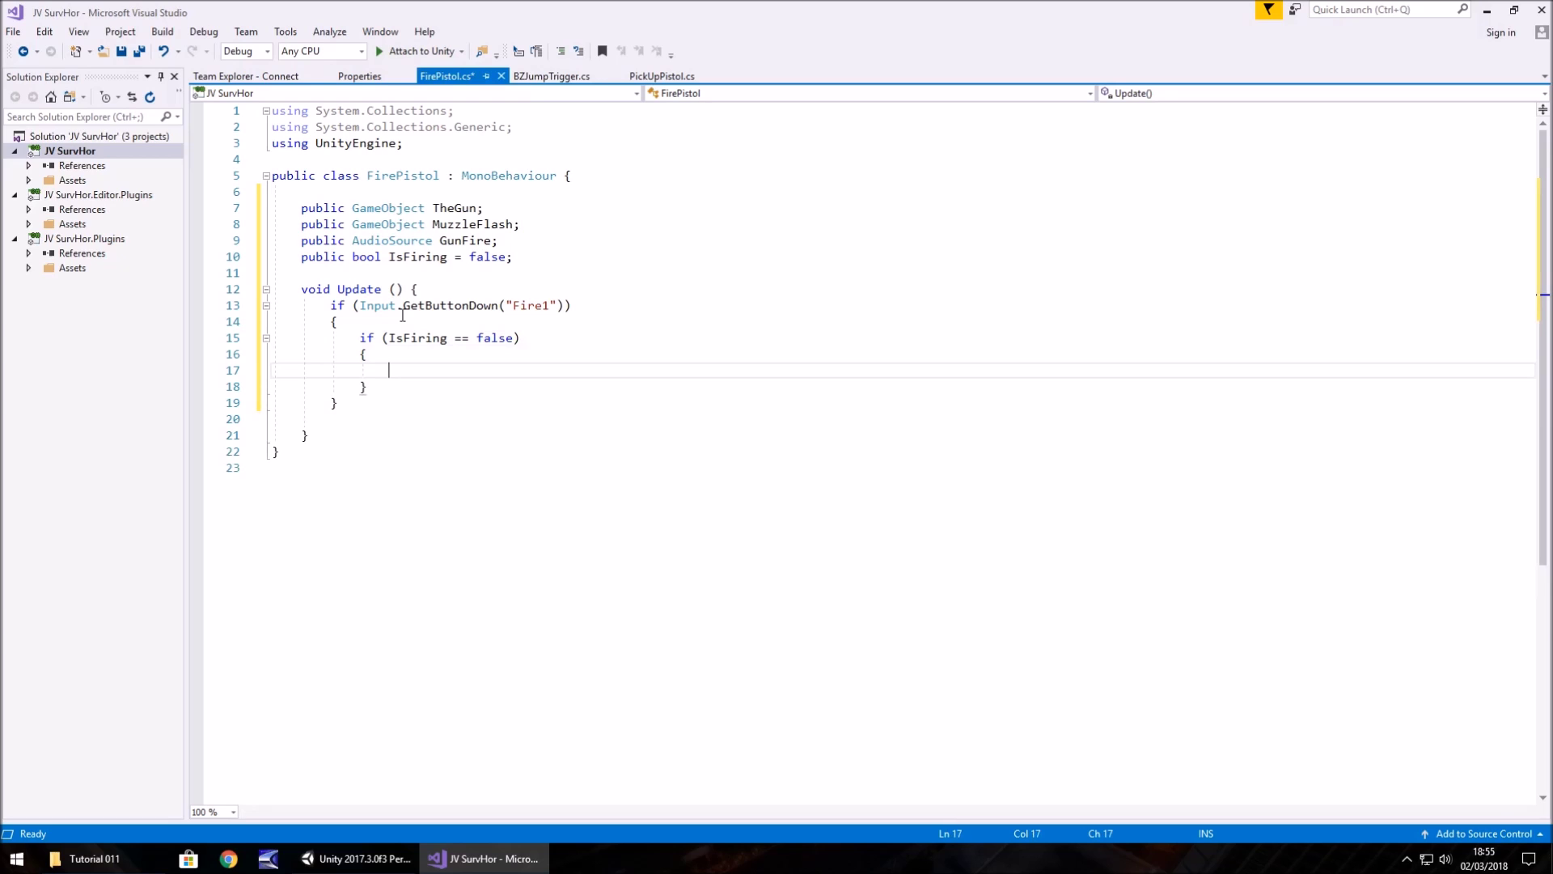
{"action": "type", "text": "Star"}
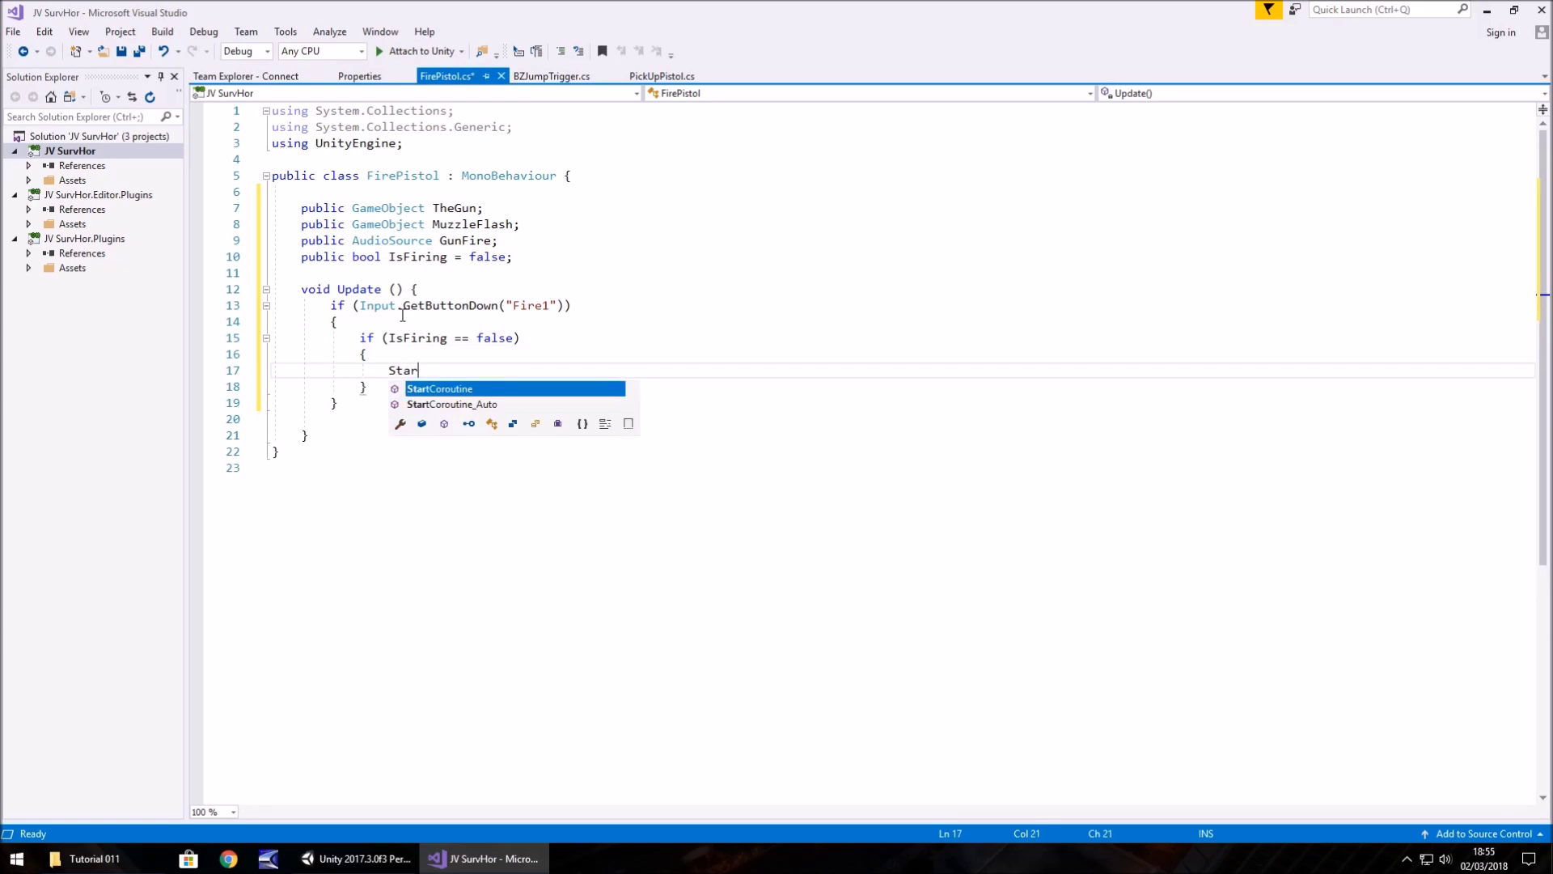
{"action": "type", "text": "tCorouti"}
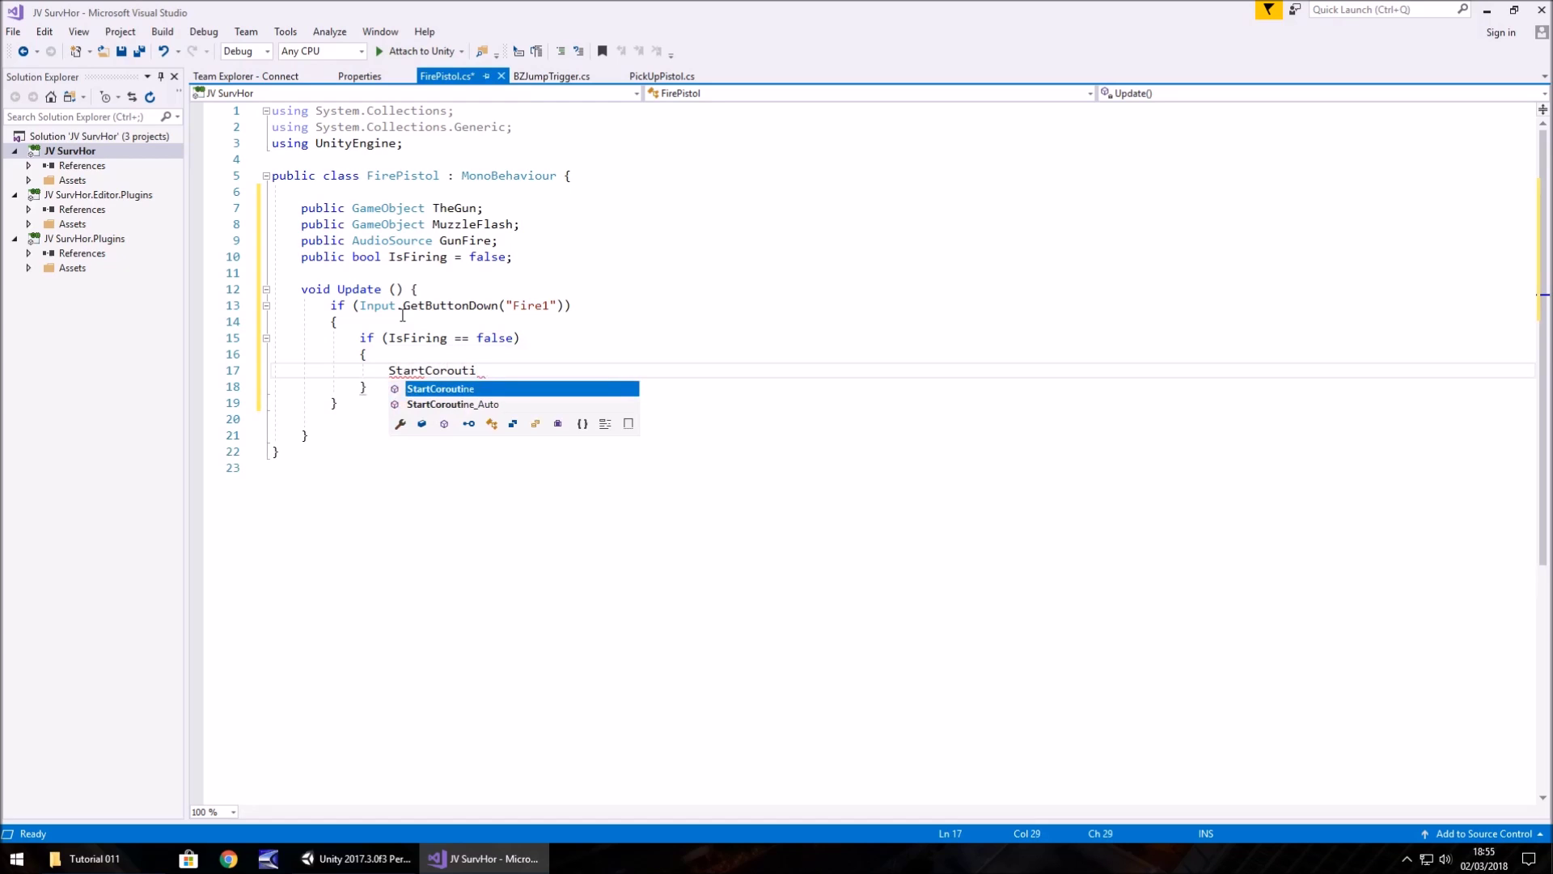
{"action": "type", "text": "ne("}
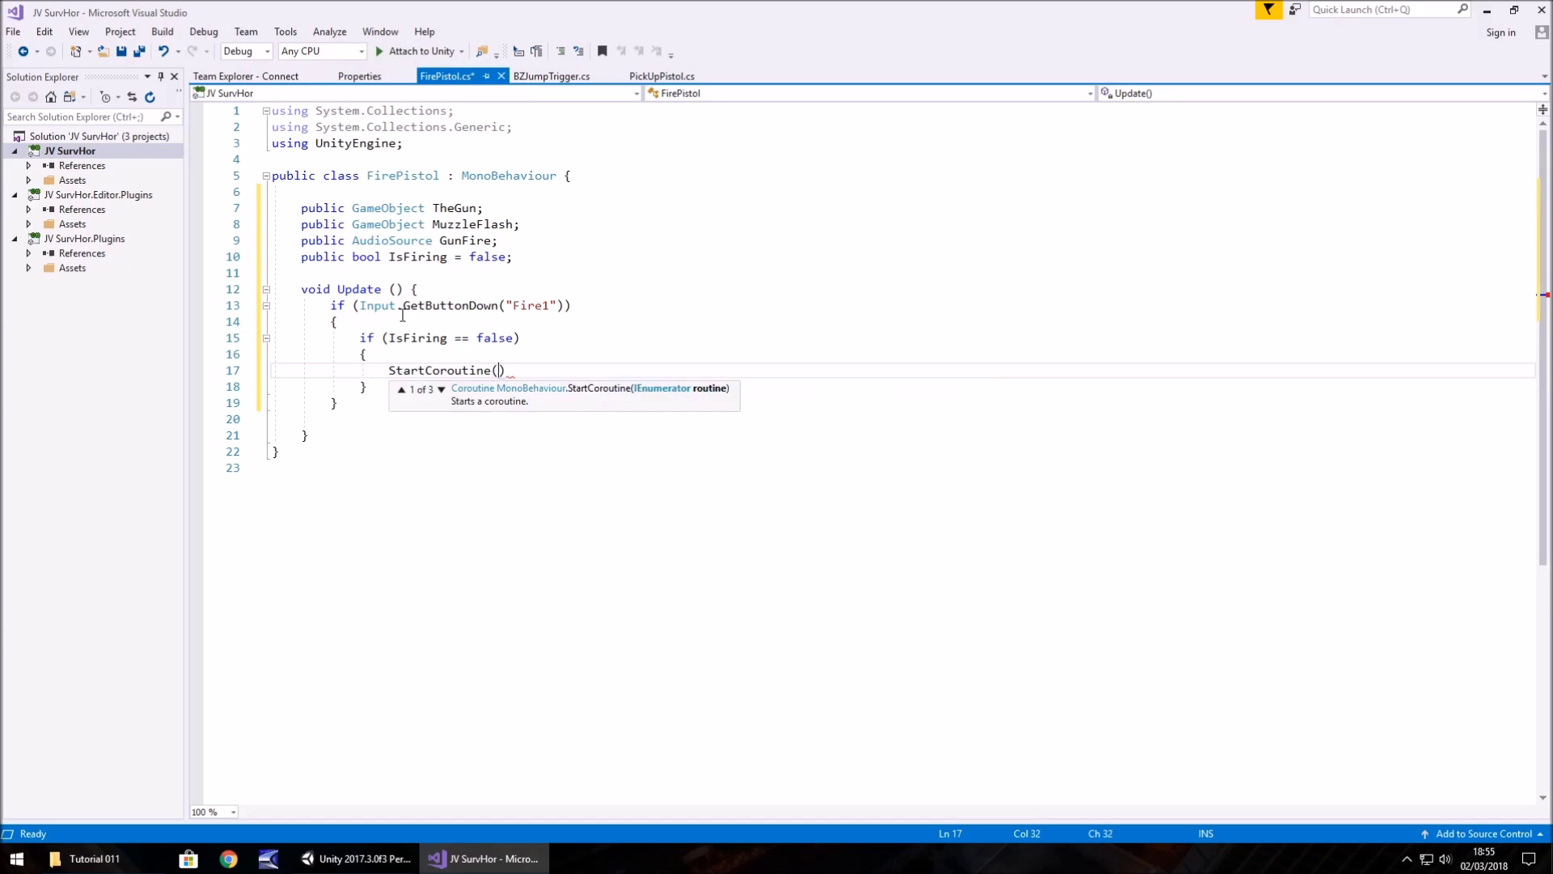
{"action": "type", "text": "Firing"}
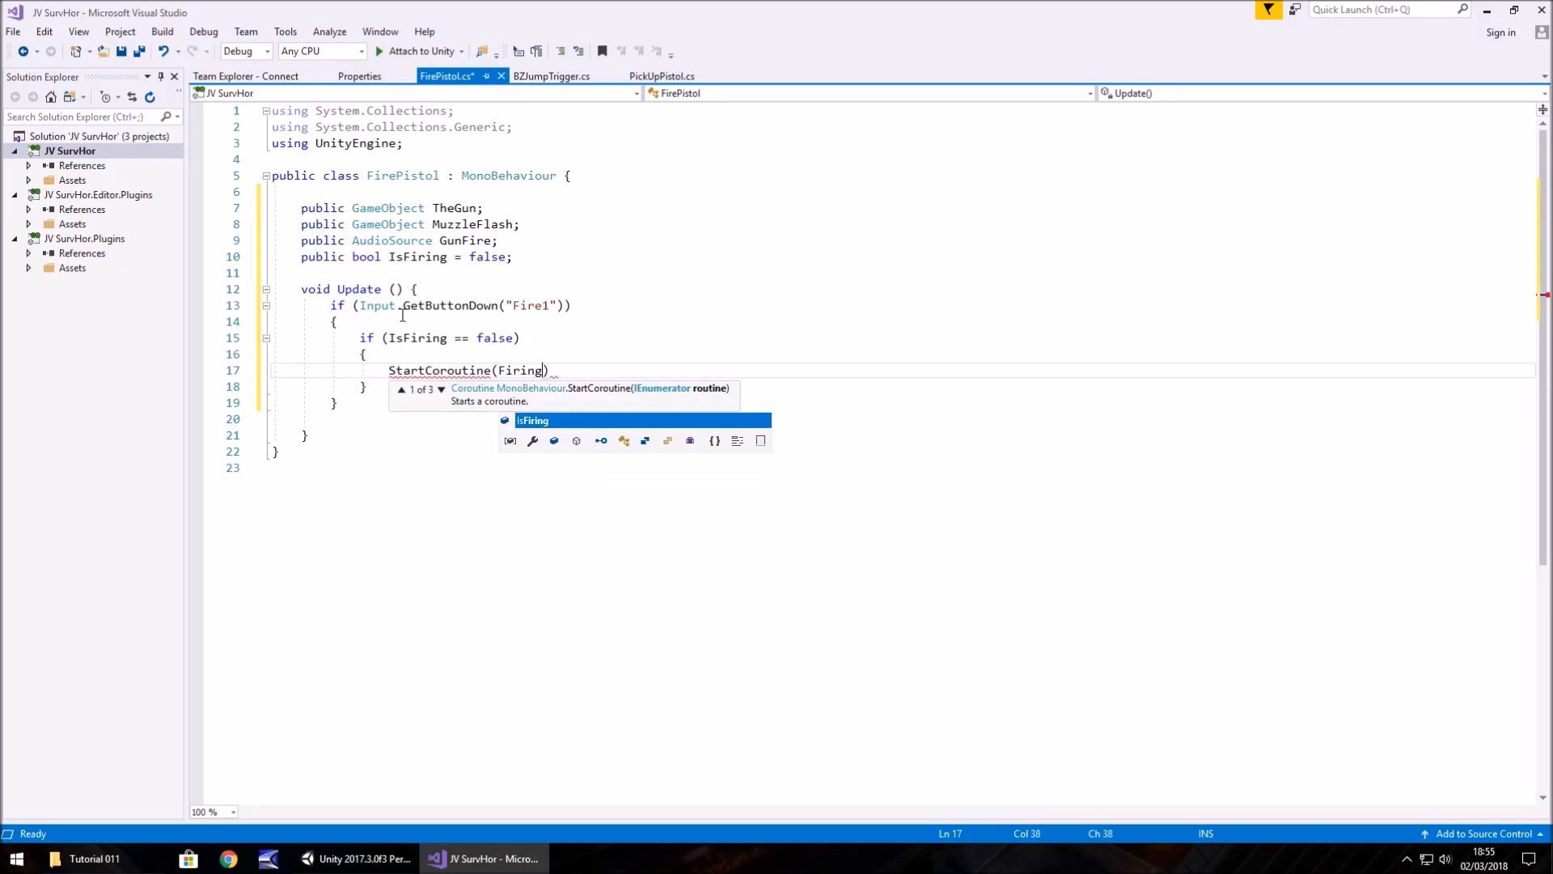
{"action": "type", "text": "Pisto"}
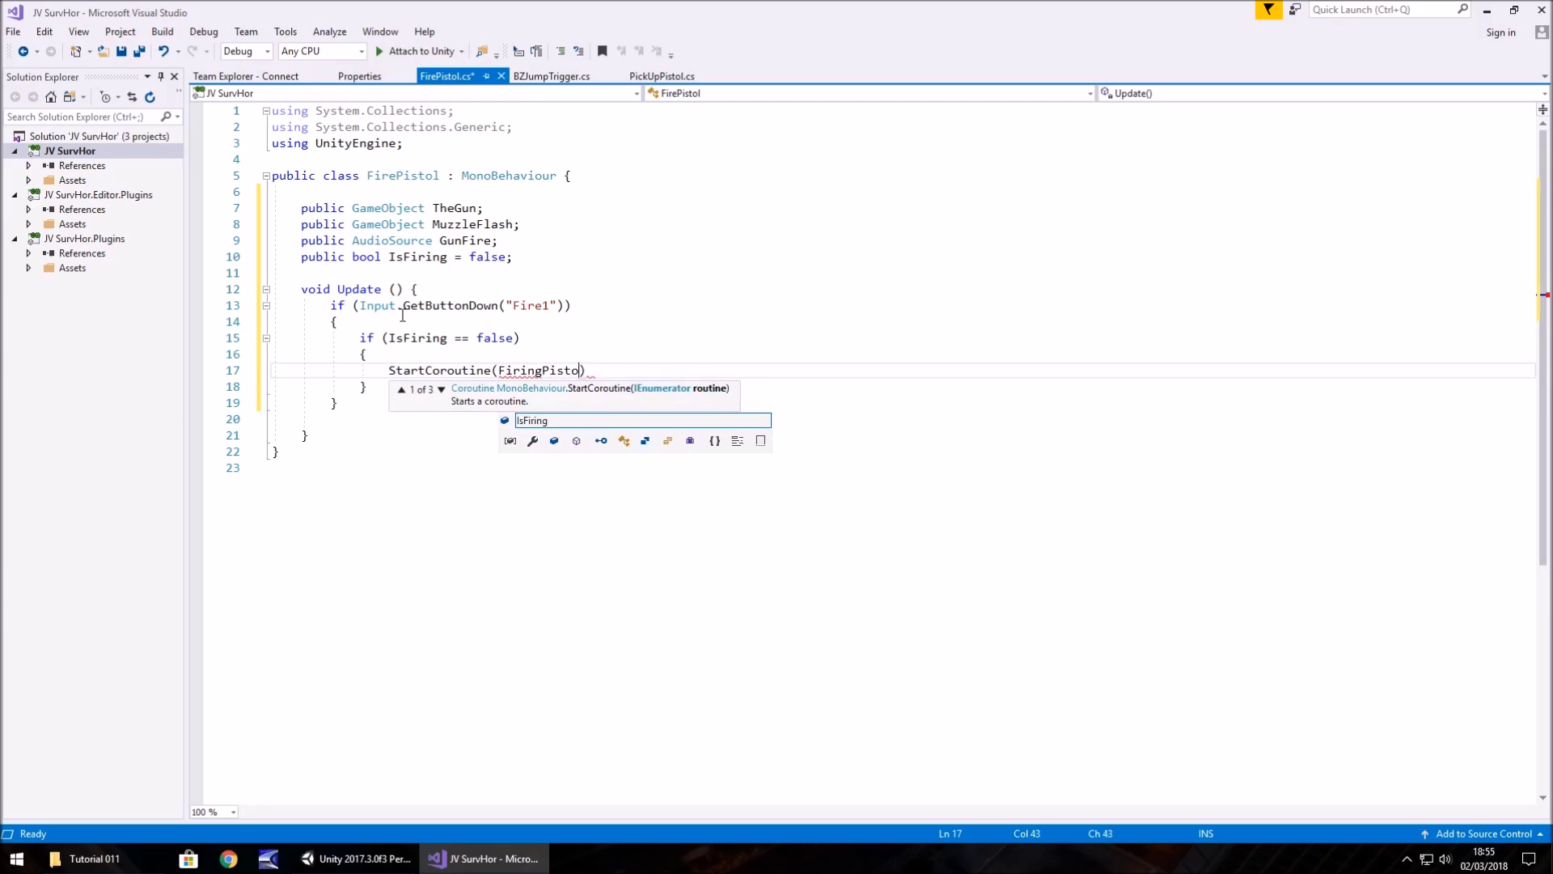
{"action": "type", "text": "l());"}
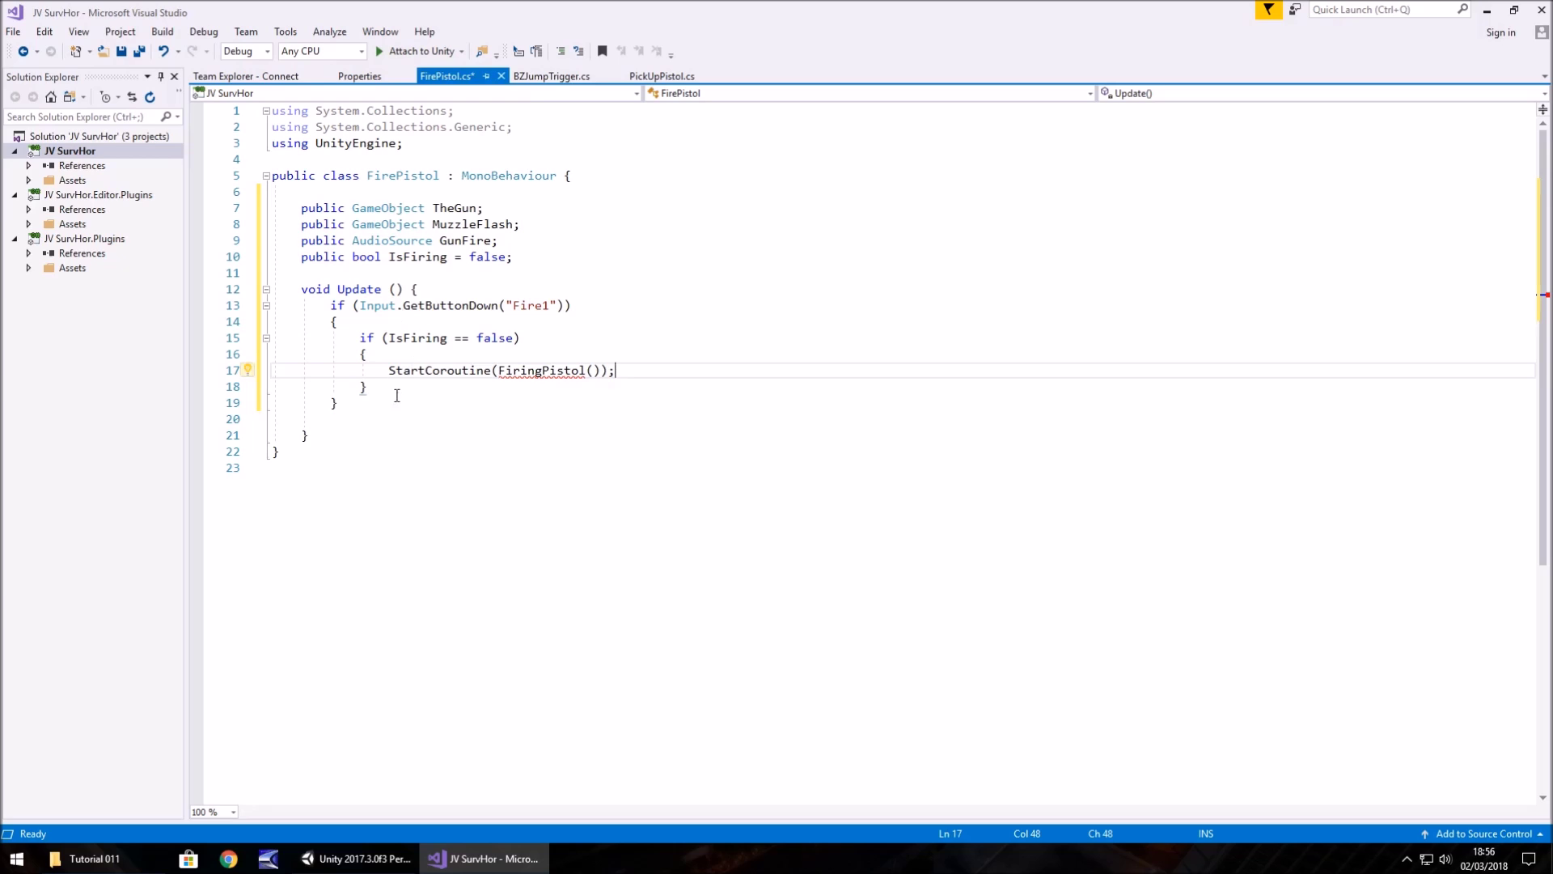
{"action": "left_click", "coordinate": [390, 388]}
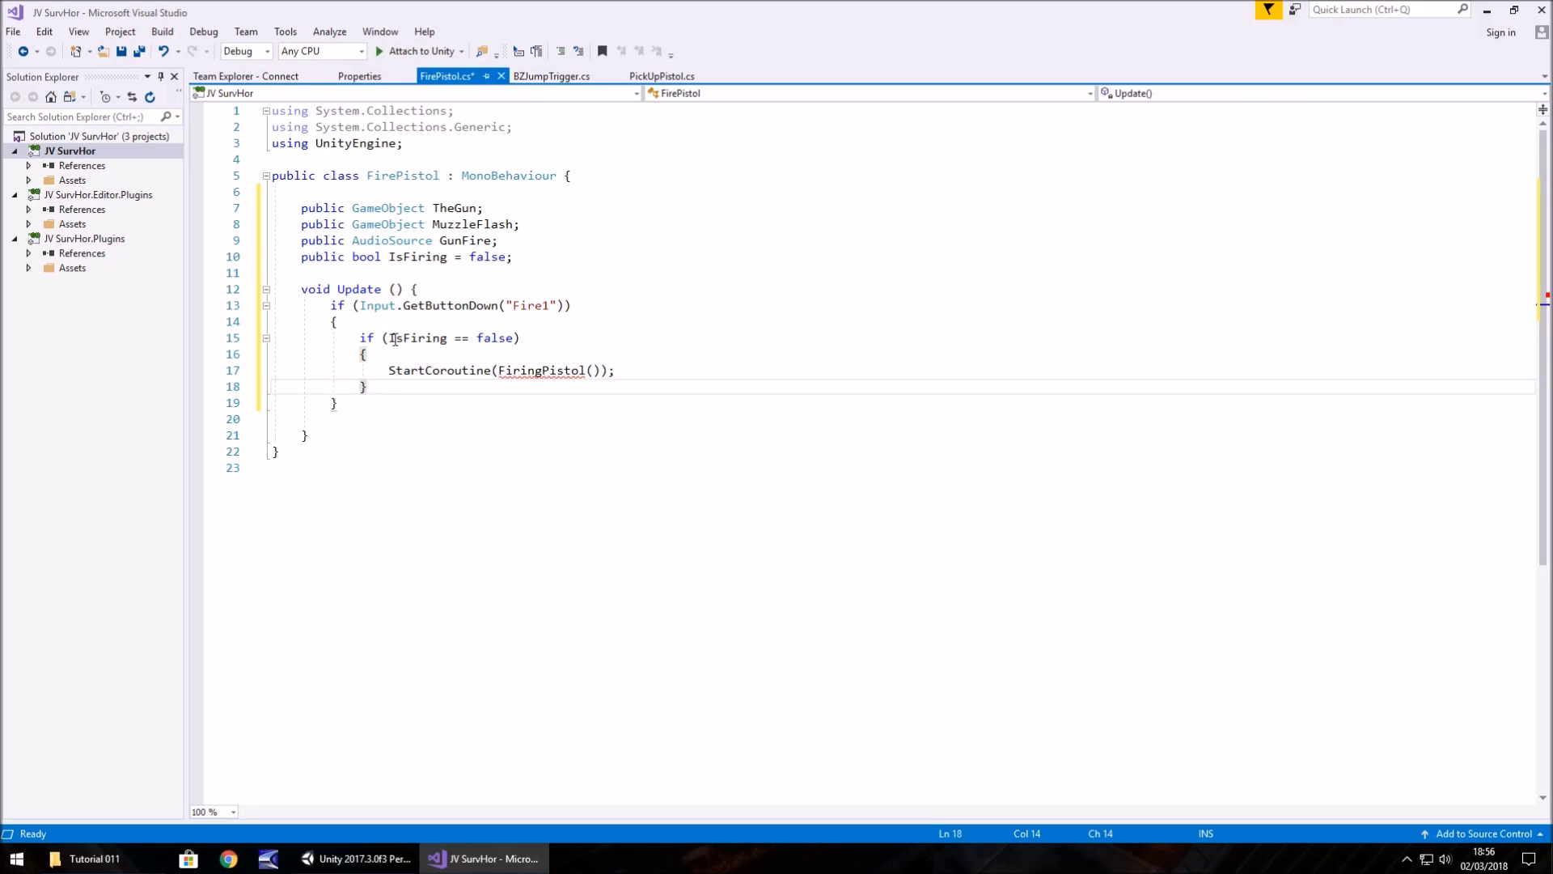
{"action": "key", "text": "Down"}
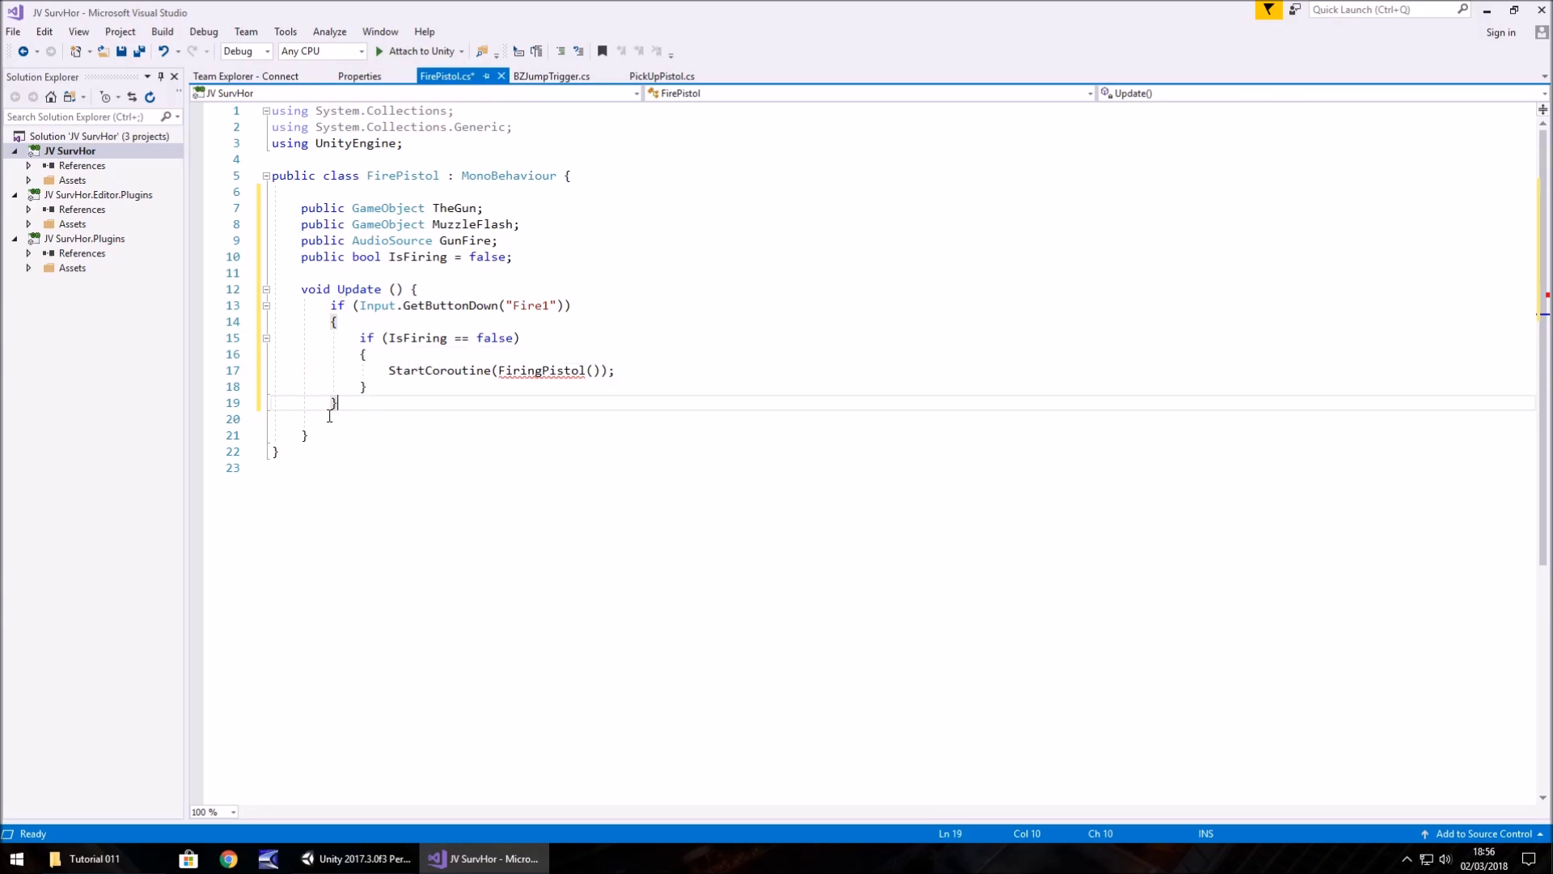
{"action": "key", "text": "Down"}
{"action": "key", "text": "Down"}
{"action": "key", "text": "Return"}
{"action": "key", "text": "Return"}
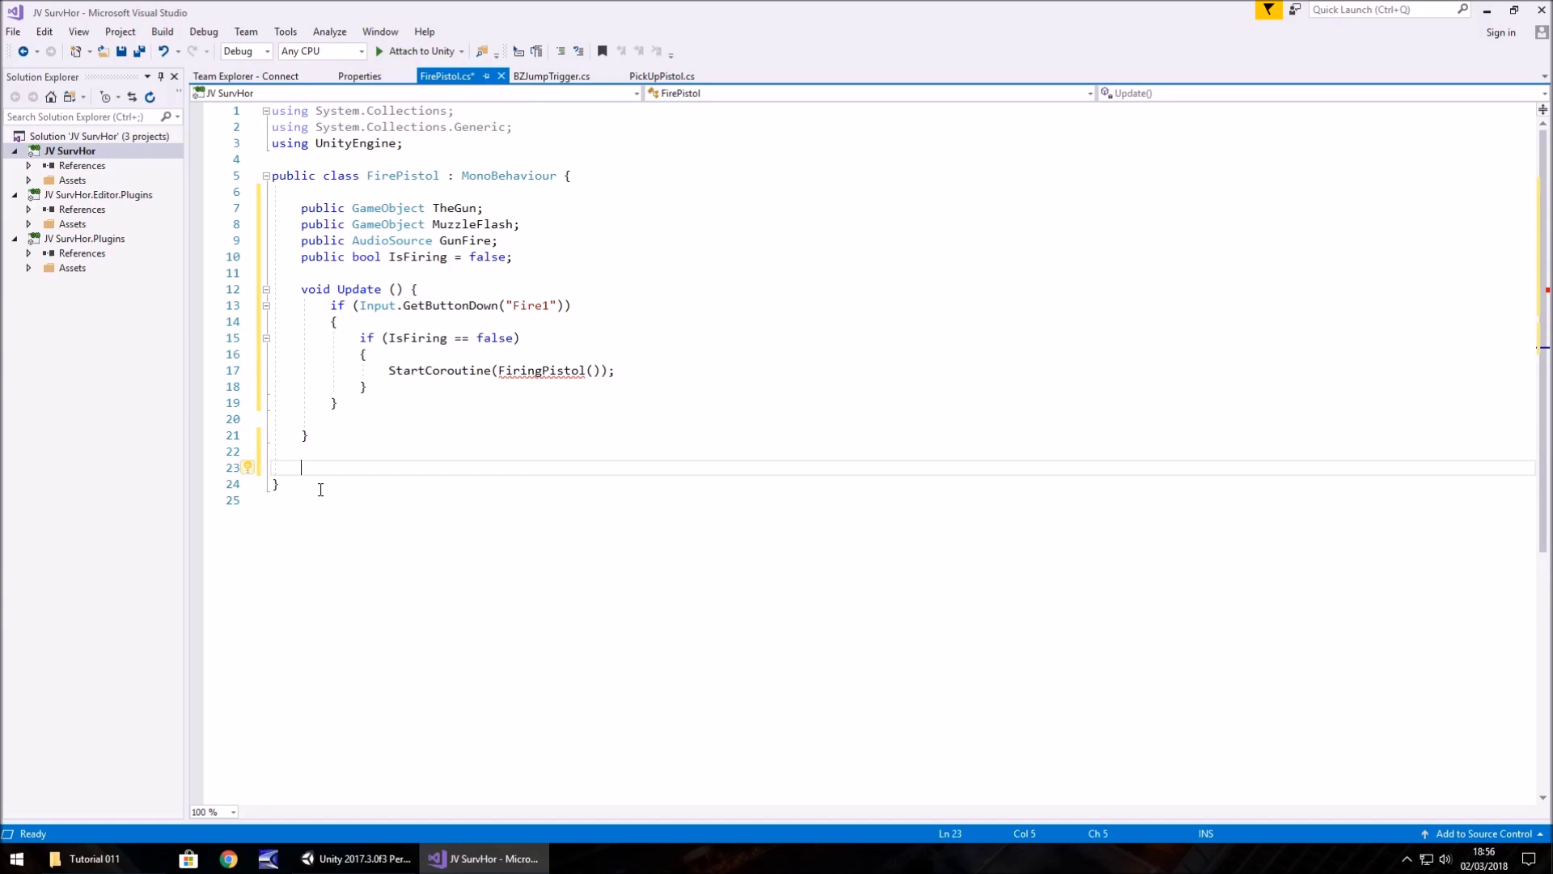
Step: Create the IEnumerator FiringPistol coroutine that sets IsFiring = true and starts TheGun's Animation Play call
{"action": "type", "text": "IEnumerator "}
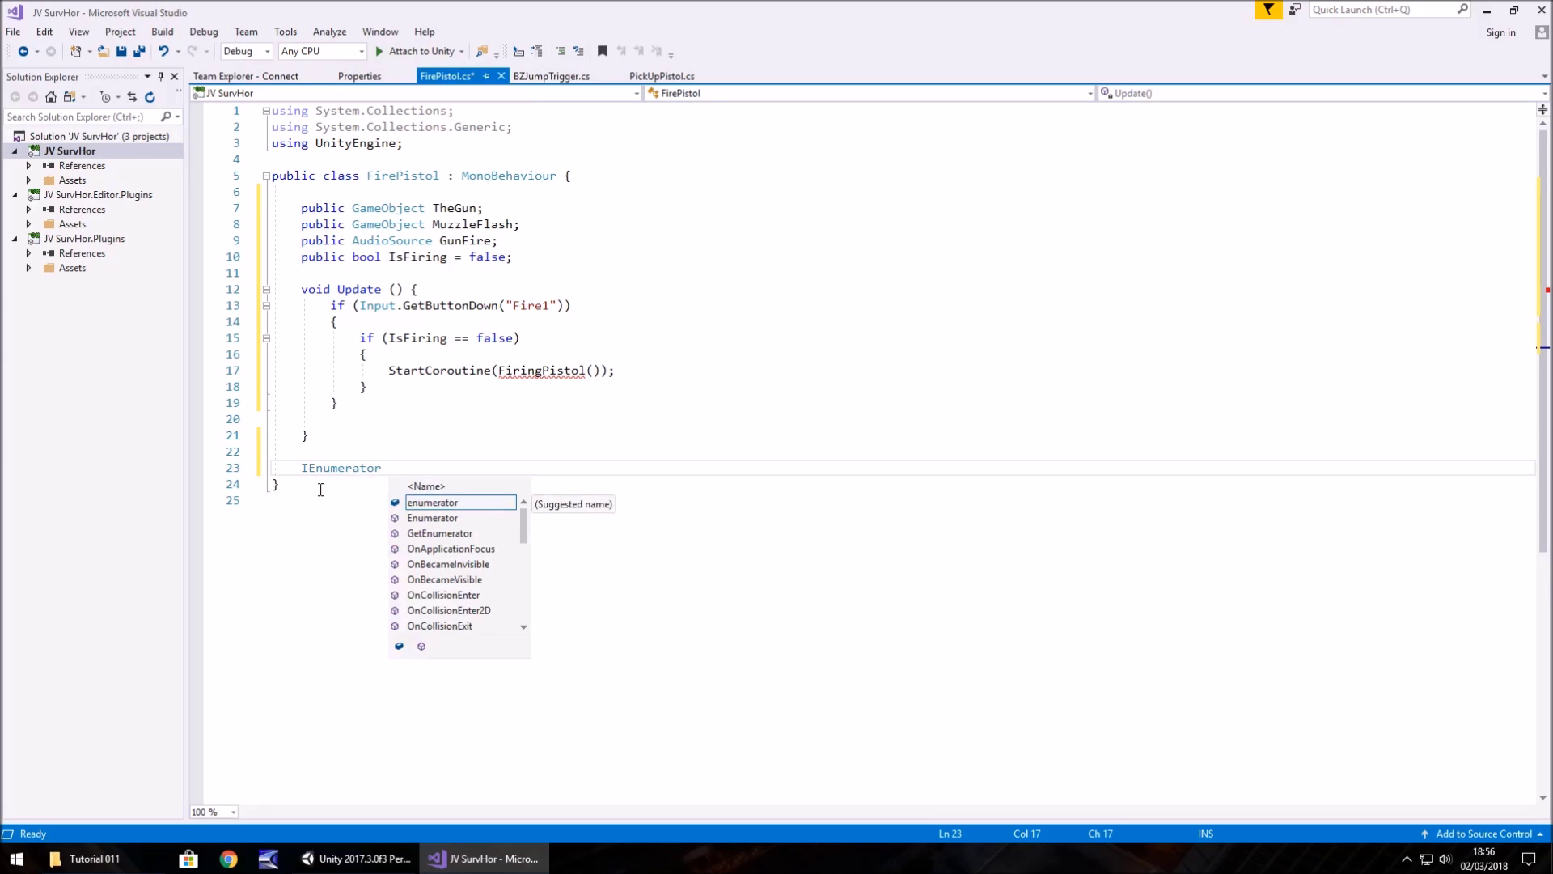
{"action": "type", "text": "FiringPistol () {"}
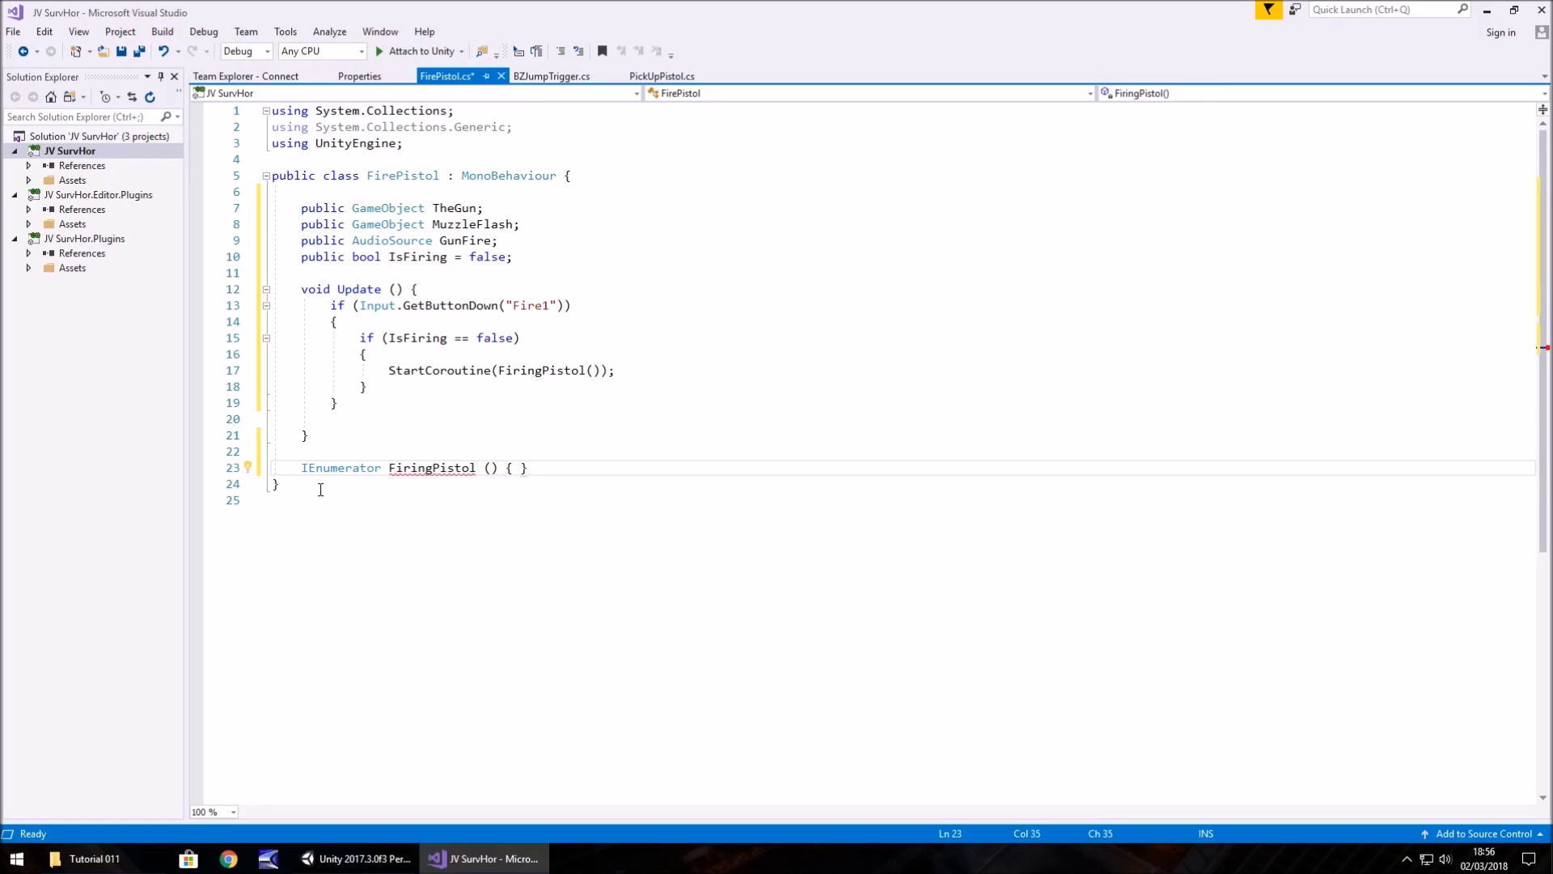
{"action": "key", "text": "Return"}
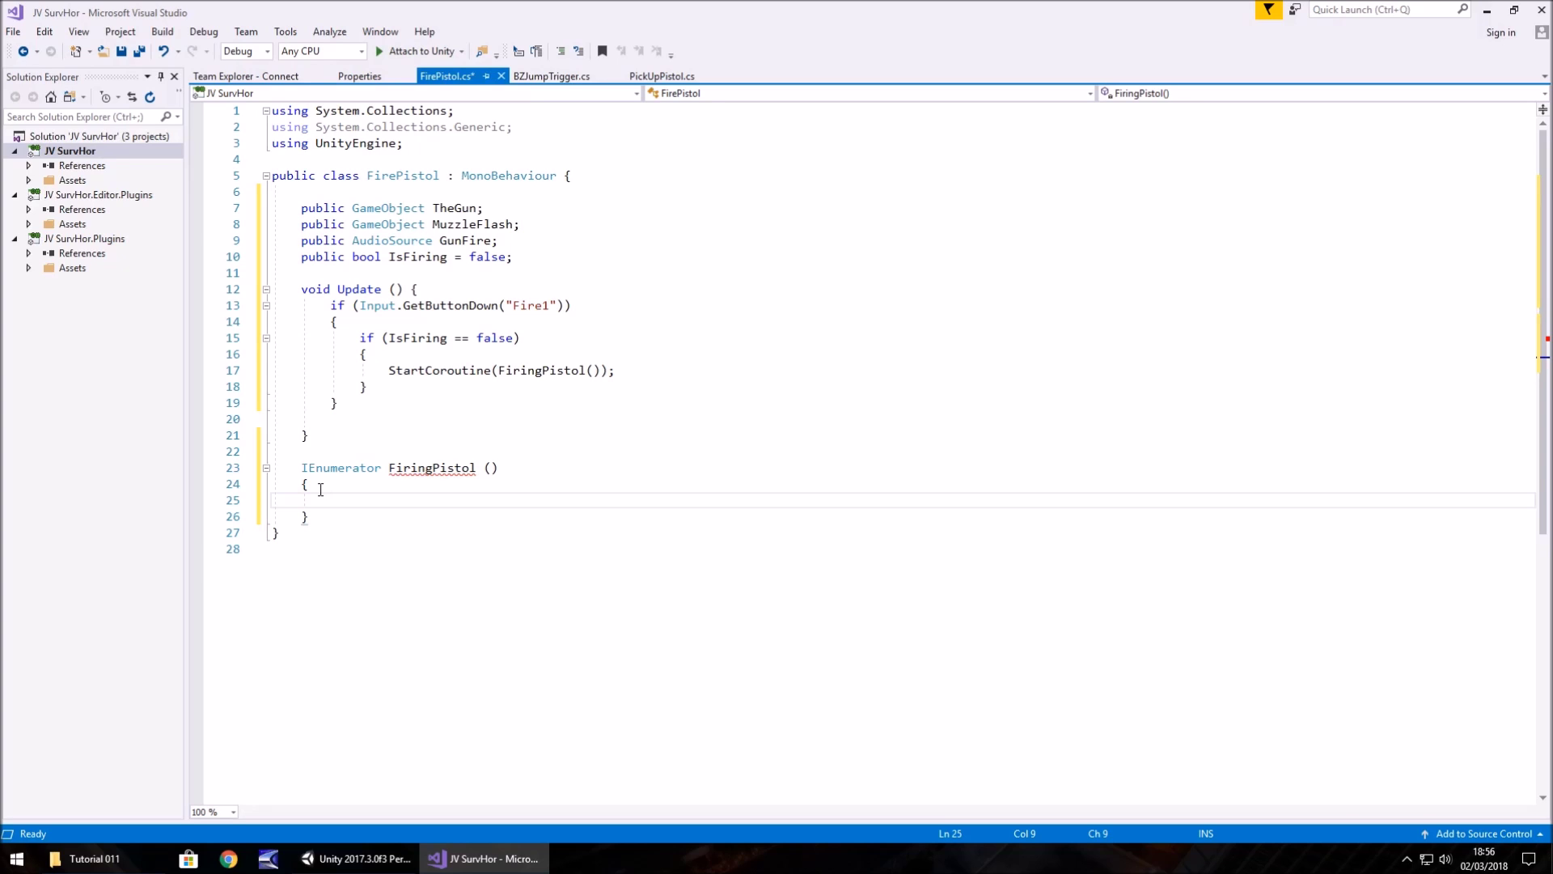
{"action": "type", "text": "IsFiring = true;"}
{"action": "key", "text": "Return"}
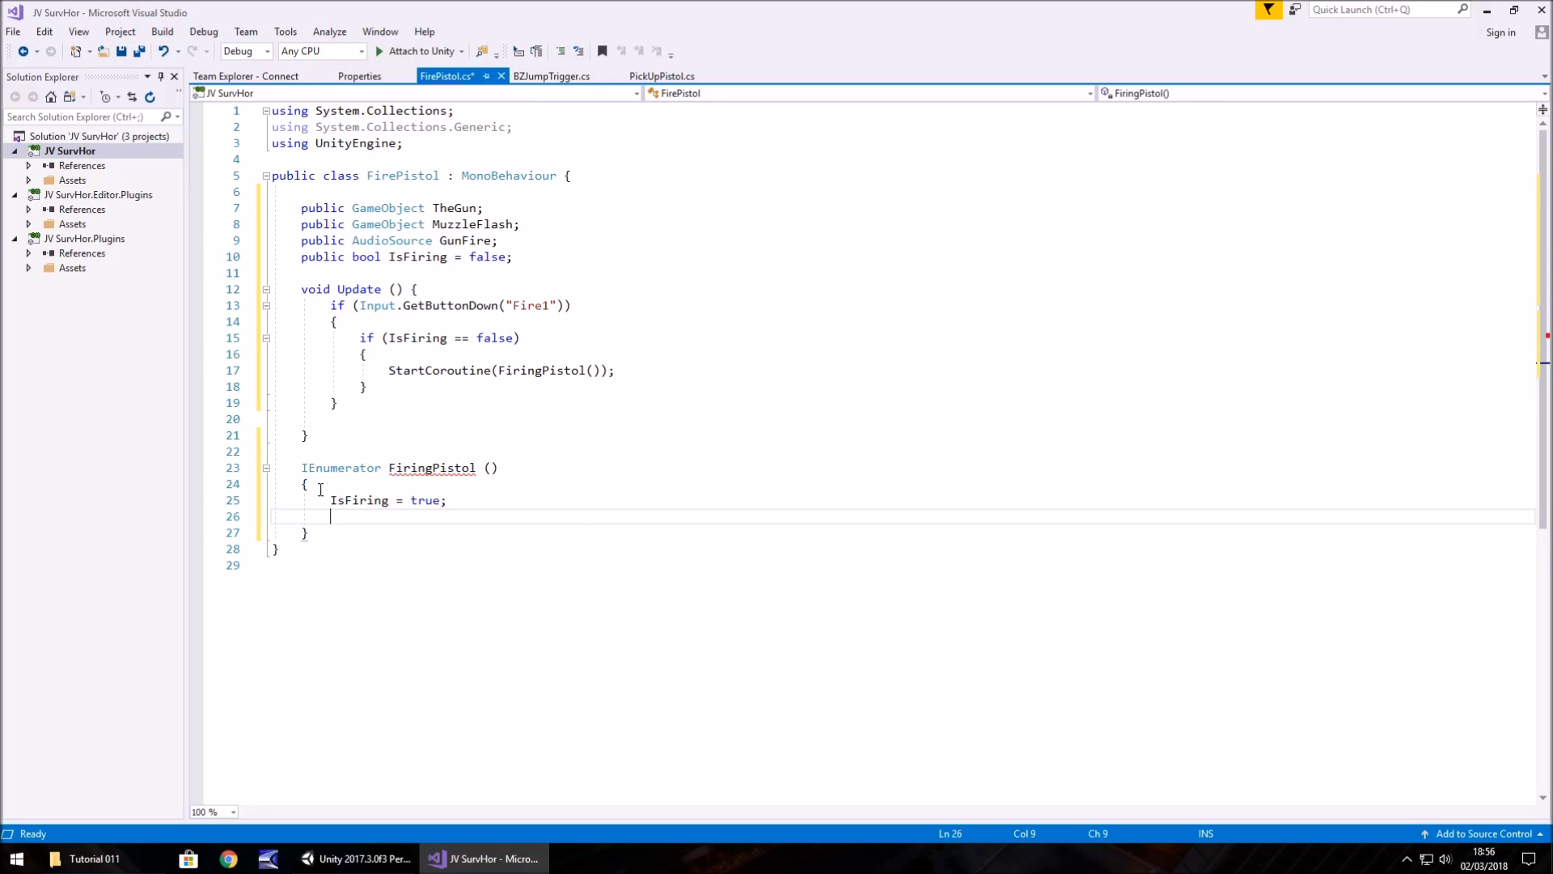
{"action": "type", "text": "TheGun"}
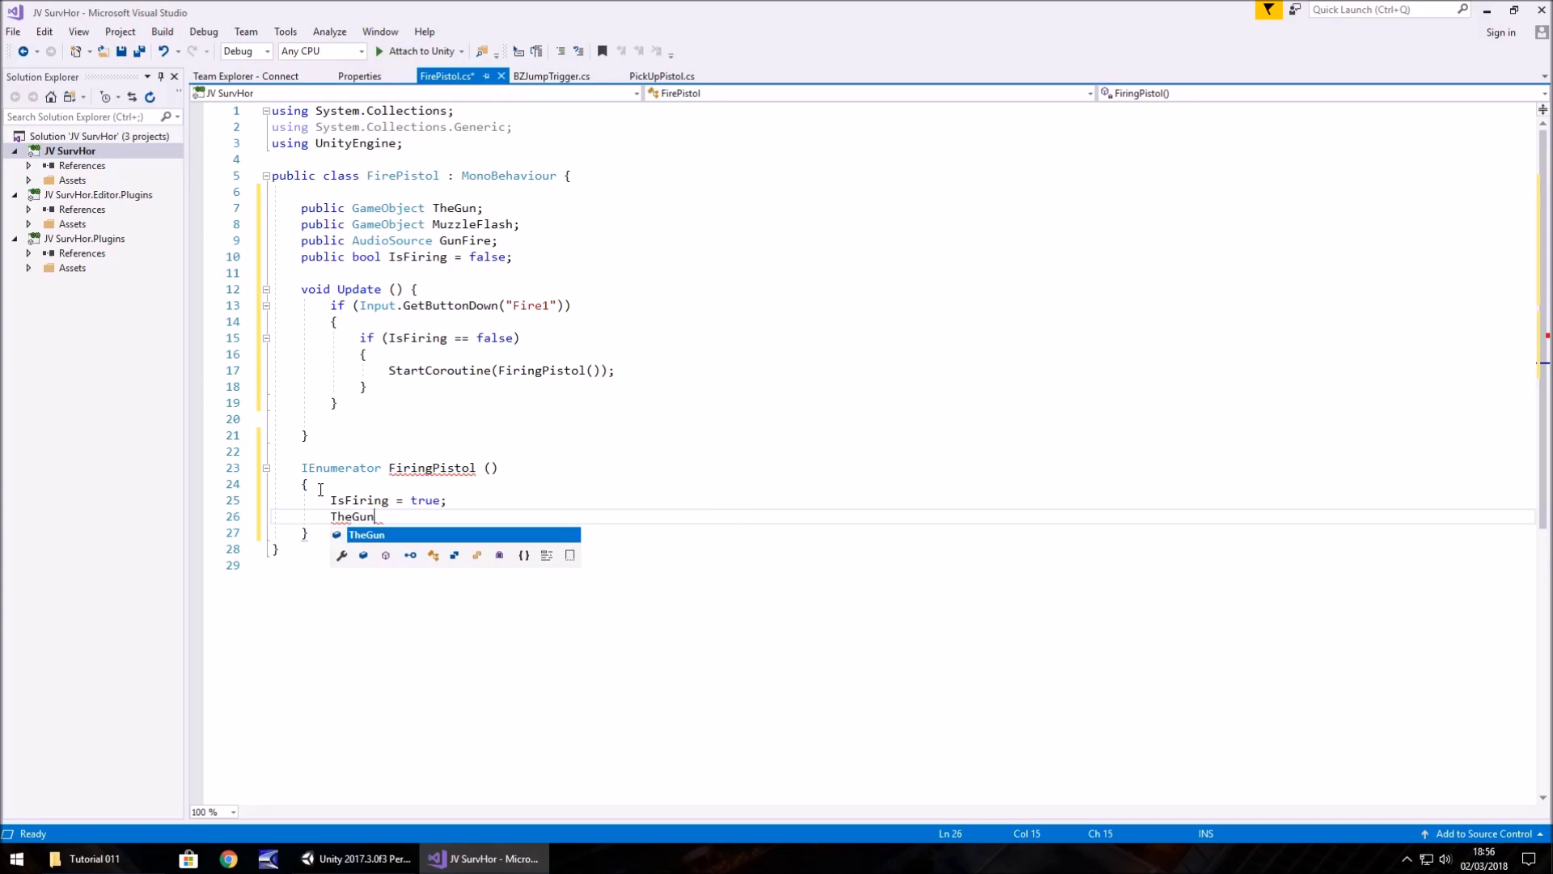
{"action": "type", "text": ".GetCompon"}
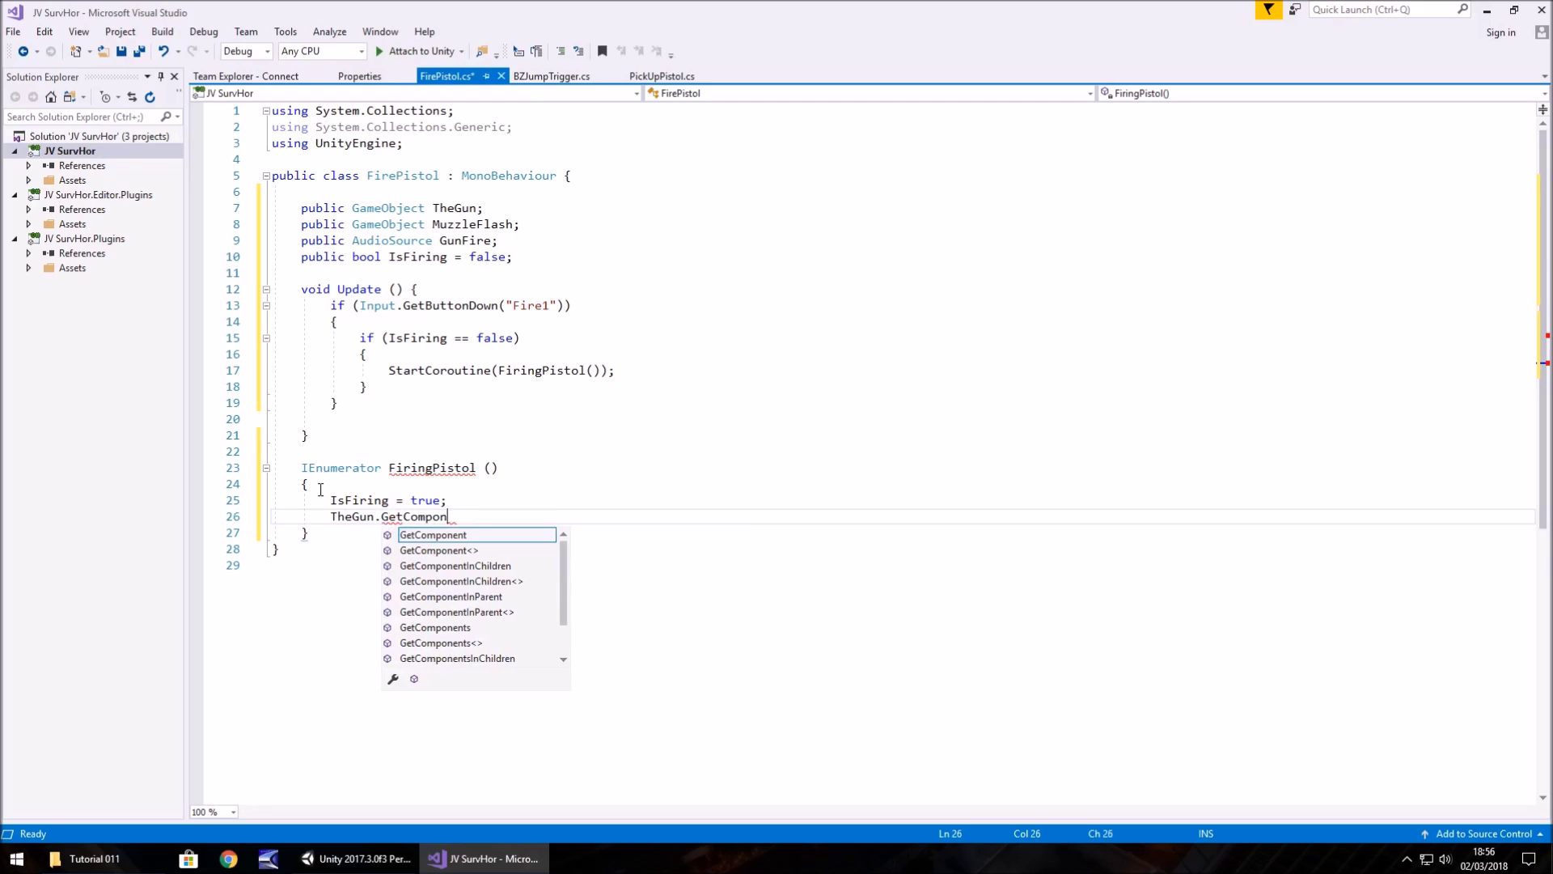
{"action": "type", "text": "ent<"}
{"action": "type", "text": "Animation"}
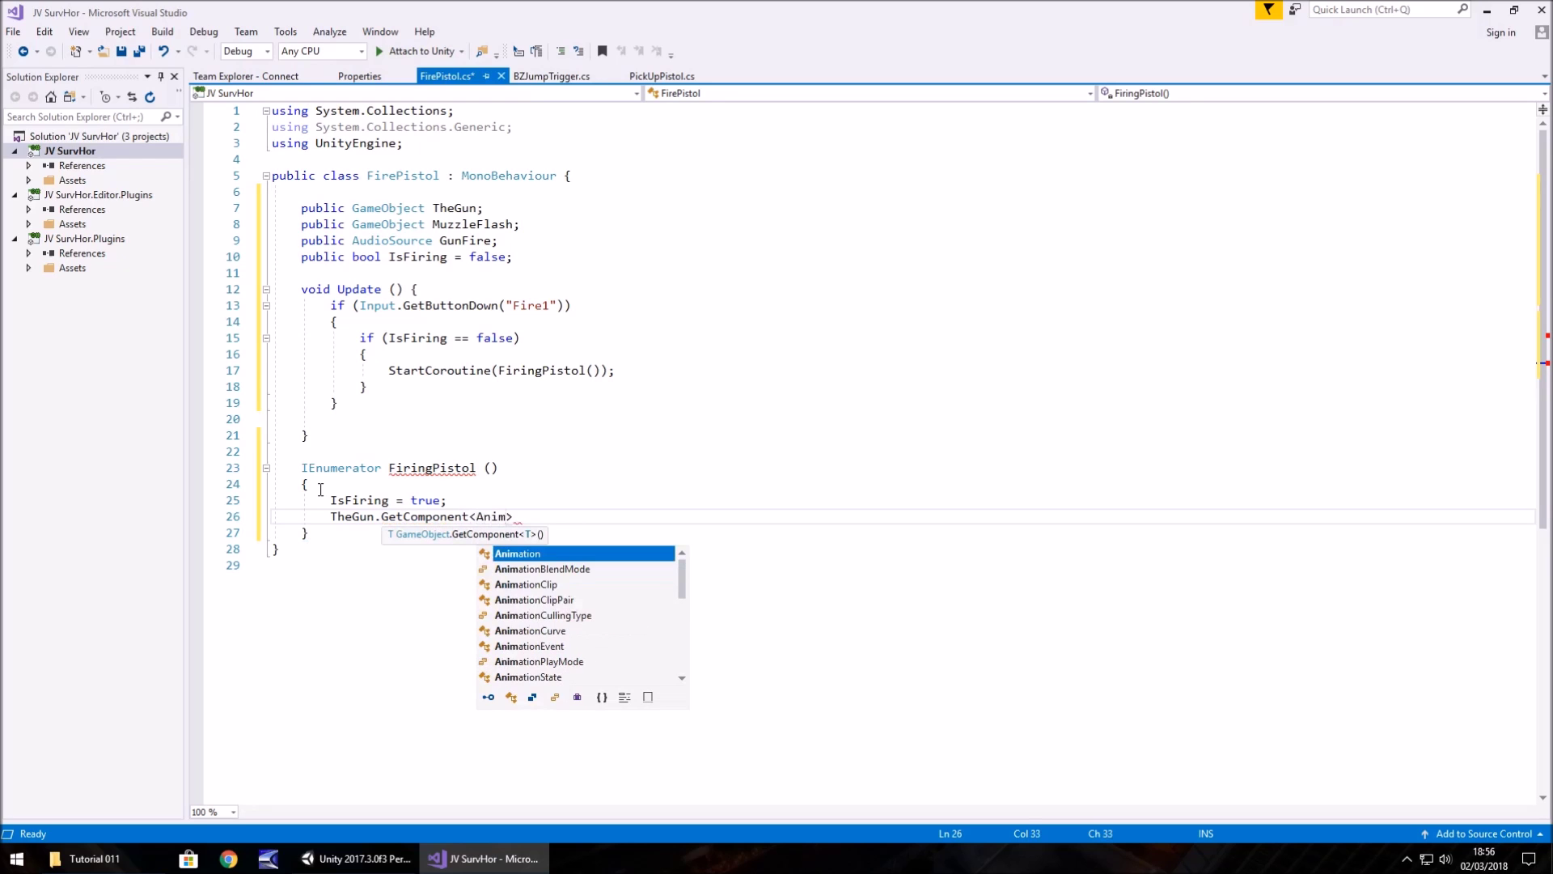
{"action": "type", "text": ">"}
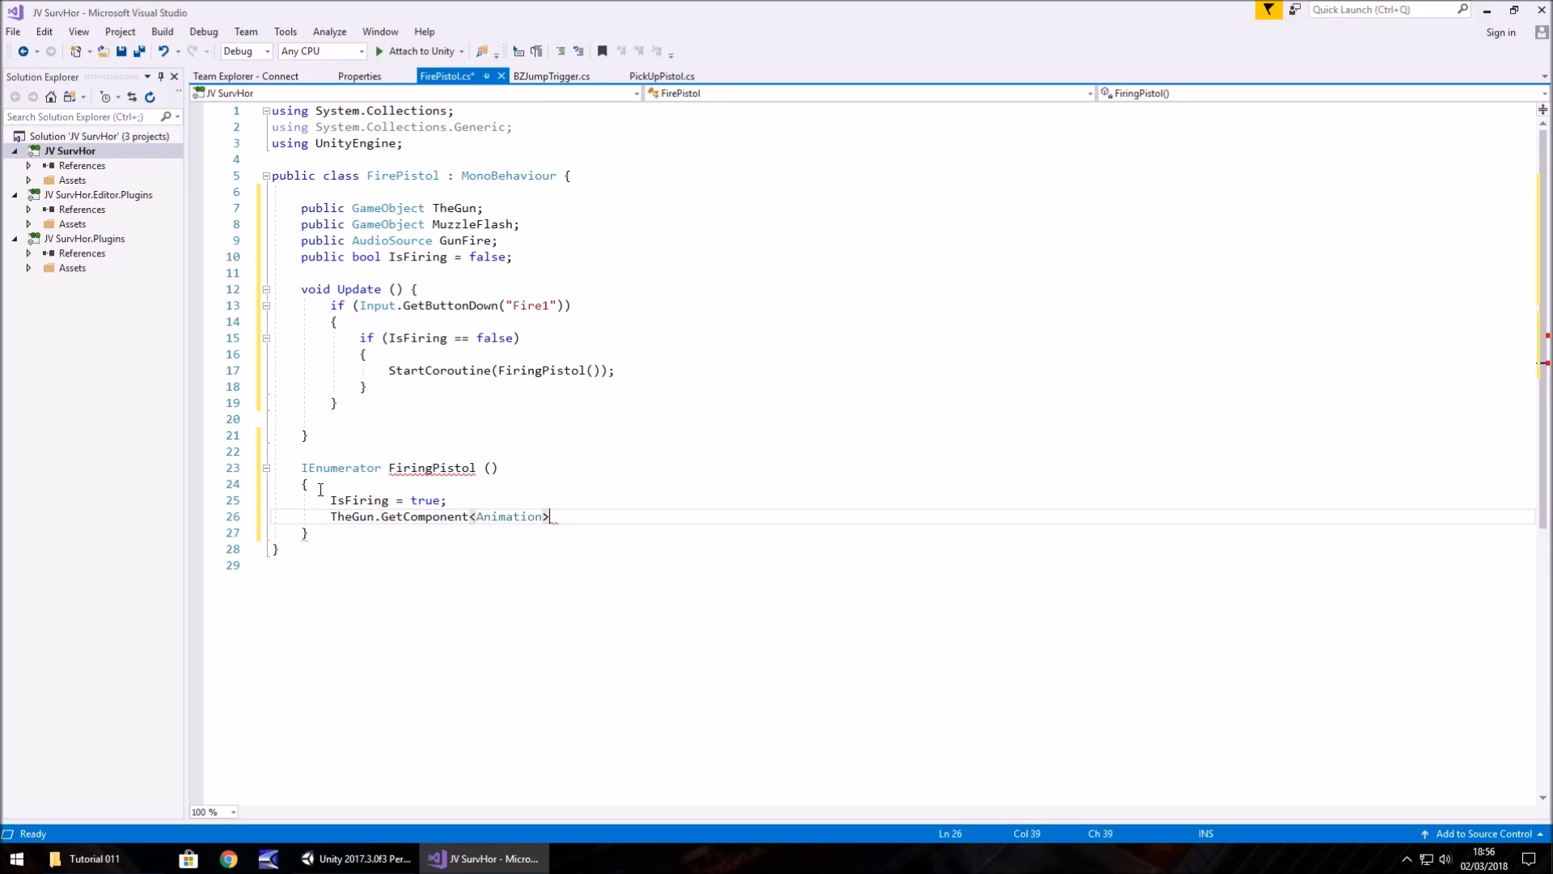
{"action": "type", "text": "().Play"}
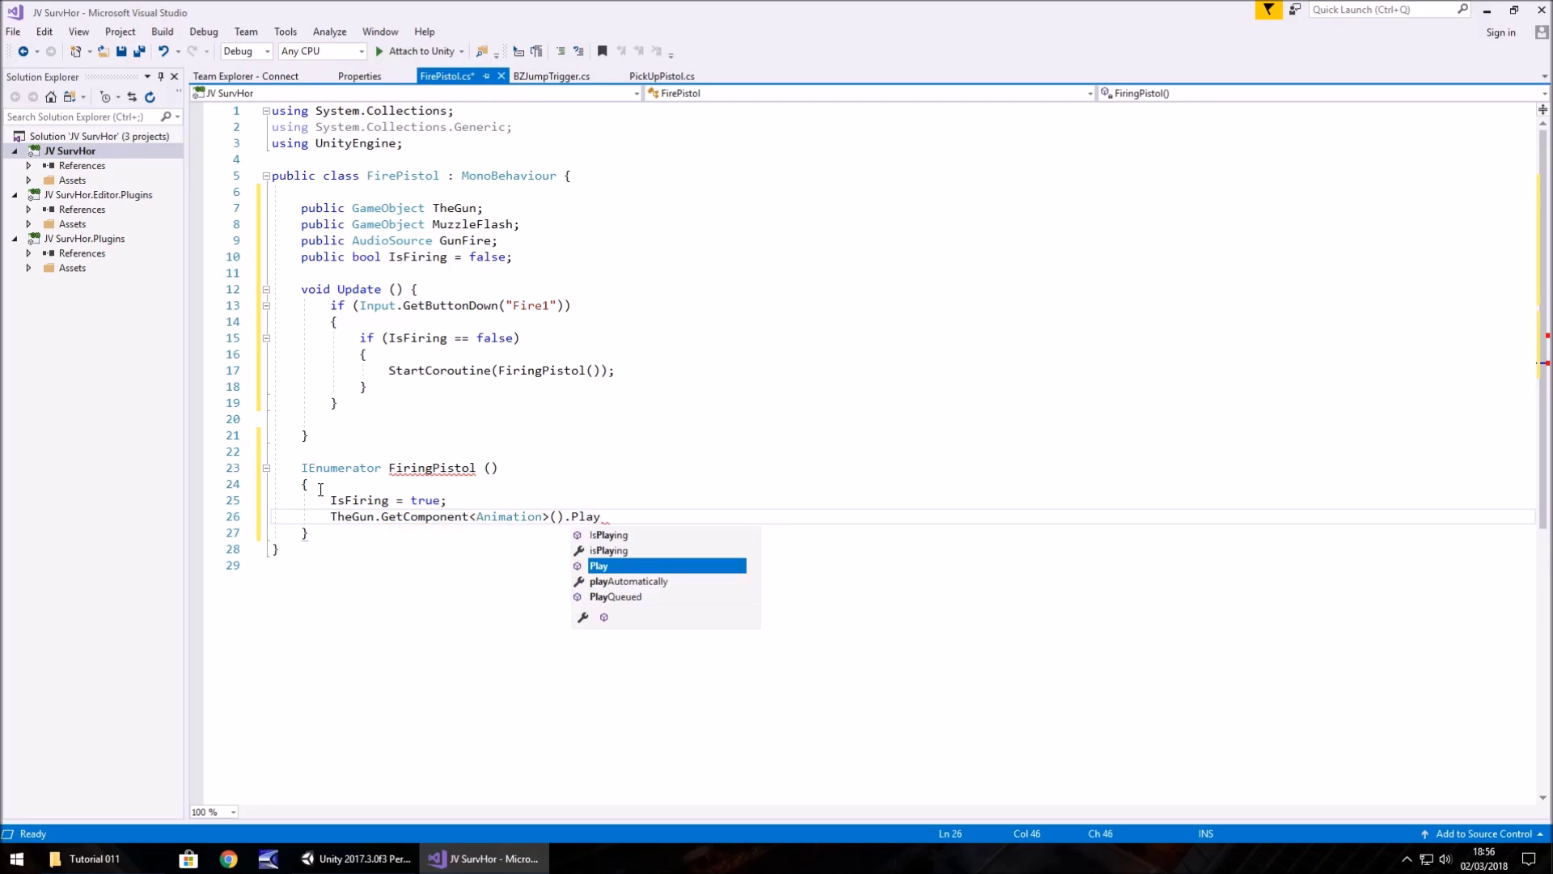
{"action": "type", "text": "(\""}
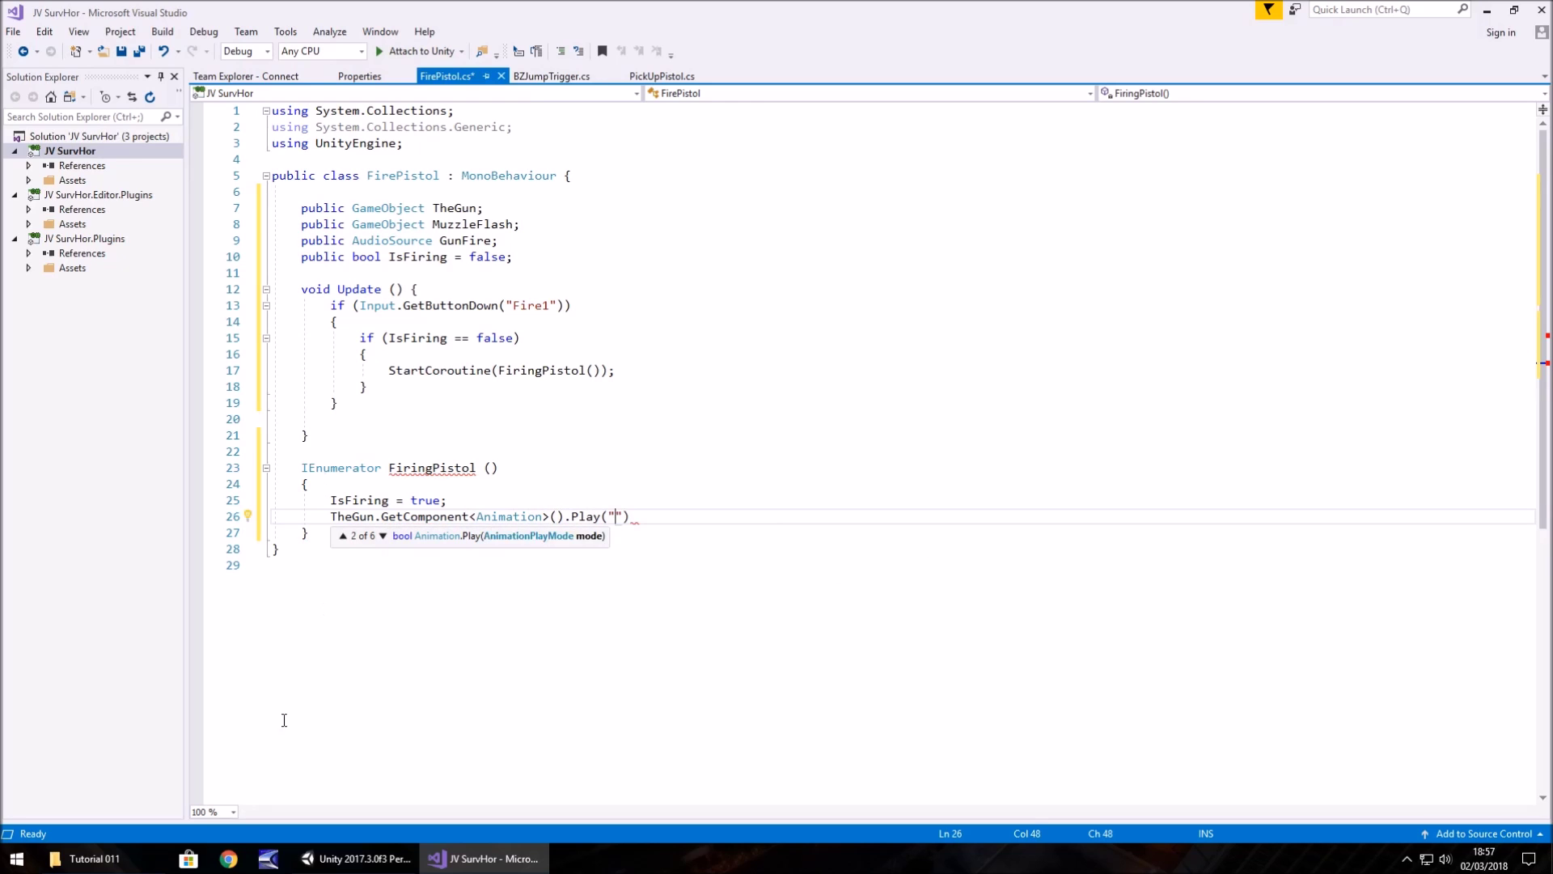
{"action": "left_click", "coordinate": [356, 858]}
{"action": "left_click", "coordinate": [59, 133]}
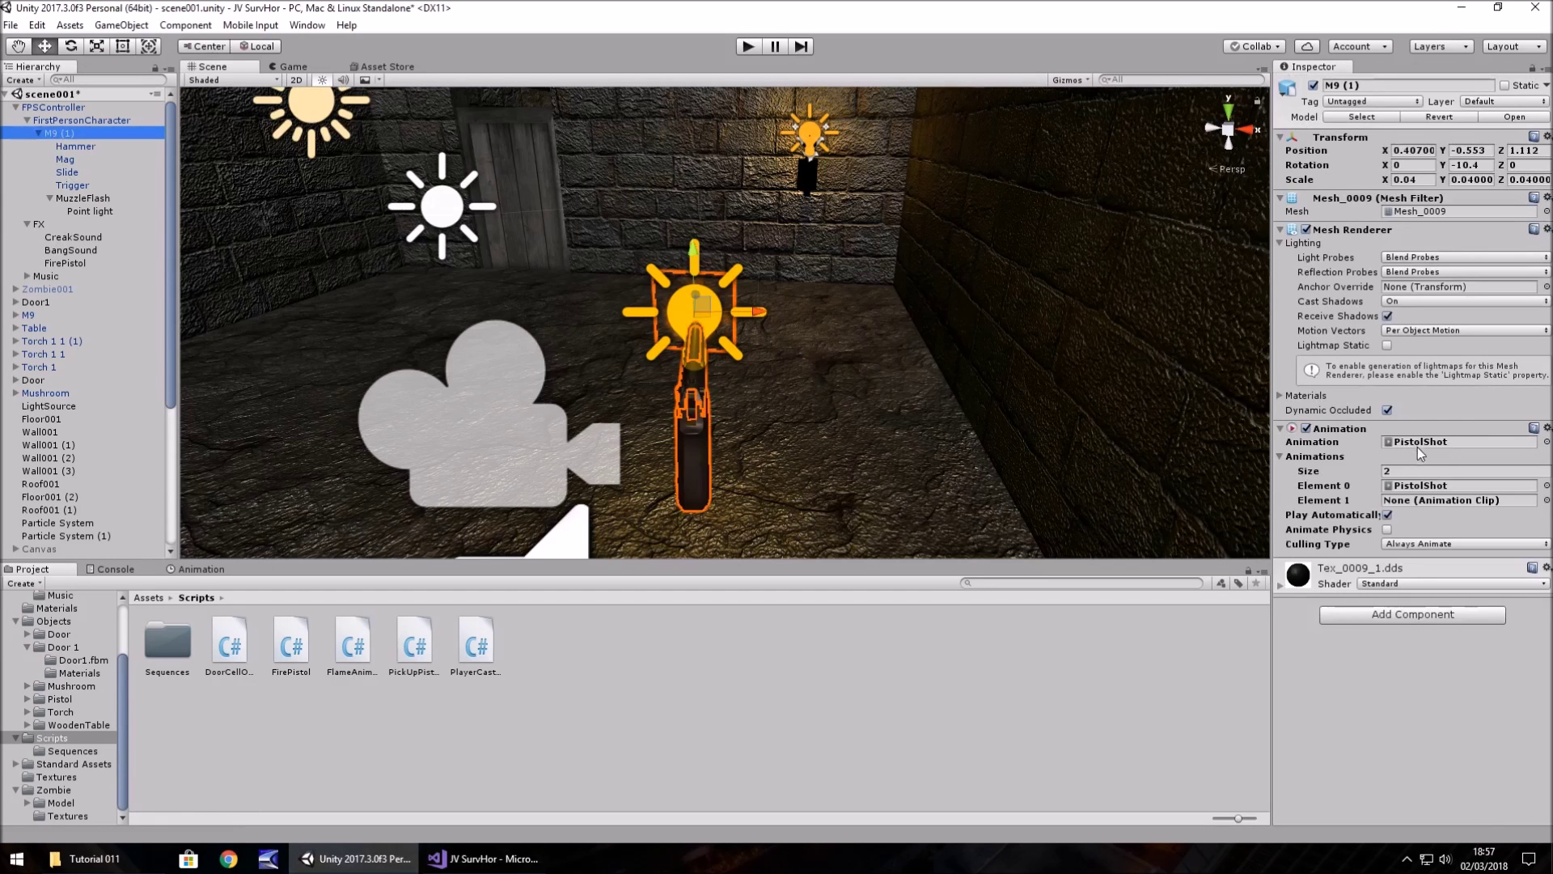
Step: Set M9 (1)'s Animation clip count to 1 and turn off Play Automatically
{"action": "left_click", "coordinate": [1405, 469]}
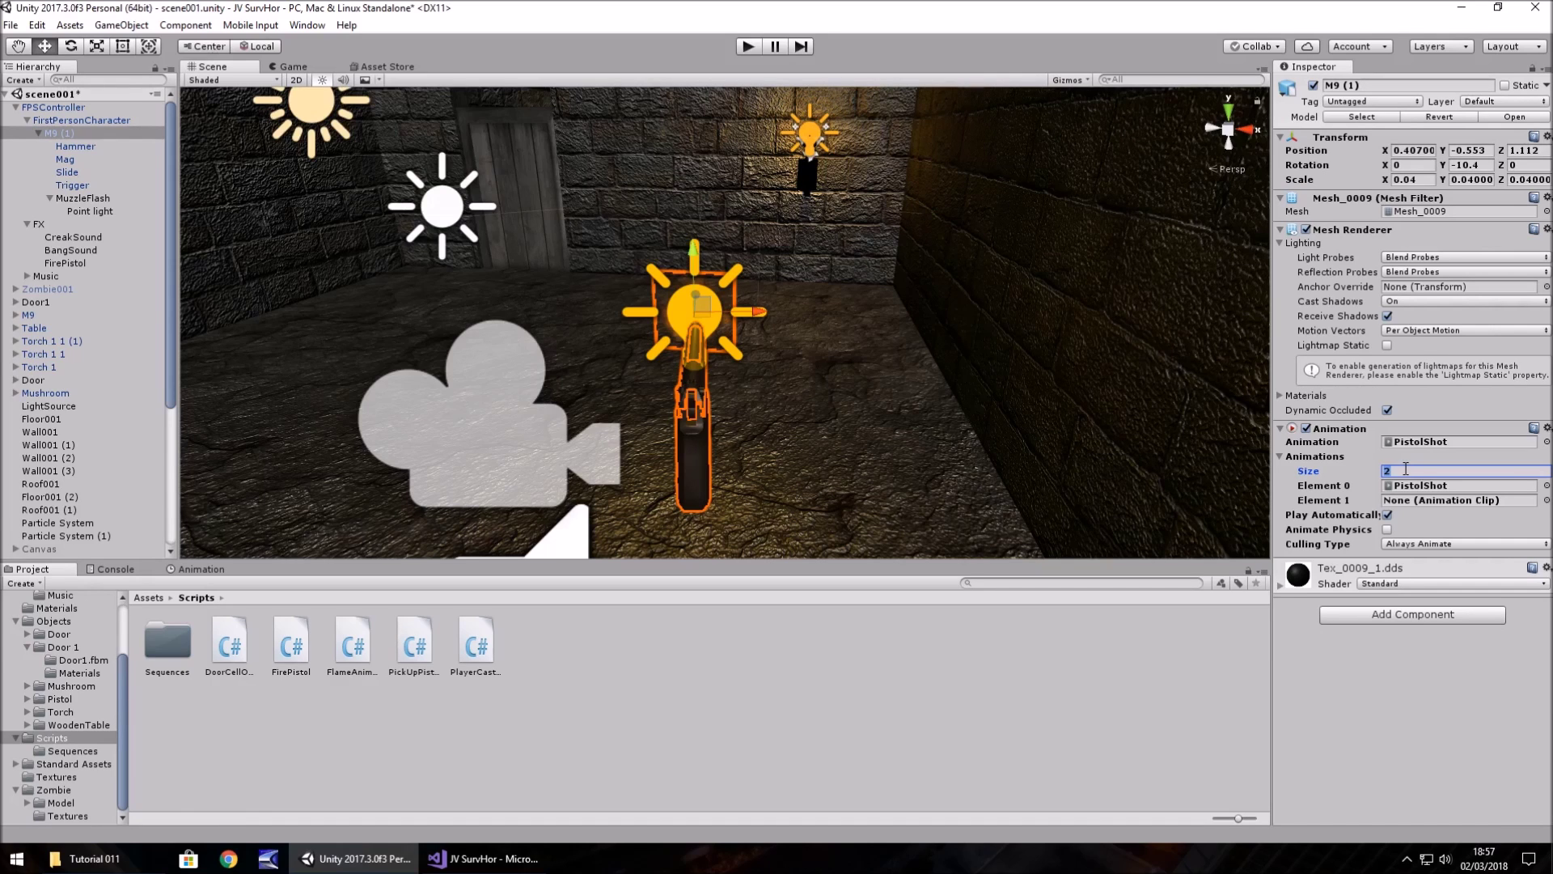
{"action": "type", "text": "1"}
{"action": "key", "text": "Return"}
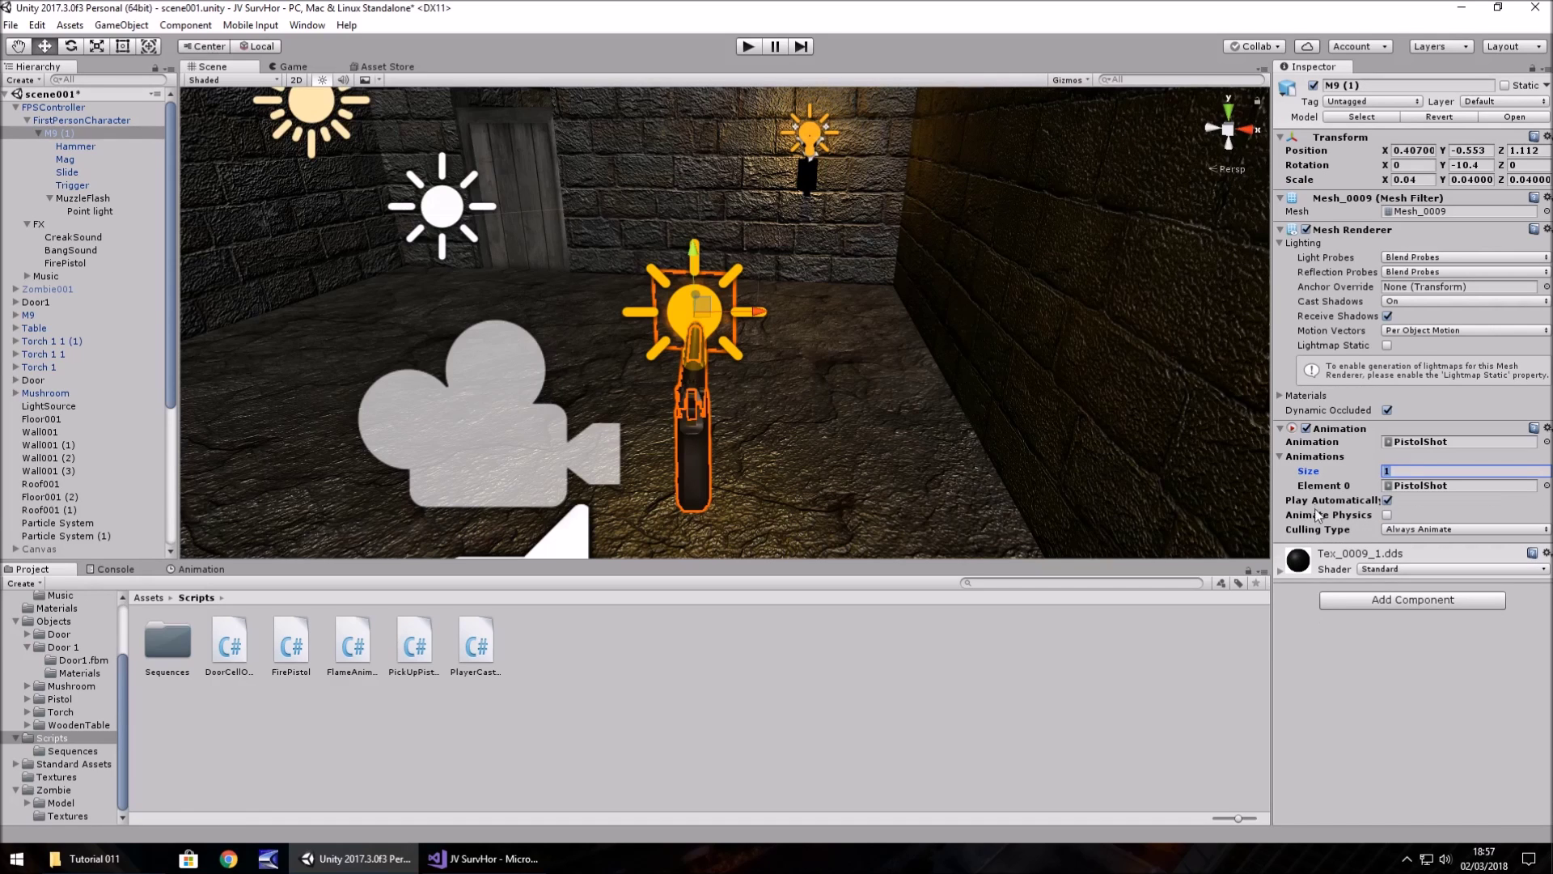
{"action": "left_click", "coordinate": [1388, 501]}
Step: Finish Play("PistolShot"), then add MuzzleFlash.SetActive(true); and GunFire.Play(); to FiringPistol
{"action": "left_click", "coordinate": [483, 858]}
{"action": "type", "text": "PistolShot\");"}
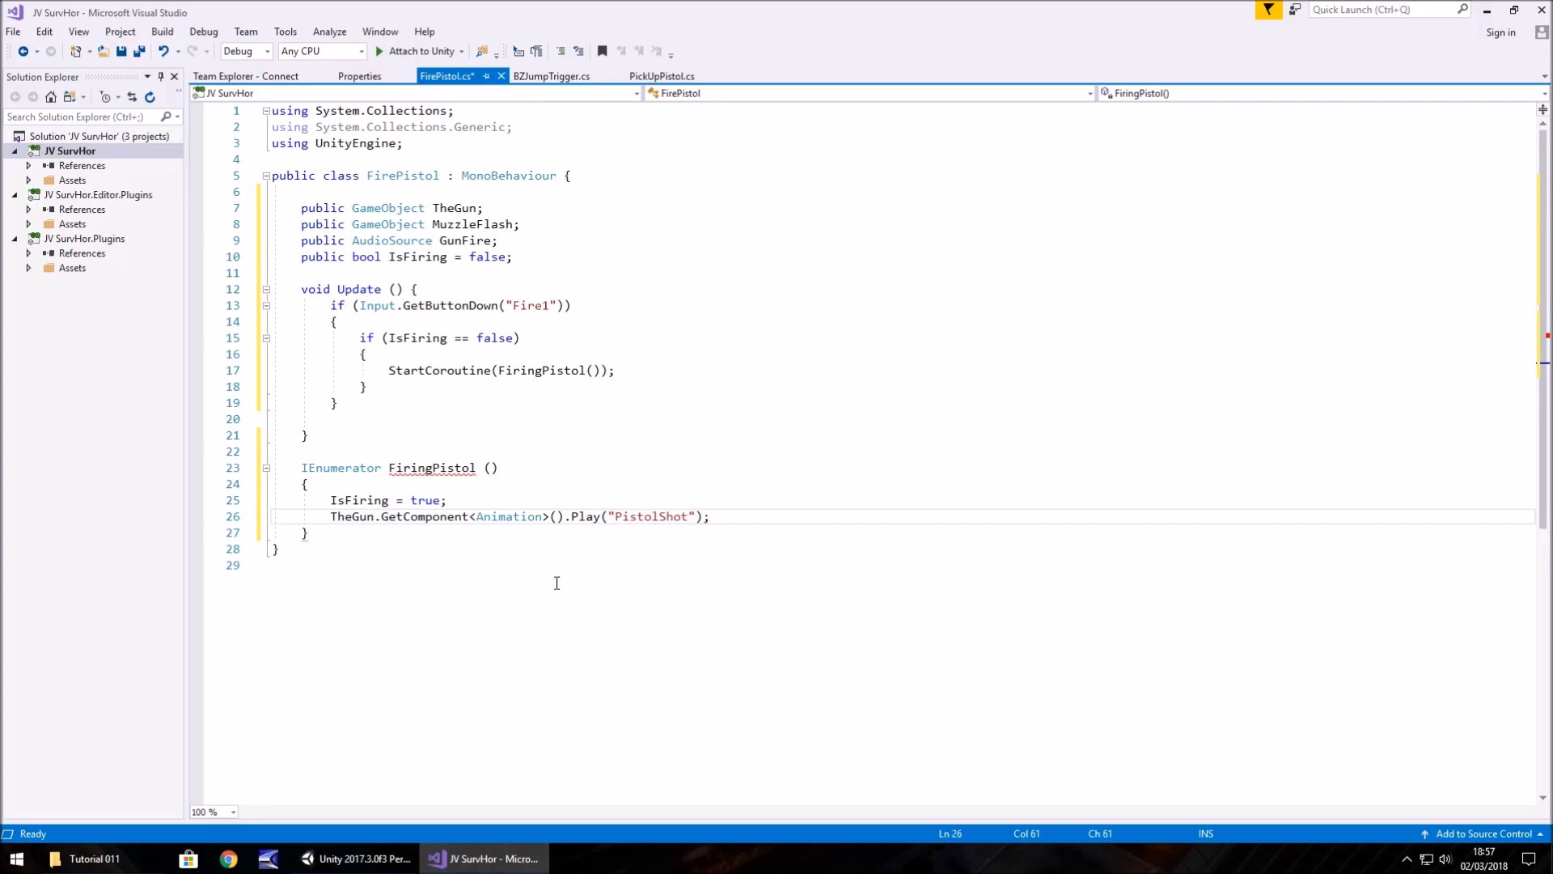
{"action": "key", "text": "Return"}
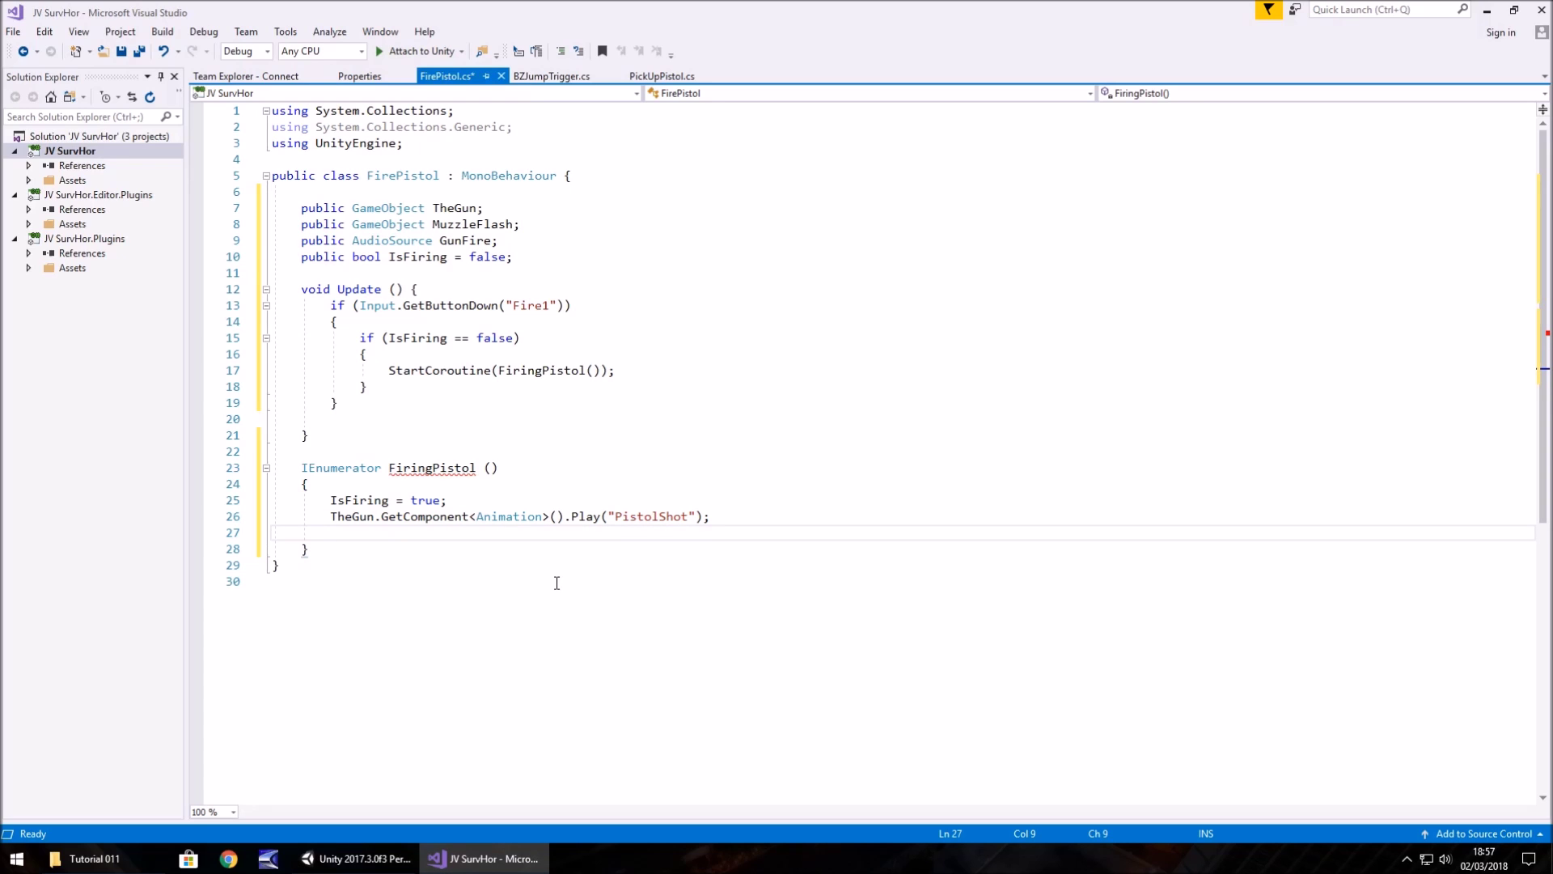
{"action": "type", "text": "MuzzleFlash"}
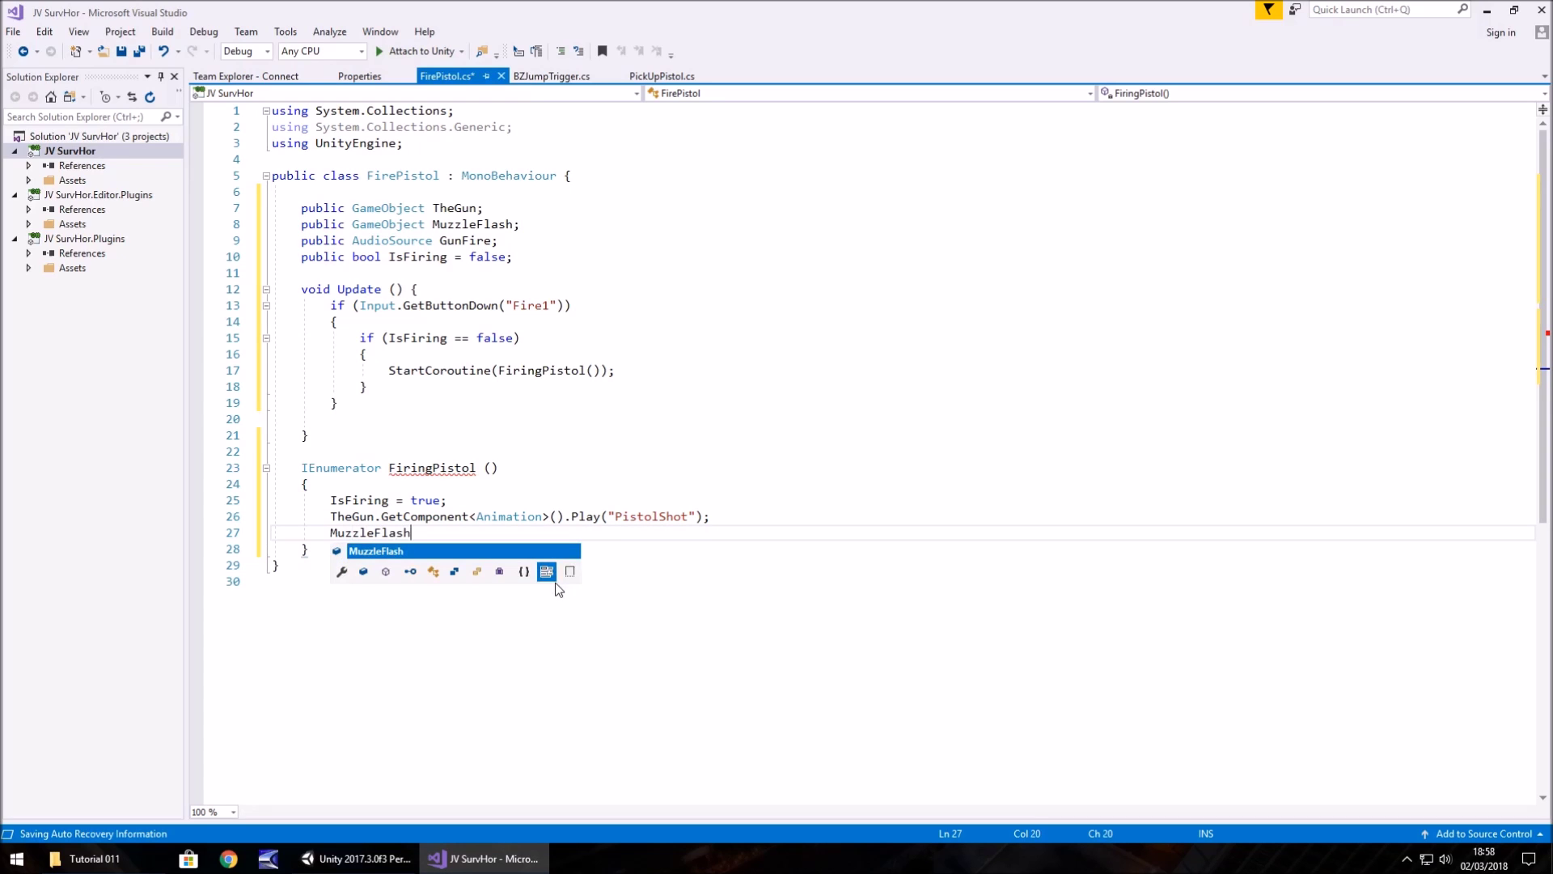
{"action": "type", "text": ".SetActri"}
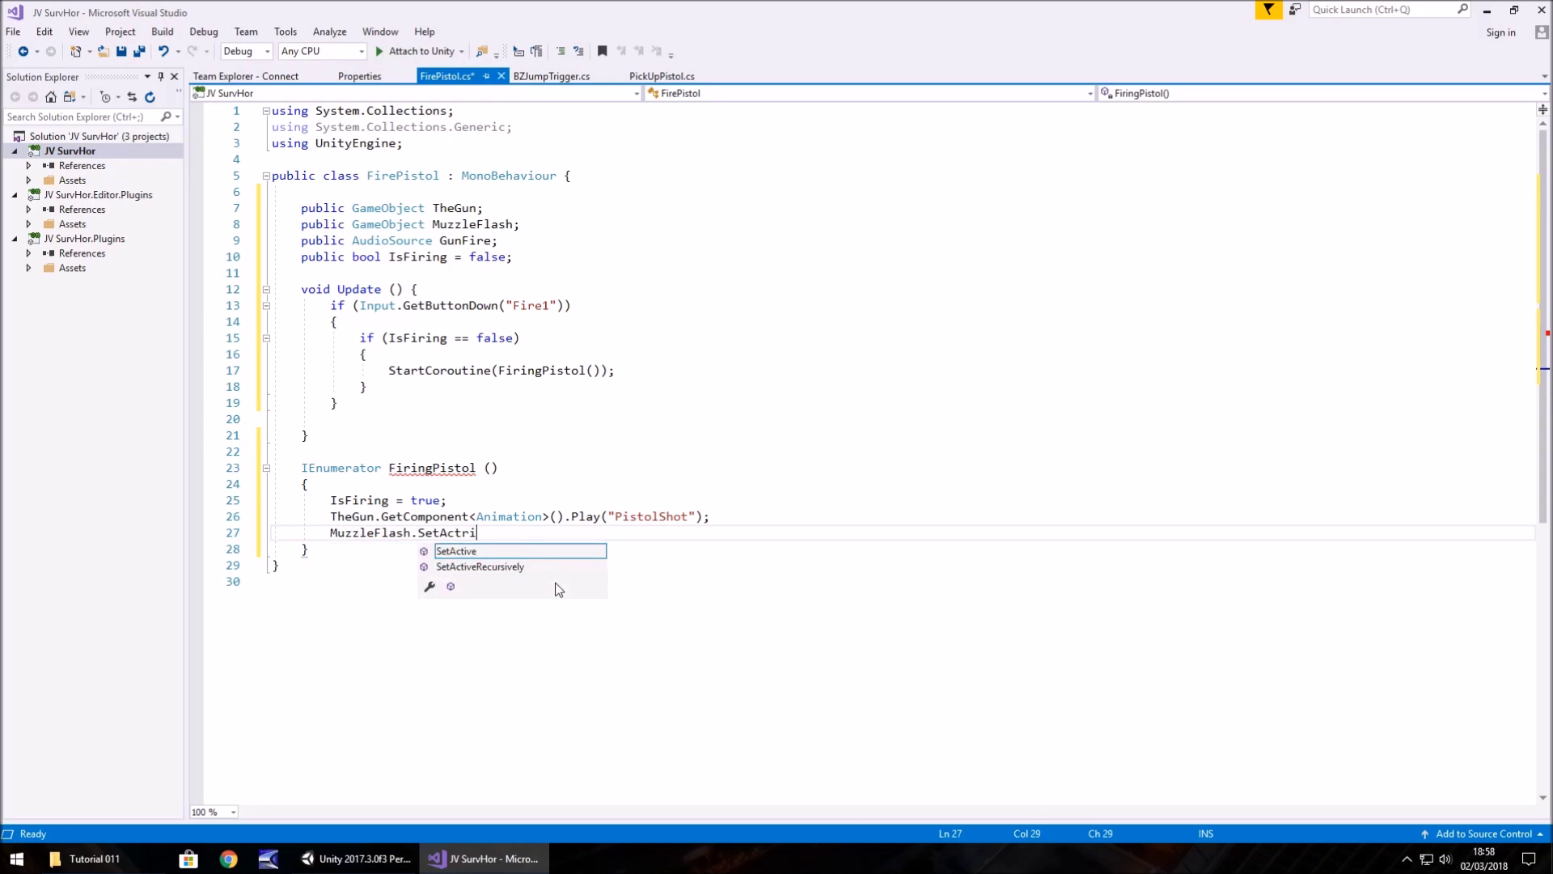
{"action": "key", "text": "BackSpace"}
{"action": "key", "text": "BackSpace"}
{"action": "type", "text": "ive(t"}
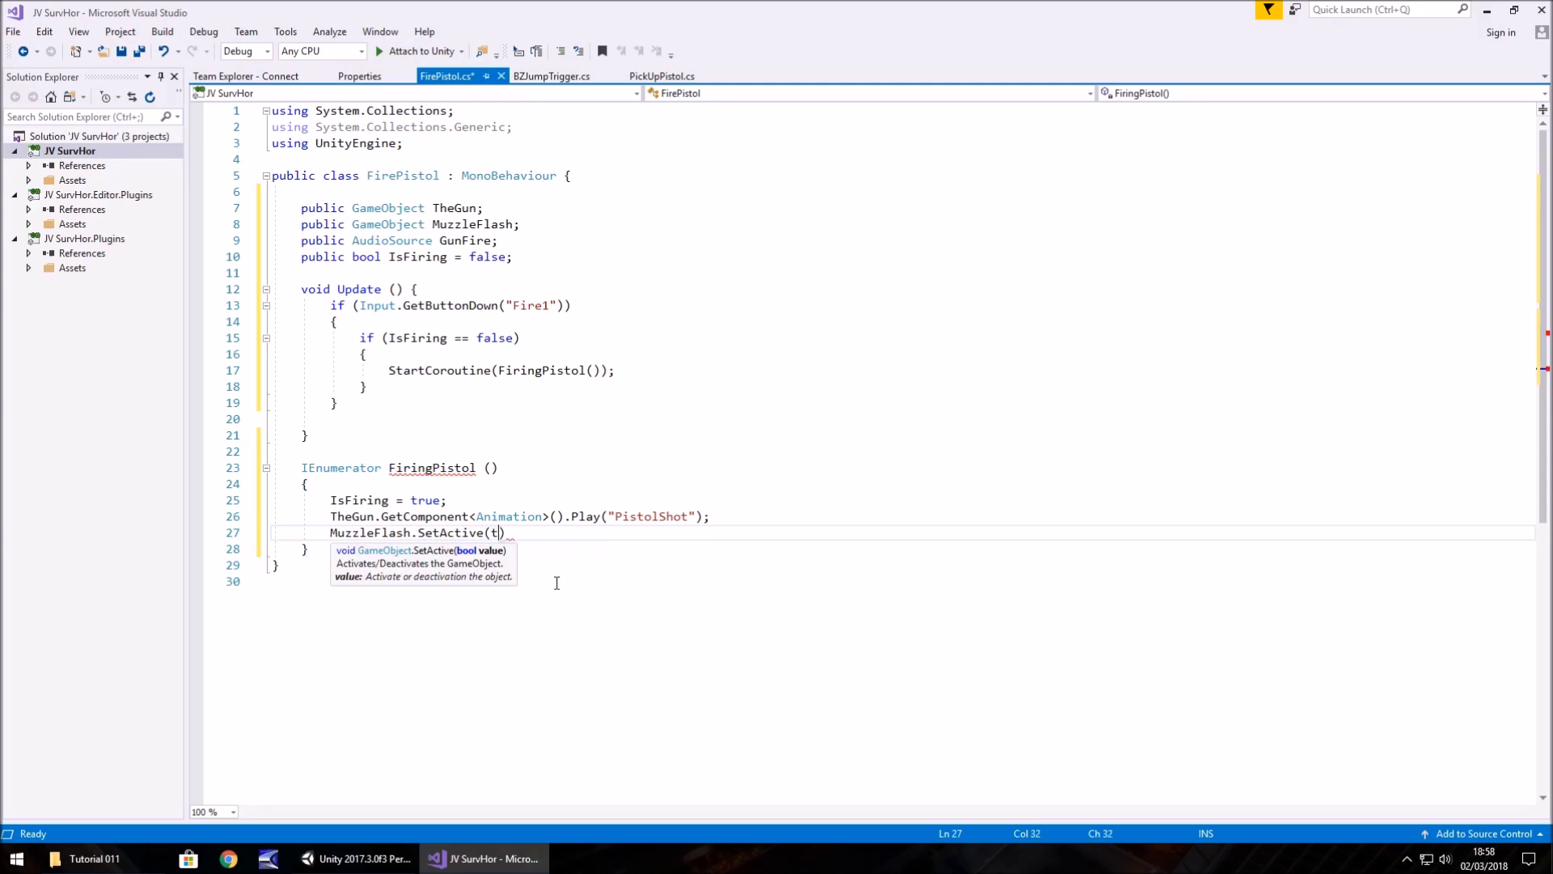
{"action": "type", "text": "rue);"}
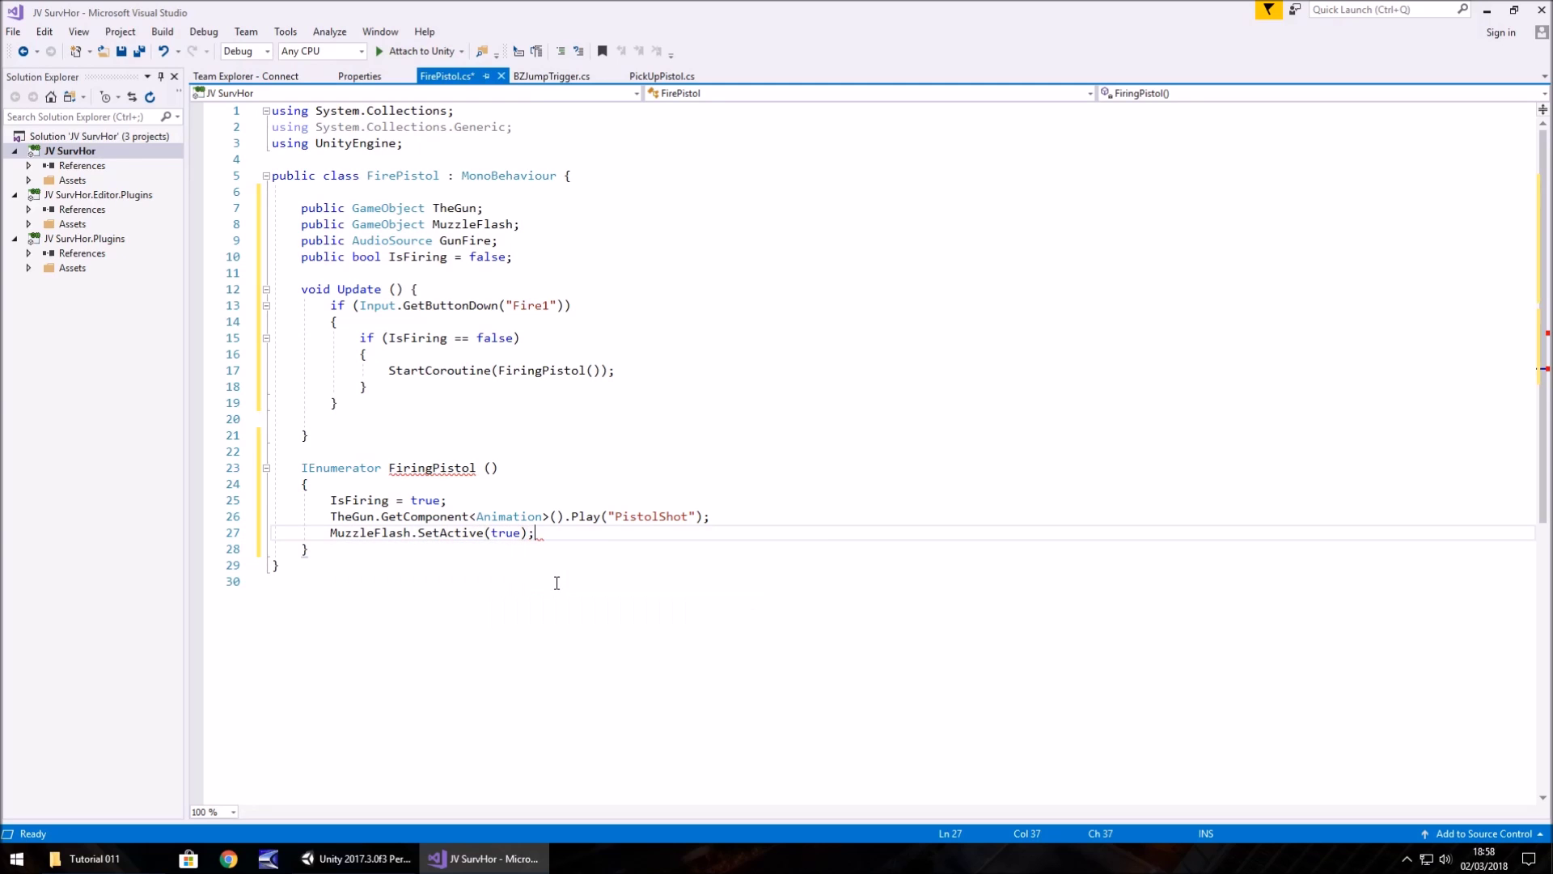
{"action": "key", "text": "Return"}
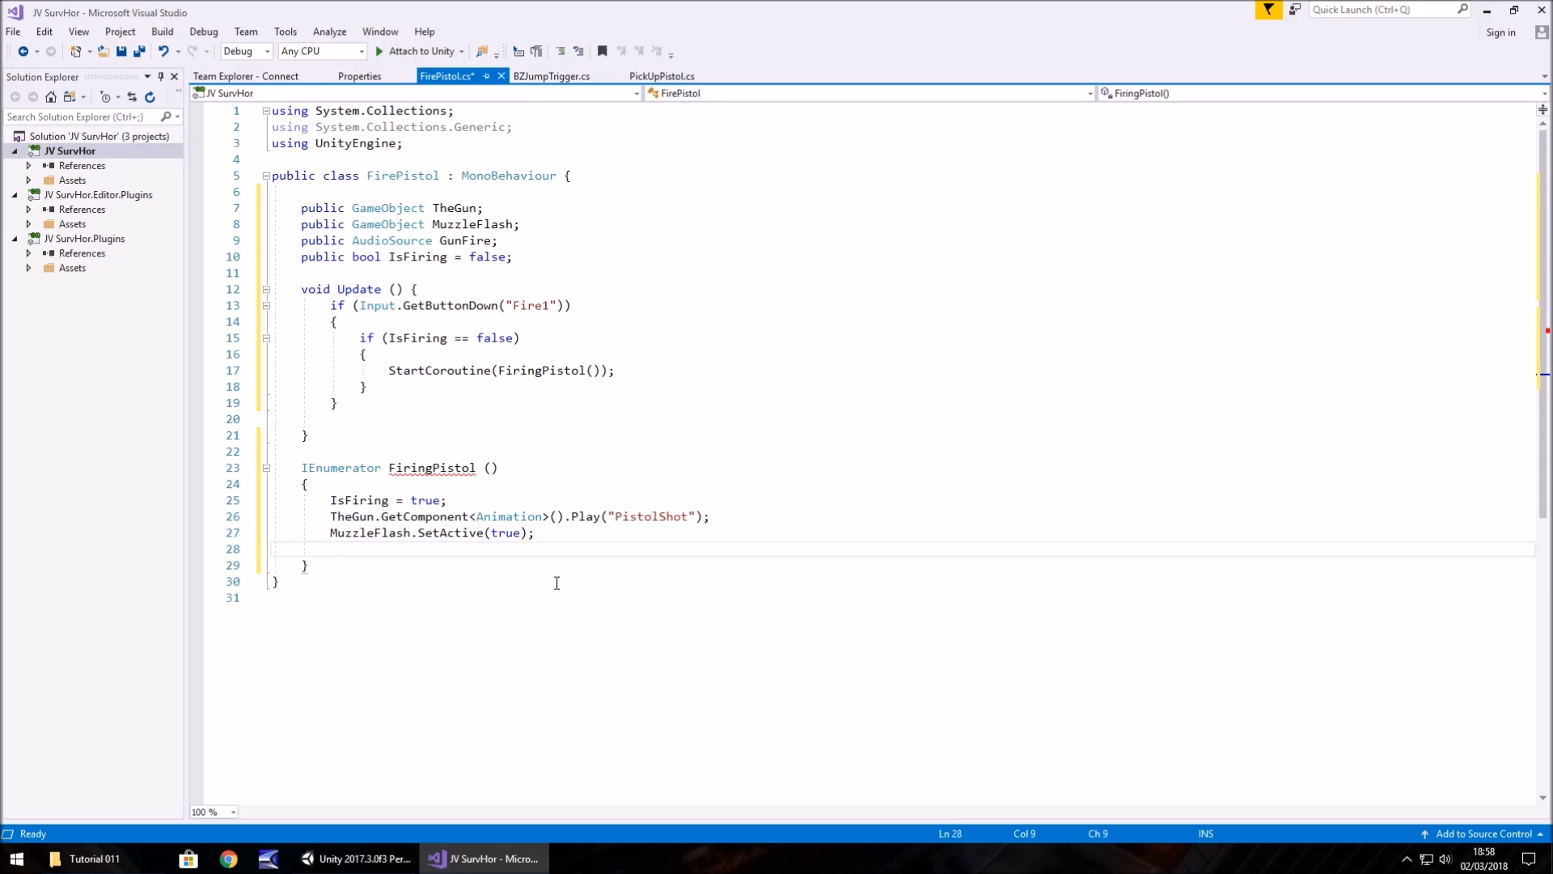
{"action": "type", "text": "GunFire."}
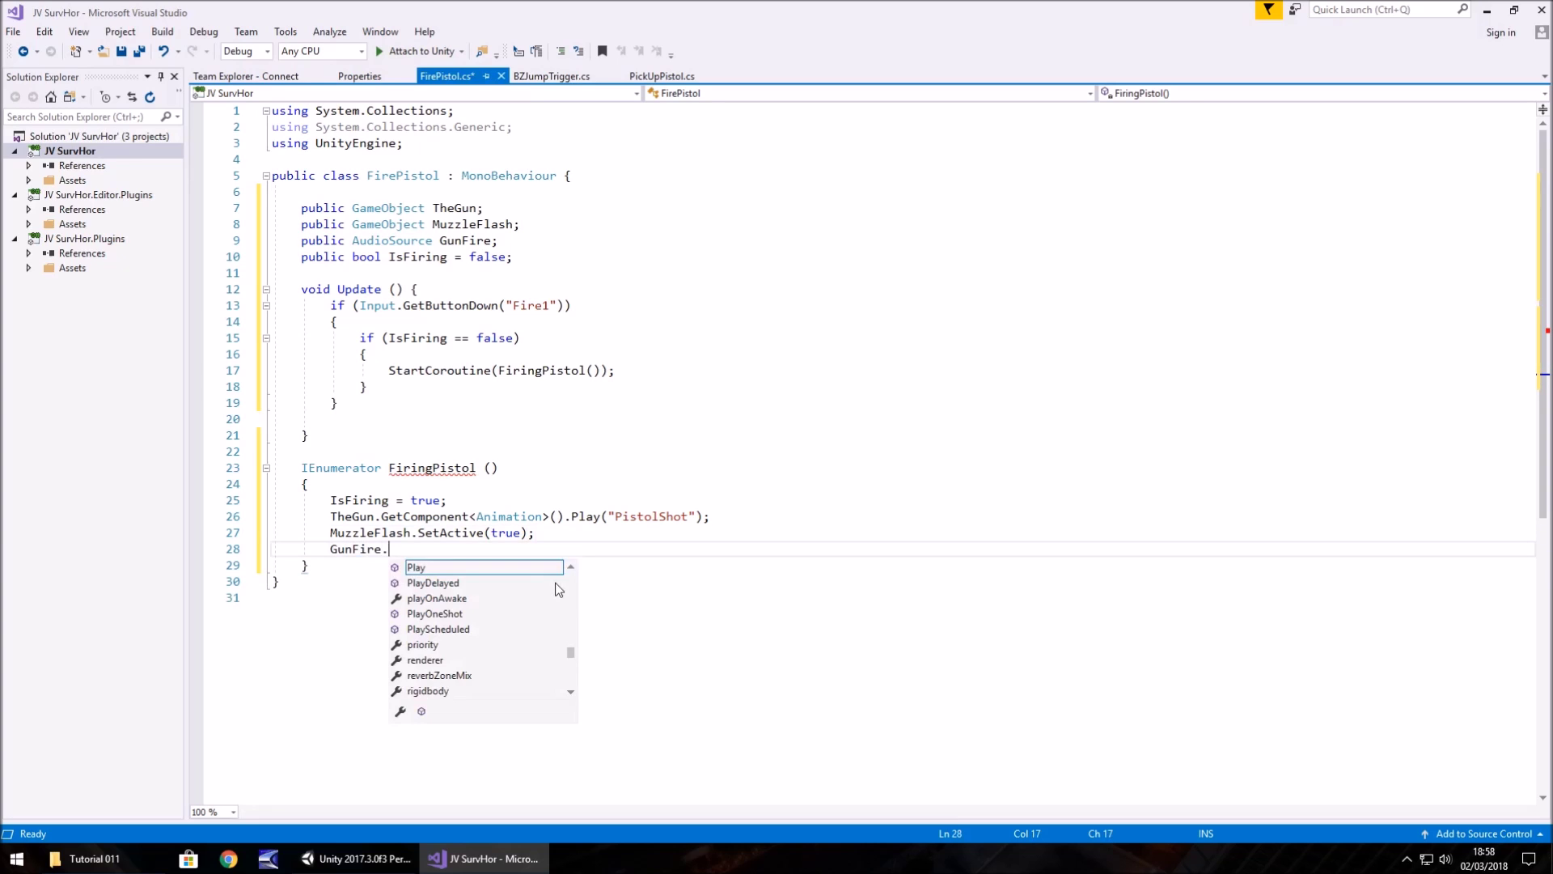
{"action": "type", "text": "Pla"}
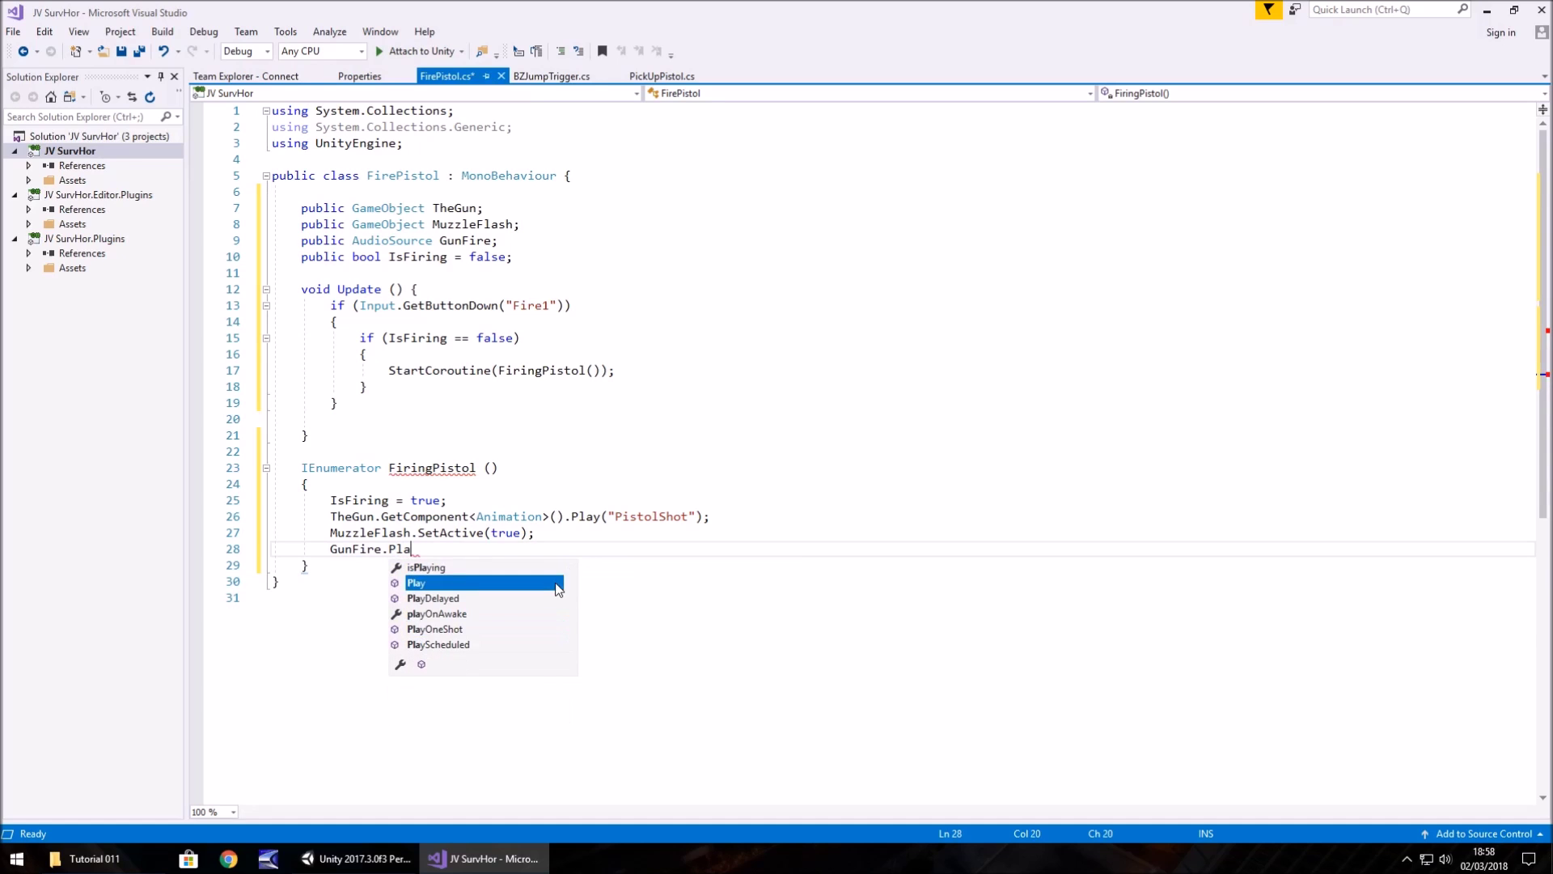
{"action": "type", "text": "y();"}
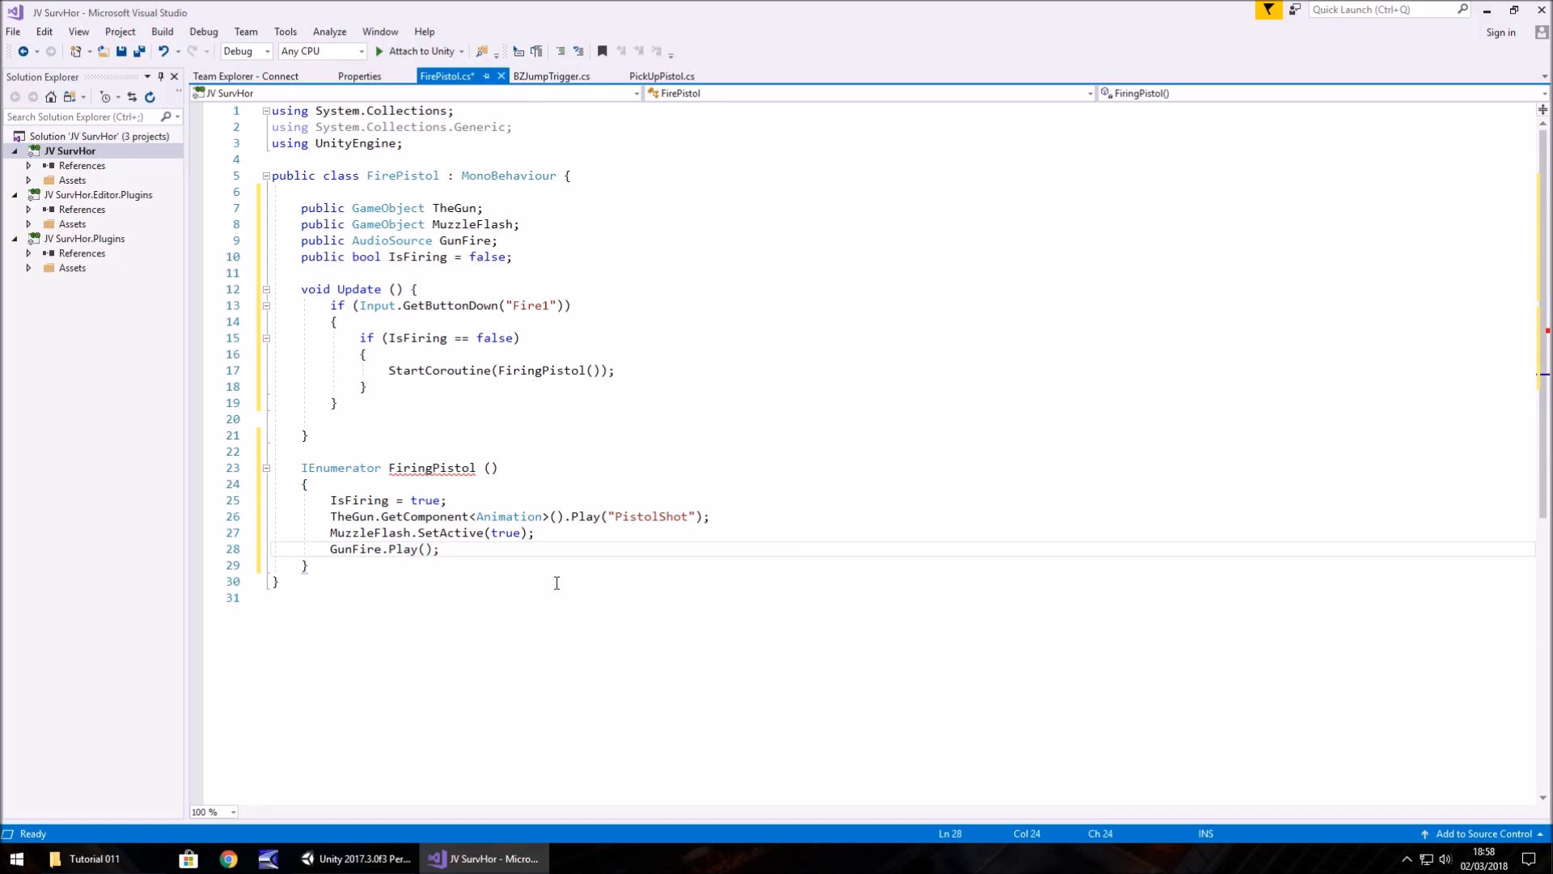
{"action": "key", "text": "Return"}
Step: Add yield return new WaitForSeconds(0.5f); and IsFiring = false;, then save FirePistol.cs
{"action": "type", "text": "yield return new WaitForSeconds(0.5f"}
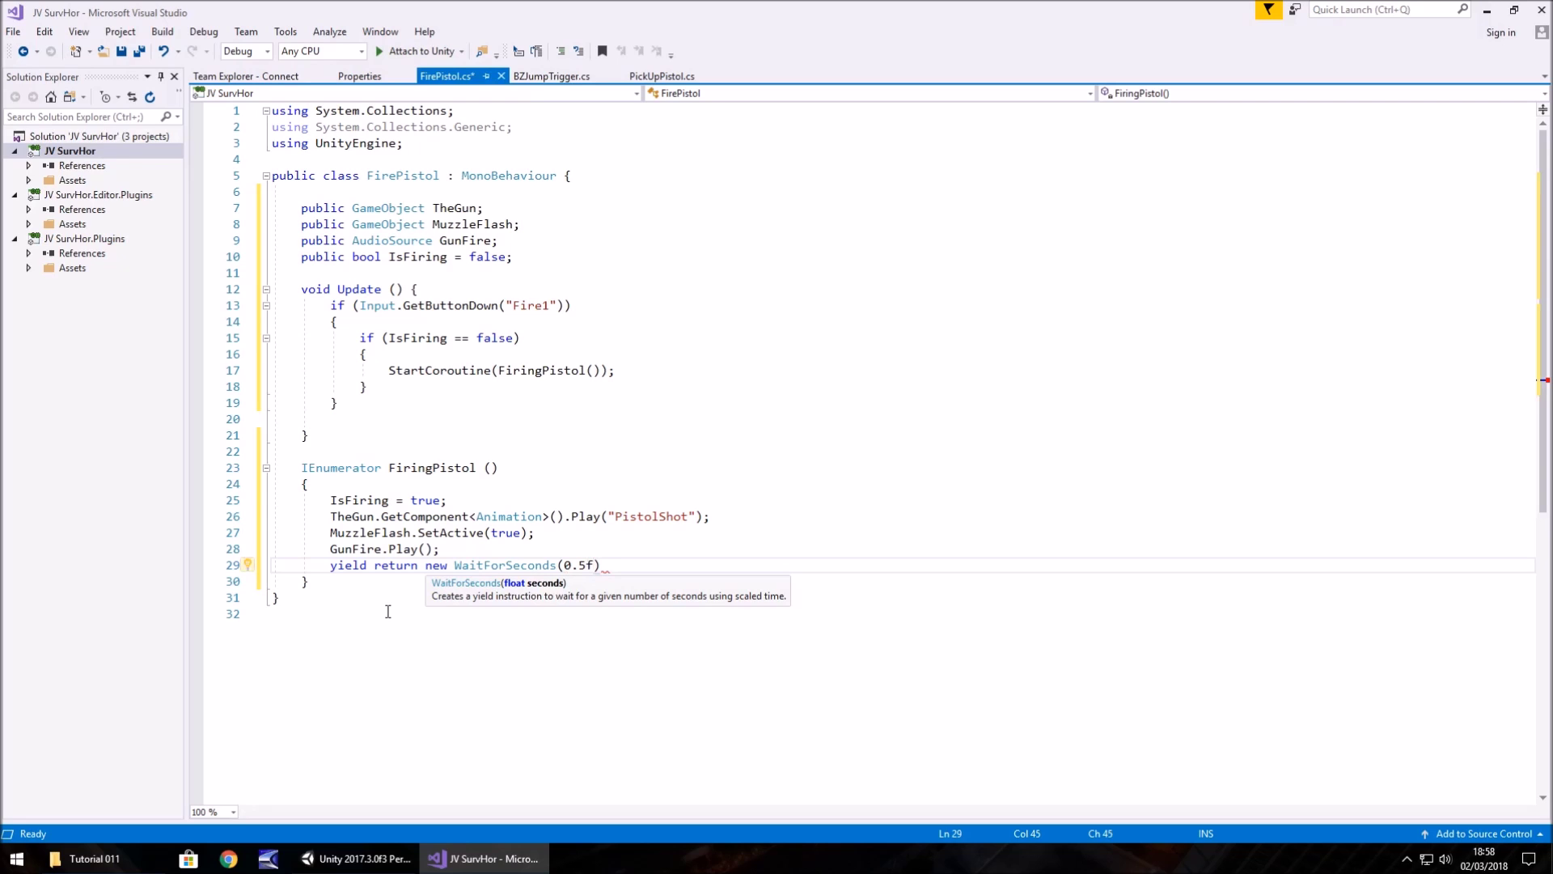
{"action": "type", "text": ");"}
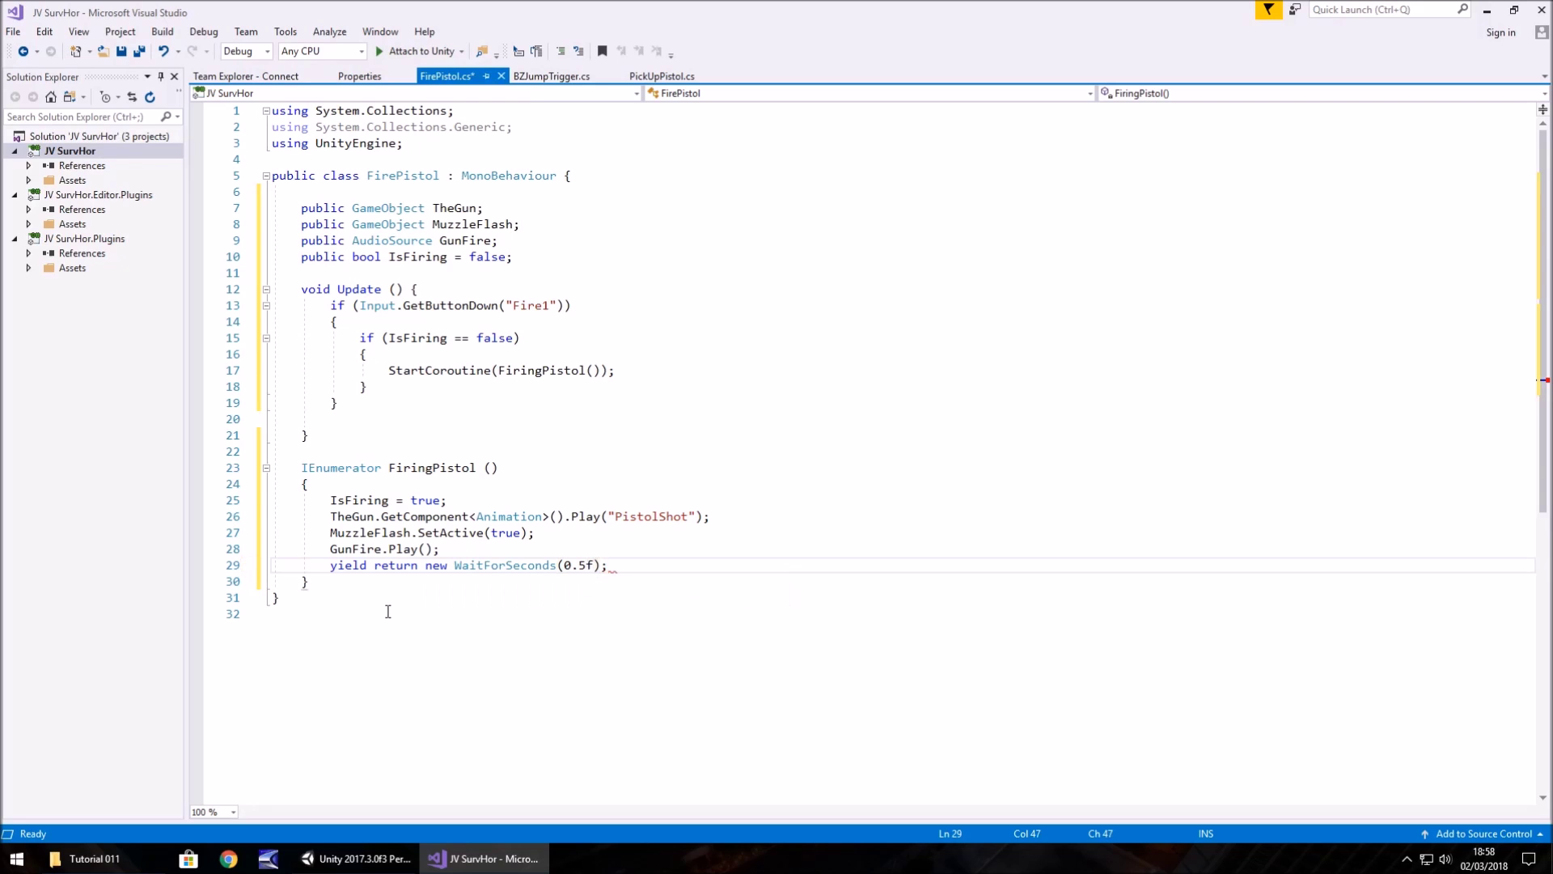
{"action": "key", "text": "Return"}
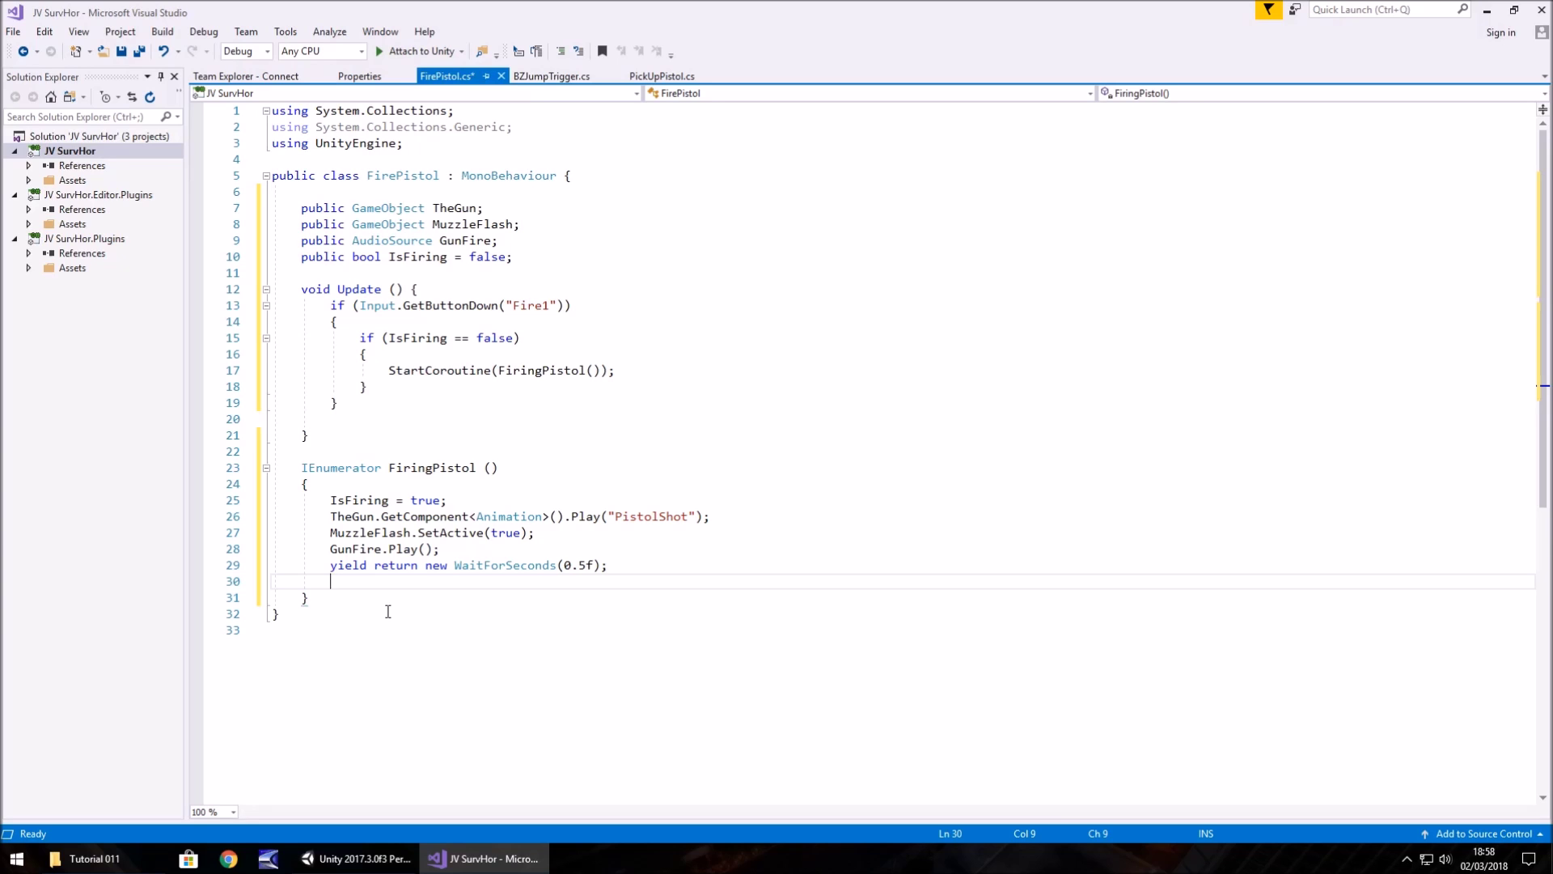
{"action": "type", "text": "IsFiring"}
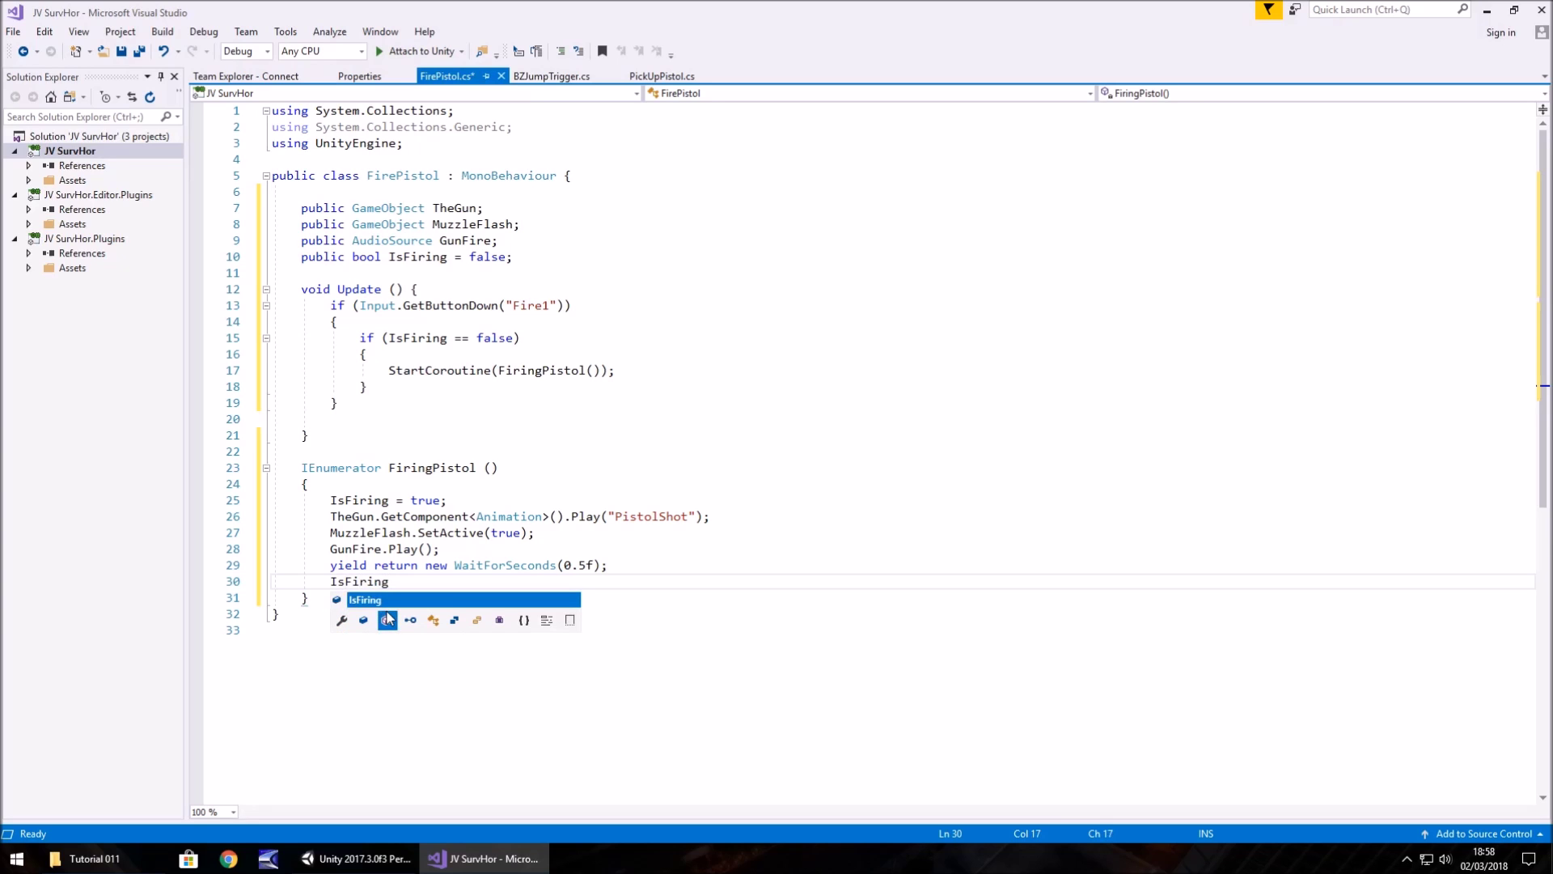
{"action": "type", "text": " = false;"}
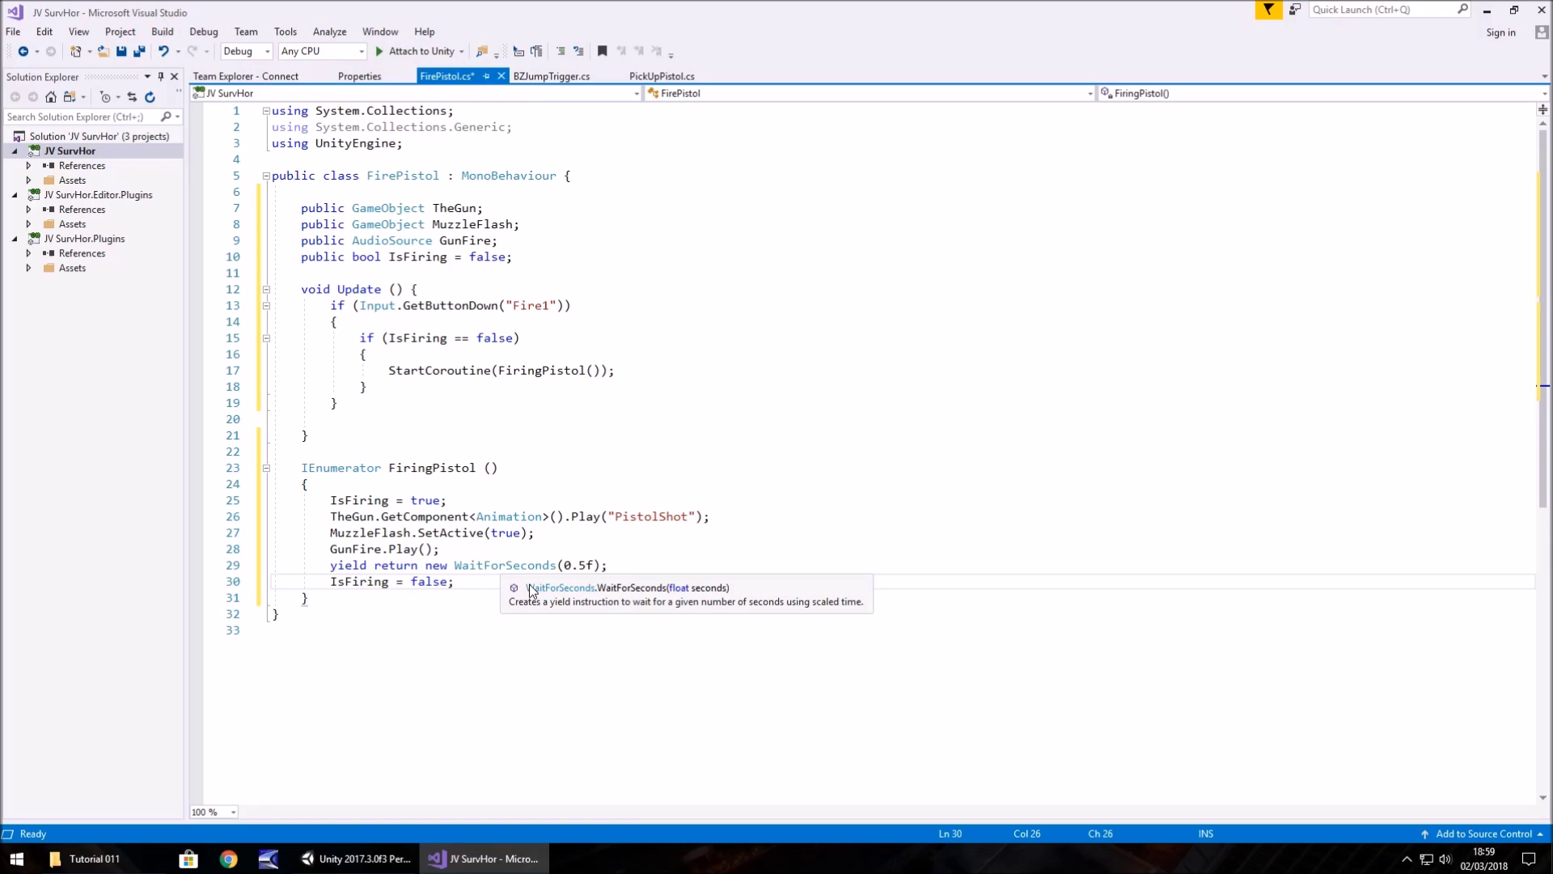
{"action": "key", "text": "ctrl+s"}
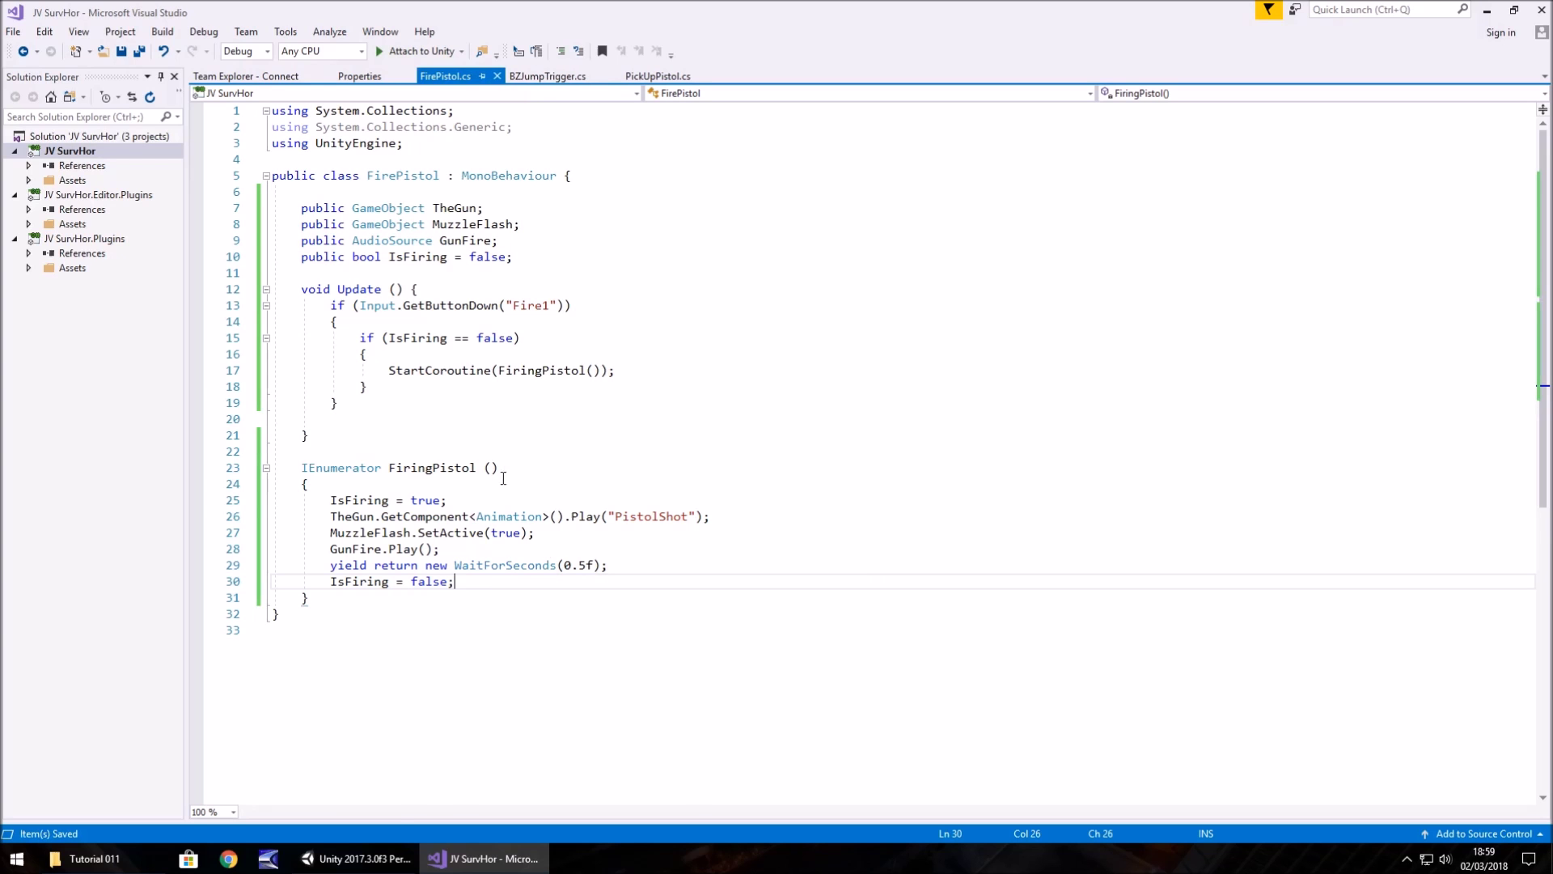
Step: Attach FirePistol.cs to M9 (1), assigning M9 (1), MuzzleFlash and the FirePistol audio source to its fields
{"action": "left_click", "coordinate": [356, 859]}
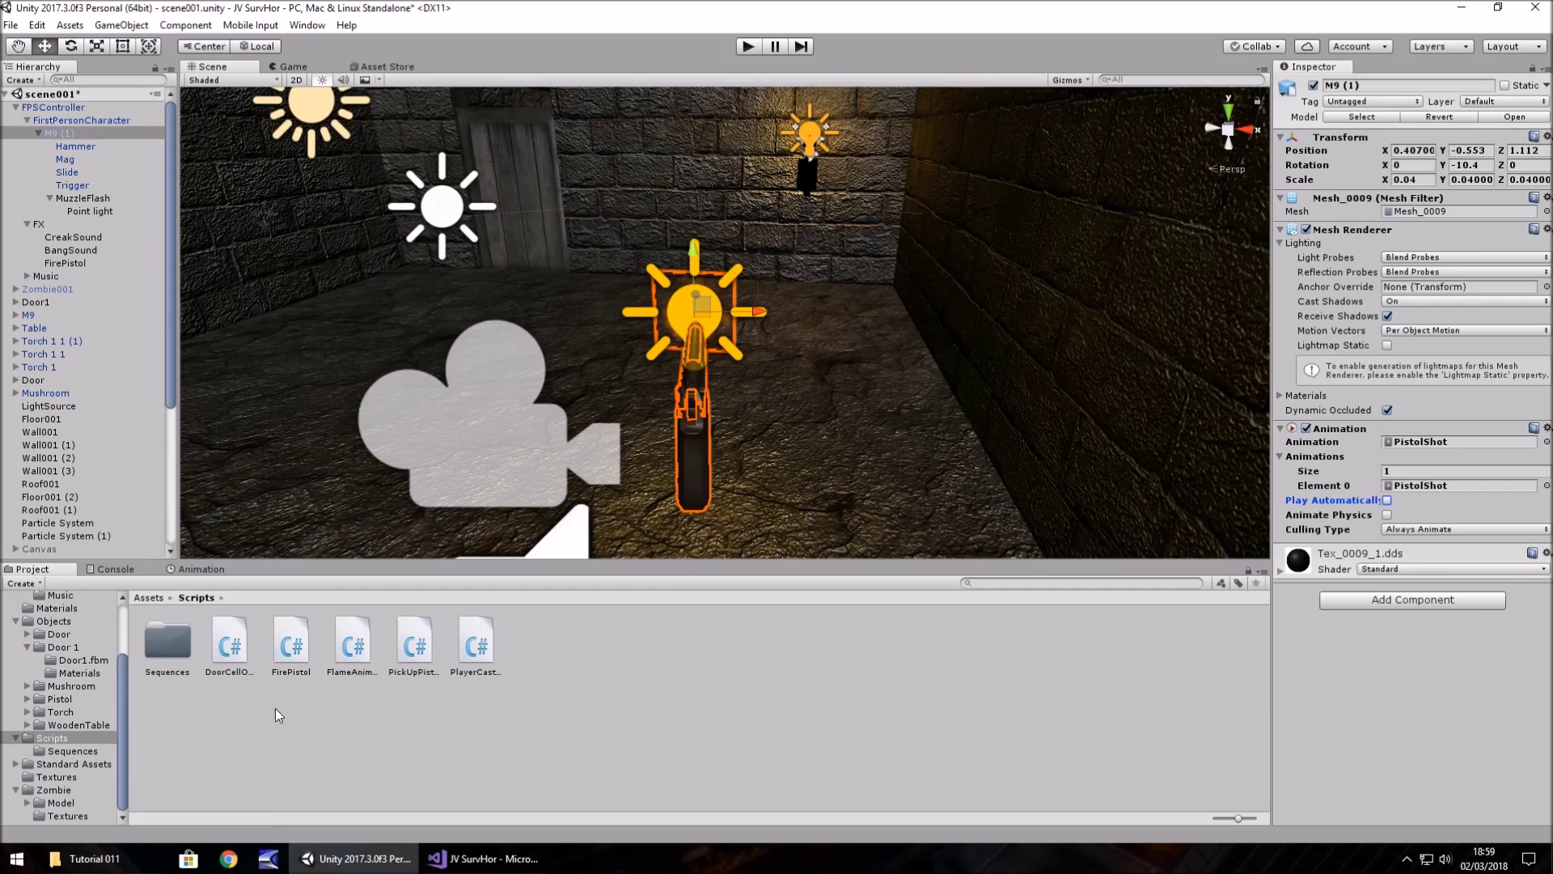
{"action": "left_click_drag", "start_coordinate": [311, 668], "coordinate": [60, 132]}
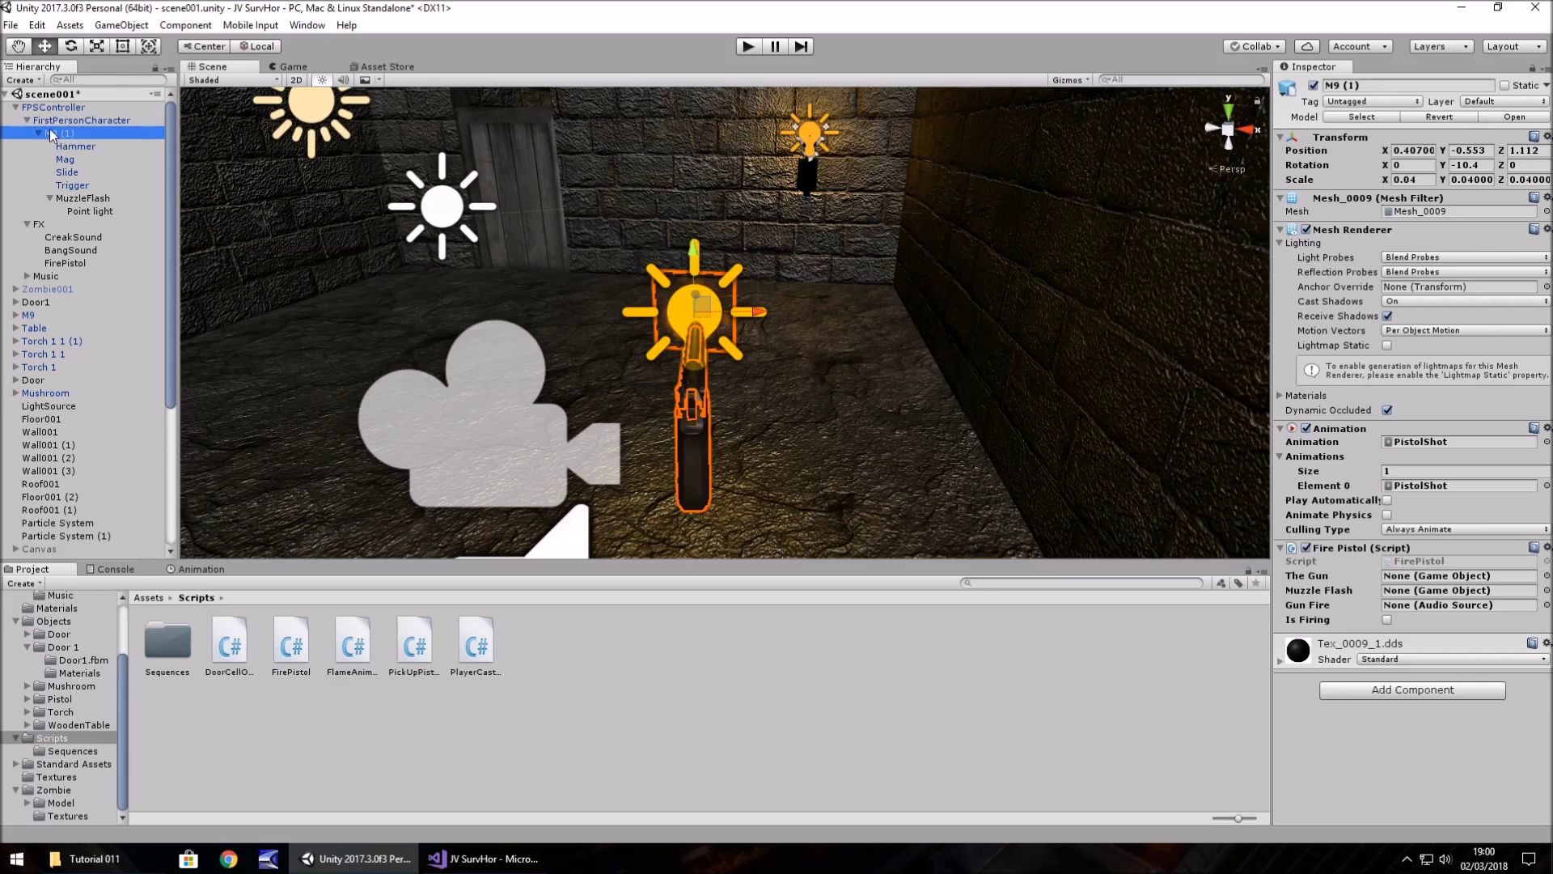
{"action": "left_click_drag", "start_coordinate": [50, 133], "coordinate": [1435, 575]}
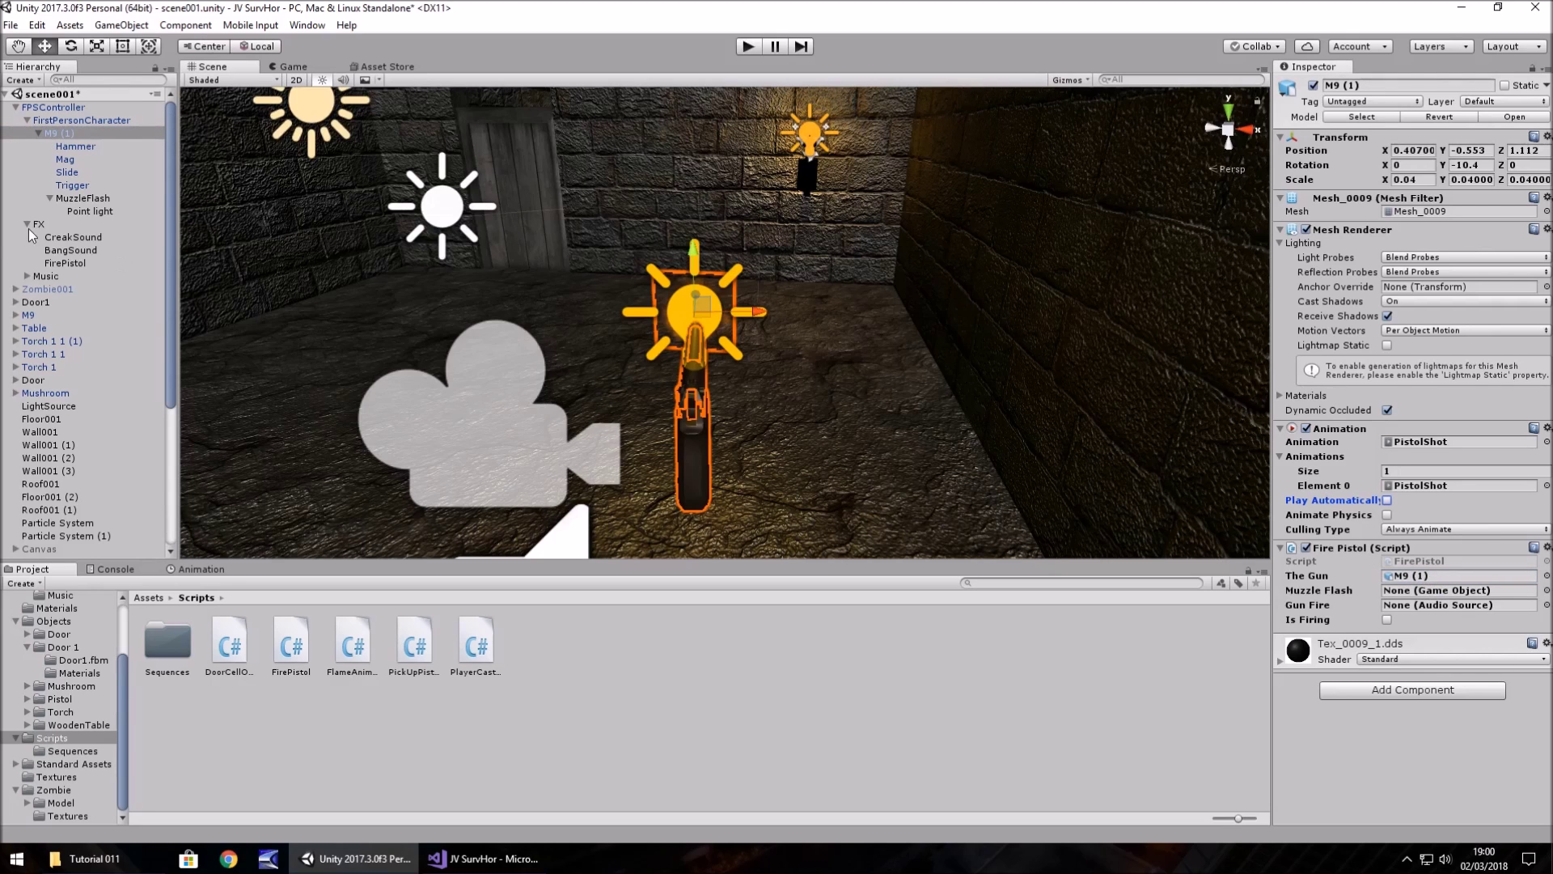
{"action": "left_click_drag", "start_coordinate": [85, 203], "coordinate": [1403, 595]}
{"action": "left_click_drag", "start_coordinate": [63, 267], "coordinate": [1411, 607]}
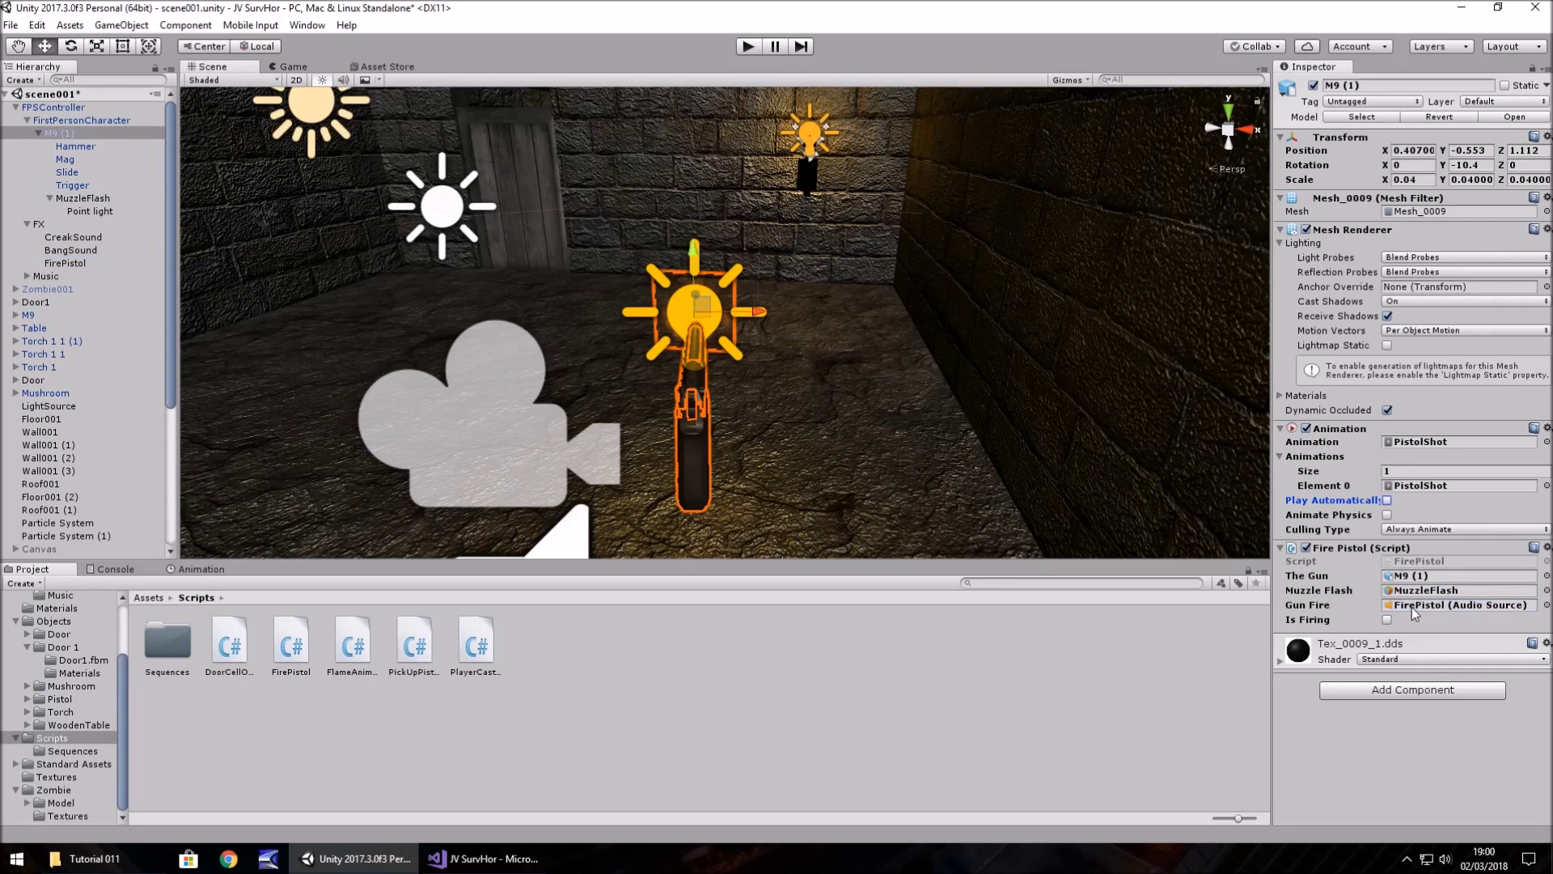
{"action": "left_click", "coordinate": [83, 198]}
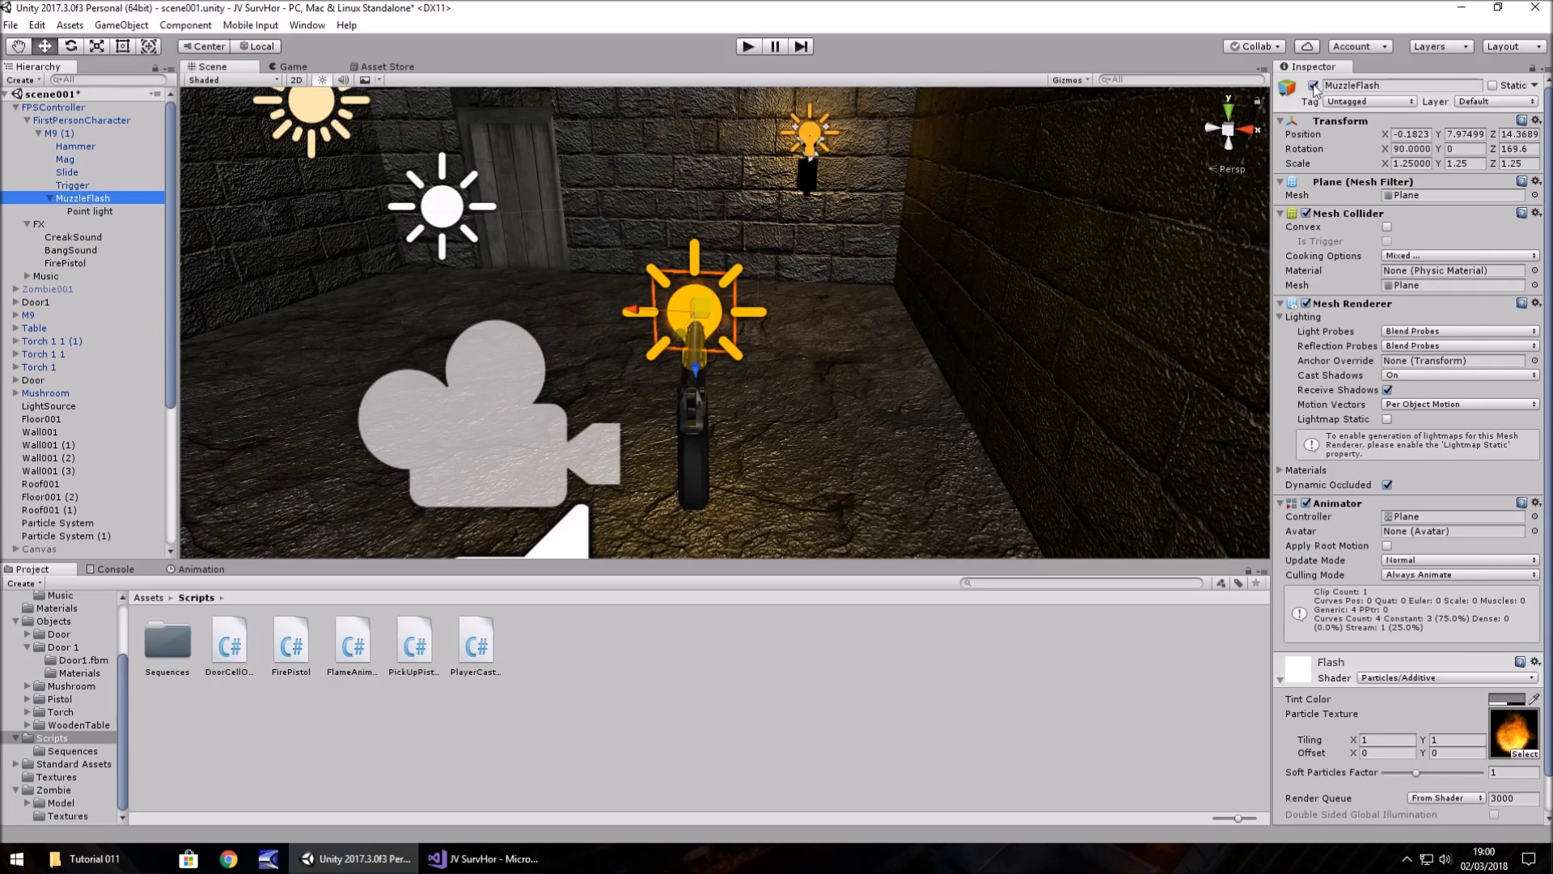
Step: Deactivate MuzzleFlash, then play-test the scene and fire the pistol to see the flash
{"action": "left_click", "coordinate": [1313, 86]}
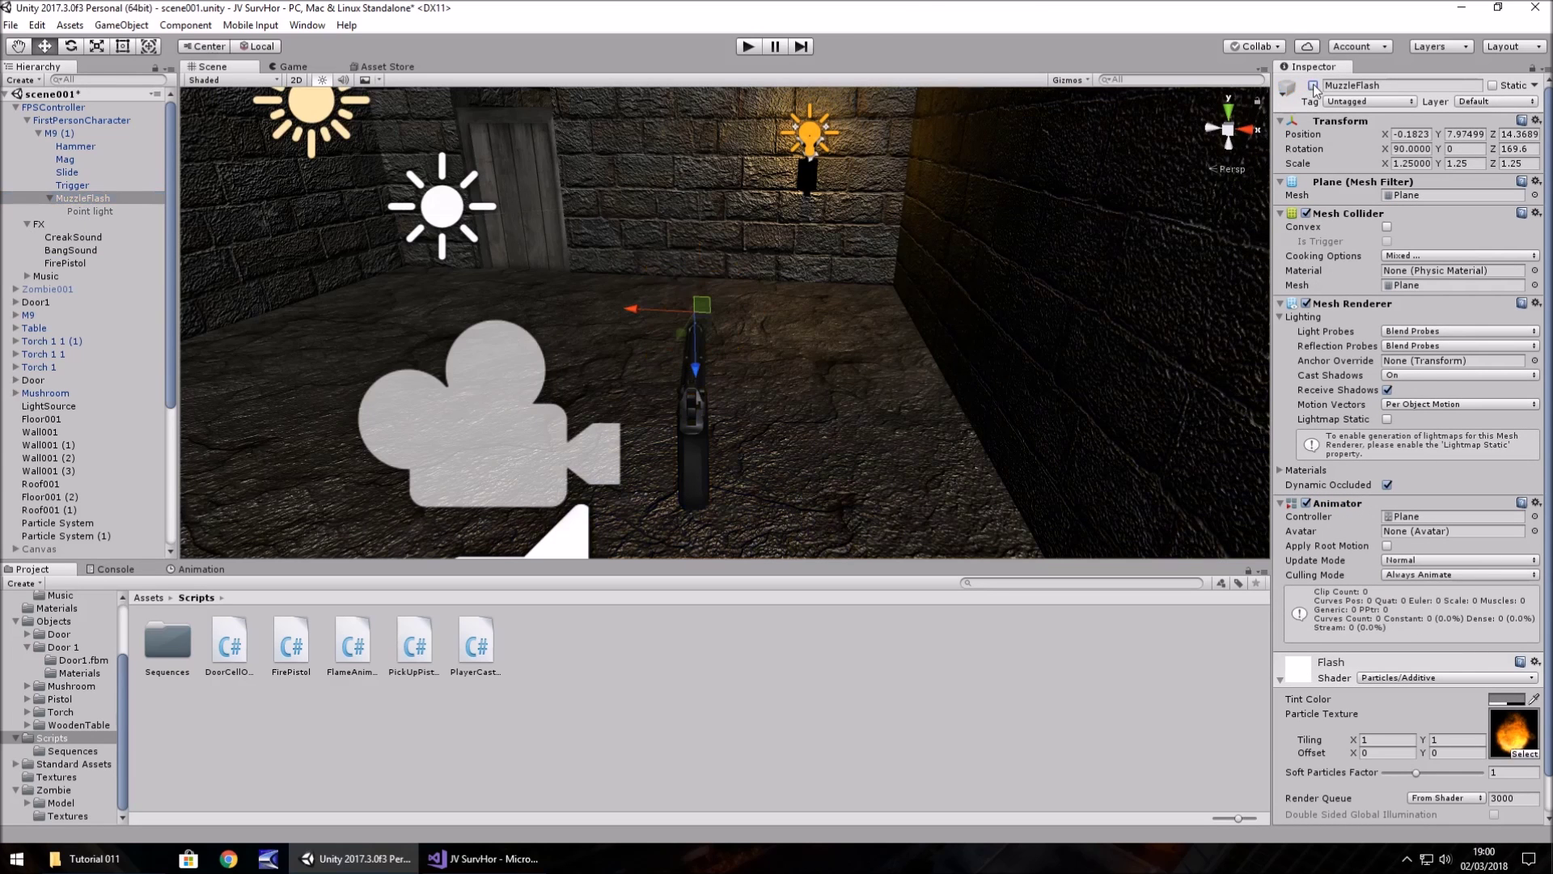
{"action": "left_click", "coordinate": [751, 49]}
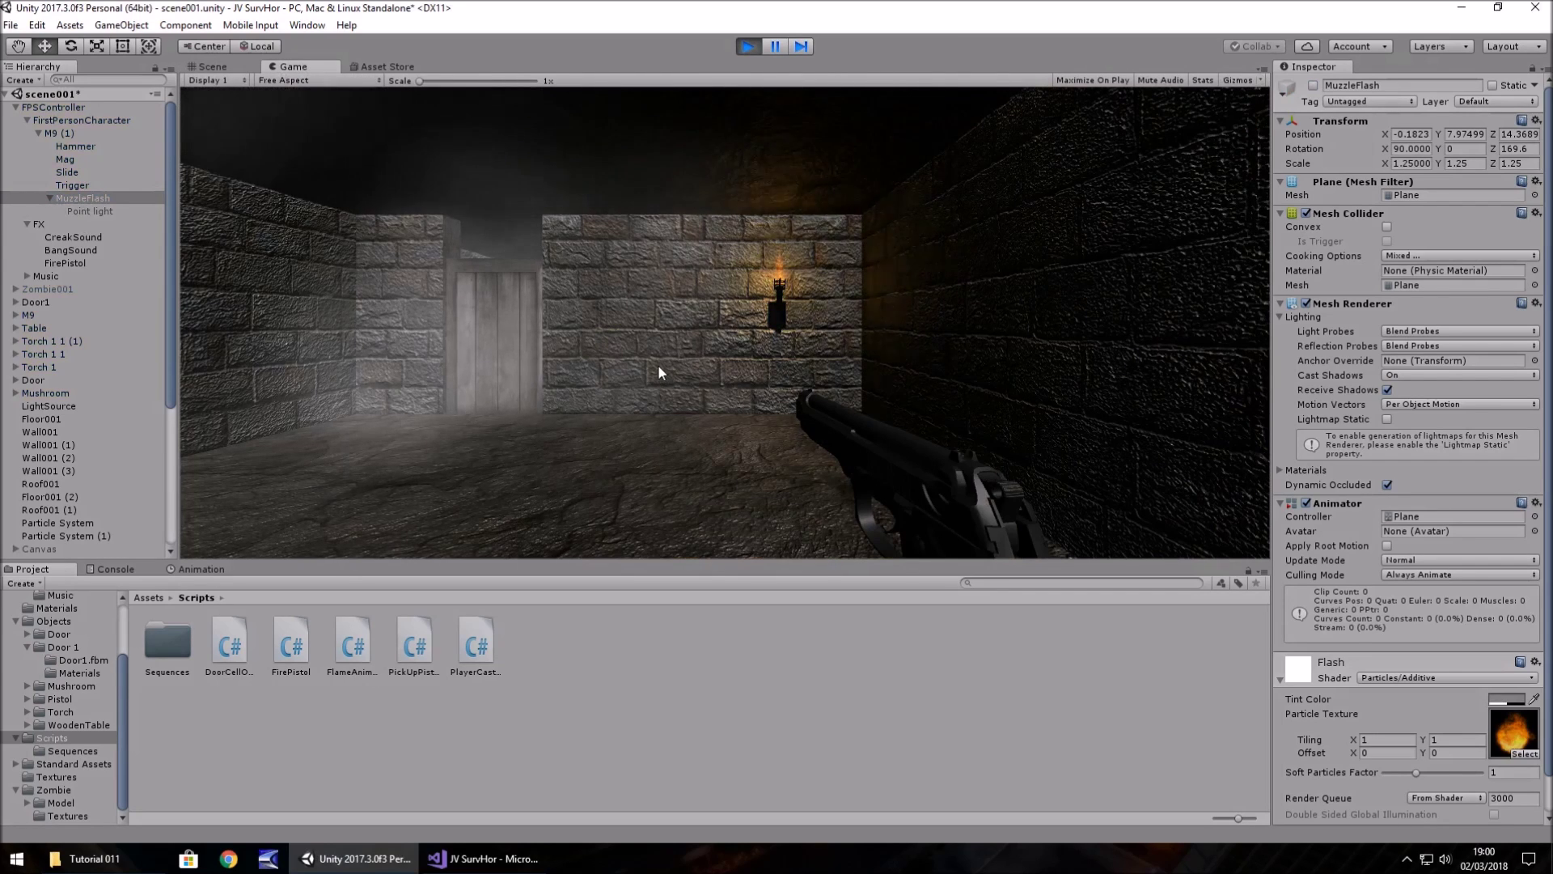
{"action": "left_click", "coordinate": [680, 433]}
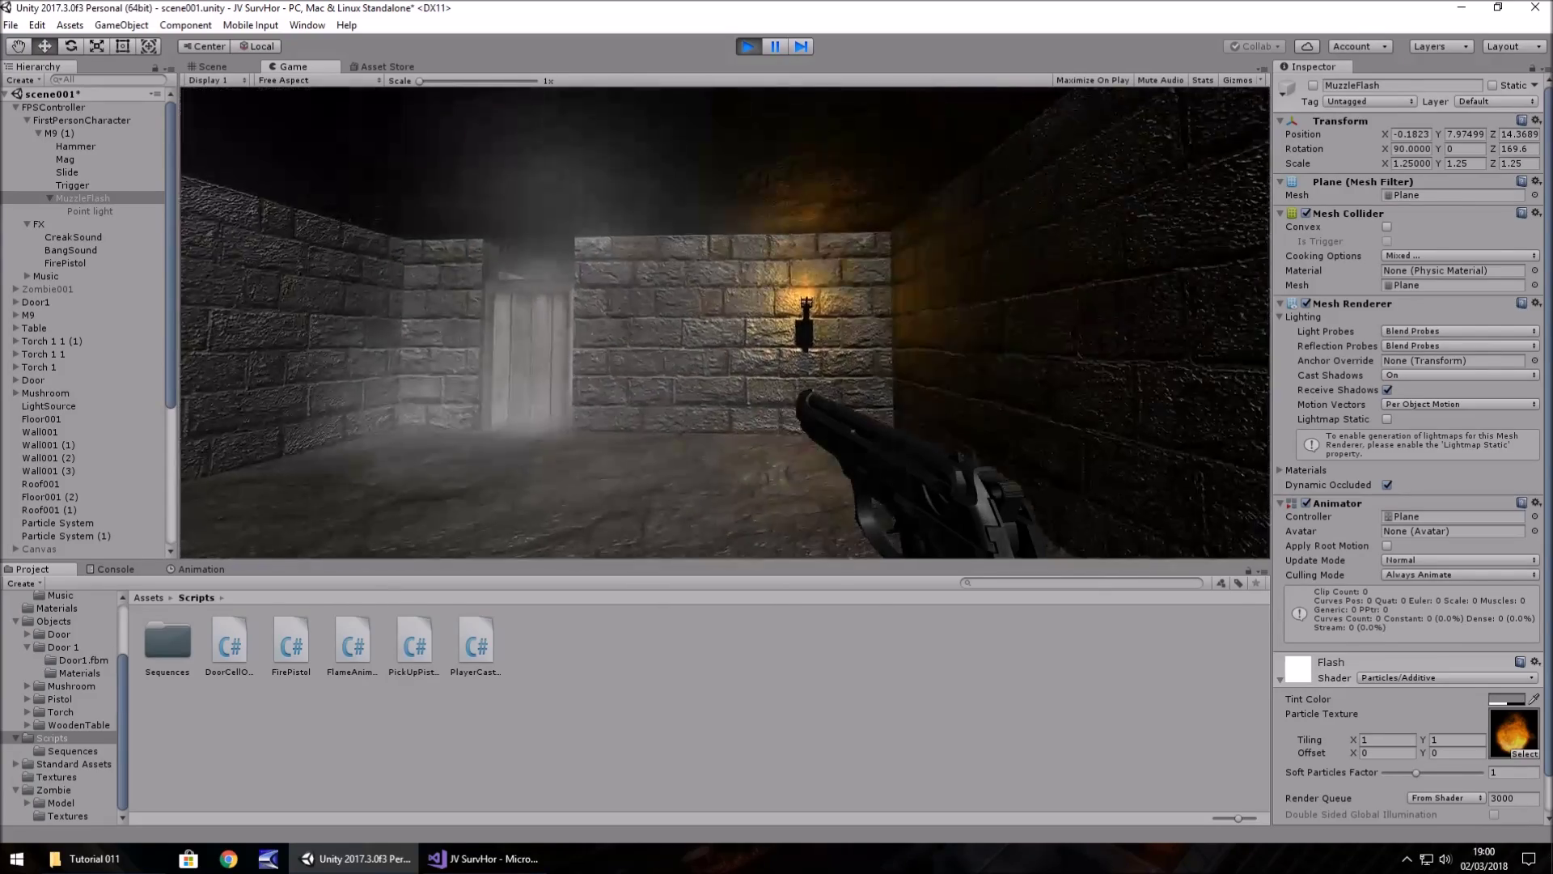
{"action": "left_click", "coordinate": [724, 323]}
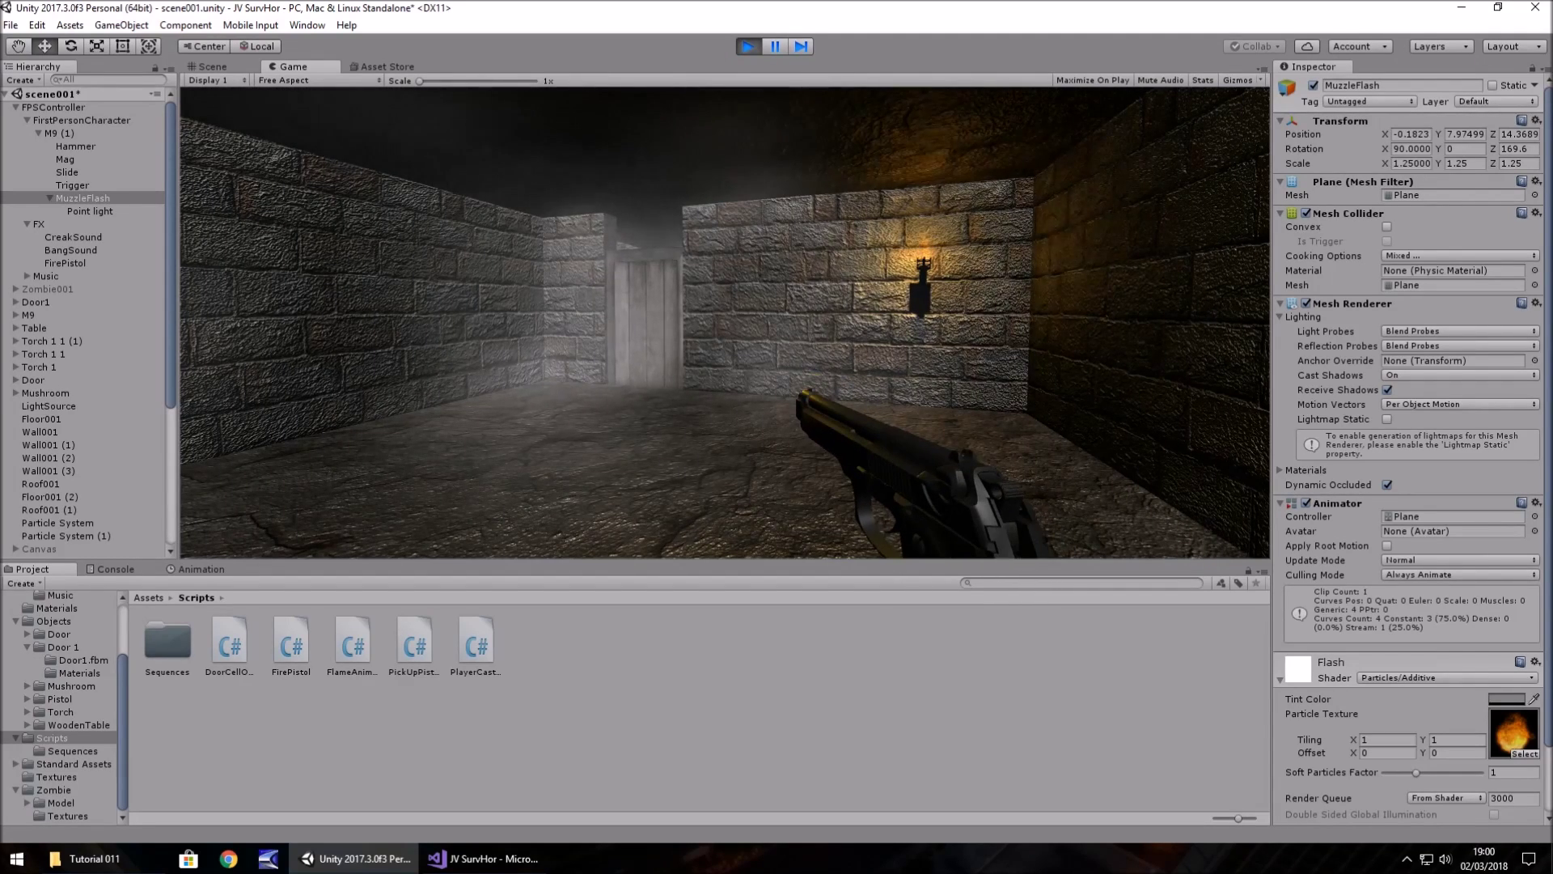
{"action": "key", "text": "ctrl+p"}
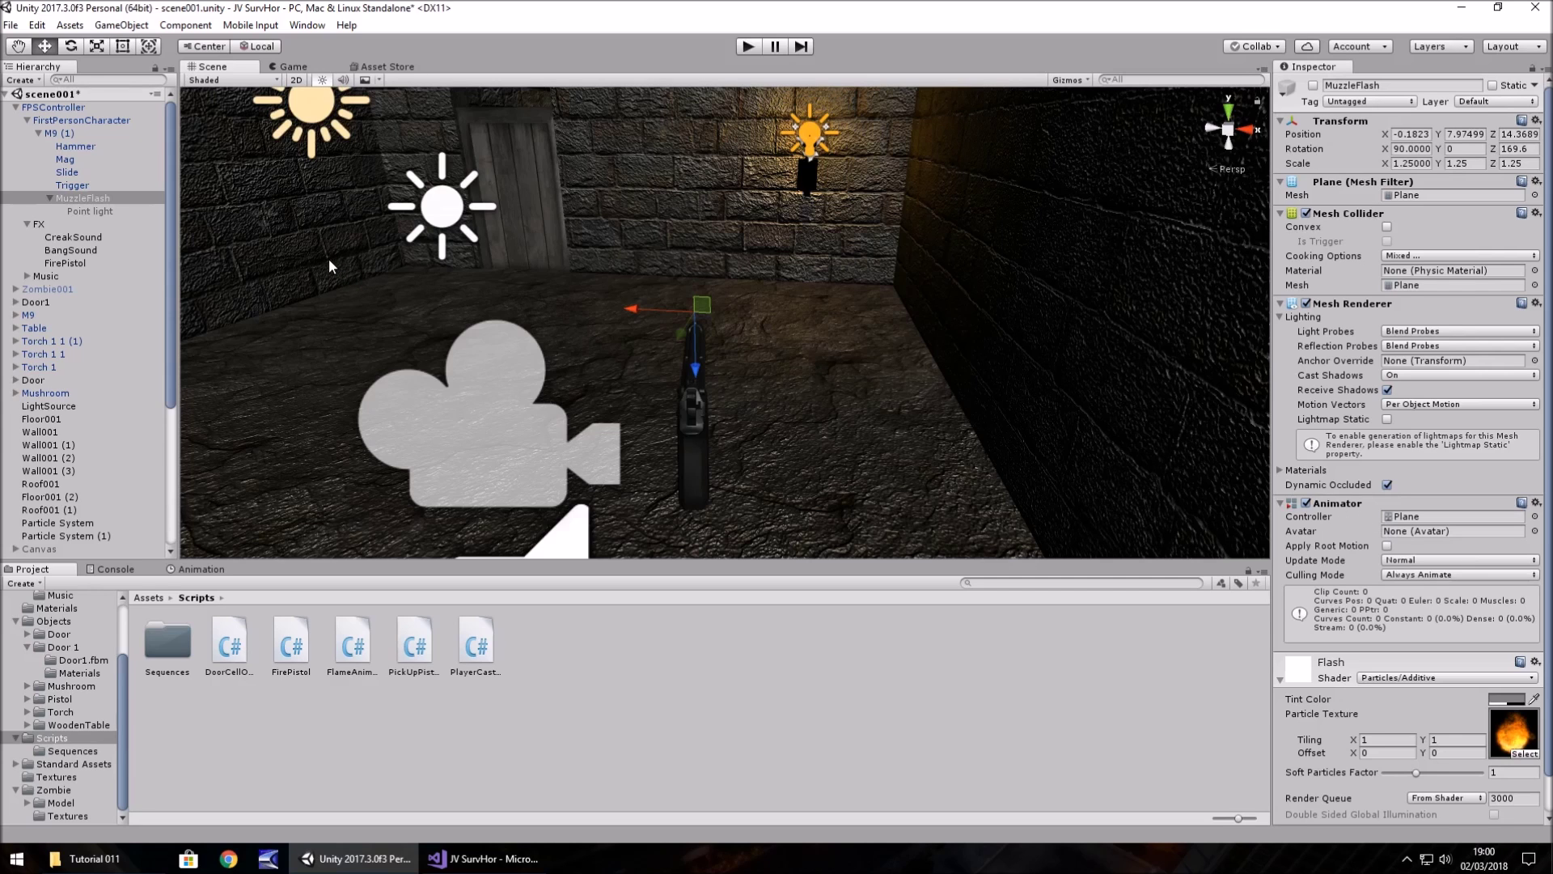
Step: Add MuzzleFlash.GetComponent<Animator>().enabled = false; right after the SetActive(true) line in FirePistol.cs
{"action": "left_click", "coordinate": [489, 857]}
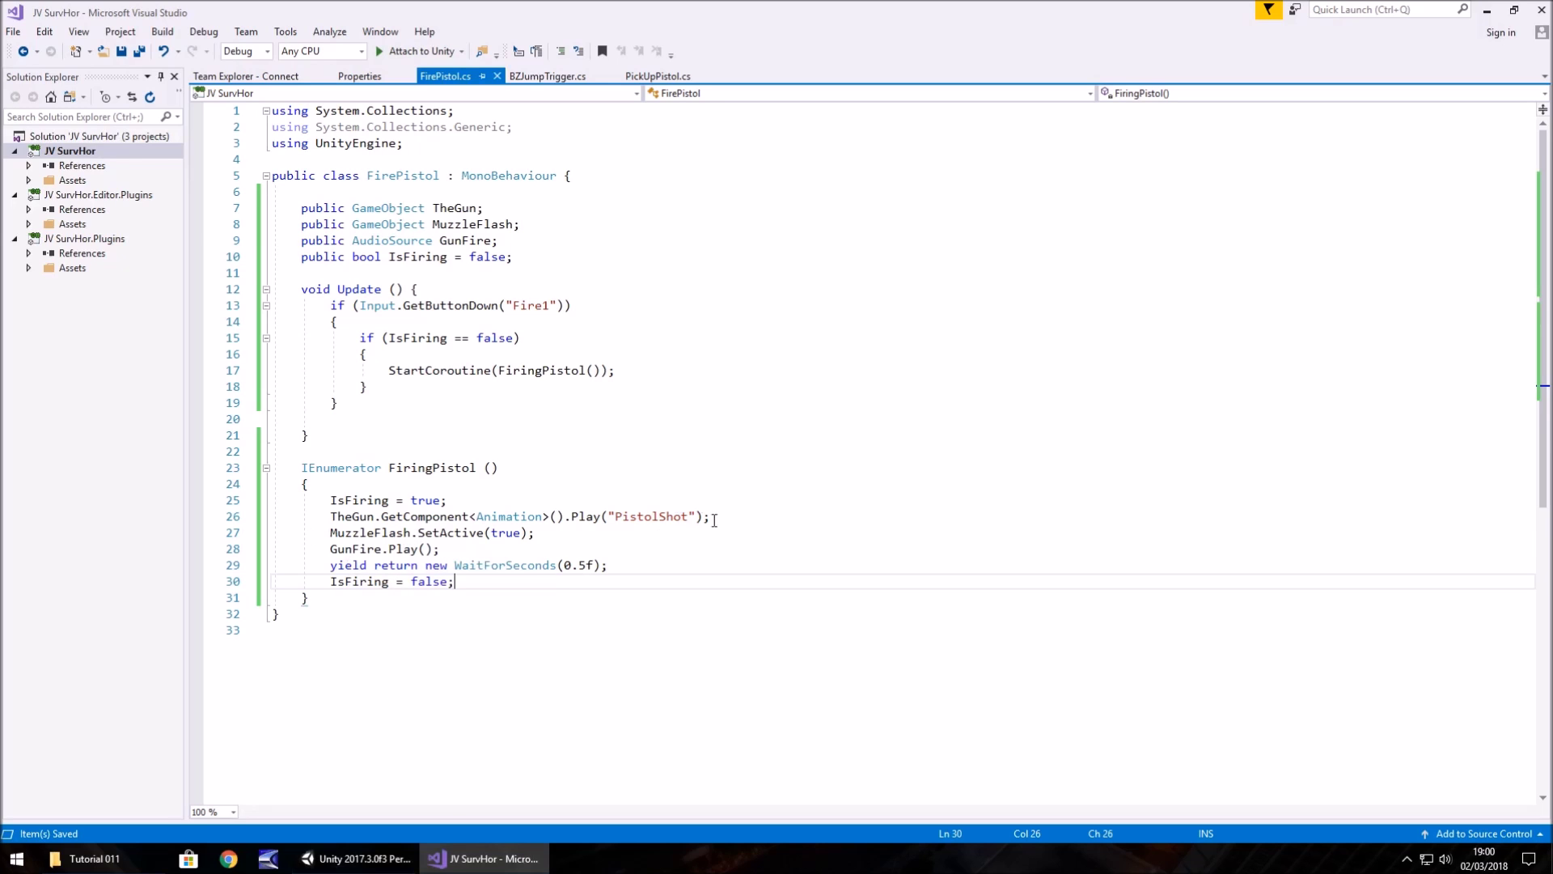
{"action": "left_click", "coordinate": [550, 534]}
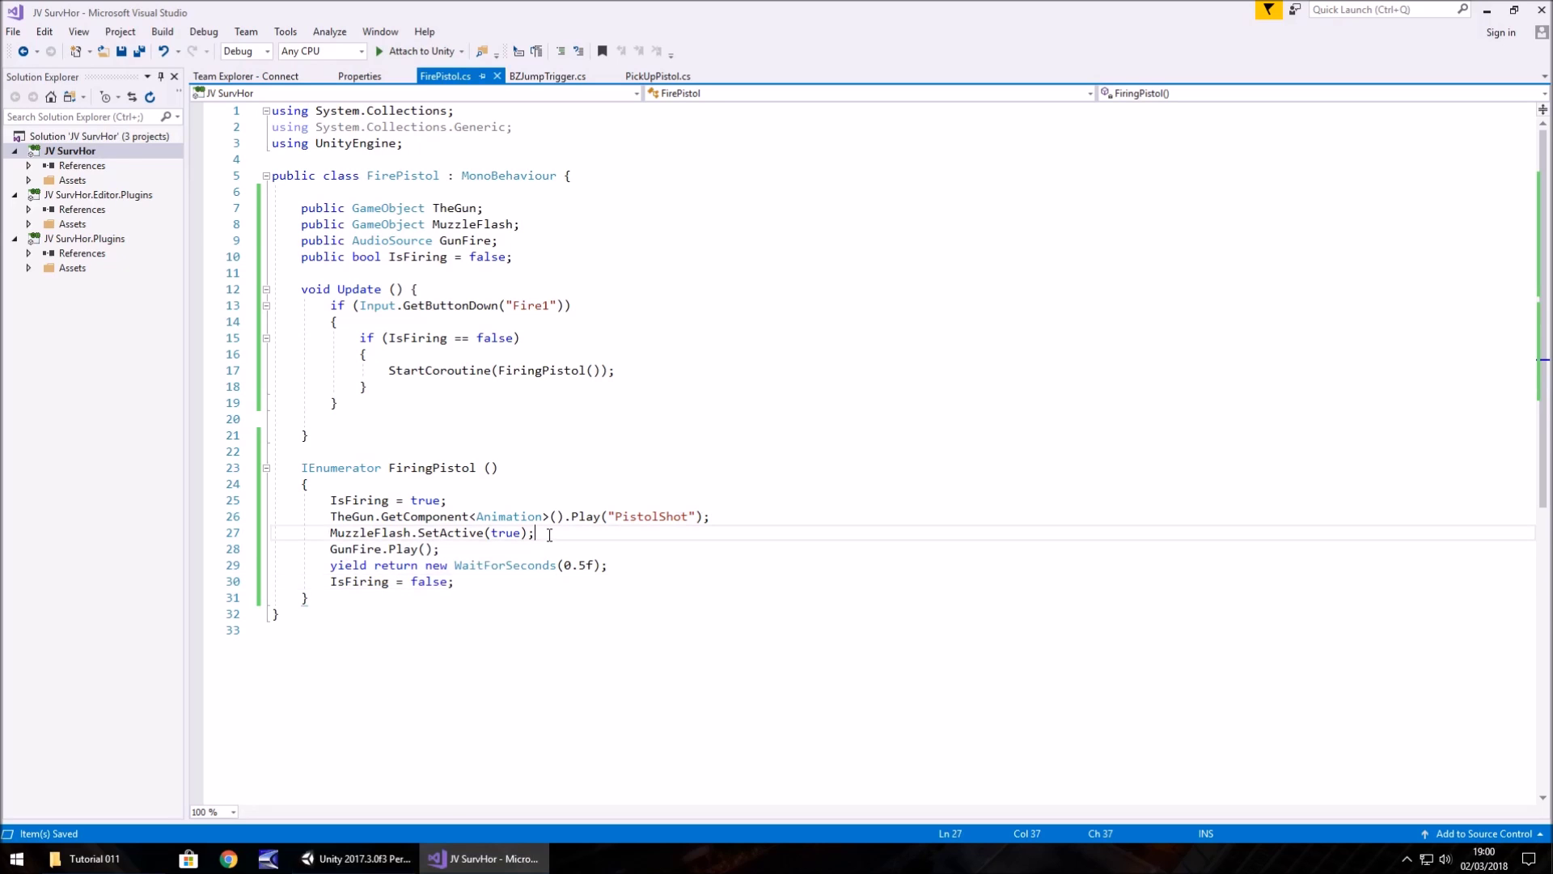
{"action": "key", "text": "Return"}
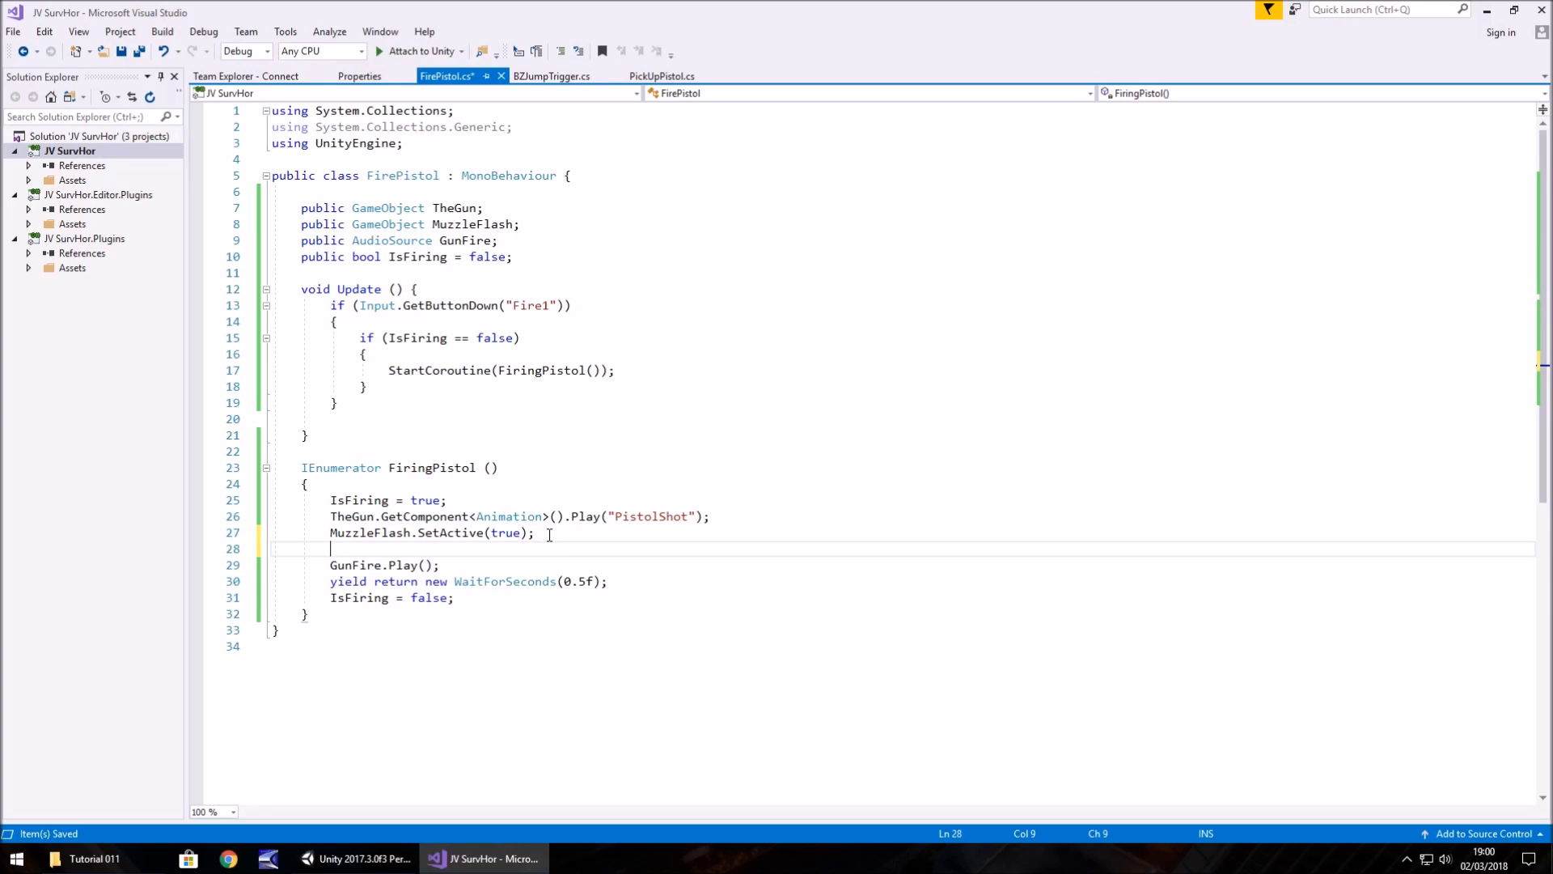
{"action": "type", "text": "MuzzleFlash."}
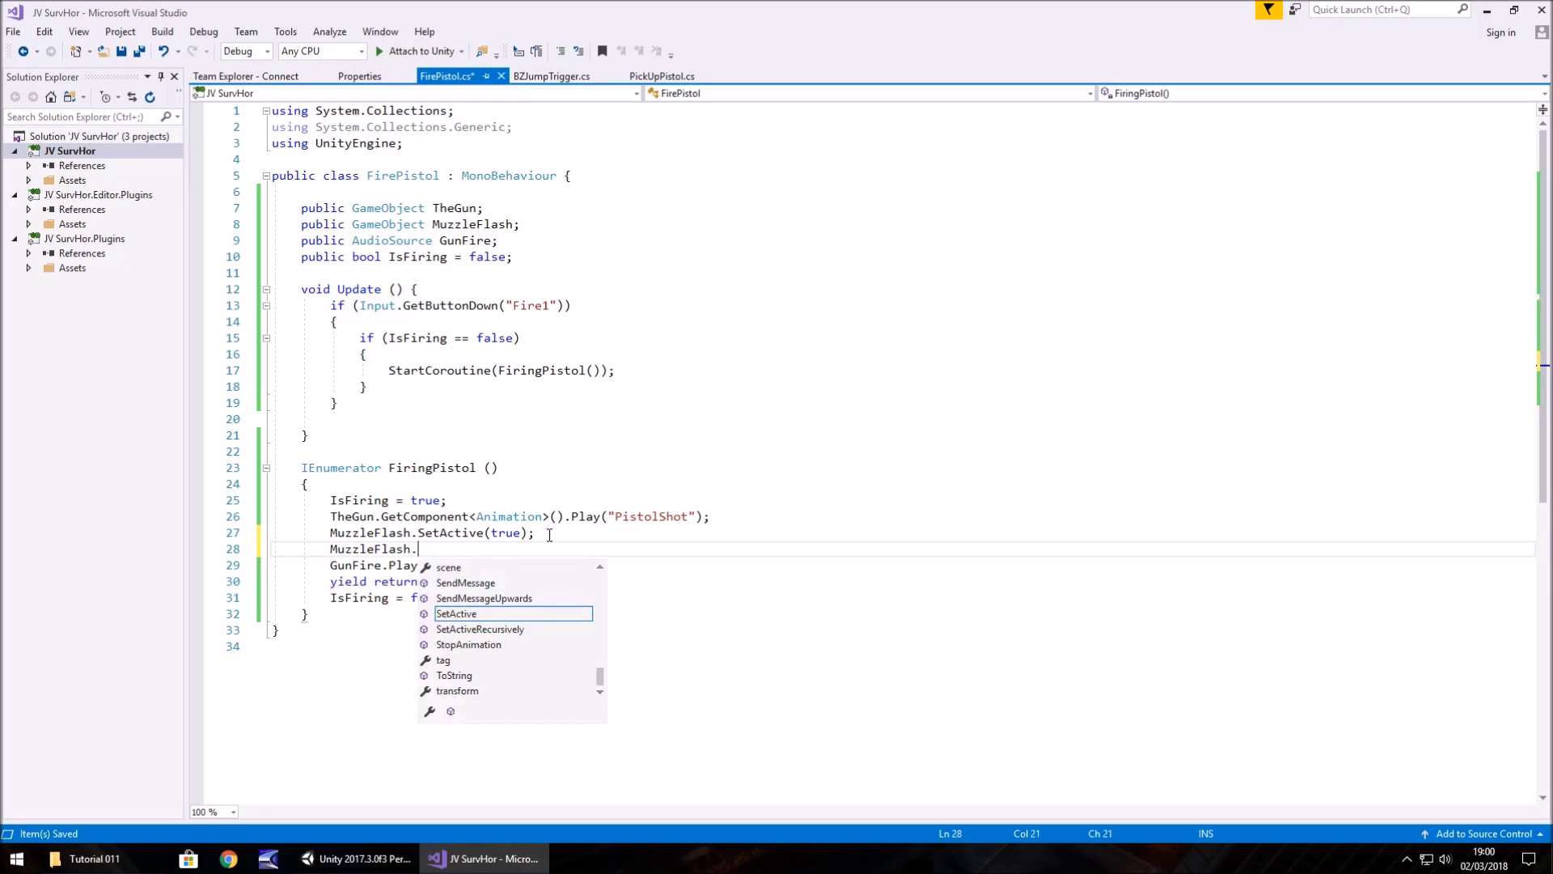
{"action": "type", "text": "GetComponent<An>"}
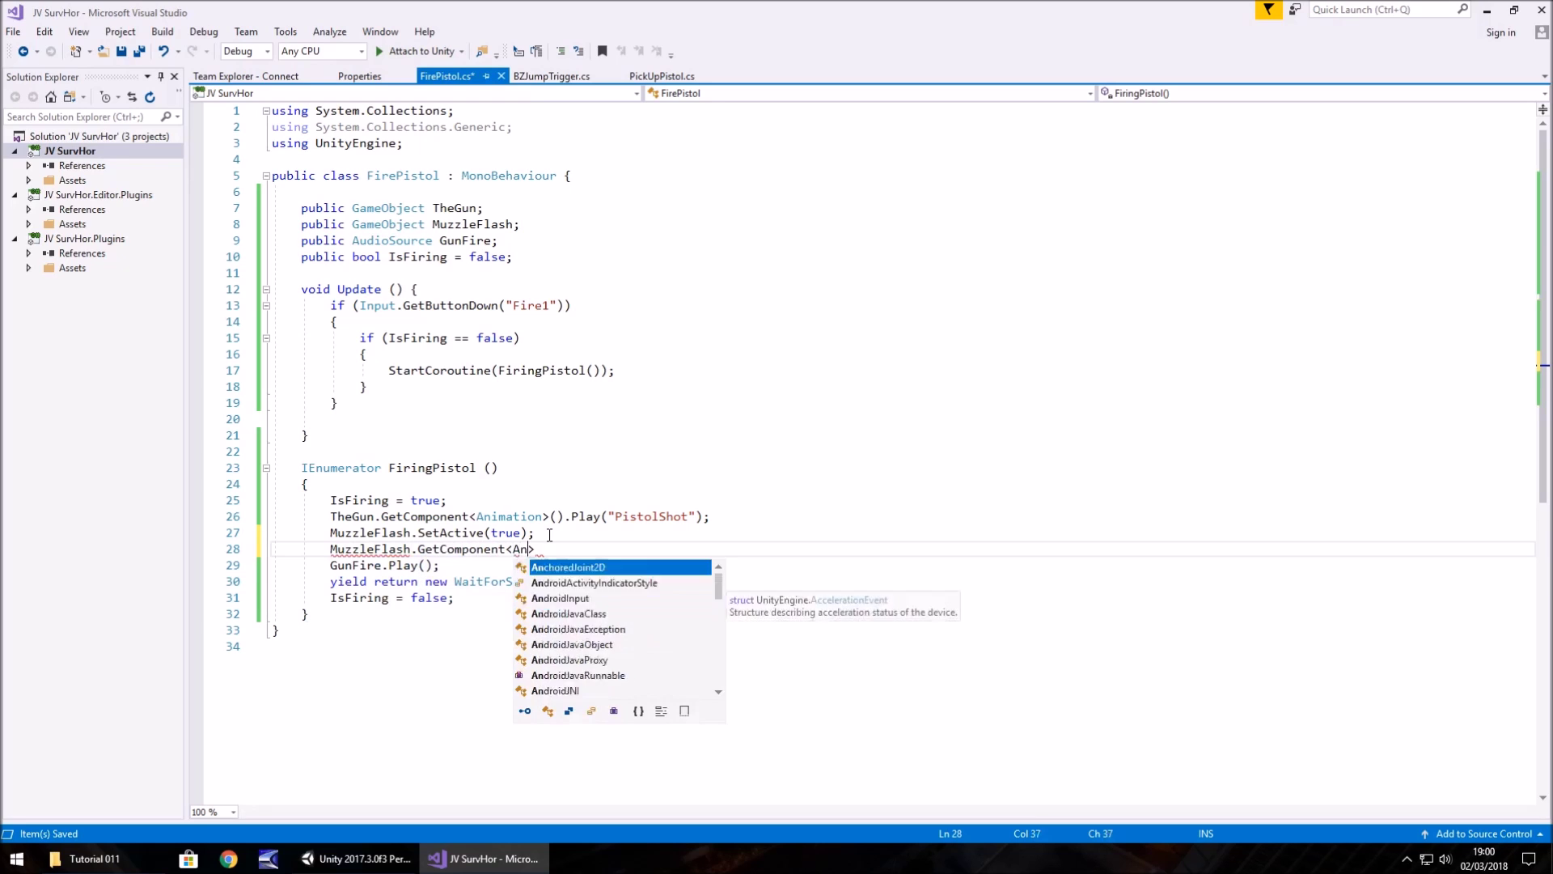
{"action": "type", "text": "imator"}
{"action": "key", "text": "Tab"}
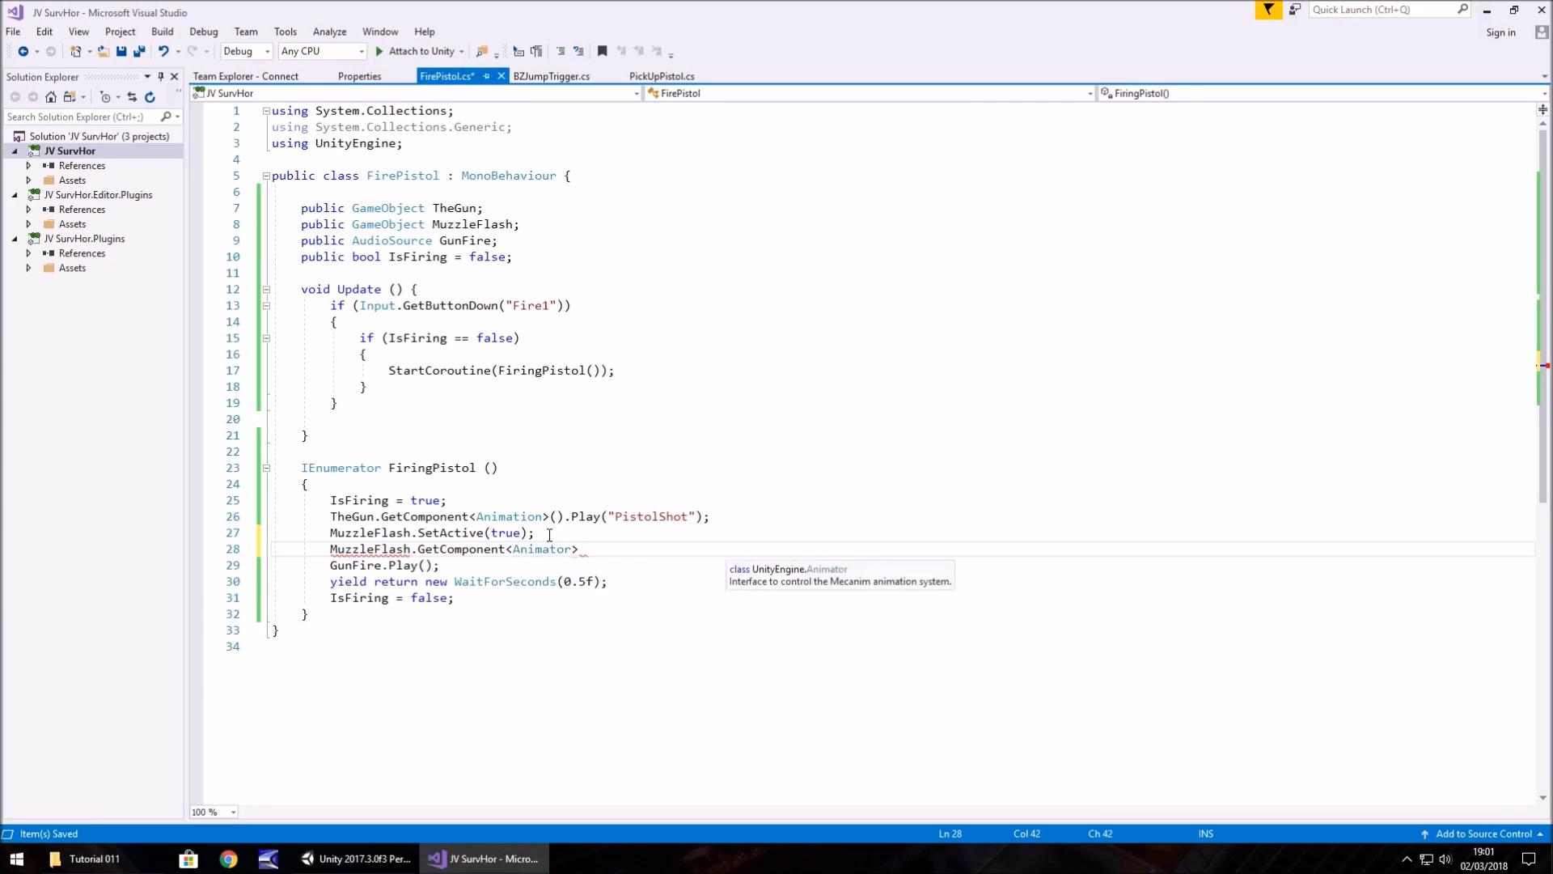
{"action": "type", "text": "().enable"}
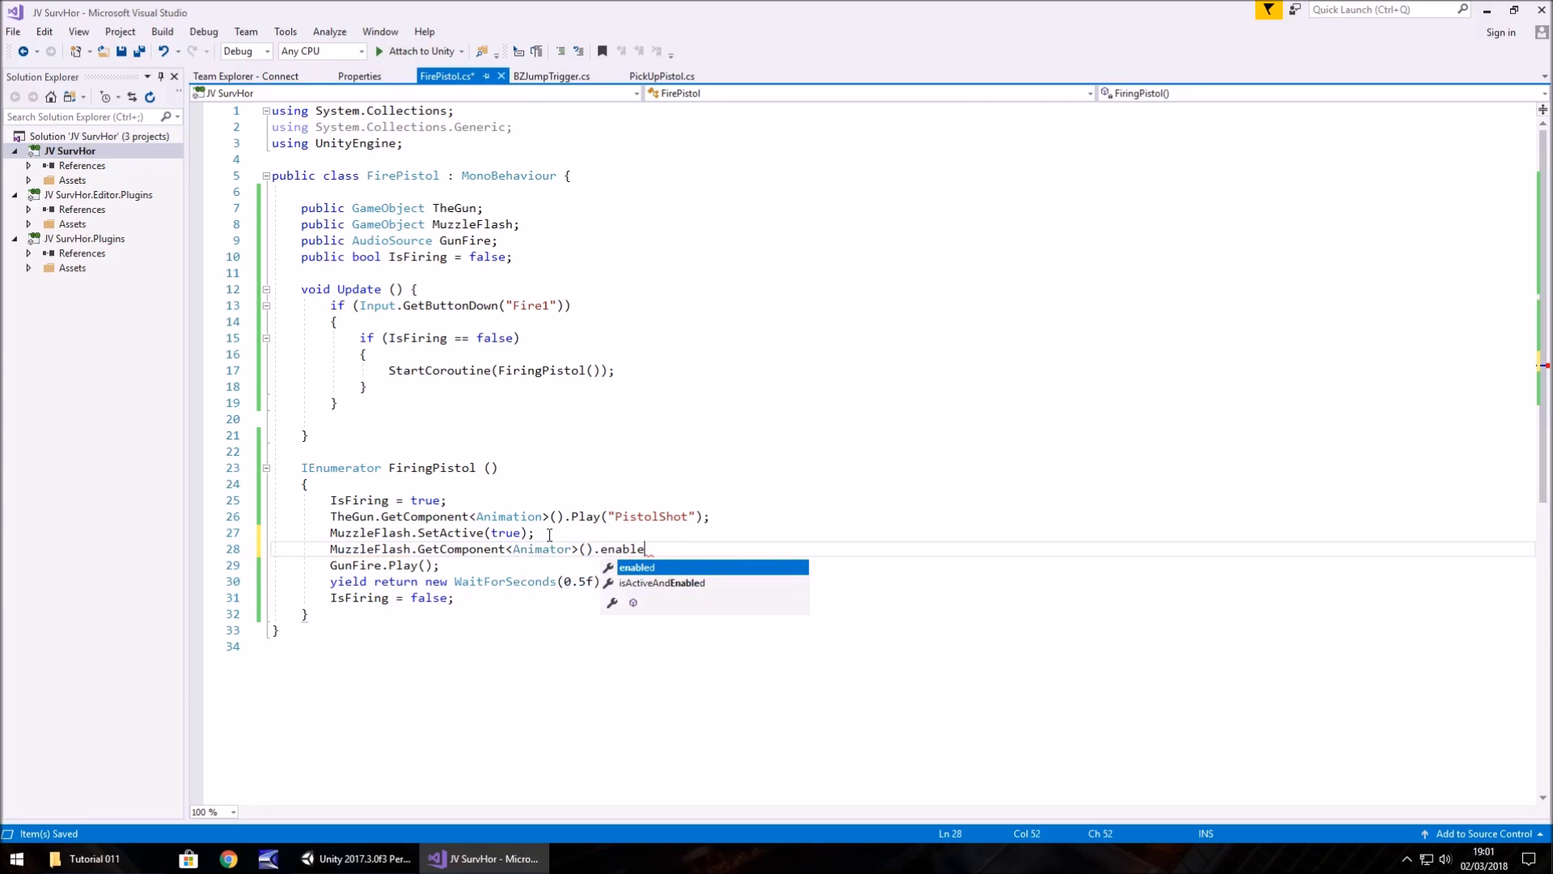
{"action": "type", "text": "d = false;"}
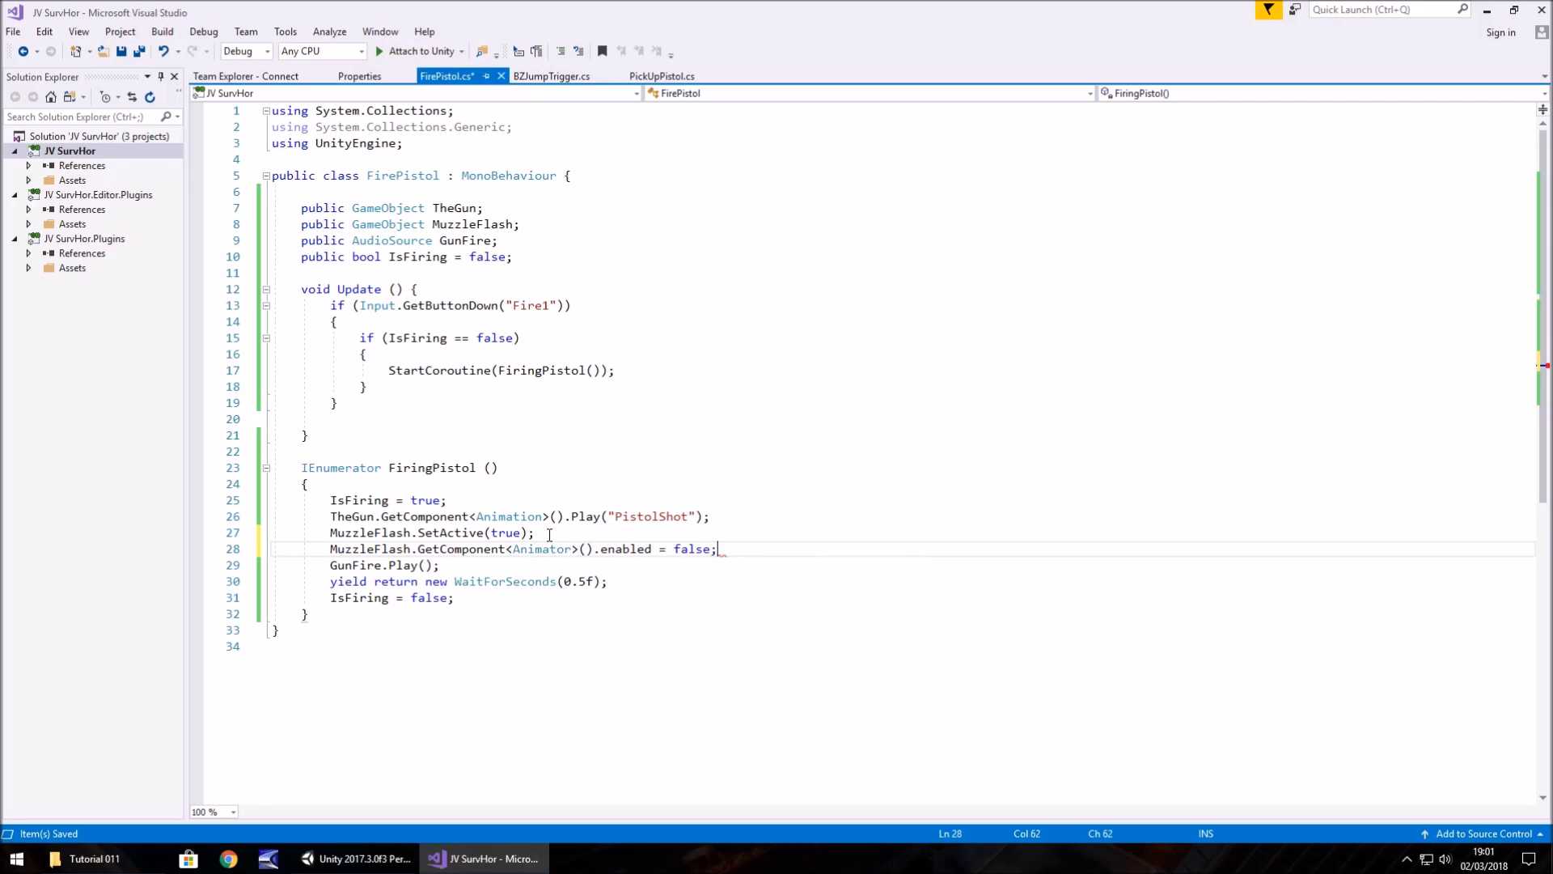
{"action": "key", "text": "Return"}
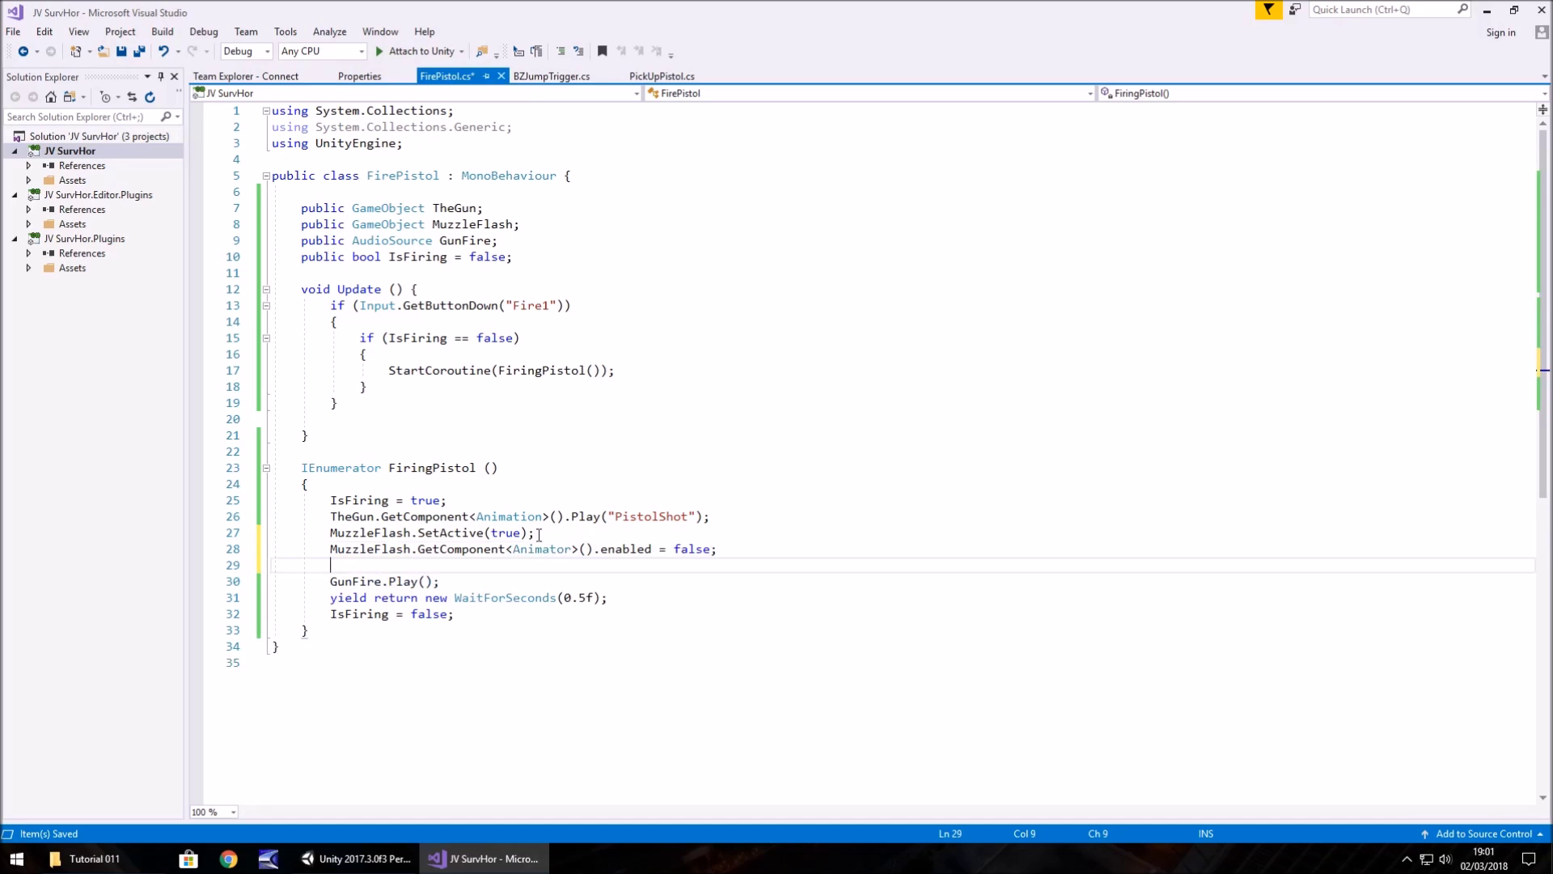
Step: Duplicate that statement on the next line with true instead of false, and save the script
{"action": "left_click_drag", "start_coordinate": [738, 550], "coordinate": [330, 550]}
{"action": "key", "text": "ctrl+c"}
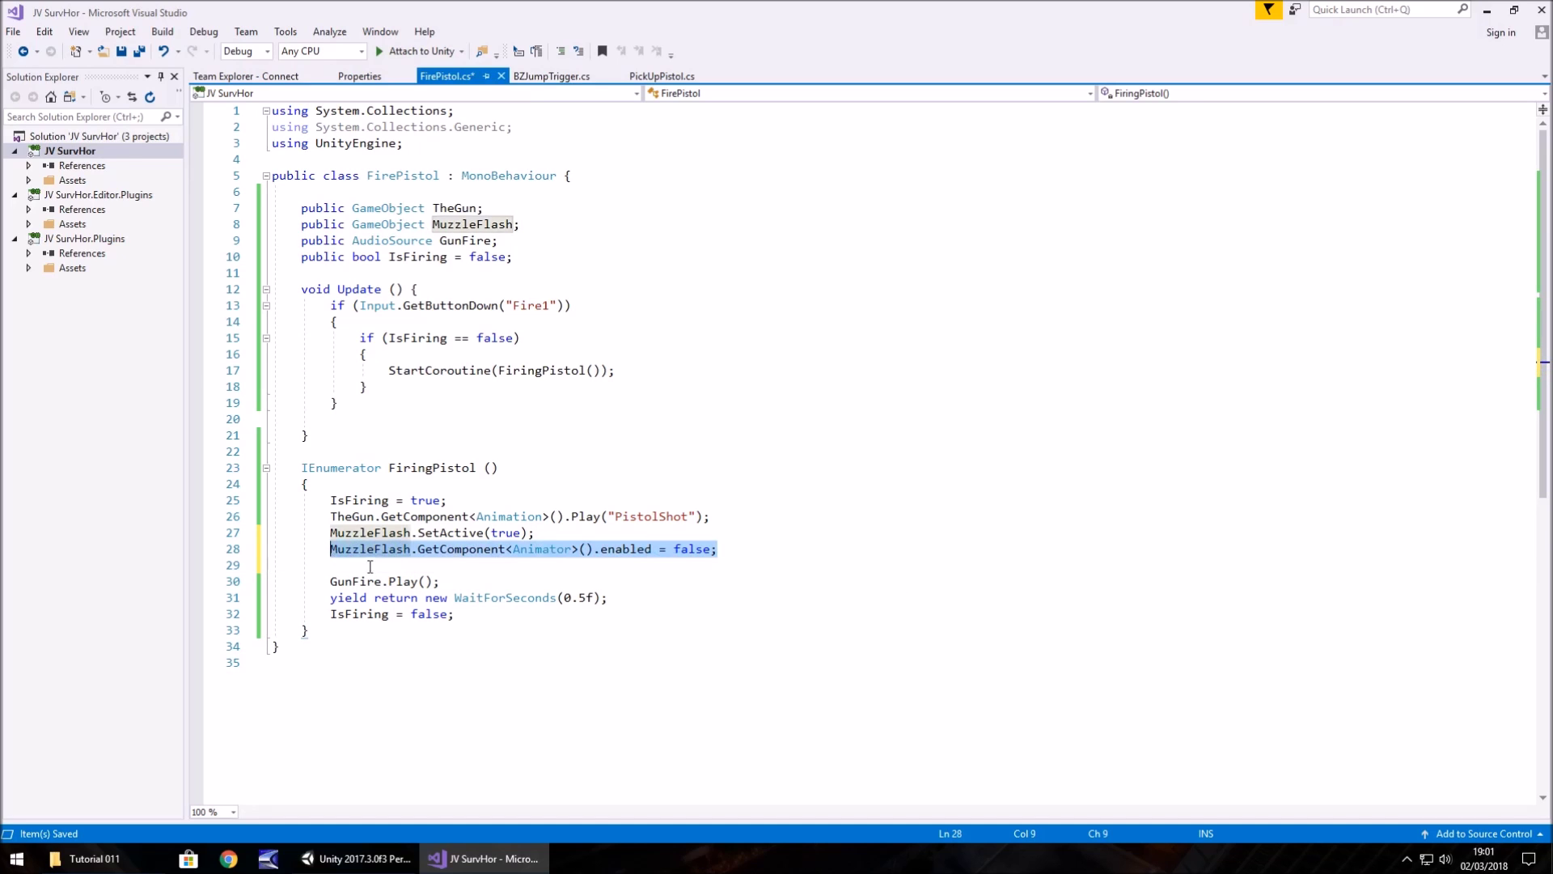
{"action": "left_click", "coordinate": [378, 571]}
{"action": "key", "text": "ctrl+v"}
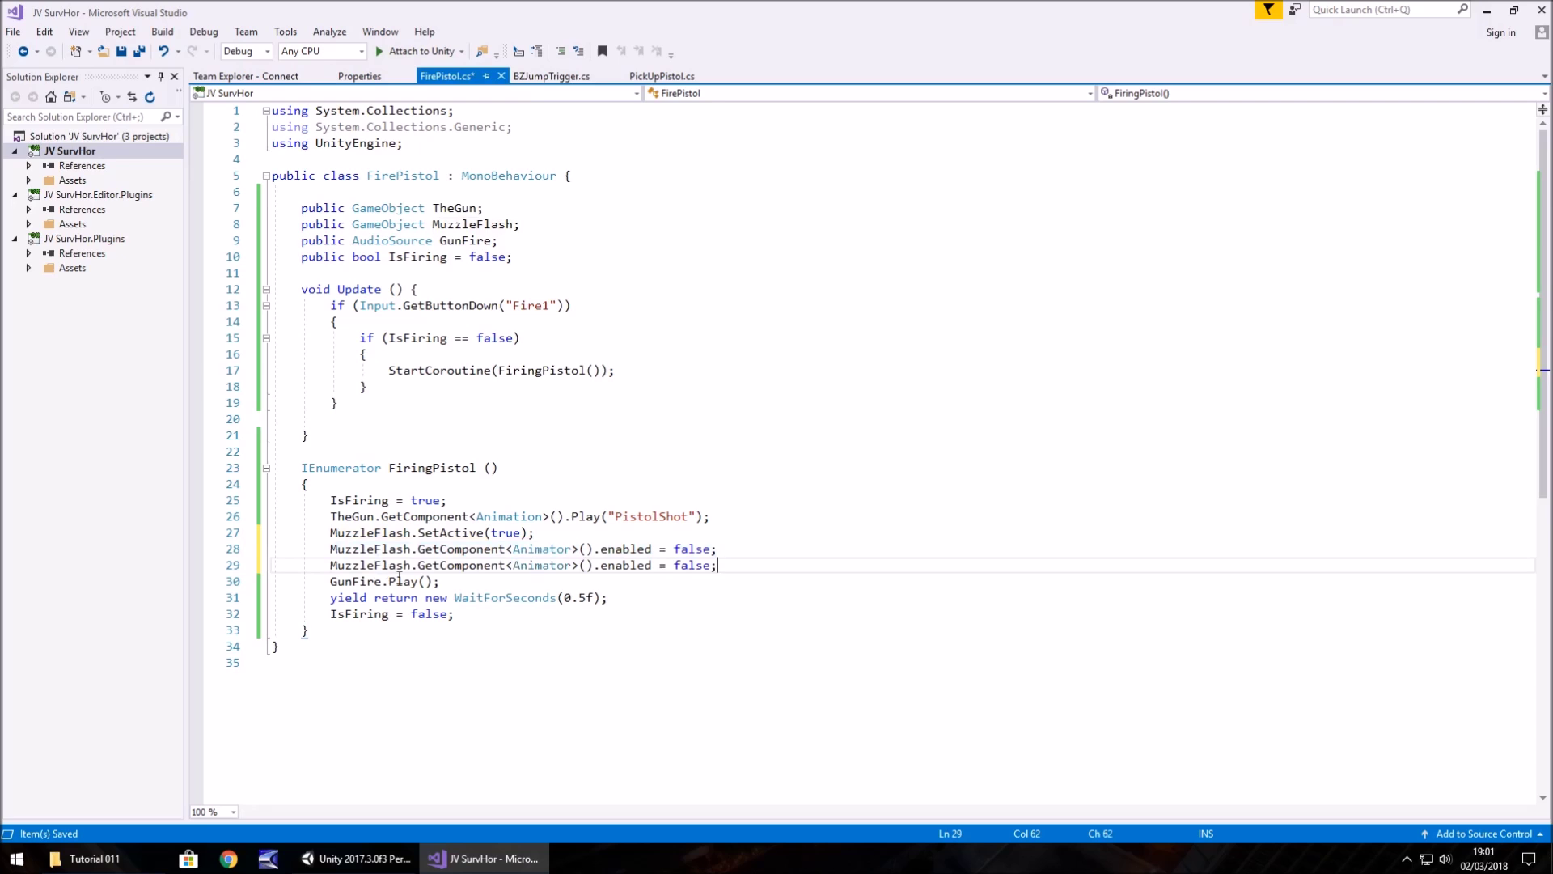
{"action": "double_click", "coordinate": [690, 565]}
{"action": "type", "text": "true"}
{"action": "key", "text": "ctrl+s"}
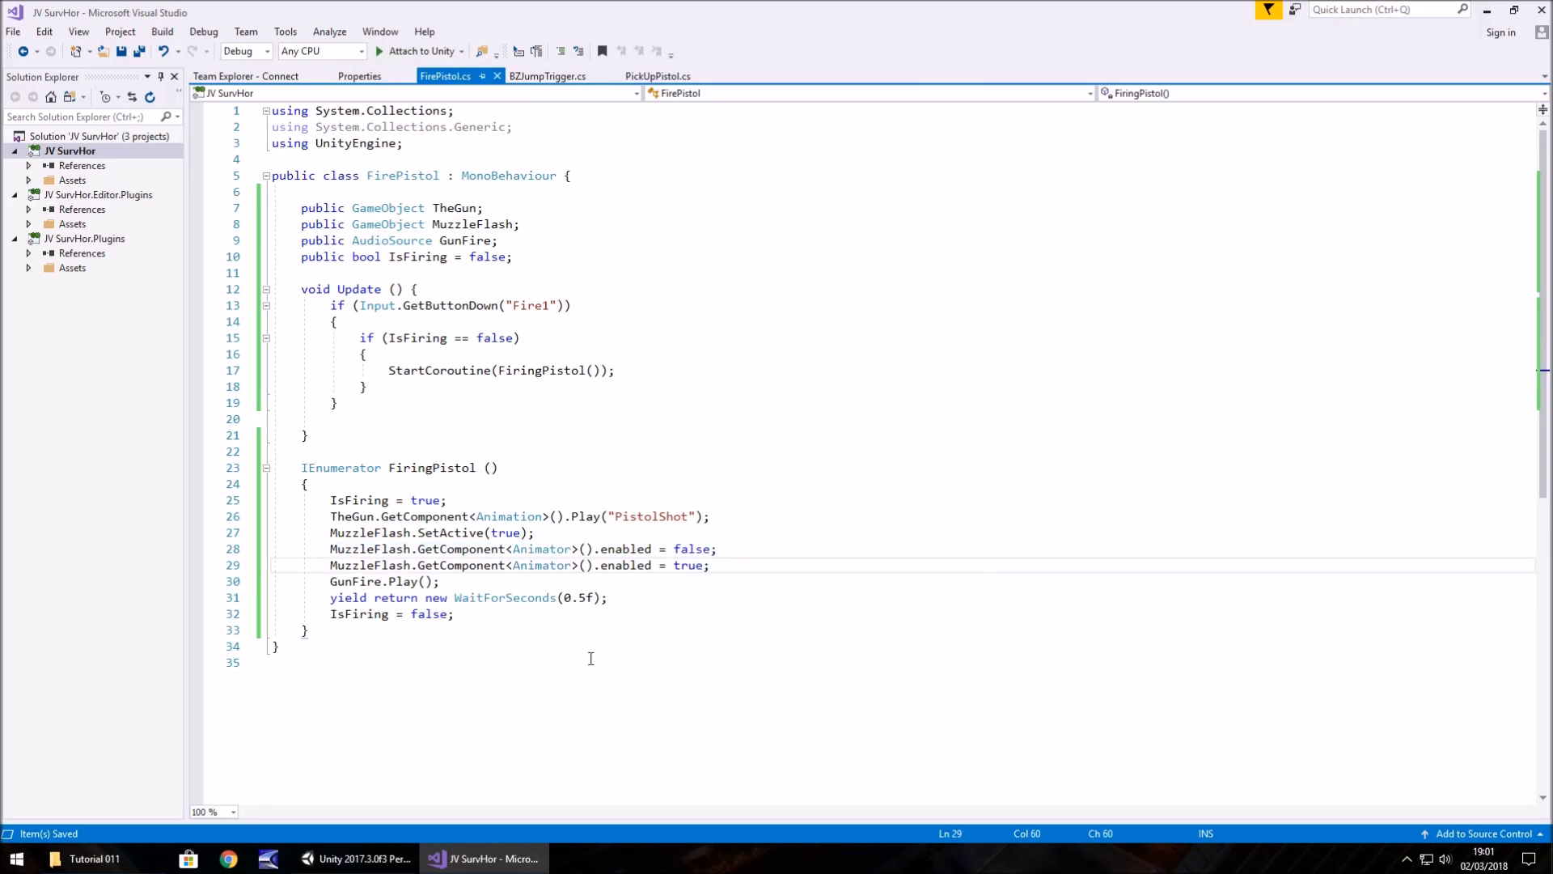
{"action": "left_click", "coordinate": [344, 859]}
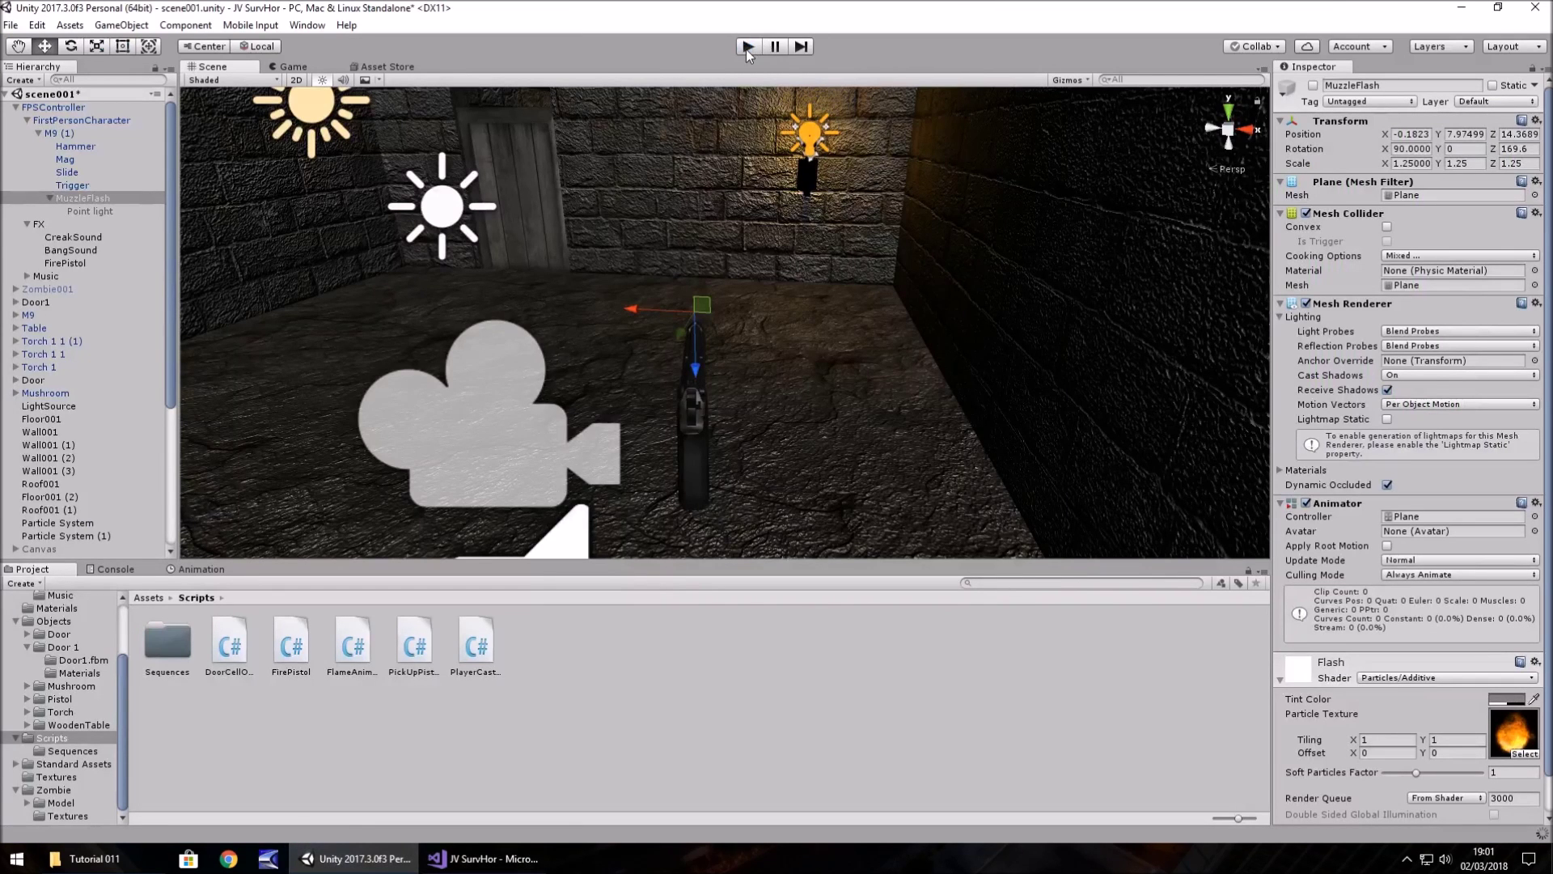
Step: Reactivate the Canvas object, then play-test and fire the pistol once before stopping Play mode
{"action": "left_click", "coordinate": [44, 549]}
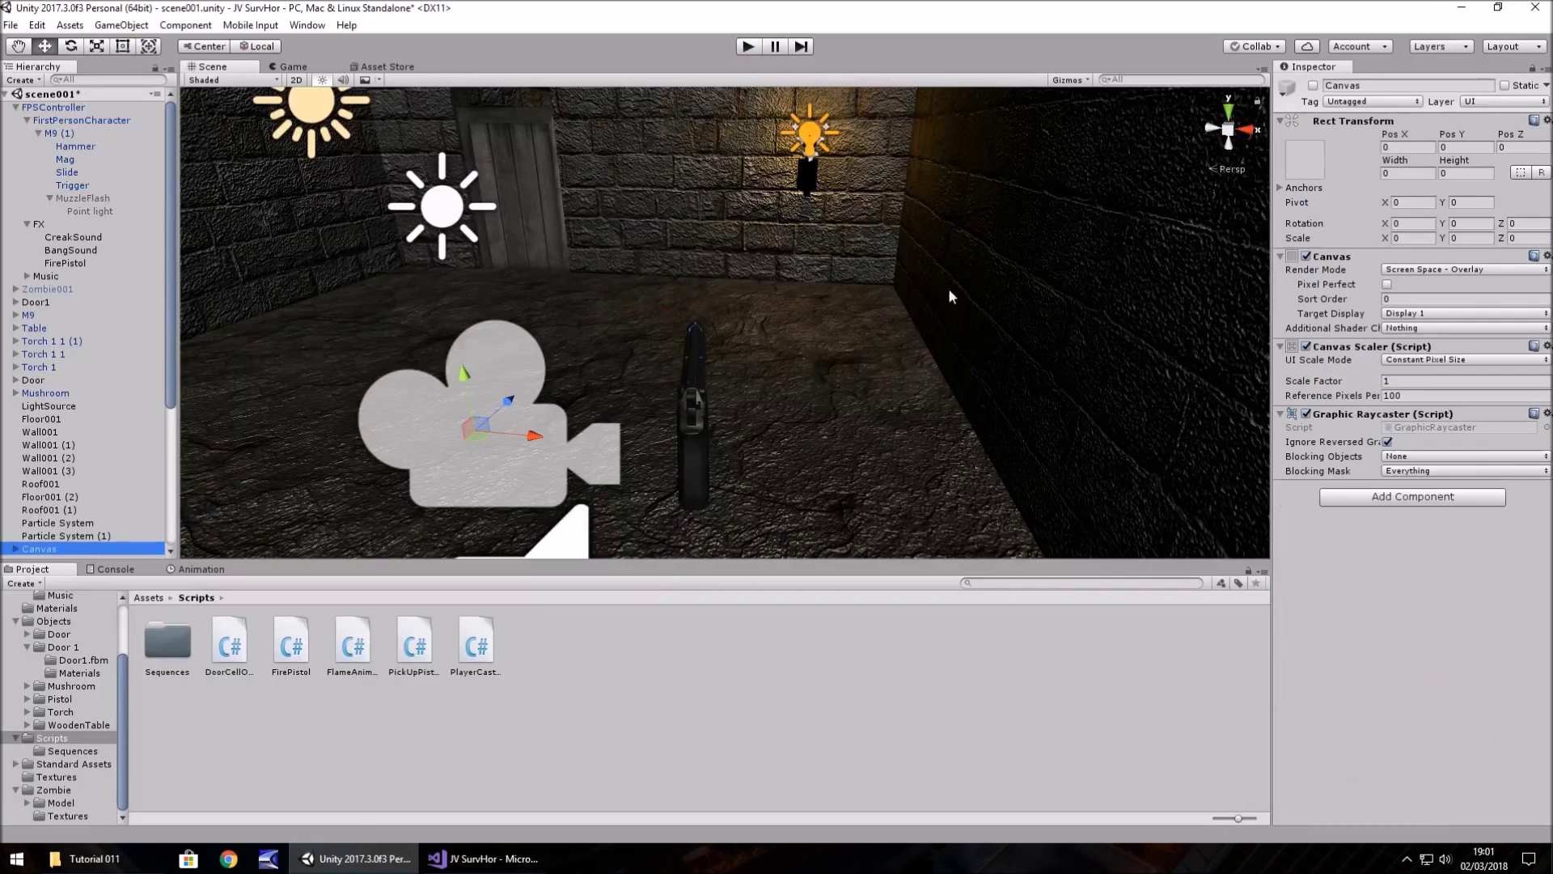
{"action": "left_click", "coordinate": [1313, 85]}
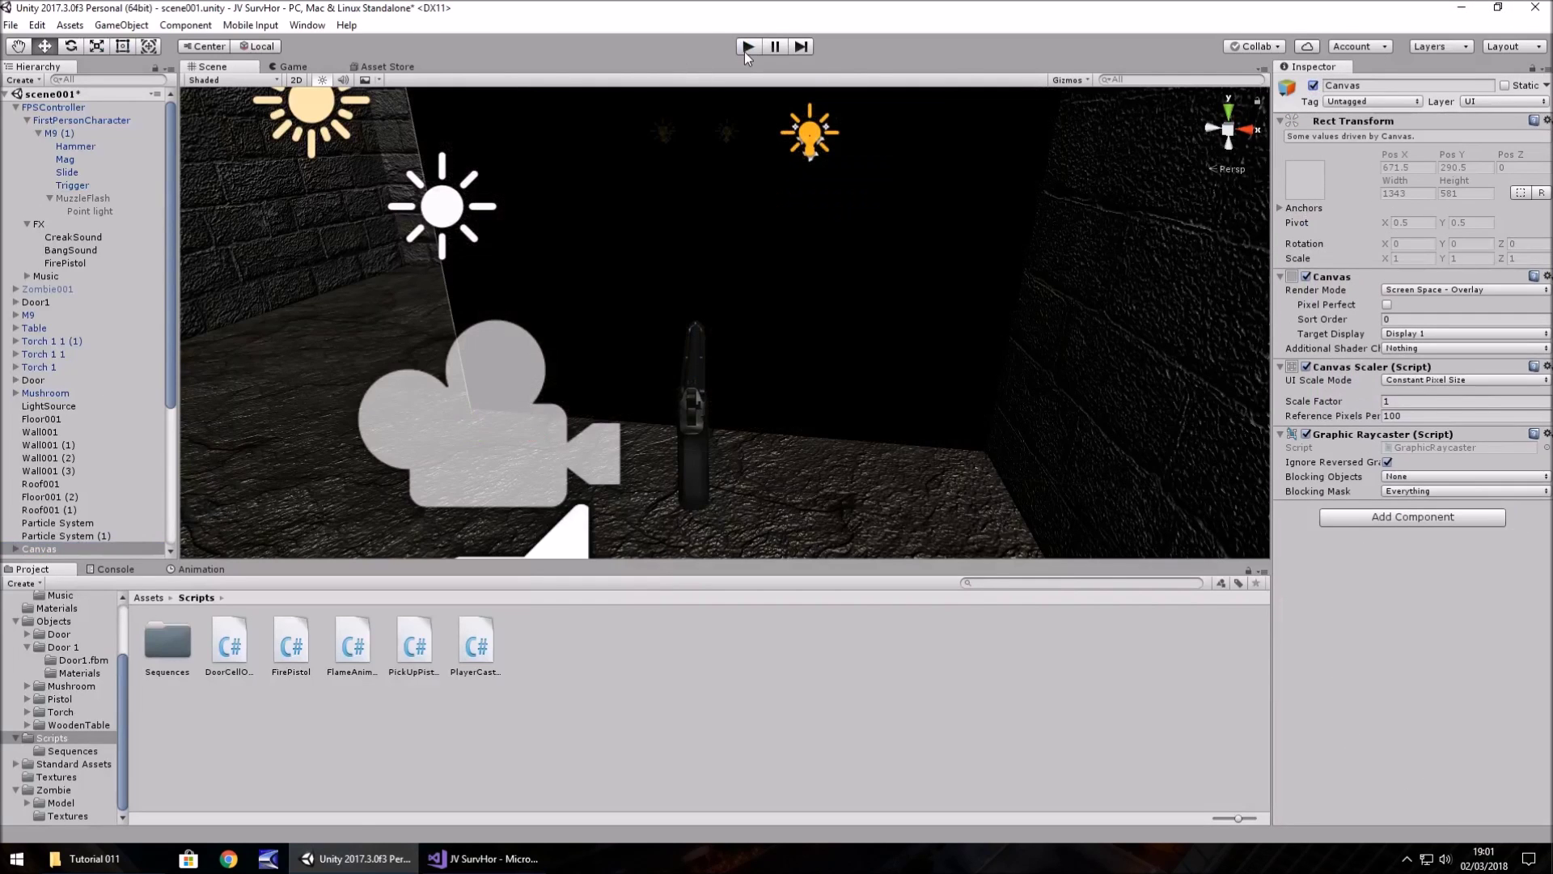
{"action": "left_click", "coordinate": [746, 47]}
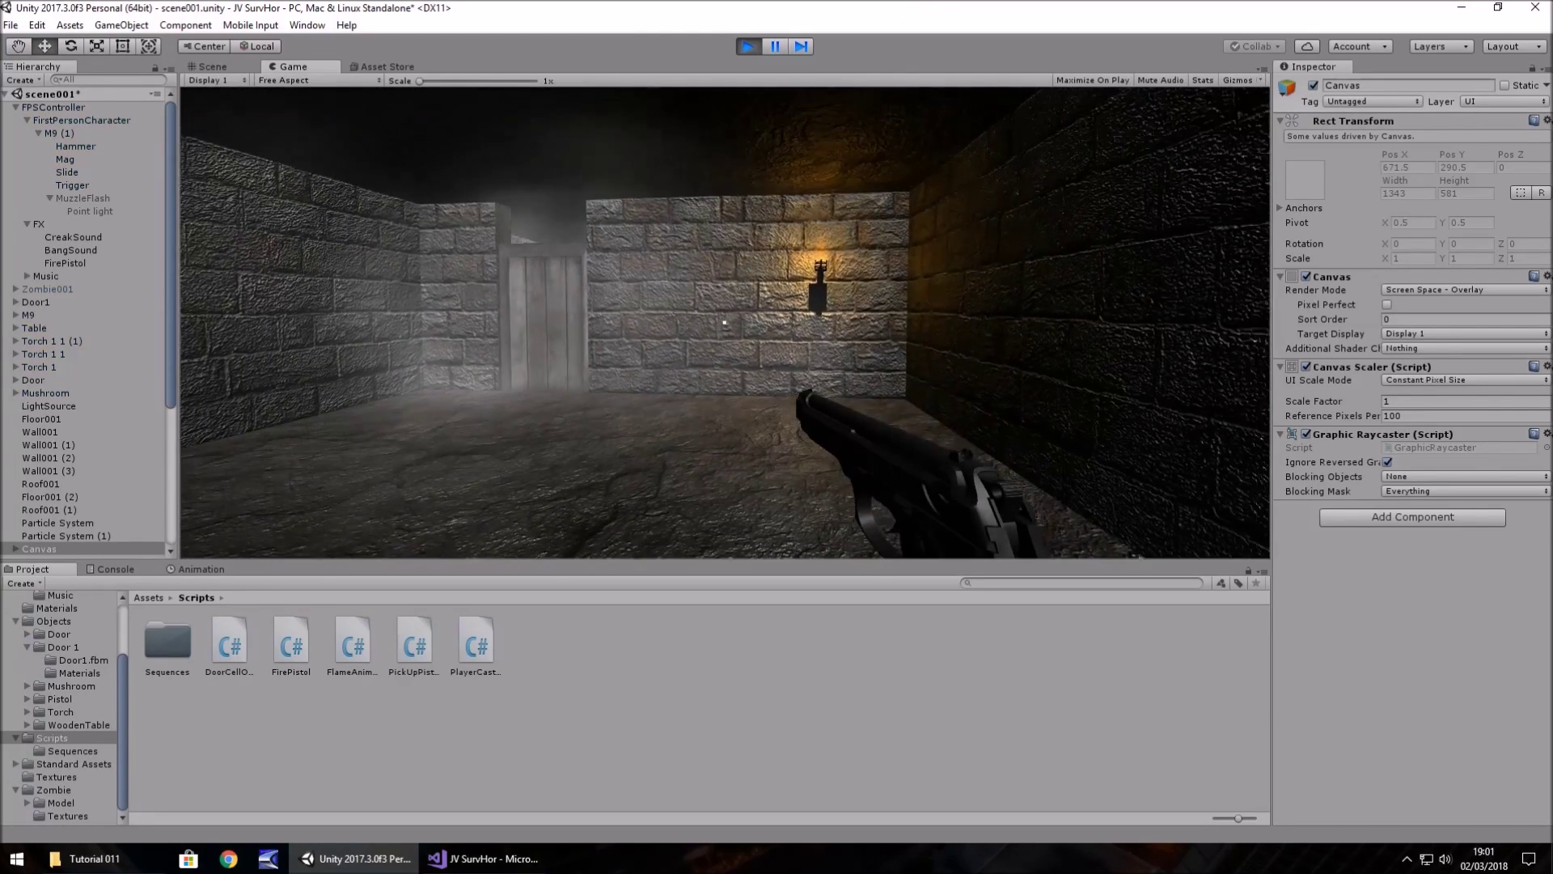
{"action": "left_click", "coordinate": [724, 322]}
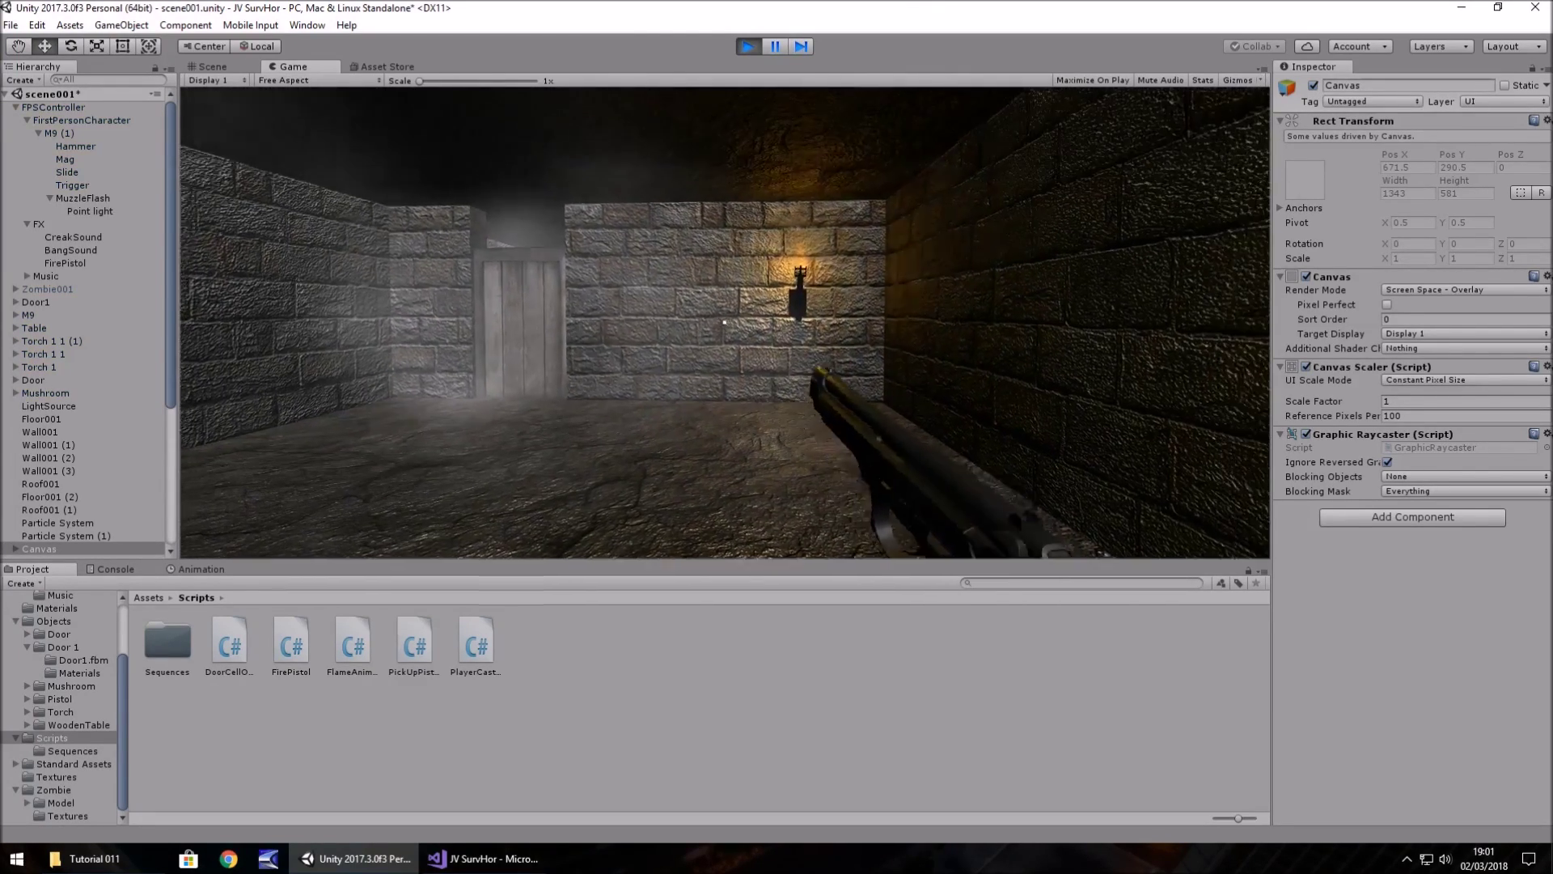
{"action": "key", "text": "ctrl+p"}
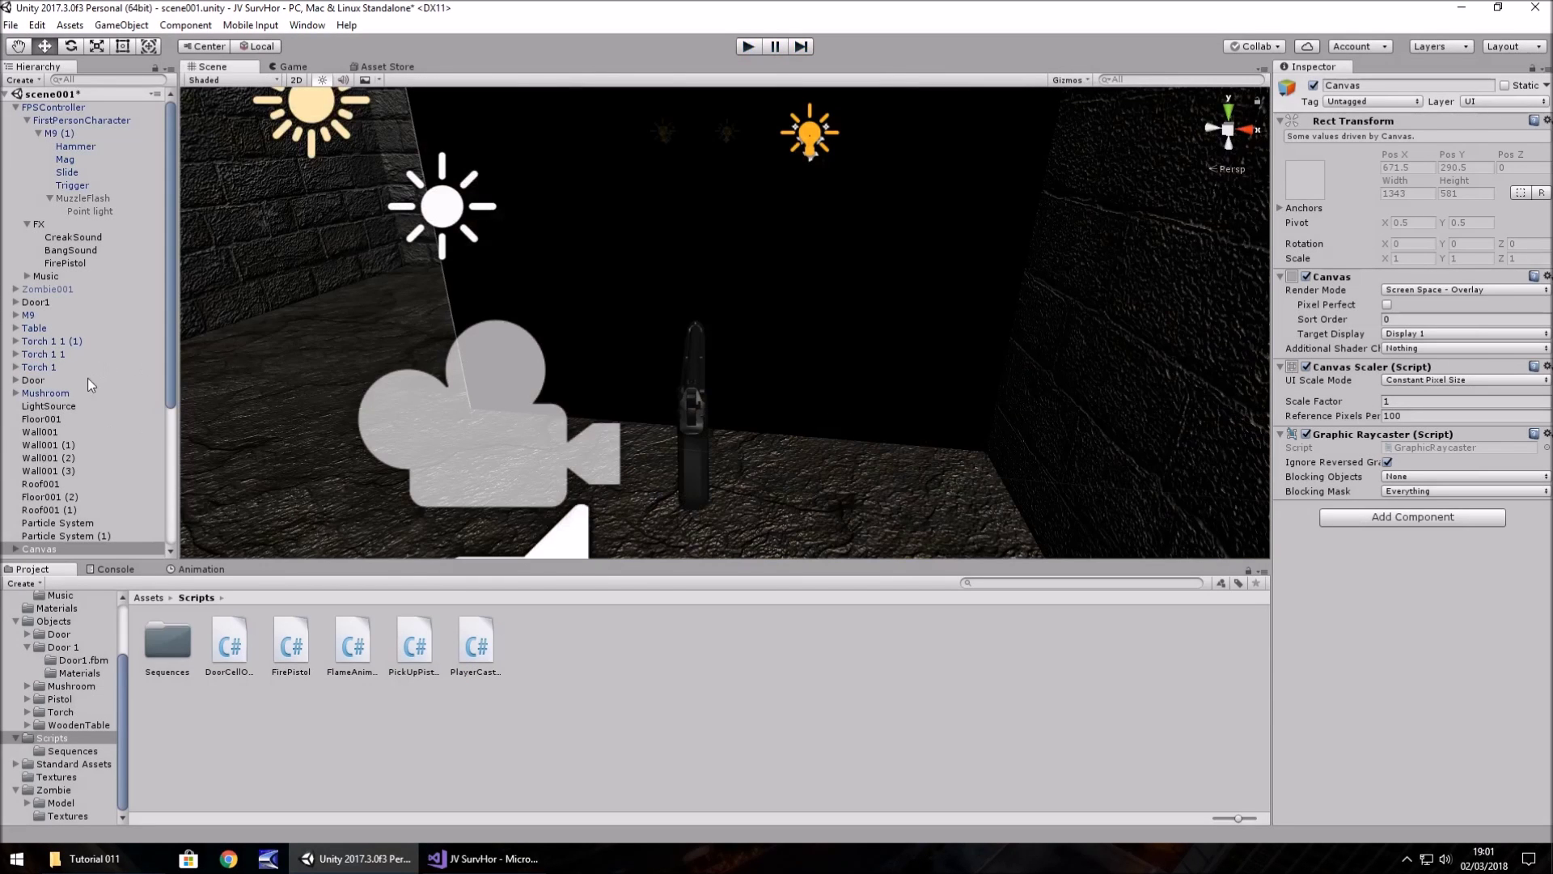
Step: Move MuzzleFlash to the Hierarchy root and add a legacy Animation component to it
{"action": "left_click", "coordinate": [69, 199]}
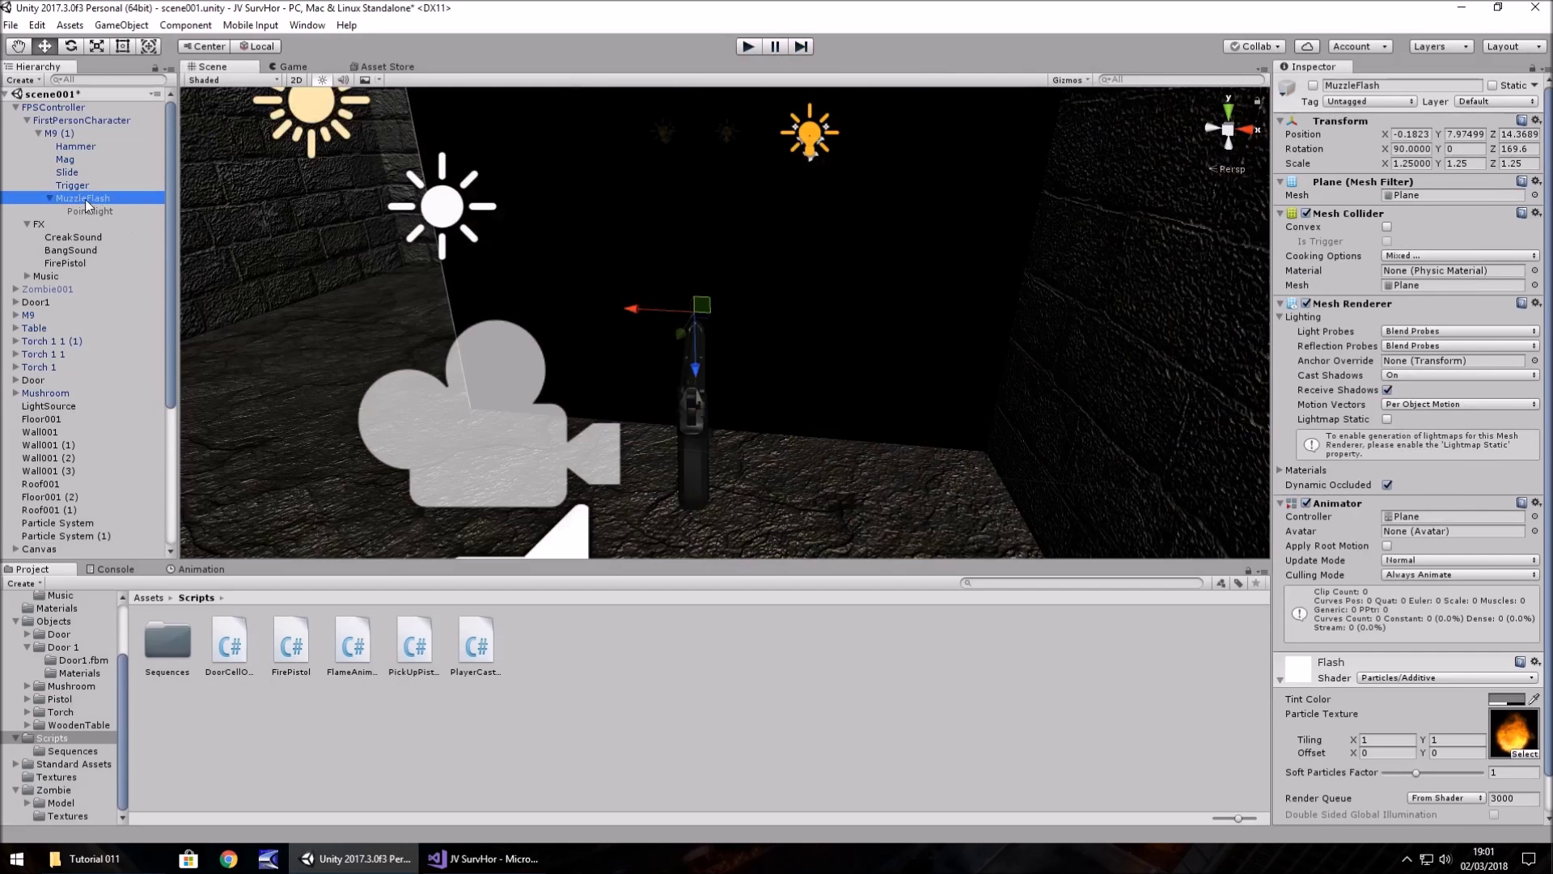
{"action": "left_click_drag", "start_coordinate": [79, 203], "coordinate": [36, 308]}
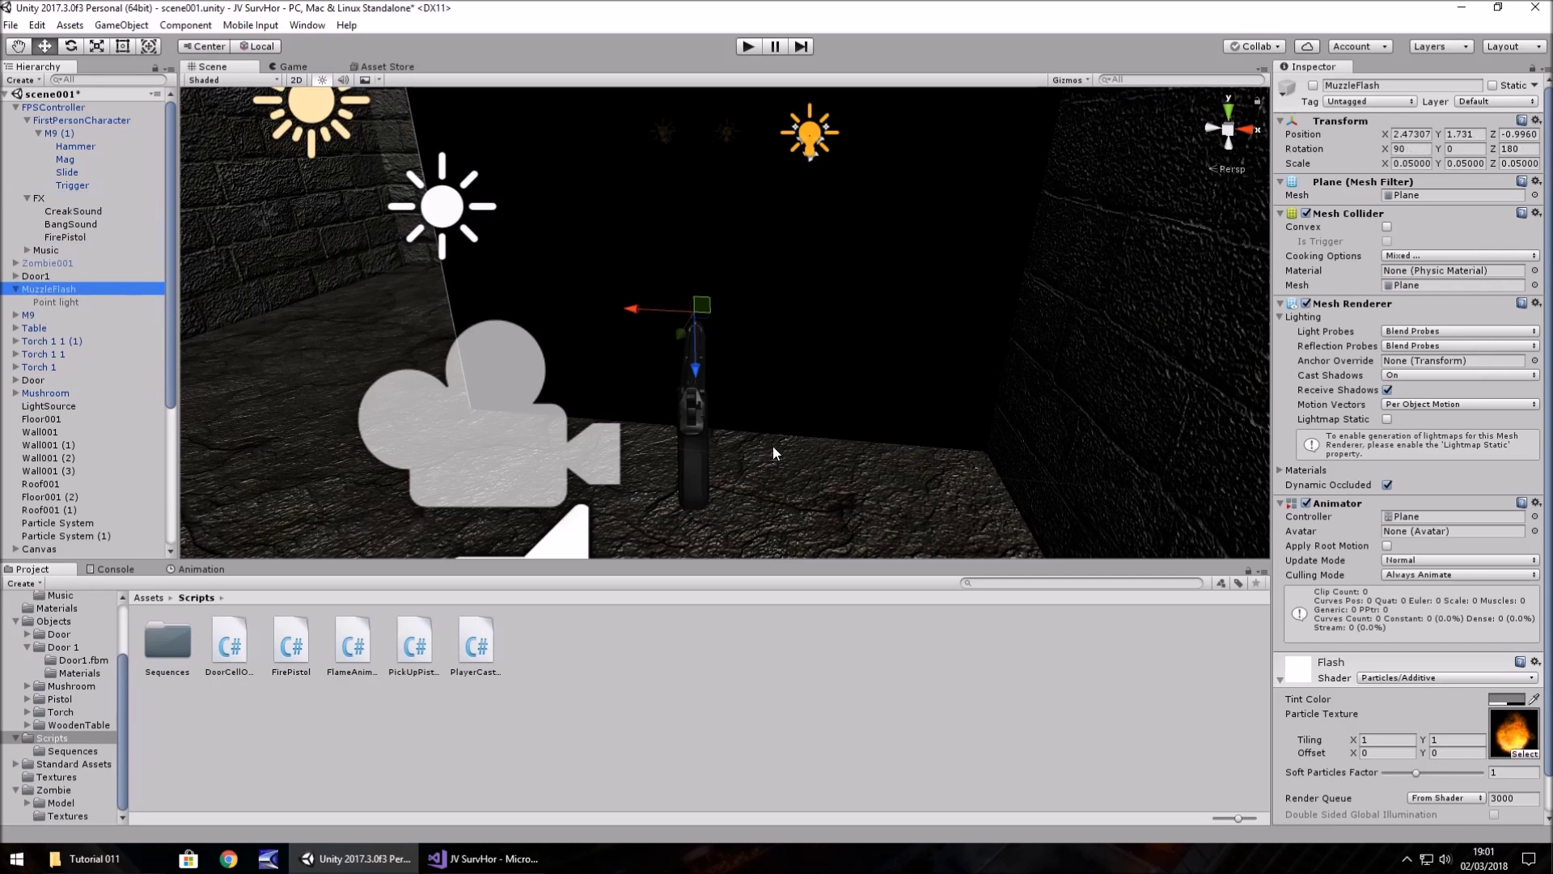
{"action": "scroll", "coordinate": [1399, 633], "scroll_direction": "down", "scroll_amount": 2}
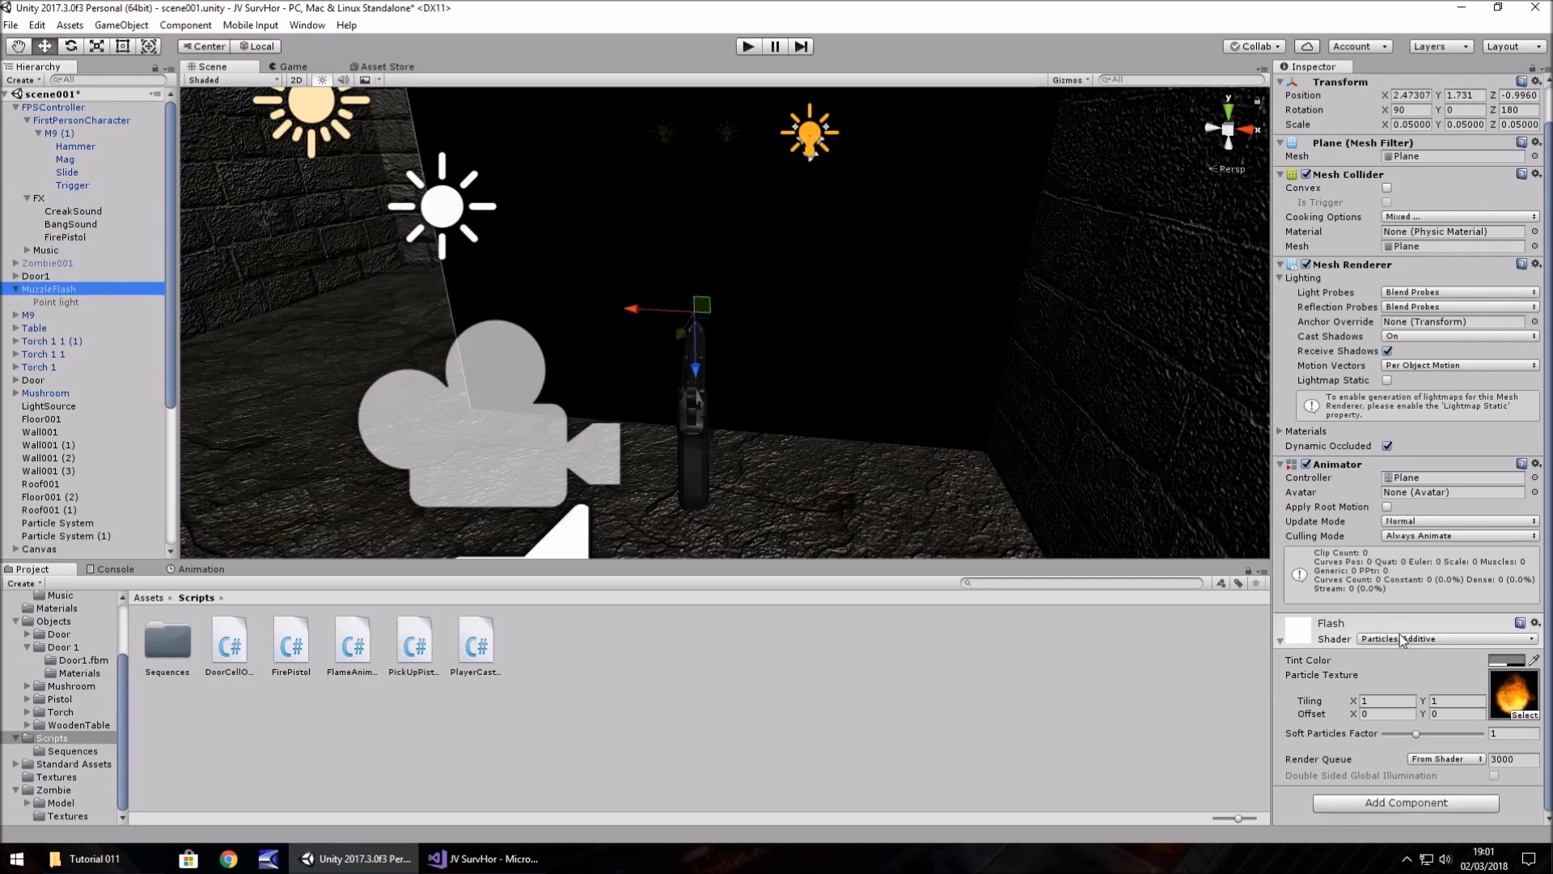
{"action": "left_click", "coordinate": [1409, 813]}
{"action": "left_click", "coordinate": [1350, 591]}
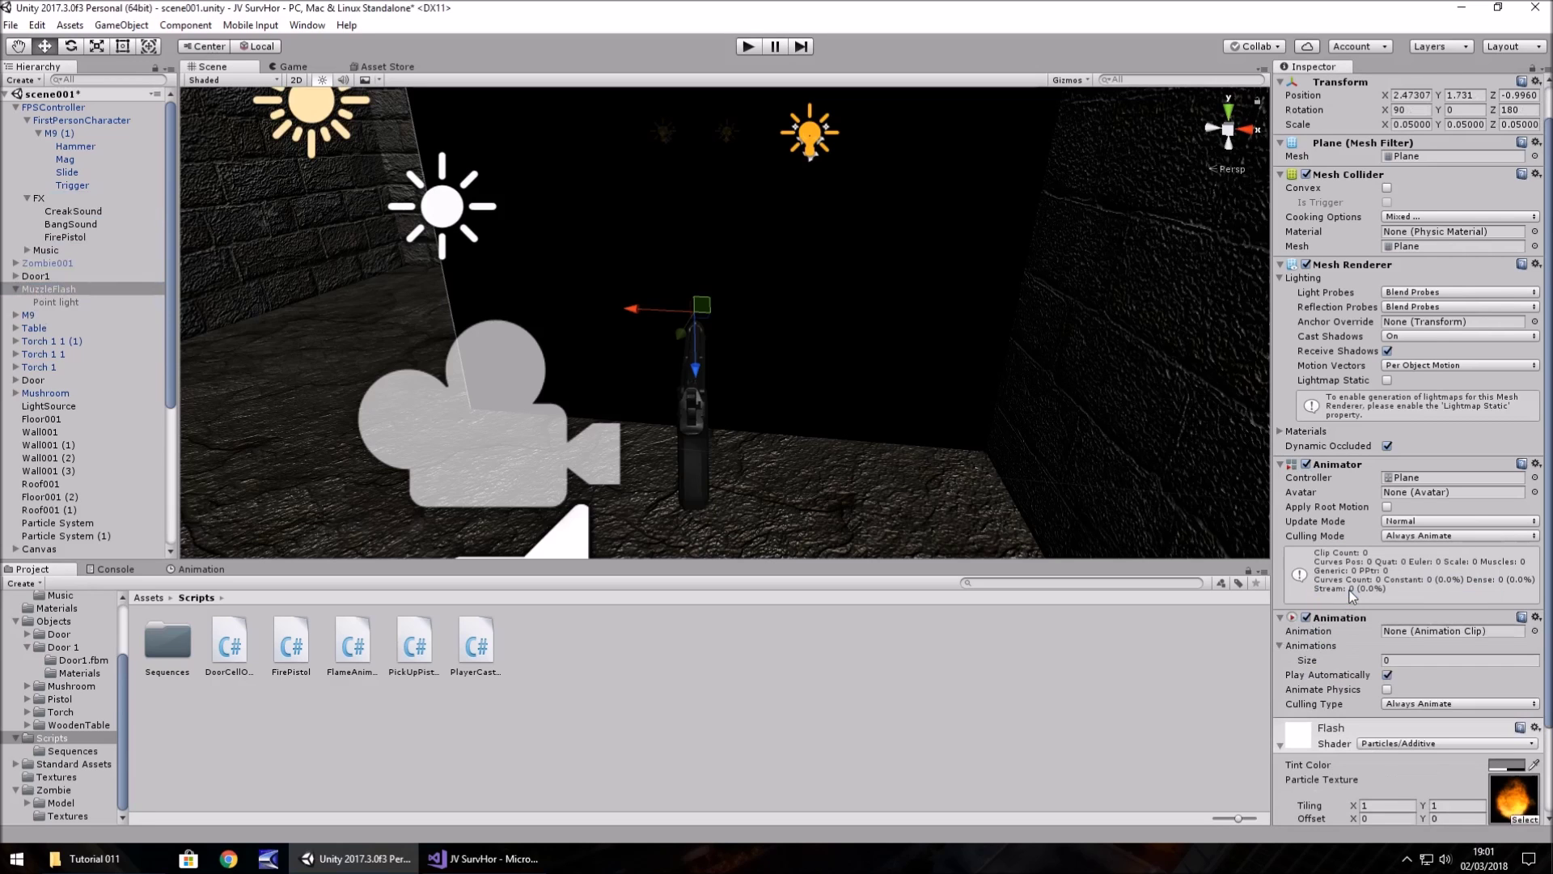
Step: Assign MuzzleAnim as the Animation clip and as Element 0 of a size-1 list, with Play Automatically unticked
{"action": "left_click", "coordinate": [1415, 482]}
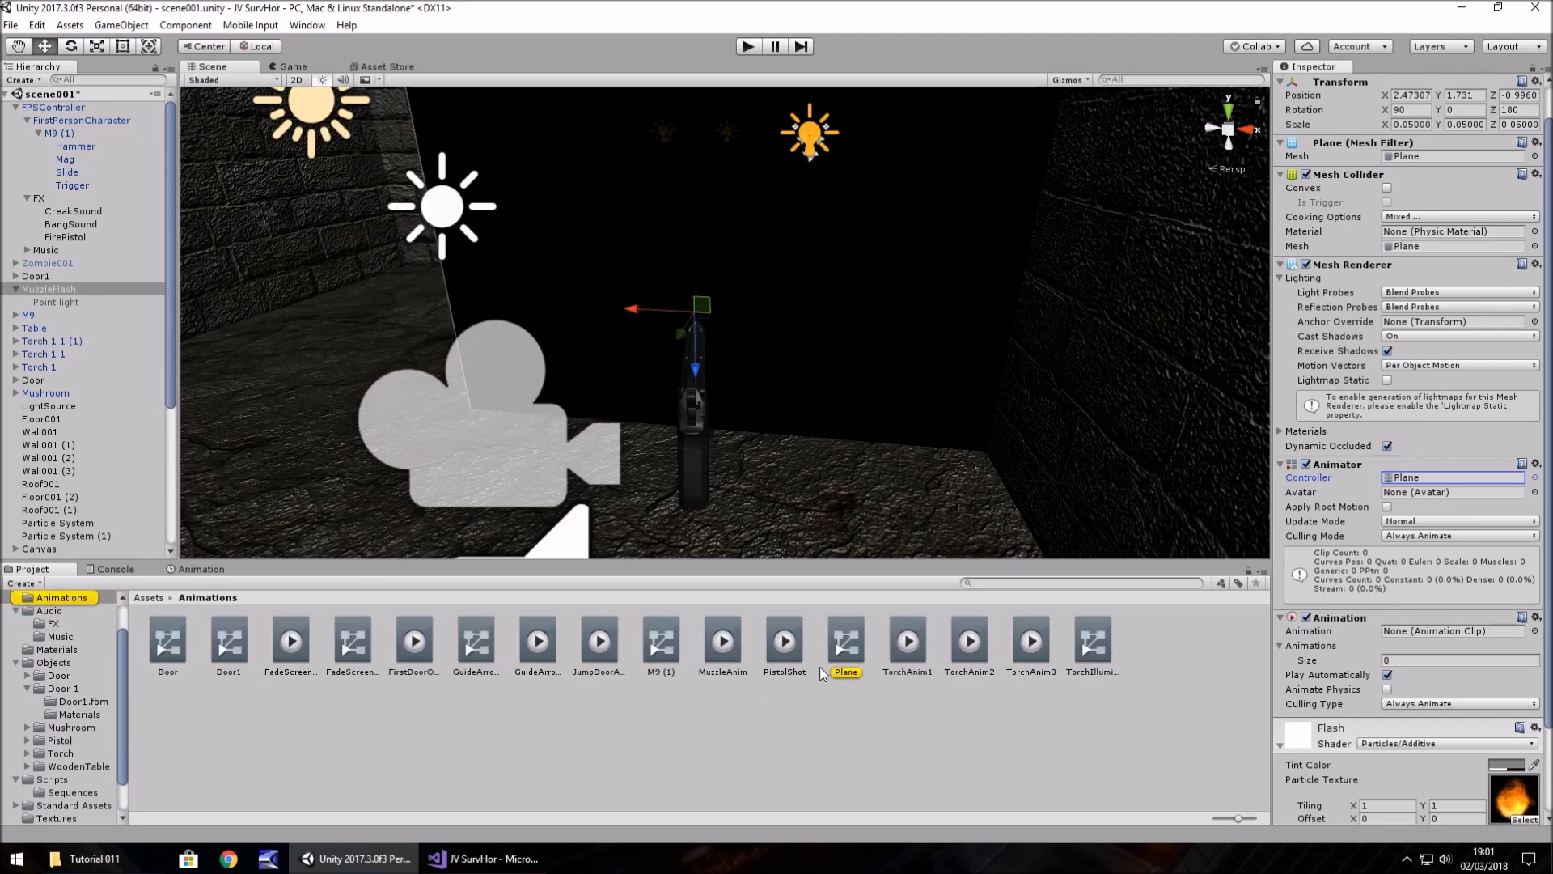
{"action": "left_click_drag", "start_coordinate": [721, 644], "coordinate": [1424, 632]}
{"action": "left_click_drag", "start_coordinate": [722, 643], "coordinate": [1286, 653]}
{"action": "left_click", "coordinate": [1407, 660]}
{"action": "type", "text": "1"}
{"action": "key", "text": "Return"}
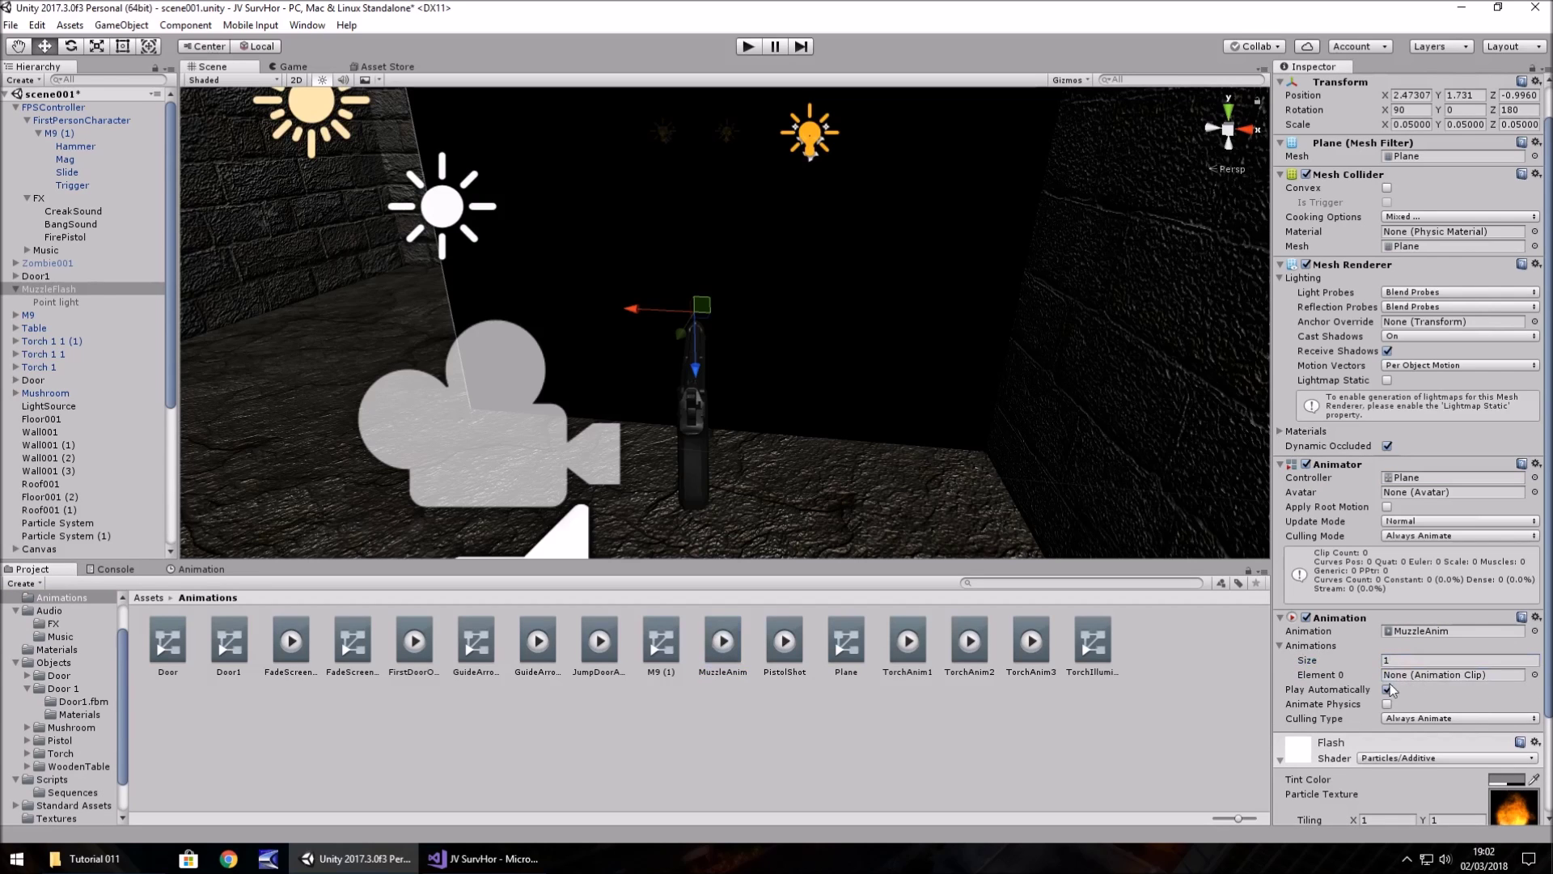
{"action": "left_click", "coordinate": [1387, 689]}
{"action": "left_click_drag", "start_coordinate": [738, 670], "coordinate": [1403, 678]}
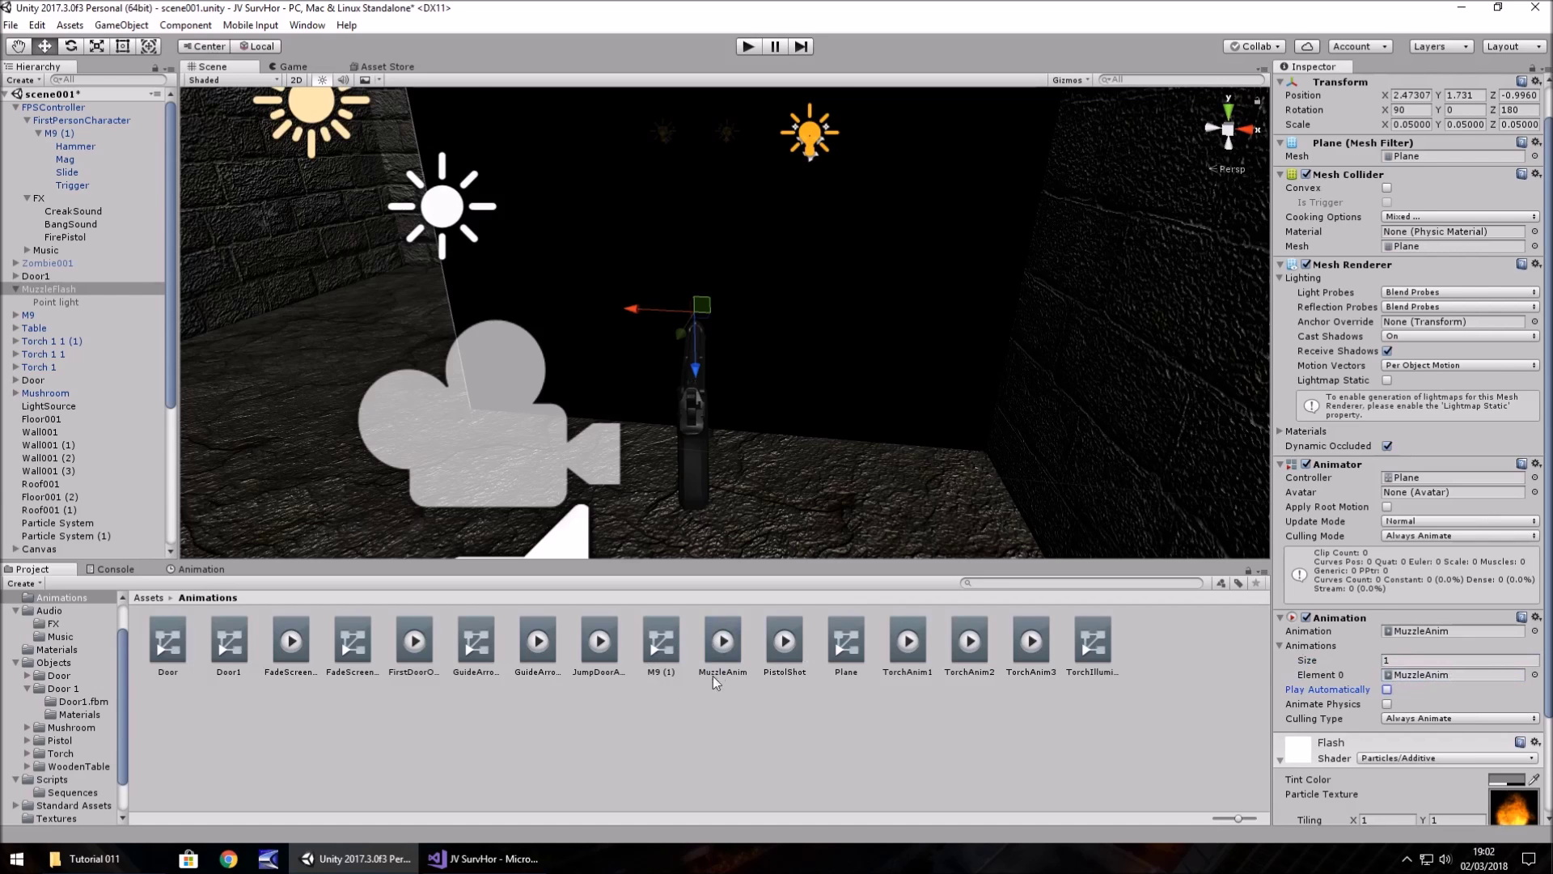
Step: Remove MuzzleFlash's Animator component and mark the MuzzleAnim clip as Legacy in the Debug inspector
{"action": "right_click", "coordinate": [1356, 468]}
{"action": "left_click", "coordinate": [1412, 495]}
{"action": "left_click", "coordinate": [722, 655]}
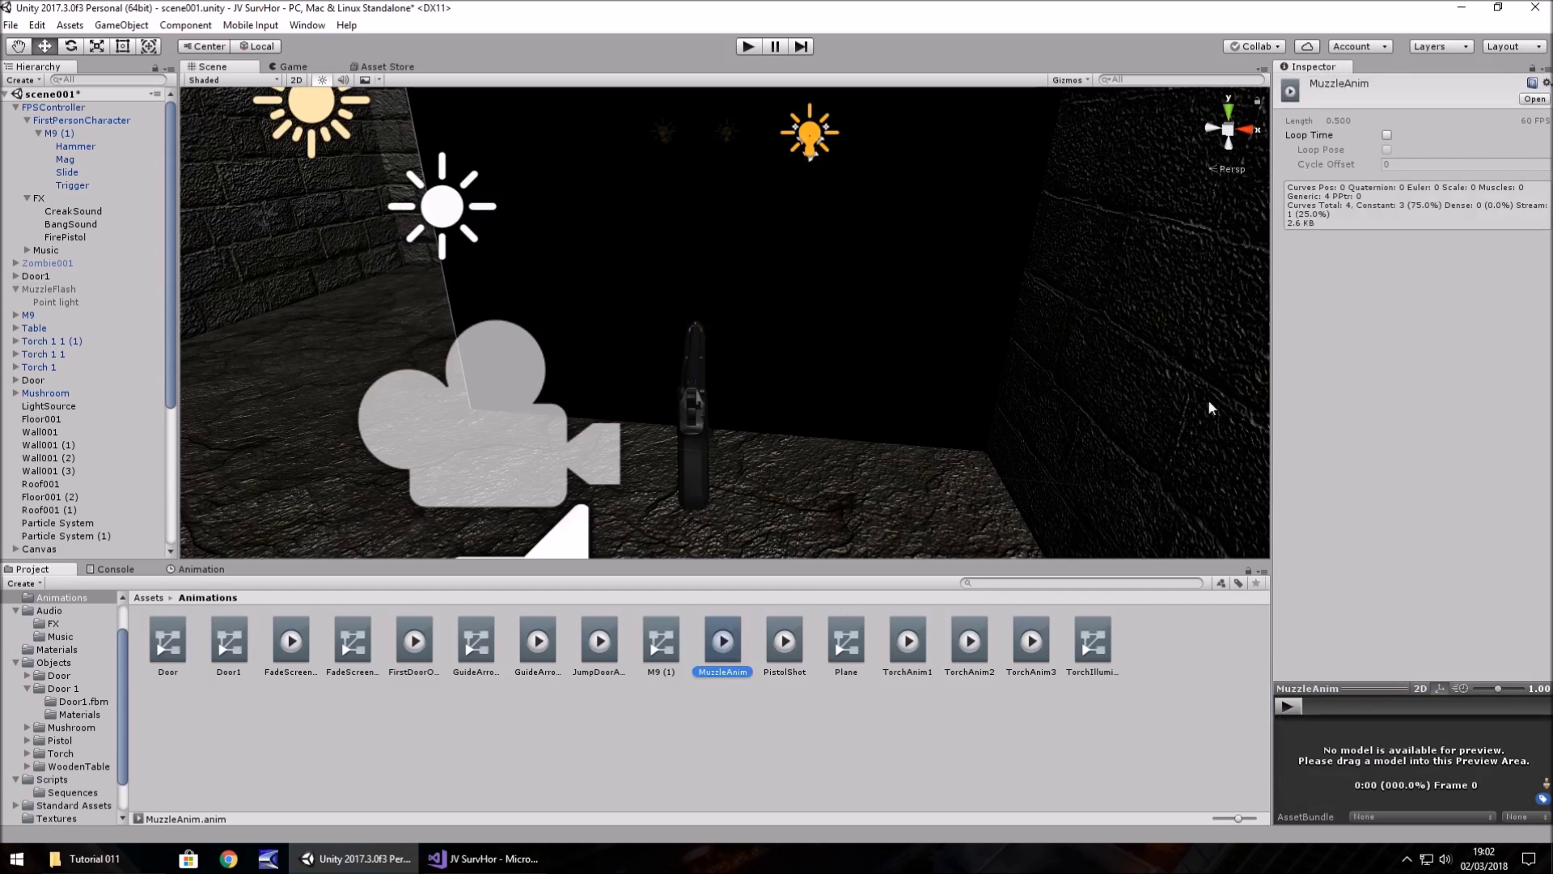
{"action": "left_click", "coordinate": [1546, 68]}
{"action": "left_click", "coordinate": [1481, 109]}
{"action": "left_click", "coordinate": [1388, 151]}
Step: Set MuzzleAnim's Wrap Mode to Once and put MuzzleFlash back under M9 (1)
{"action": "left_click", "coordinate": [1546, 68]}
{"action": "left_click", "coordinate": [1508, 87]}
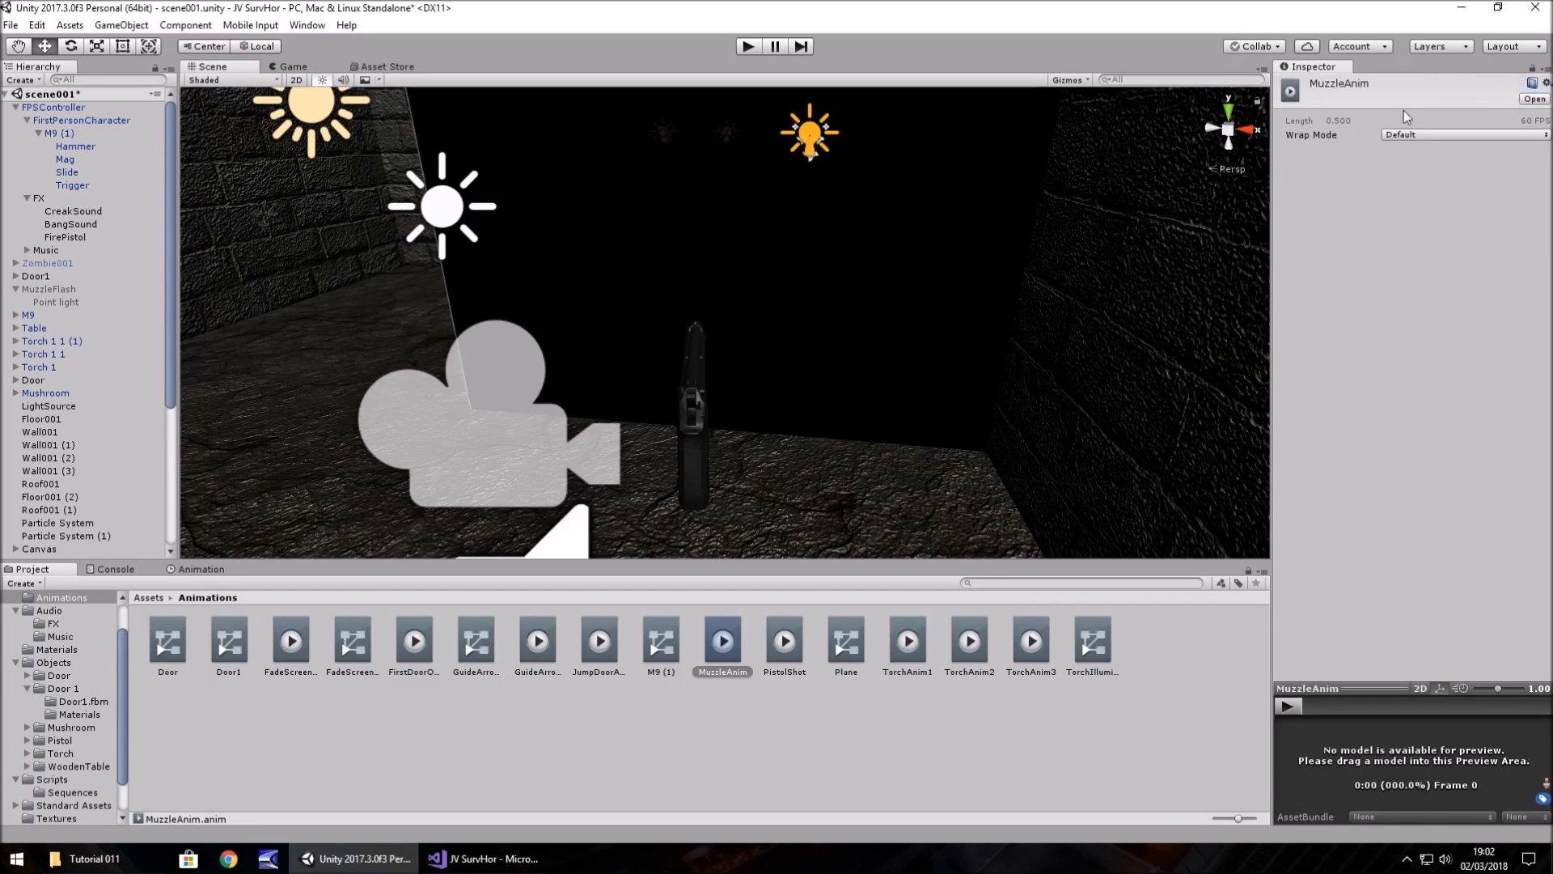
{"action": "left_click", "coordinate": [1423, 134]}
{"action": "left_click", "coordinate": [1444, 178]}
{"action": "left_click_drag", "start_coordinate": [37, 289], "coordinate": [56, 134]}
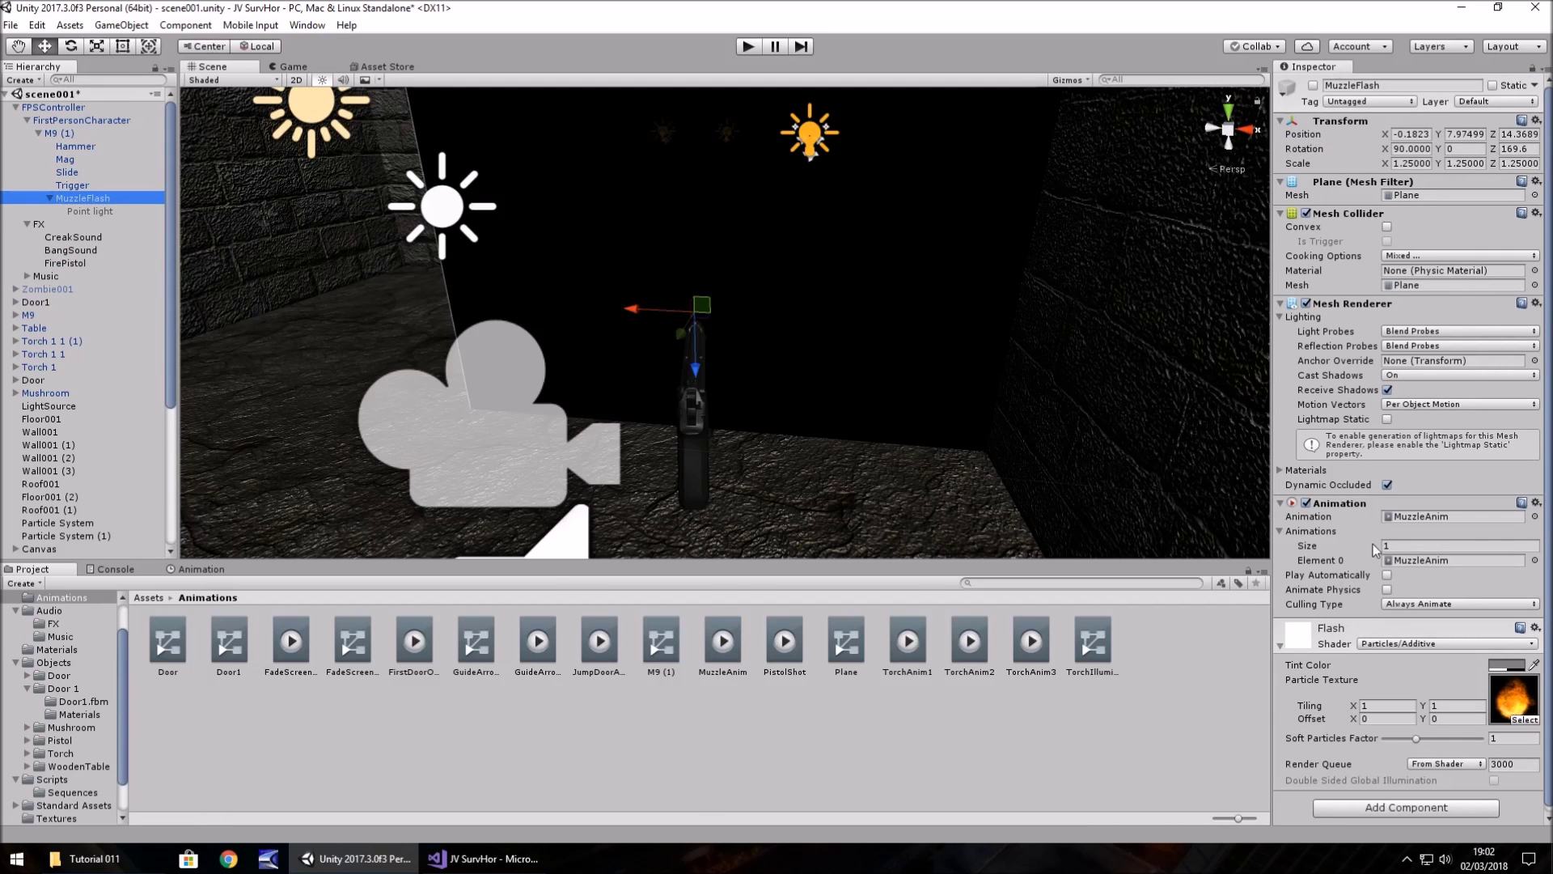
Step: Delete the Animator re-enable line, change line 28 to GetComponent<Animation>().Play("MuzzleAnim"), and save
{"action": "left_click", "coordinate": [486, 859]}
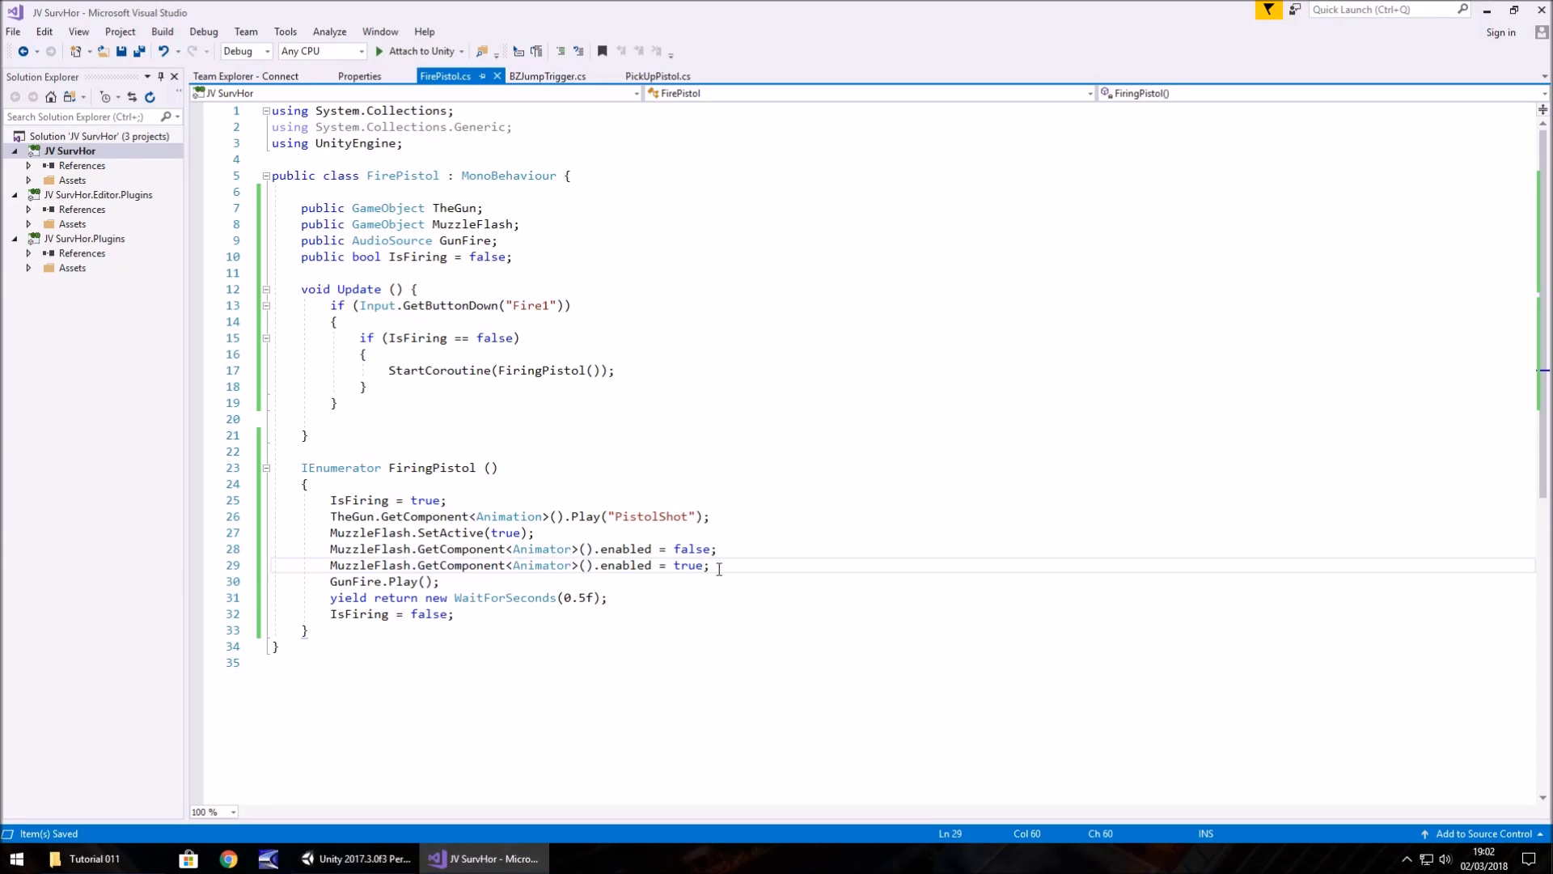
{"action": "left_click_drag", "start_coordinate": [730, 563], "coordinate": [223, 571]}
{"action": "key", "text": "BackSpace"}
{"action": "key", "text": "BackSpace"}
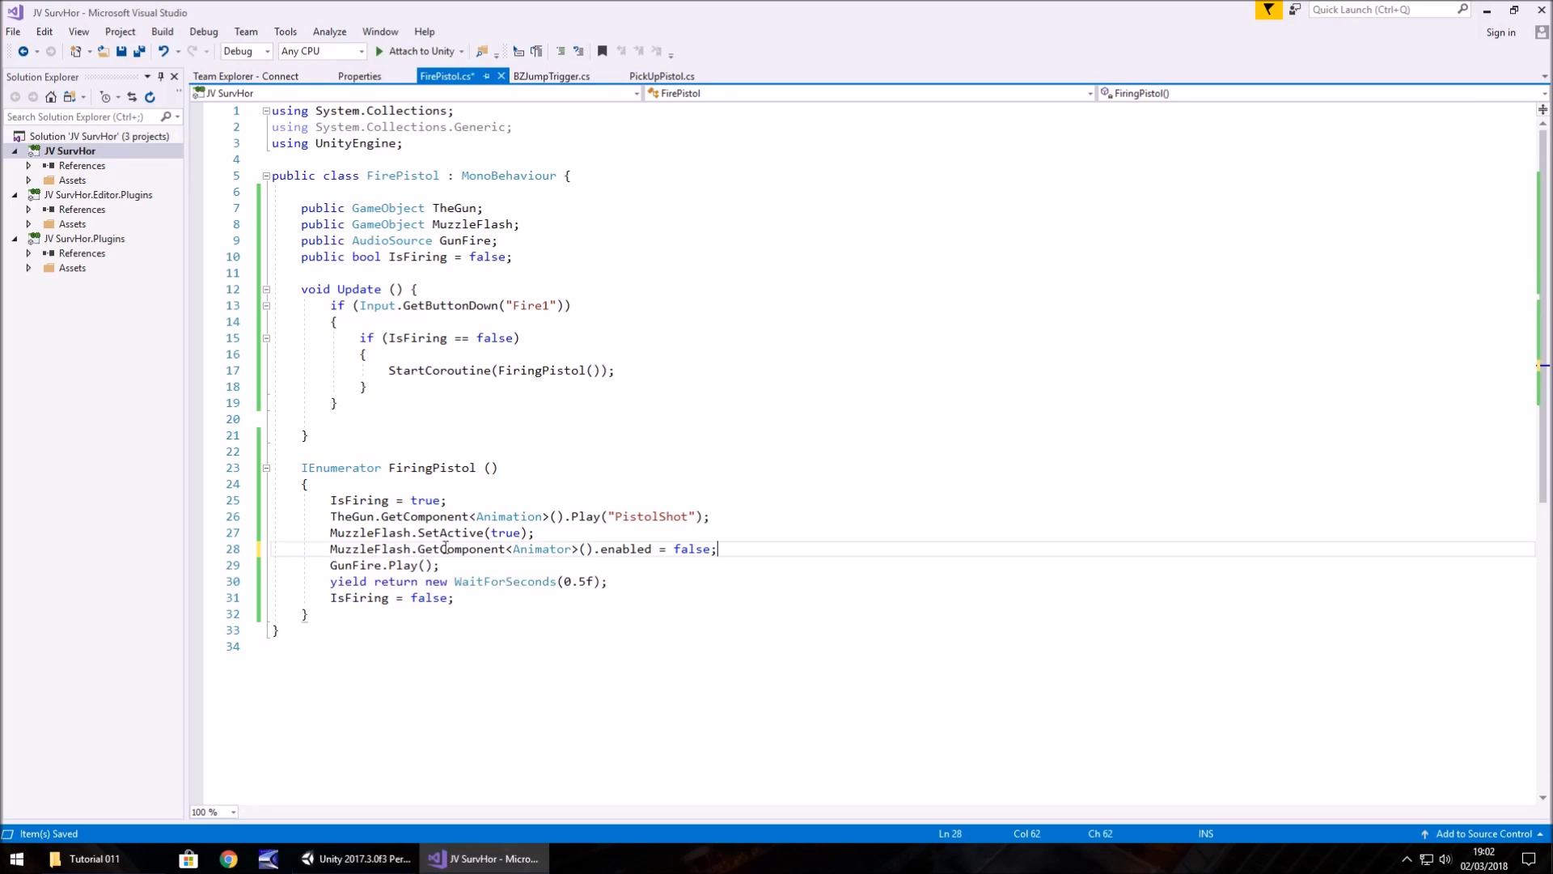
{"action": "double_click", "coordinate": [555, 549]}
{"action": "type", "text": "Animation"}
{"action": "left_click_drag", "start_coordinate": [725, 549], "coordinate": [609, 551]}
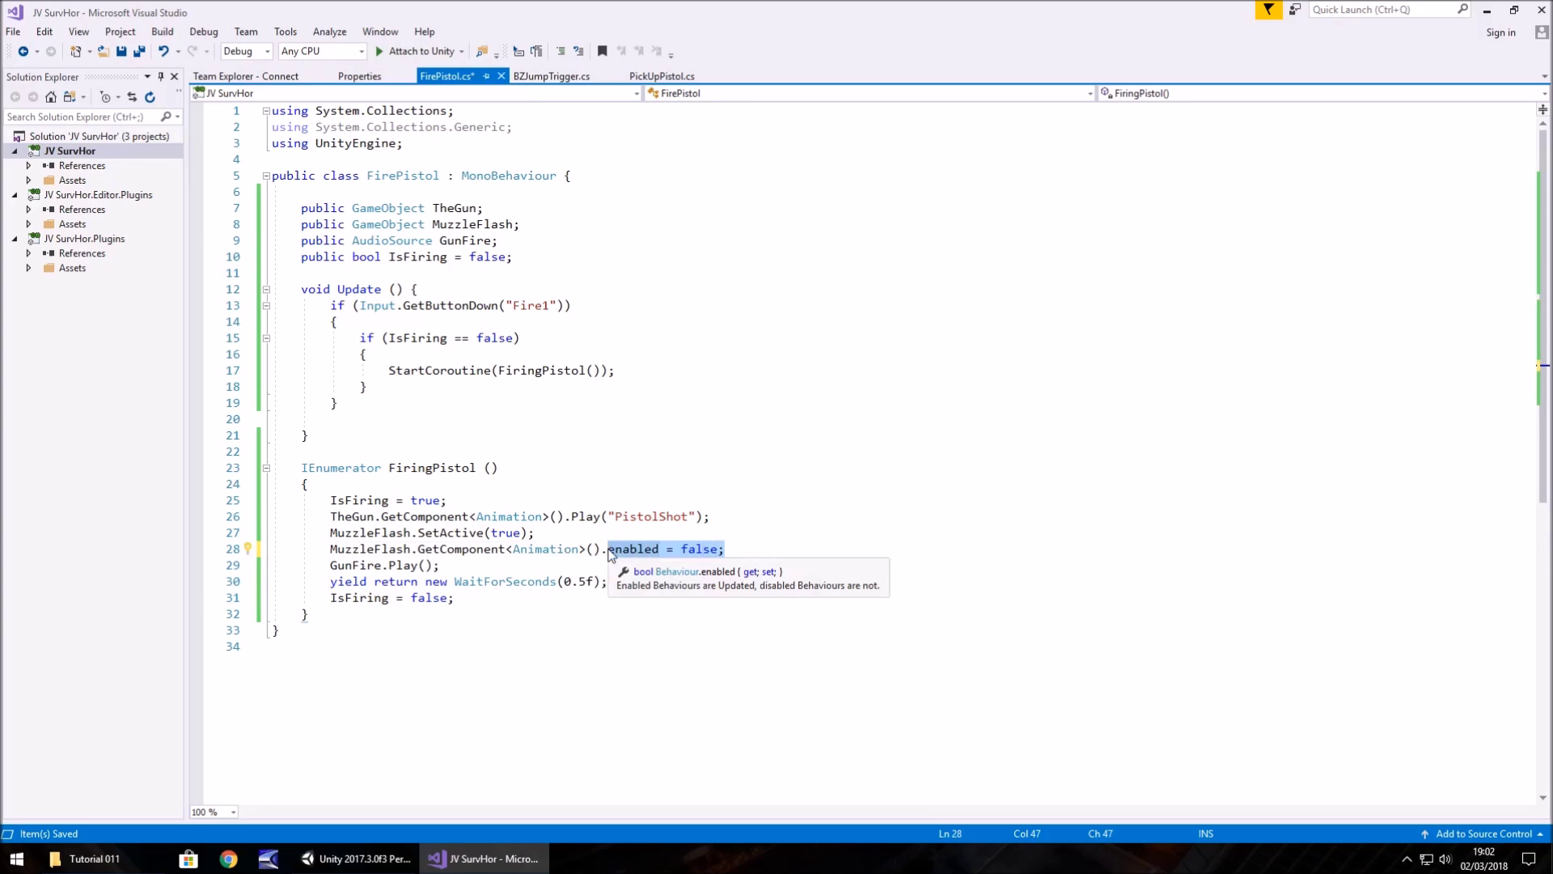
{"action": "type", "text": "Pla"}
{"action": "type", "text": "y(\"M"}
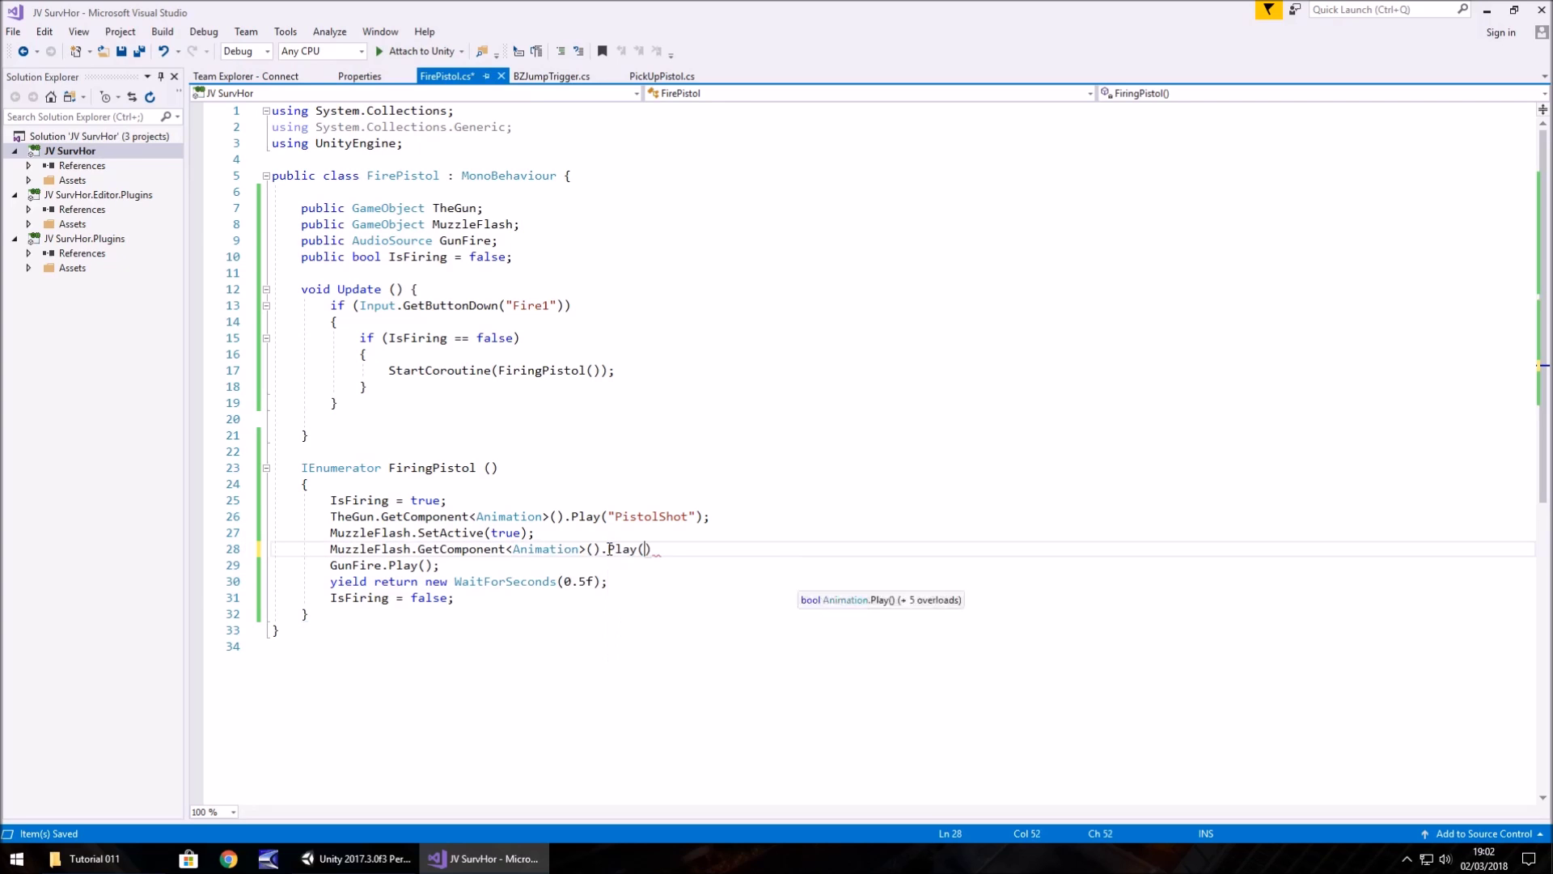
{"action": "type", "text": "uzzleAnim"}
{"action": "key", "text": "ctrl+s"}
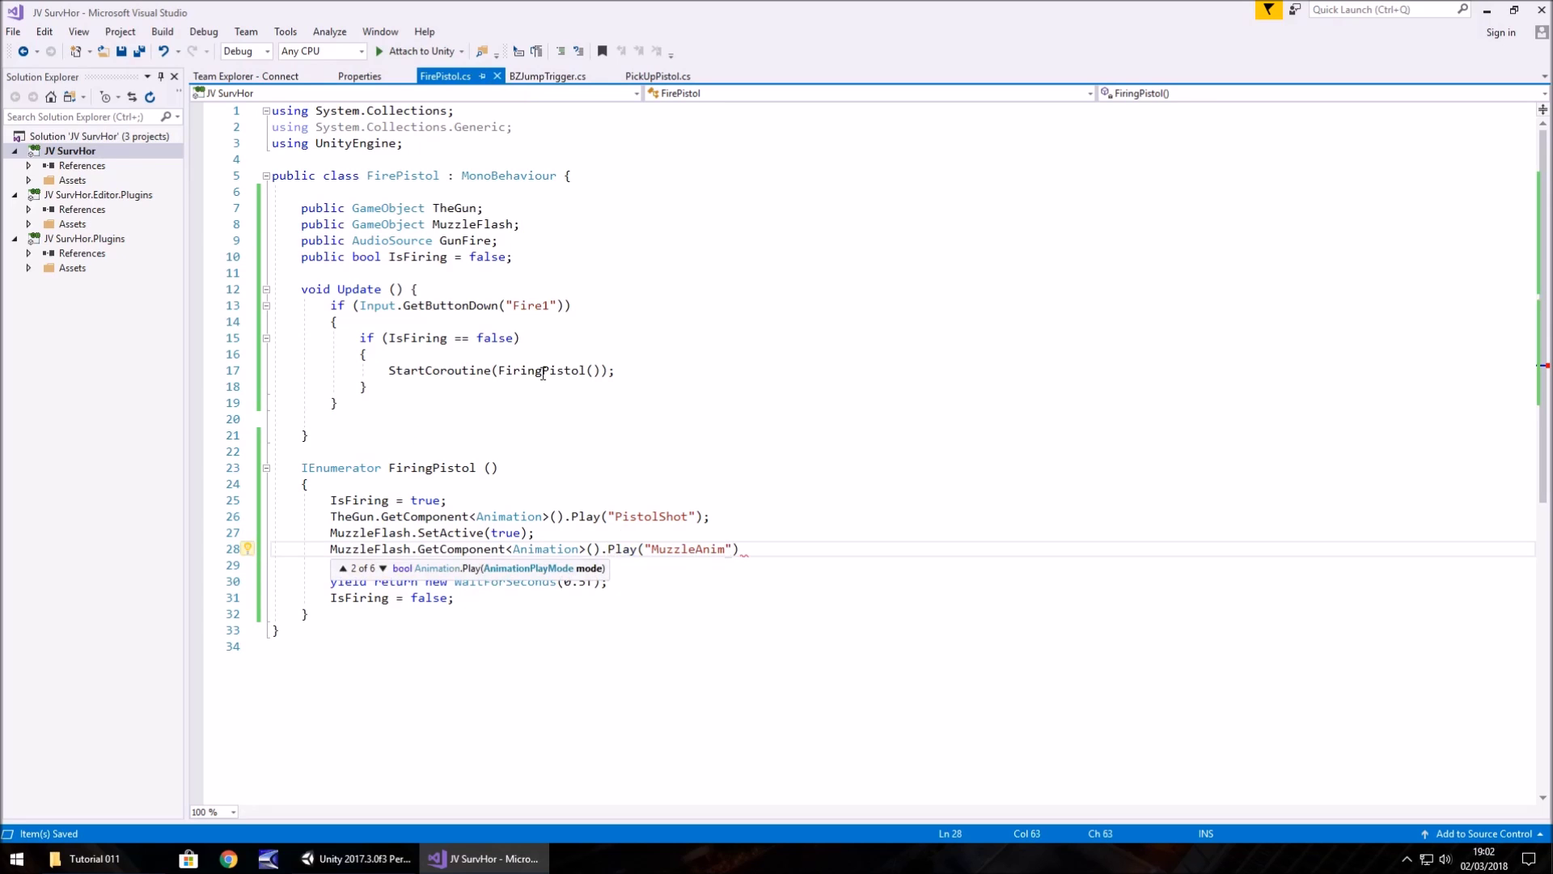
{"action": "left_click", "coordinate": [356, 867]}
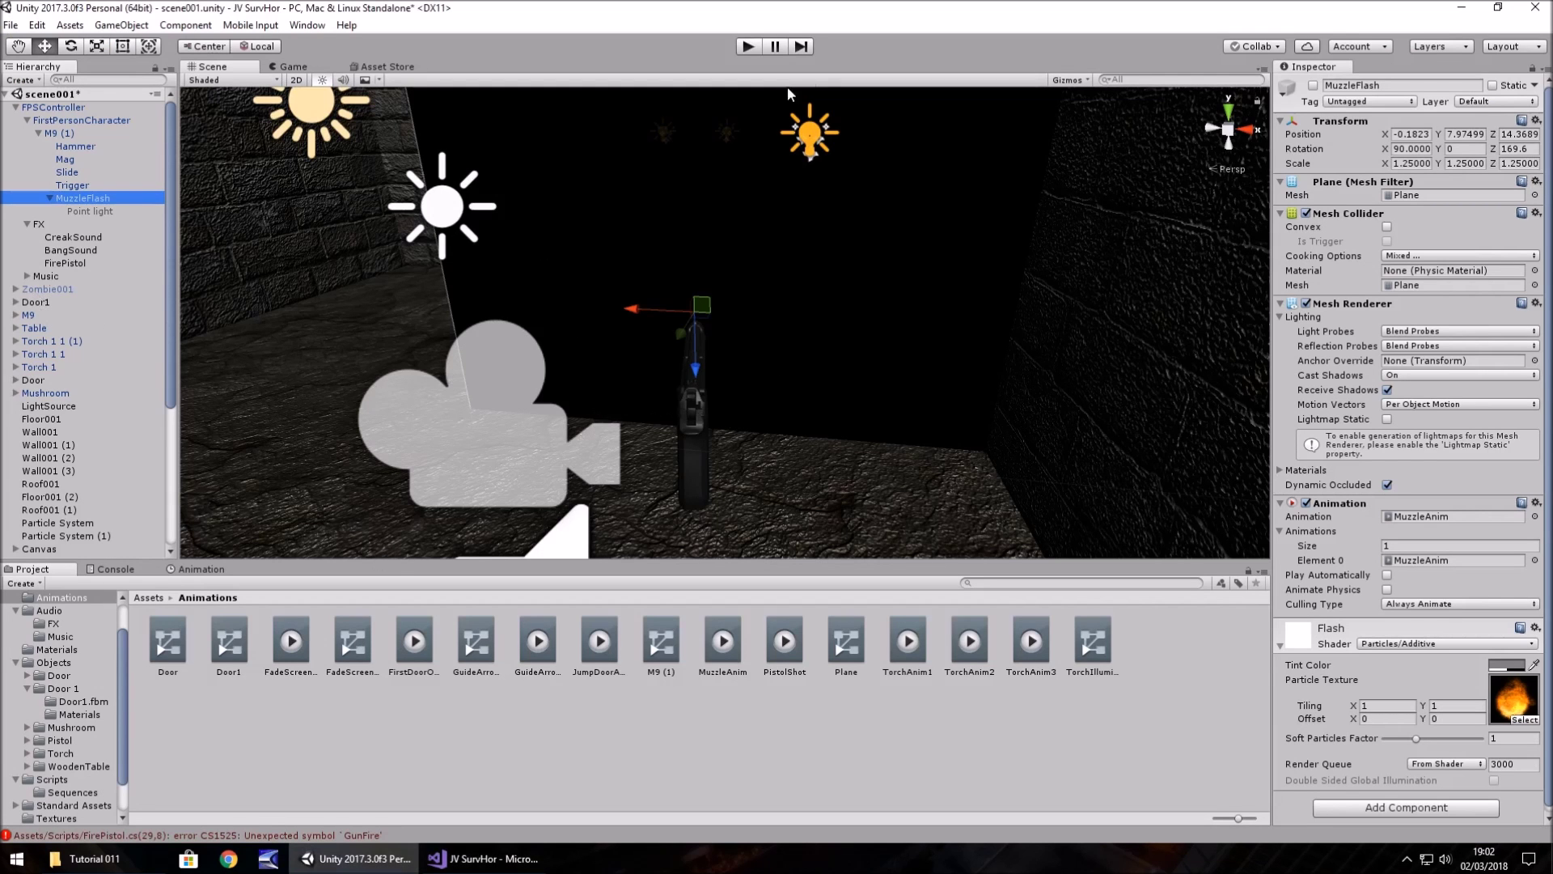
Step: Attempt Play, then open the CS1525 compile error from the Console in the script
{"action": "left_click", "coordinate": [747, 49]}
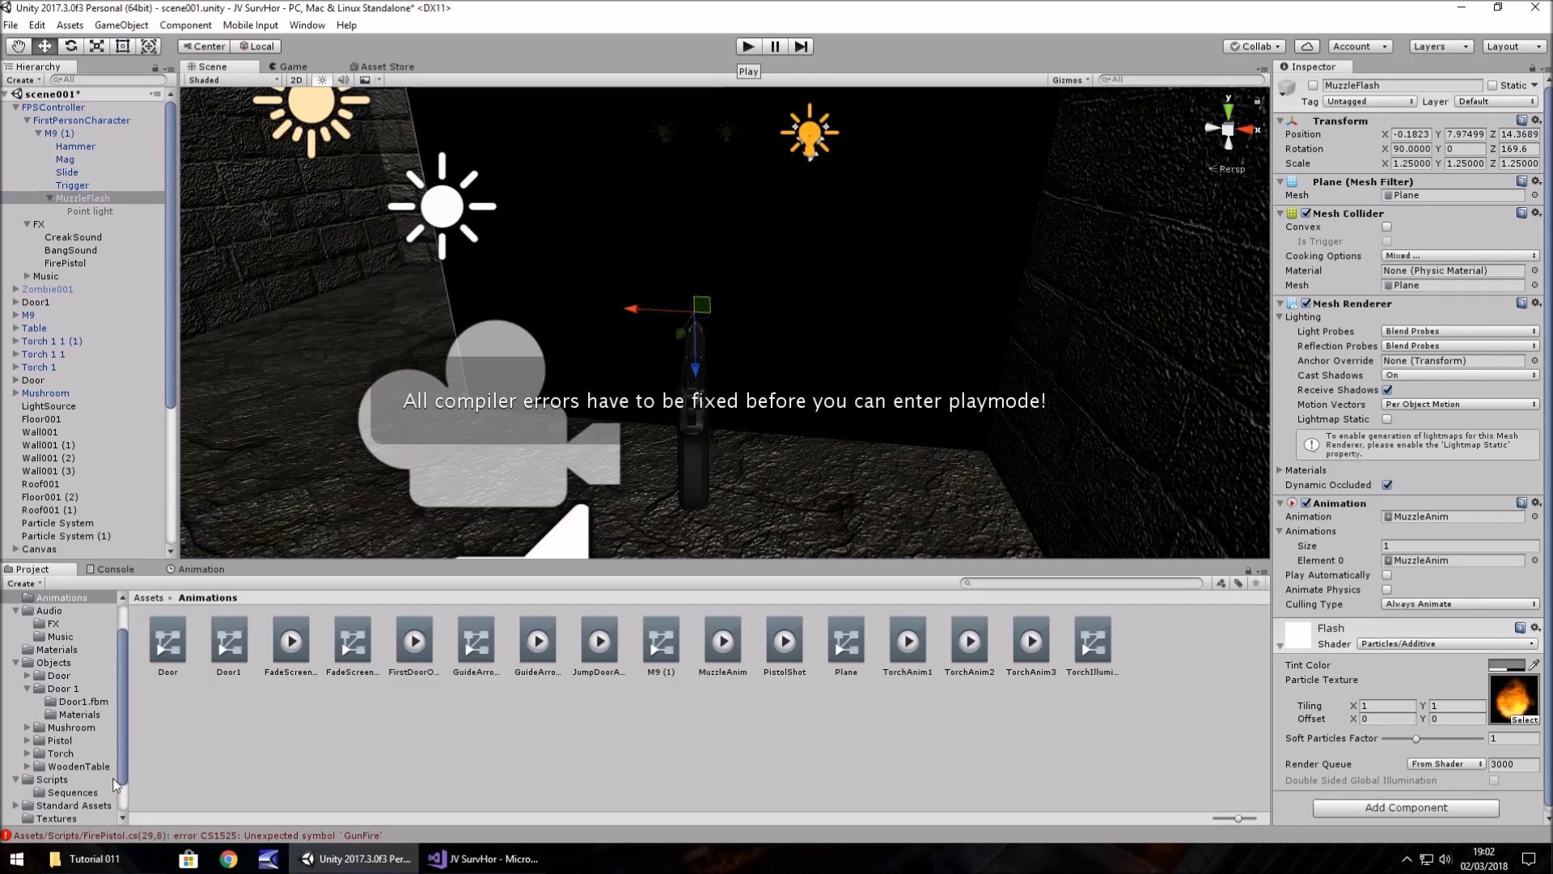
{"action": "left_click", "coordinate": [112, 571]}
{"action": "double_click", "coordinate": [150, 597]}
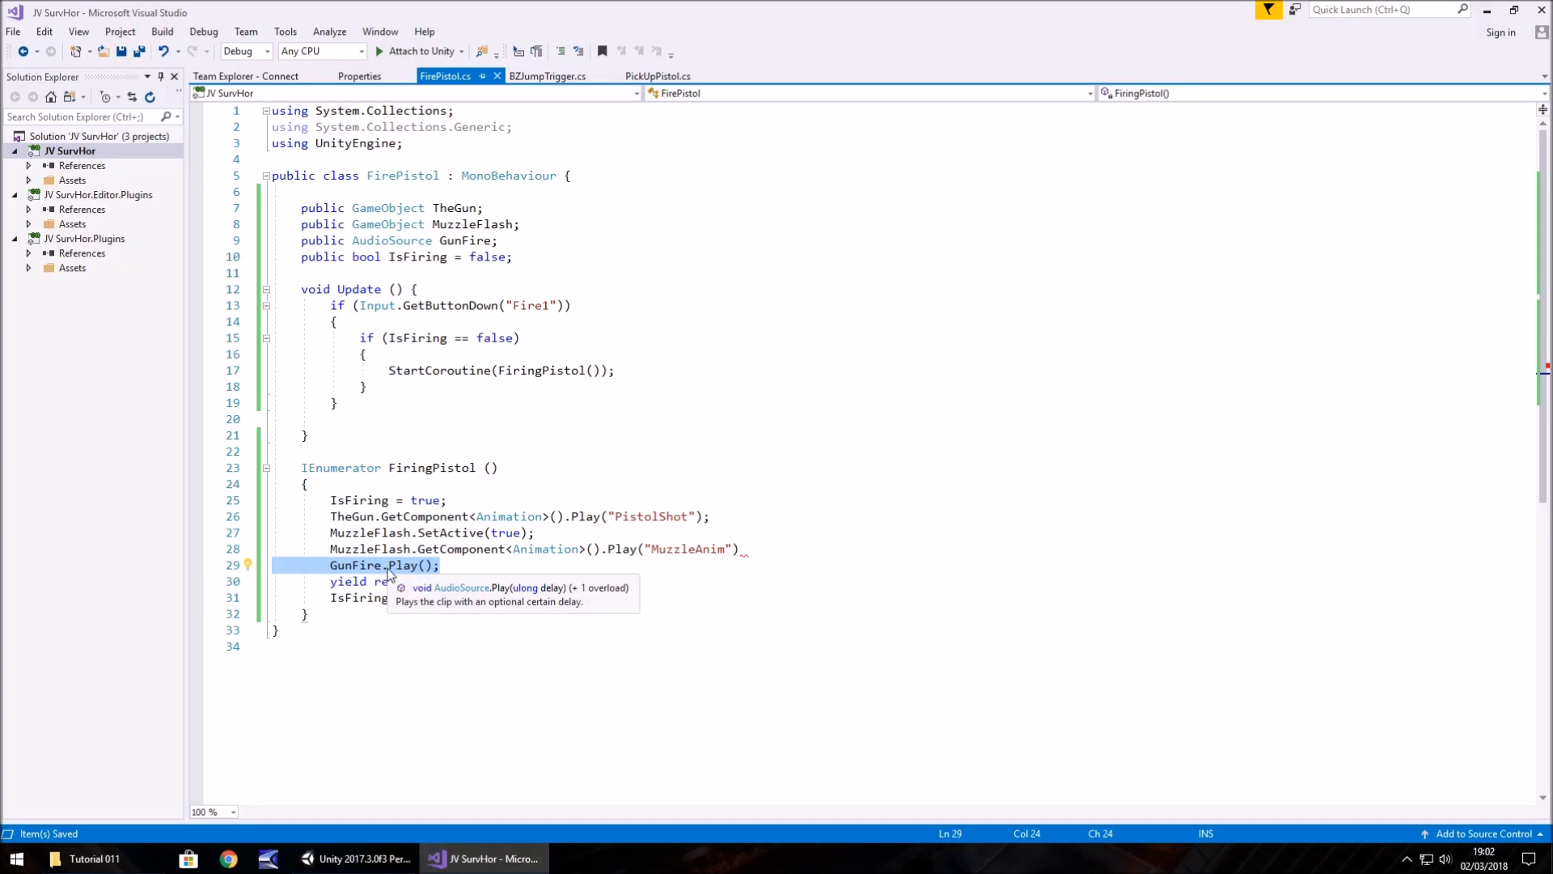
Step: Add the missing semicolon to the MuzzleAnim Play line, save, and clear Unity's console
{"action": "left_click", "coordinate": [356, 568]}
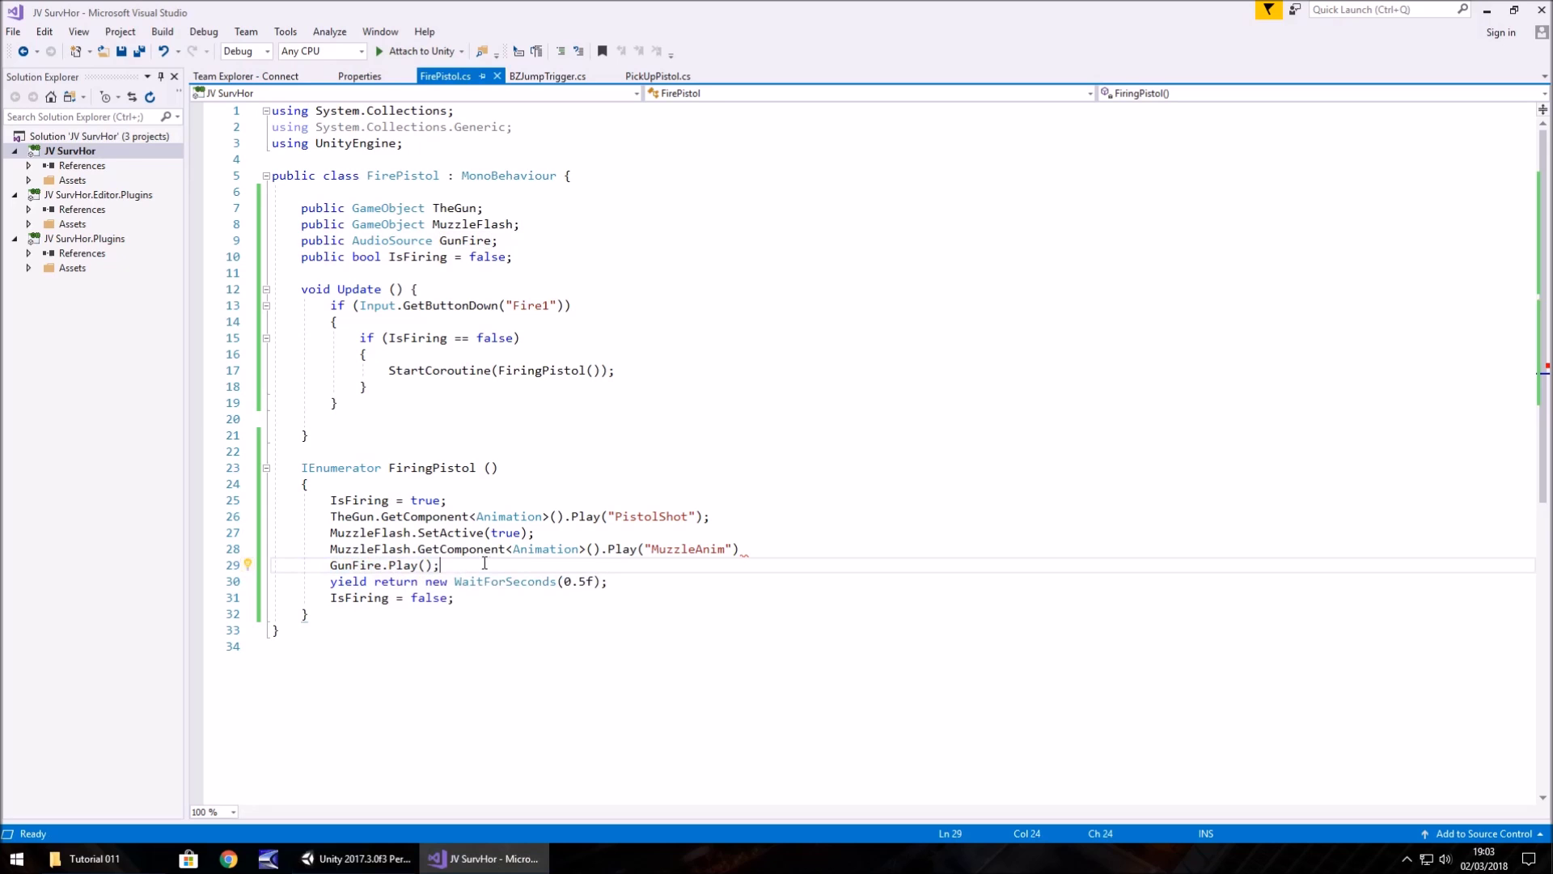
{"action": "left_click_drag", "start_coordinate": [440, 565], "coordinate": [333, 565]}
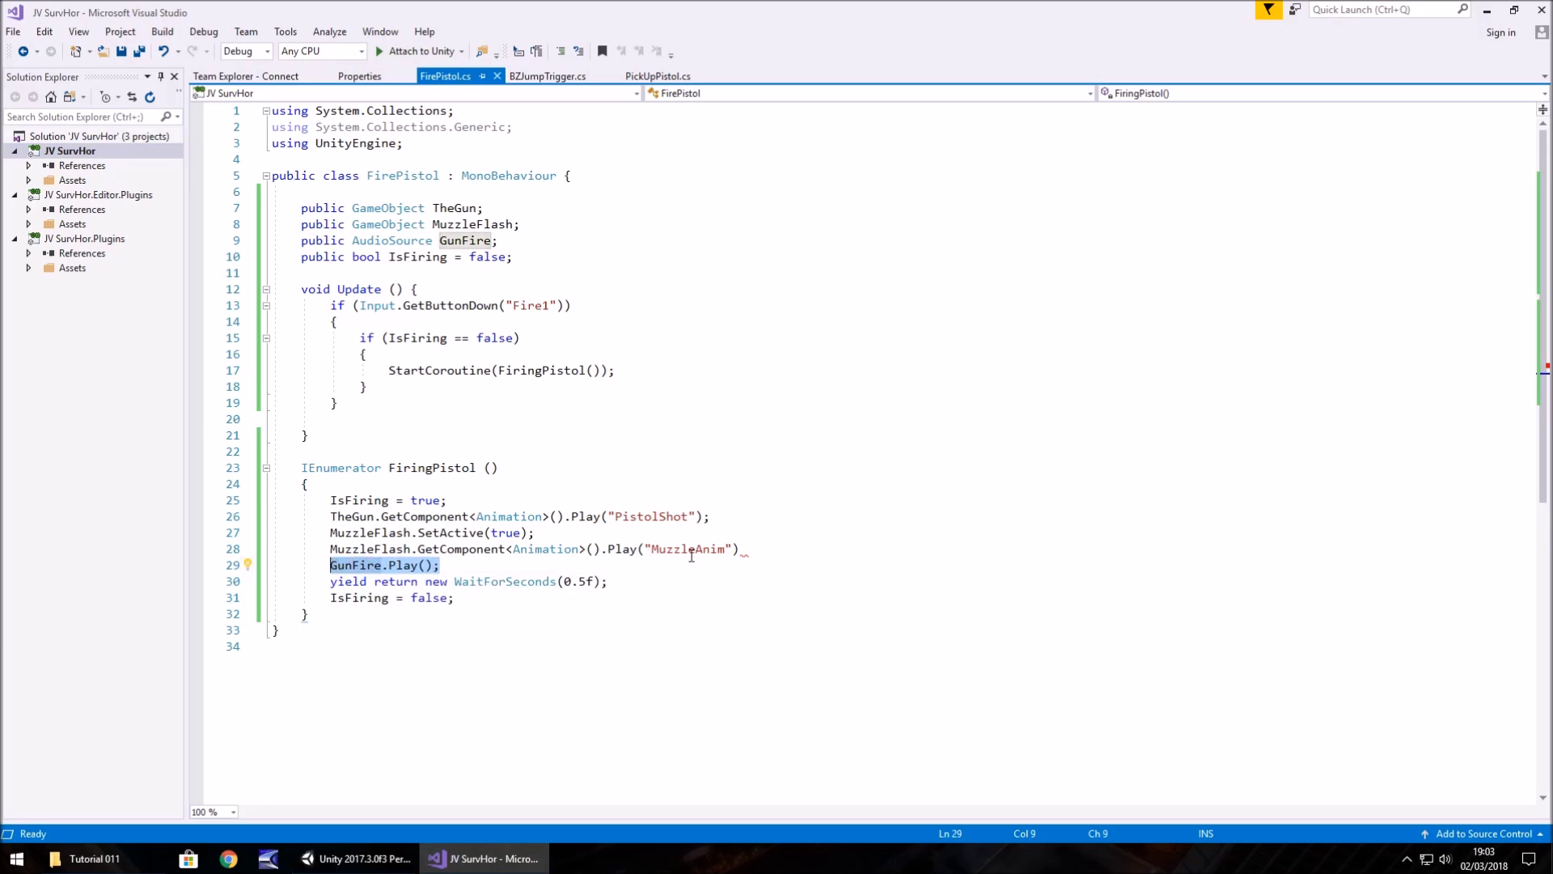
{"action": "left_click", "coordinate": [767, 546]}
{"action": "type", "text": ";"}
{"action": "key", "text": "ctrl+s"}
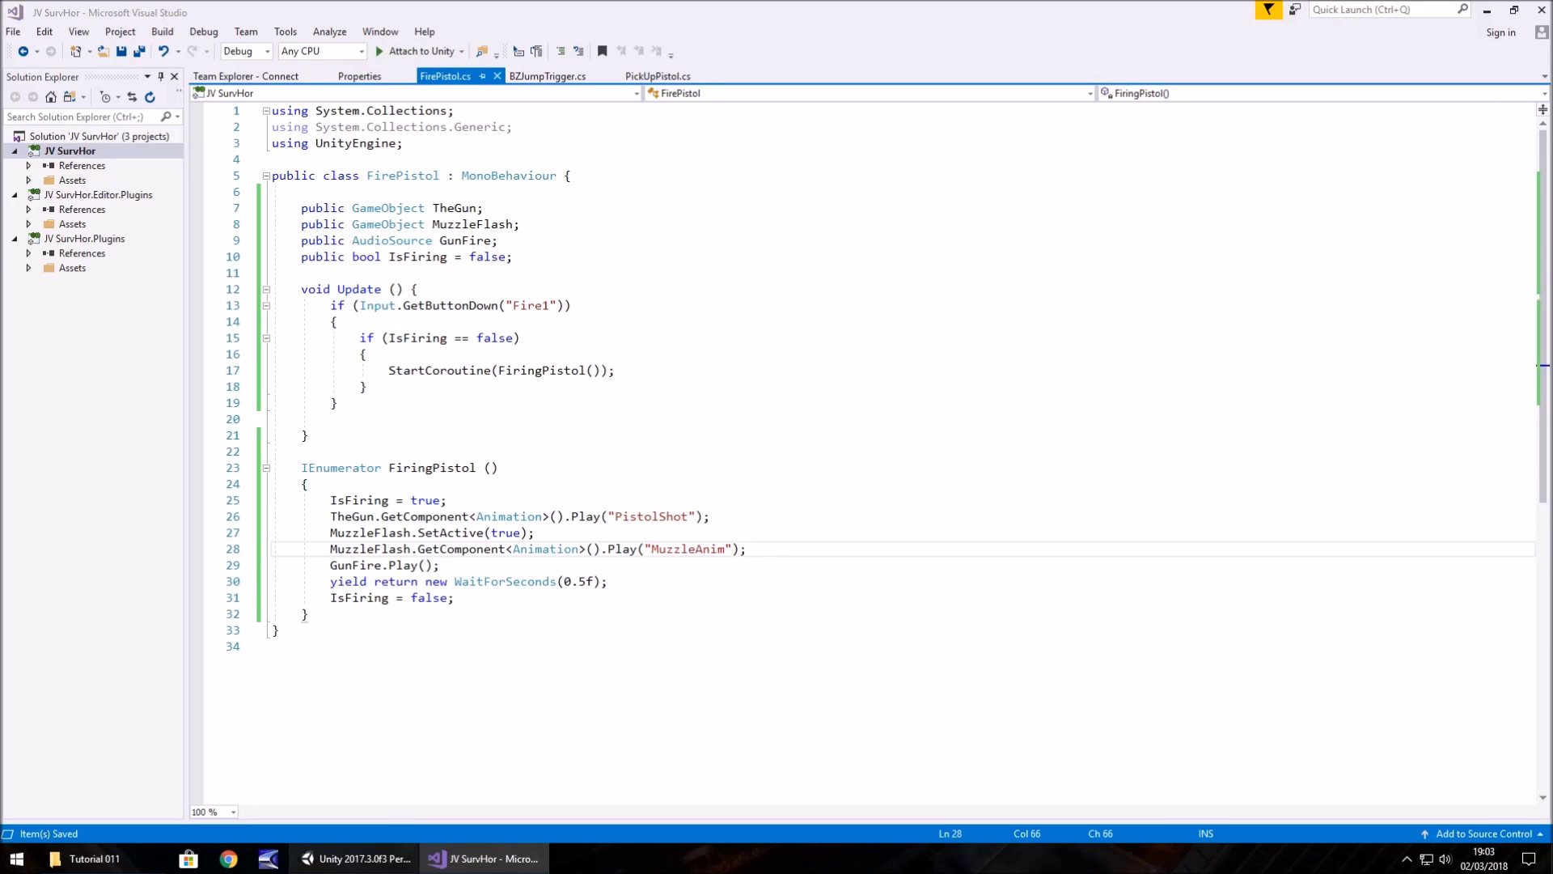
{"action": "left_click", "coordinate": [356, 858]}
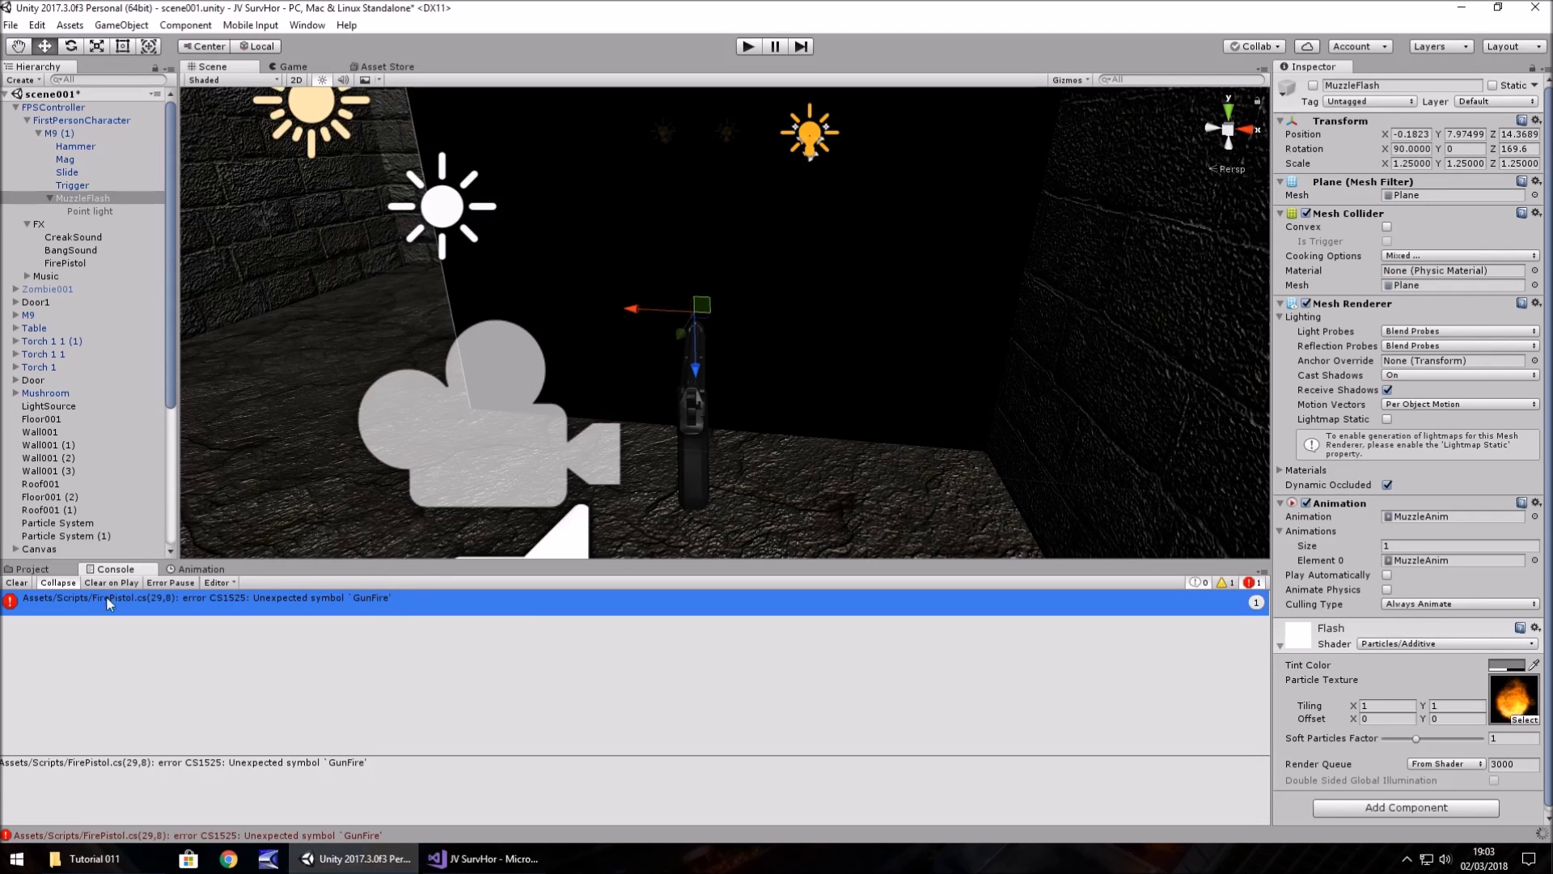
{"action": "left_click", "coordinate": [18, 583]}
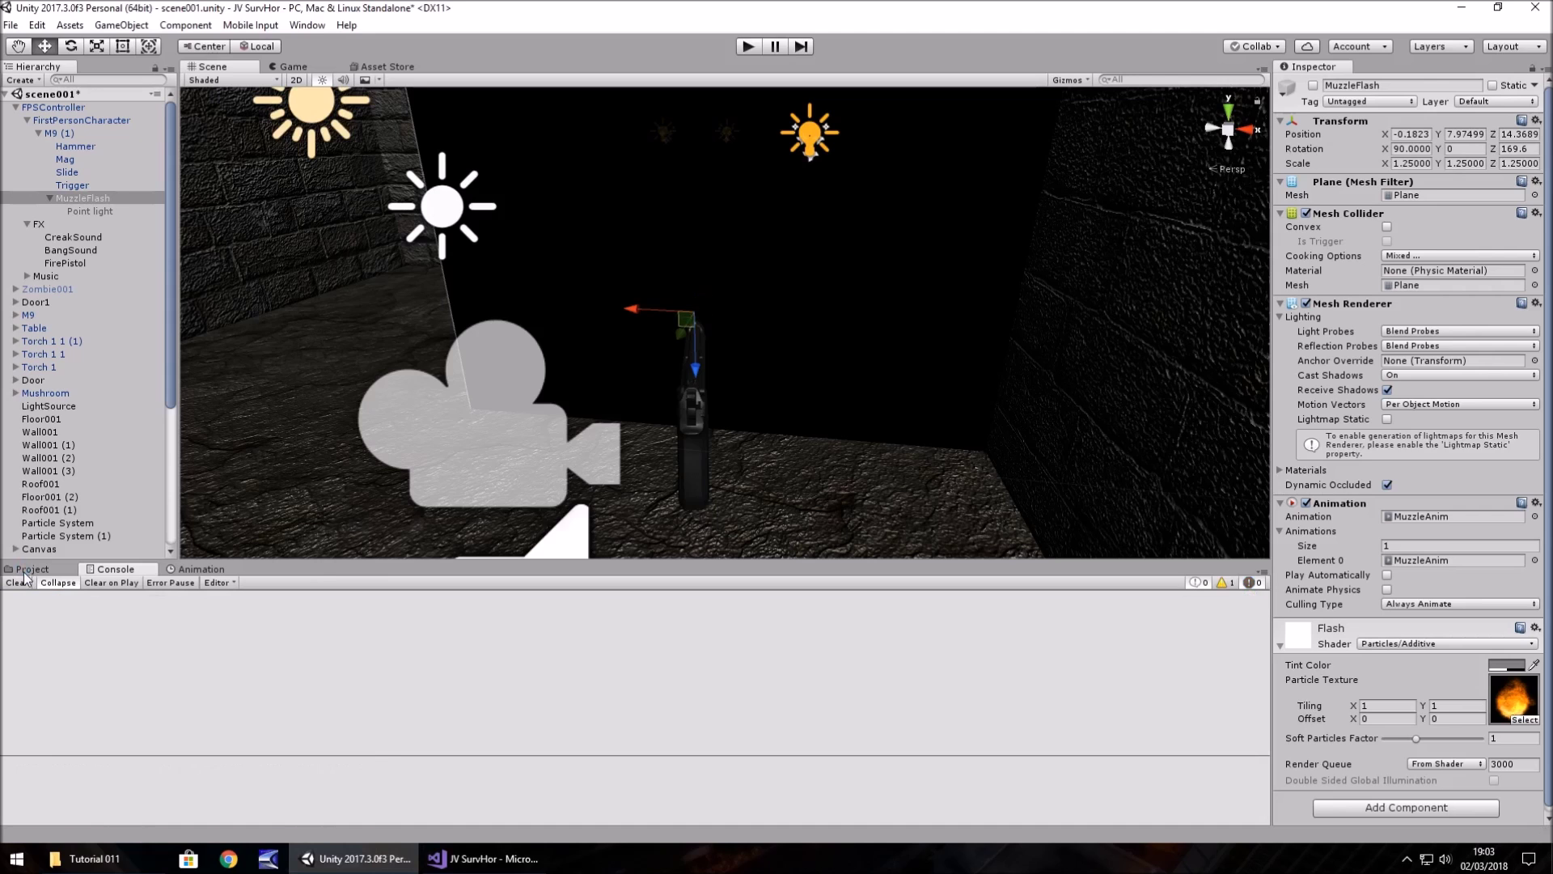
{"action": "left_click", "coordinate": [32, 569]}
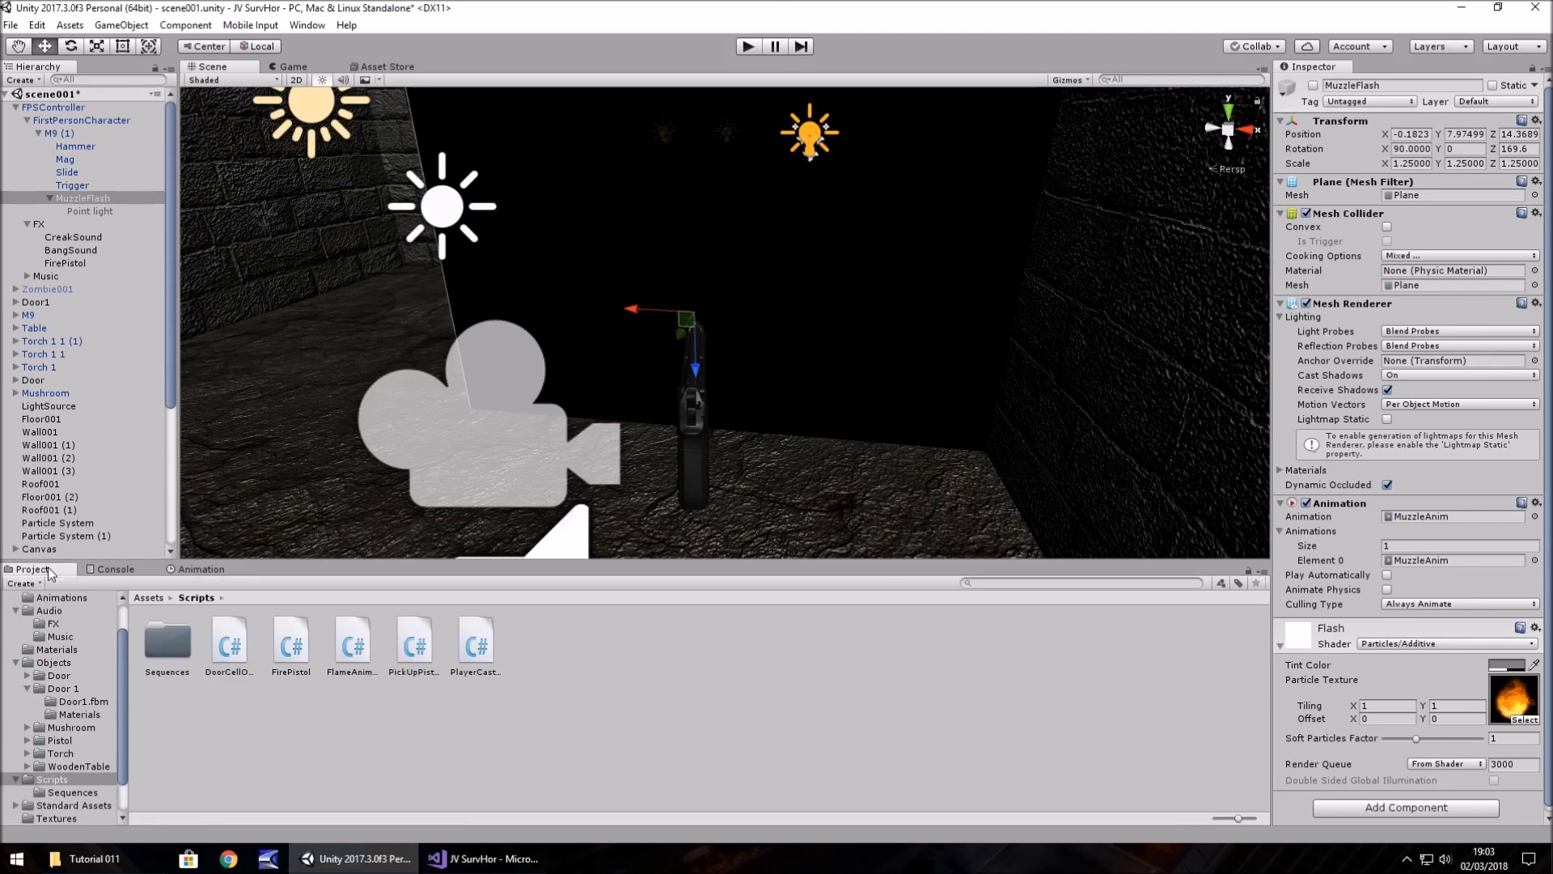
{"action": "left_click", "coordinate": [749, 47]}
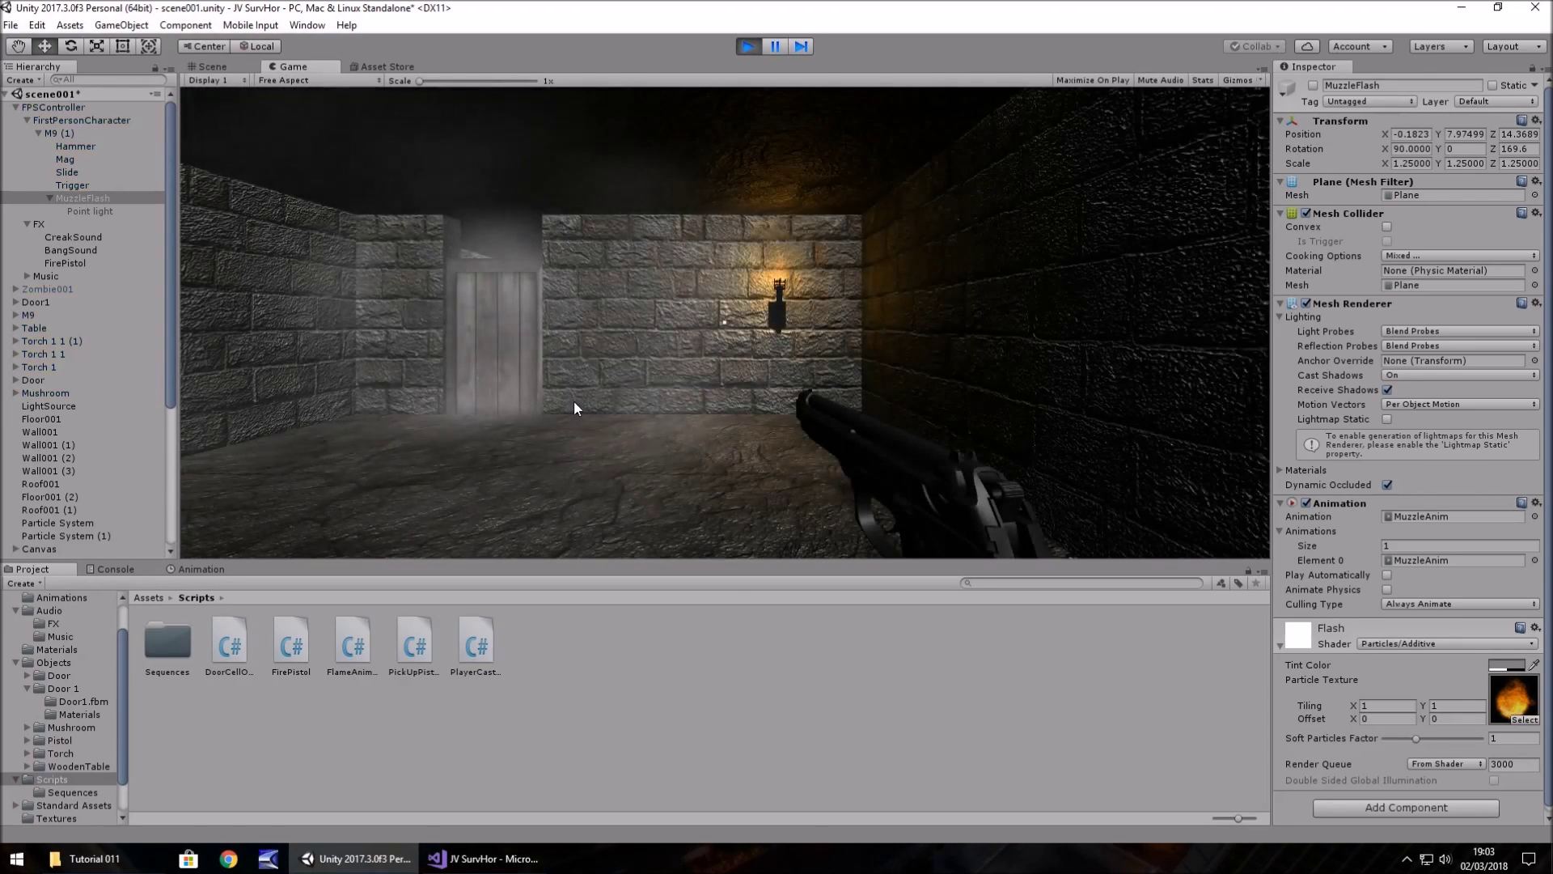
{"action": "left_click", "coordinate": [651, 400]}
{"action": "left_click", "coordinate": [724, 323]}
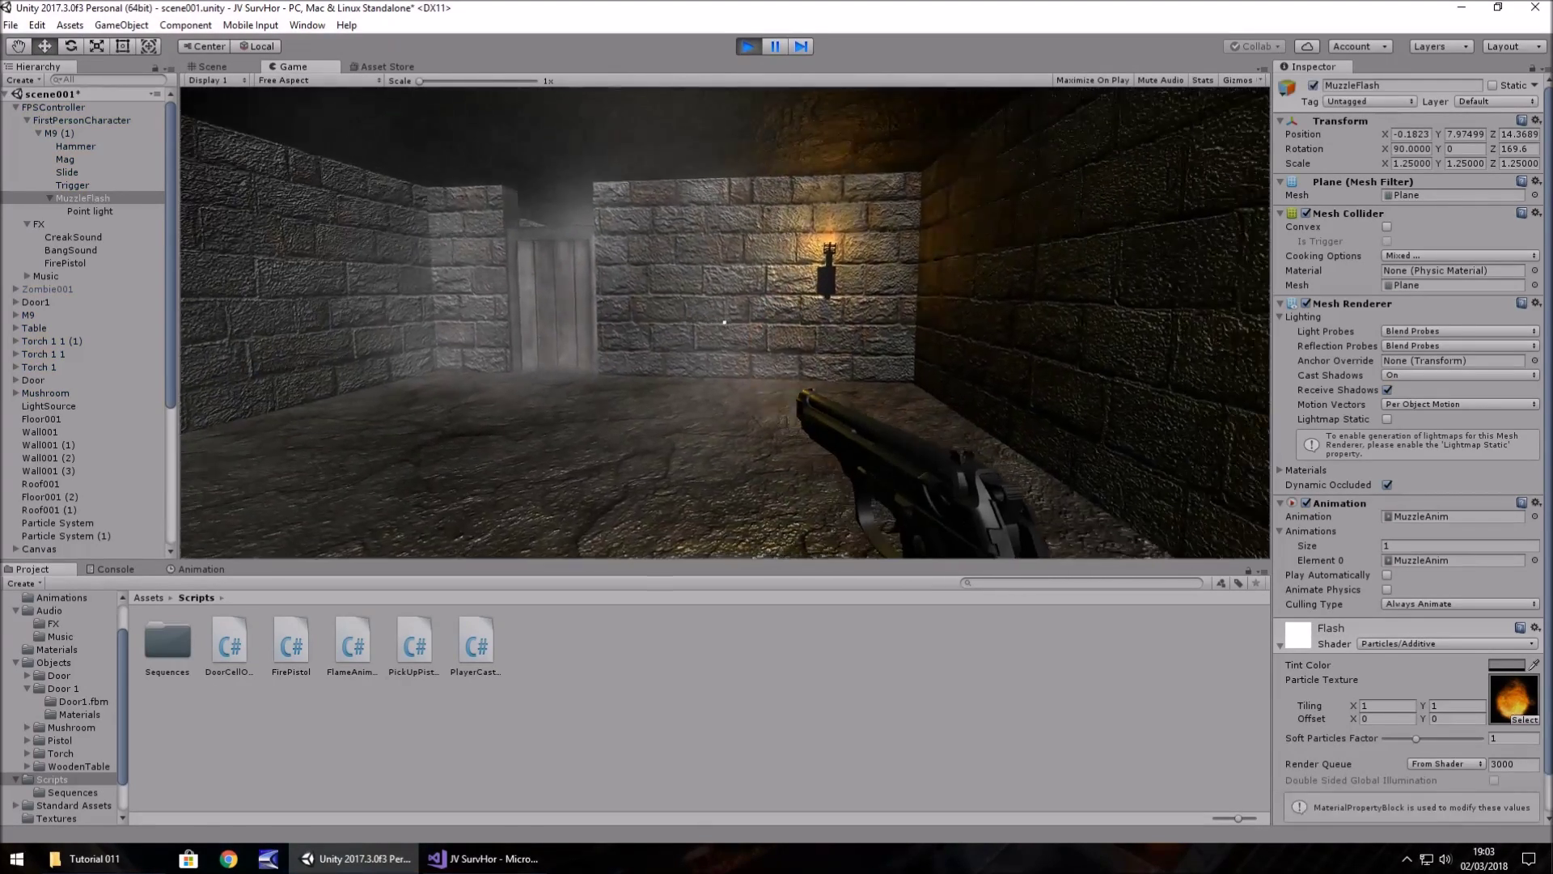
{"action": "left_click", "coordinate": [724, 323]}
{"action": "left_click", "coordinate": [724, 322]}
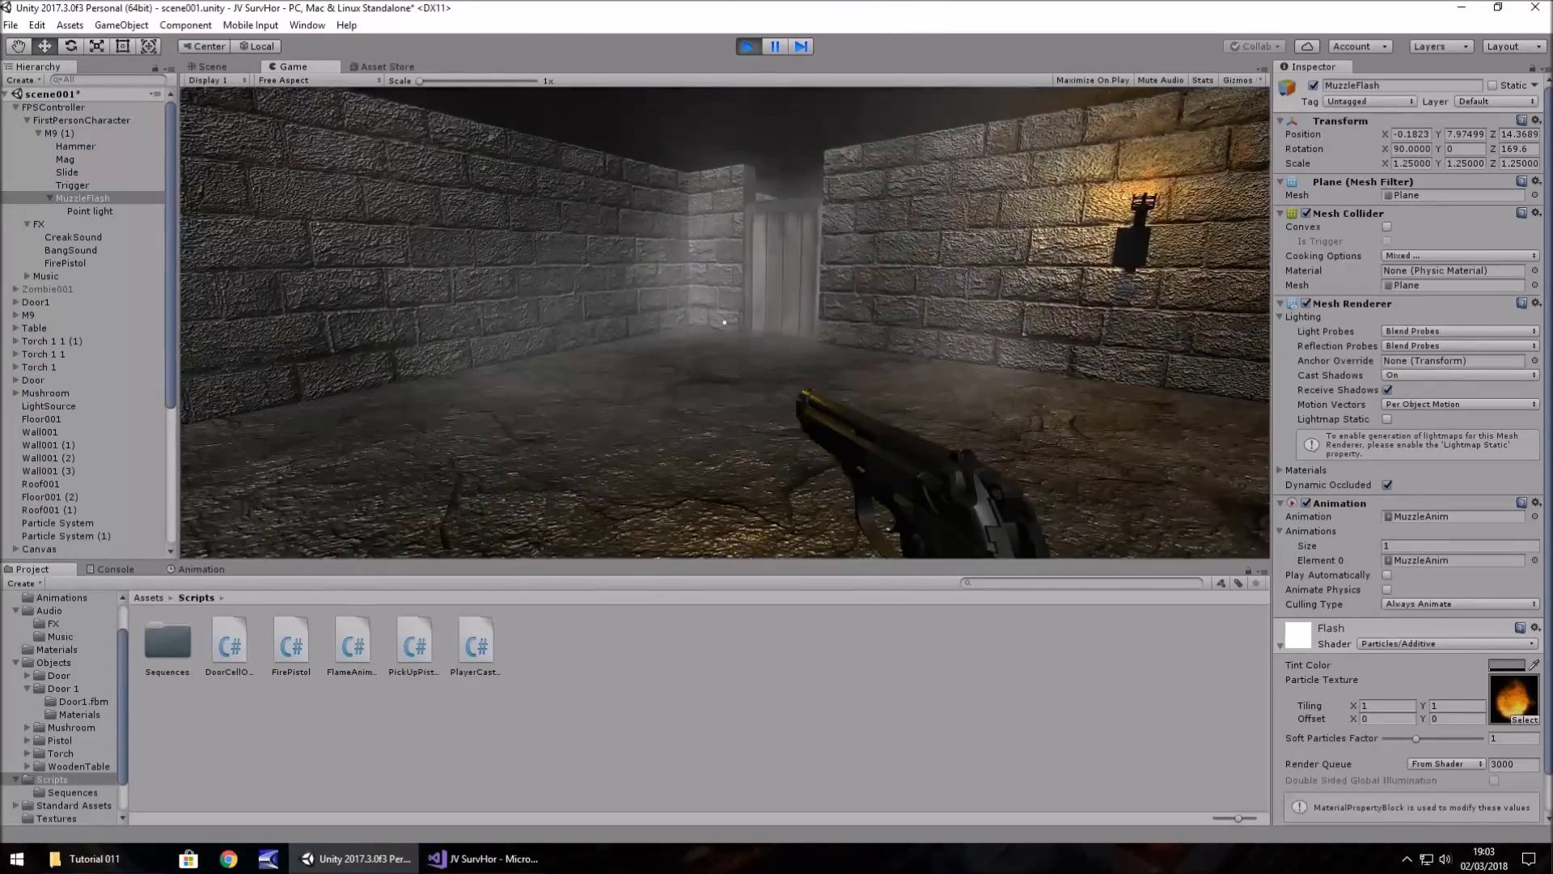
{"action": "left_click", "coordinate": [724, 323]}
{"action": "left_click", "coordinate": [724, 323]}
{"action": "left_click", "coordinate": [724, 323]}
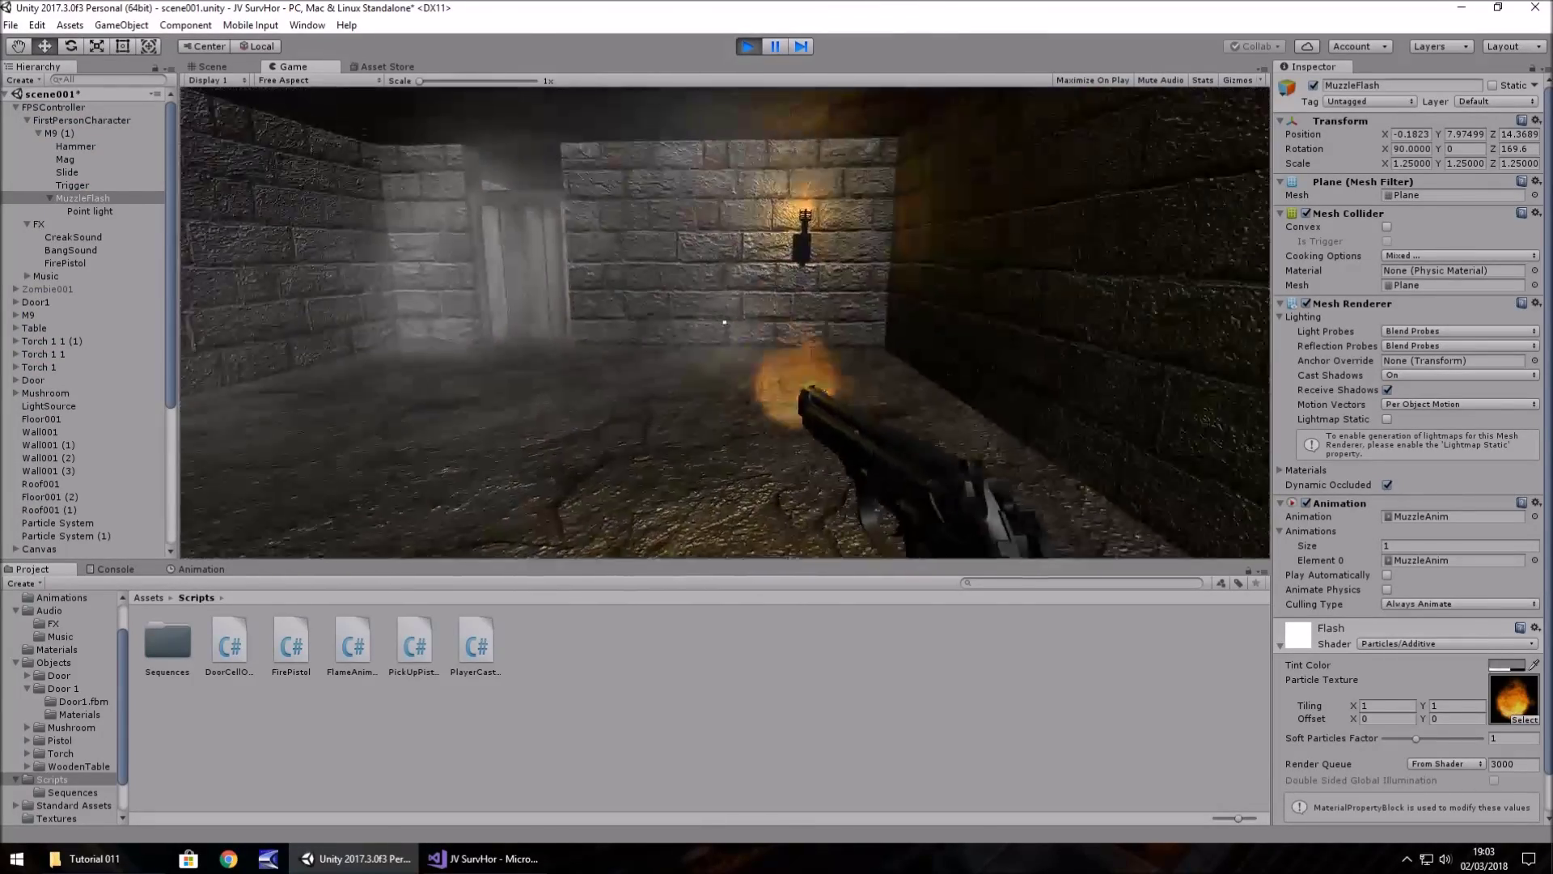
{"action": "left_click", "coordinate": [724, 323]}
{"action": "left_click", "coordinate": [724, 323]}
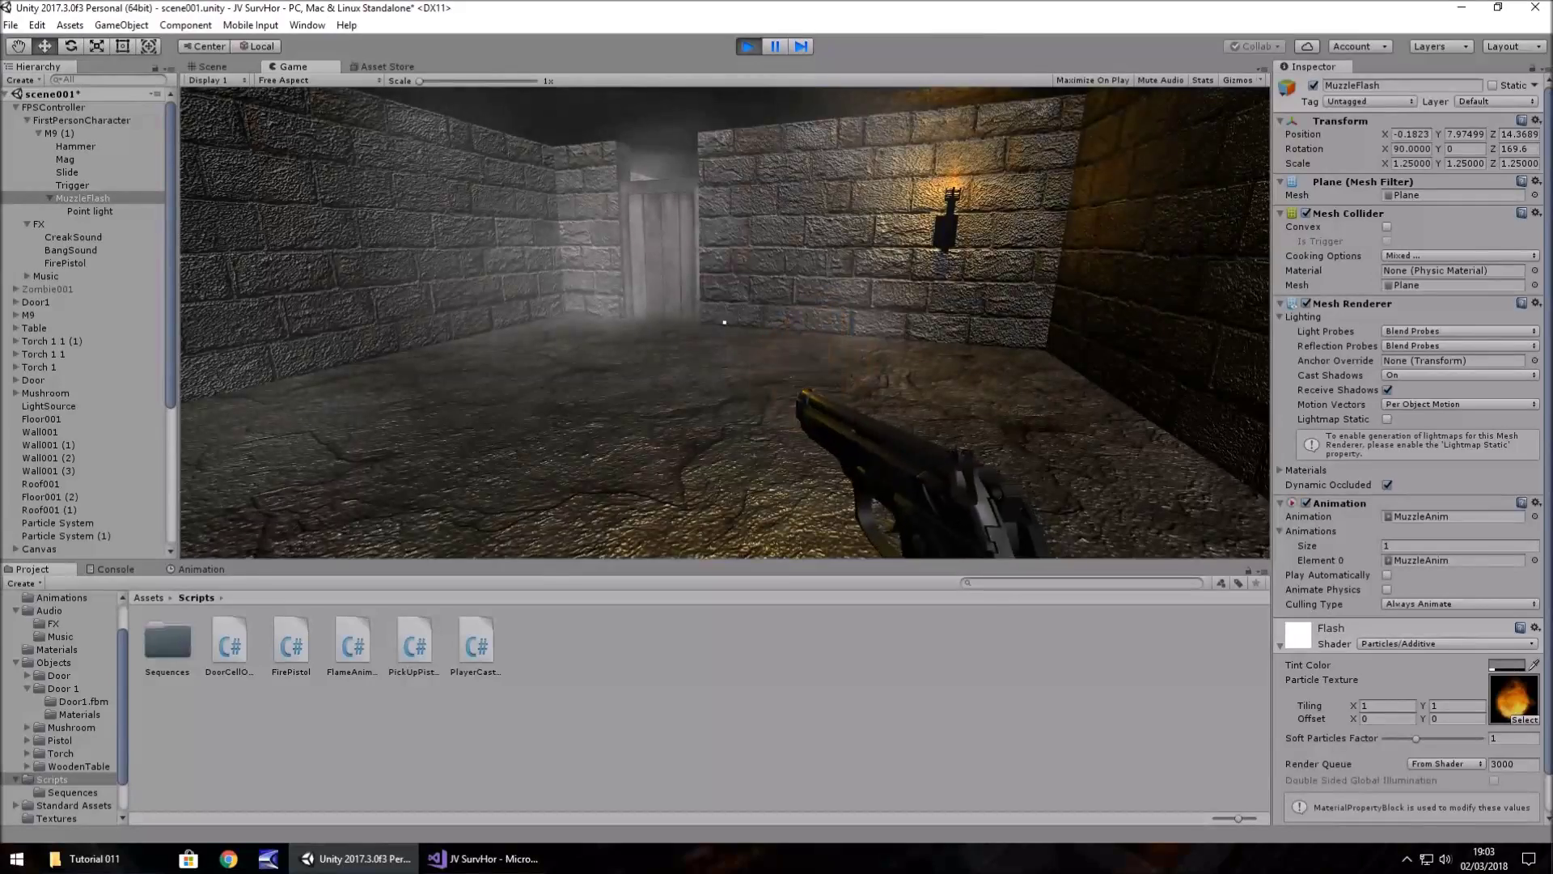
{"action": "left_click", "coordinate": [724, 323]}
{"action": "left_click", "coordinate": [724, 323]}
{"action": "left_click", "coordinate": [724, 322]}
{"action": "left_click", "coordinate": [724, 323]}
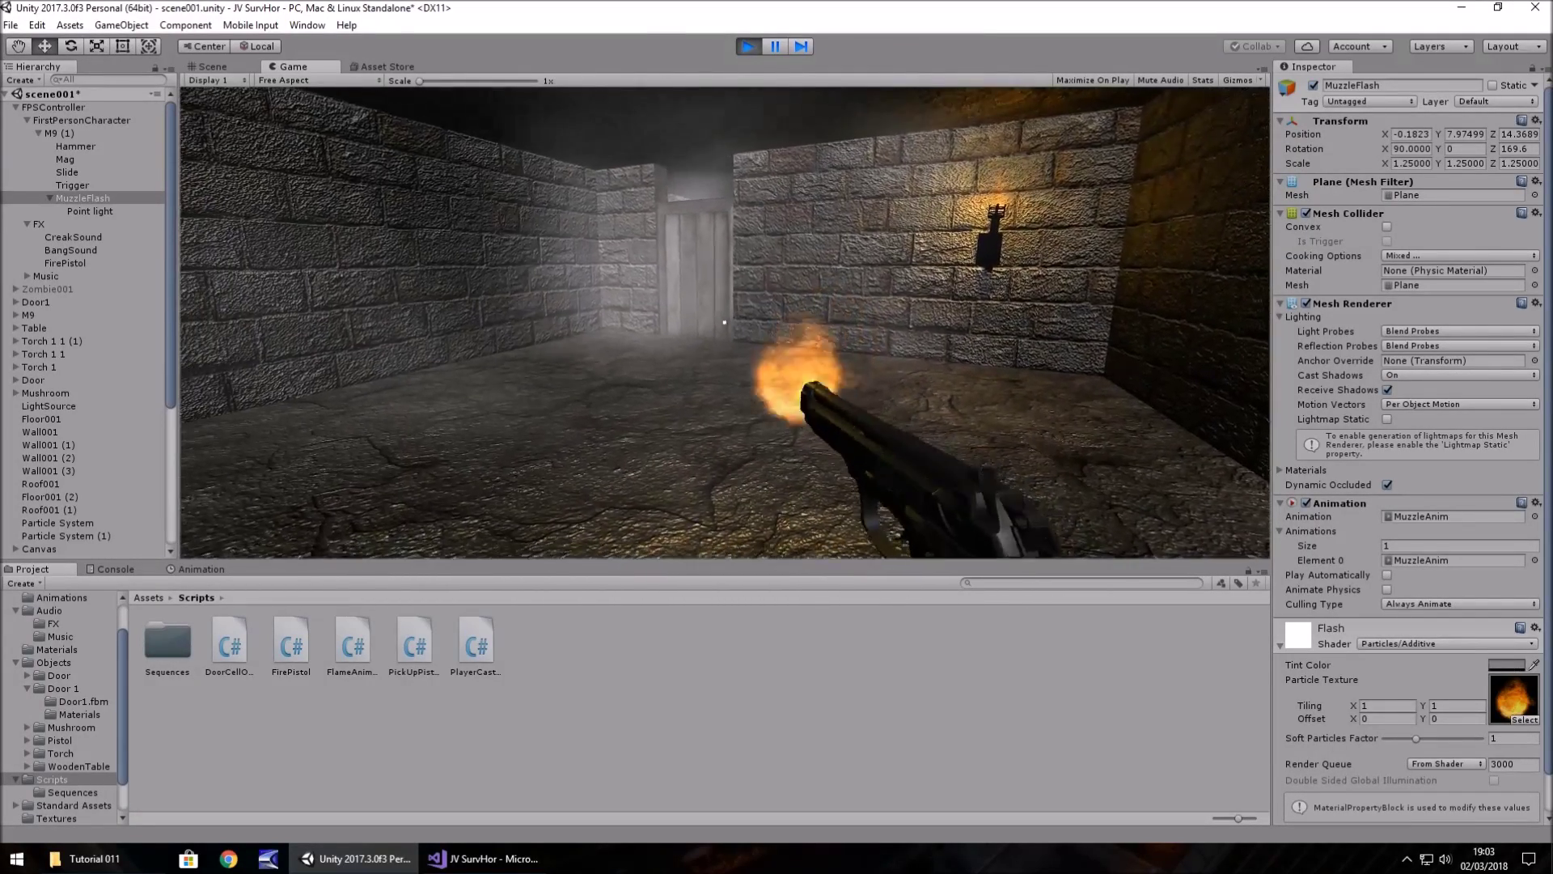
{"action": "left_click", "coordinate": [724, 323]}
{"action": "key", "text": "ctrl+p"}
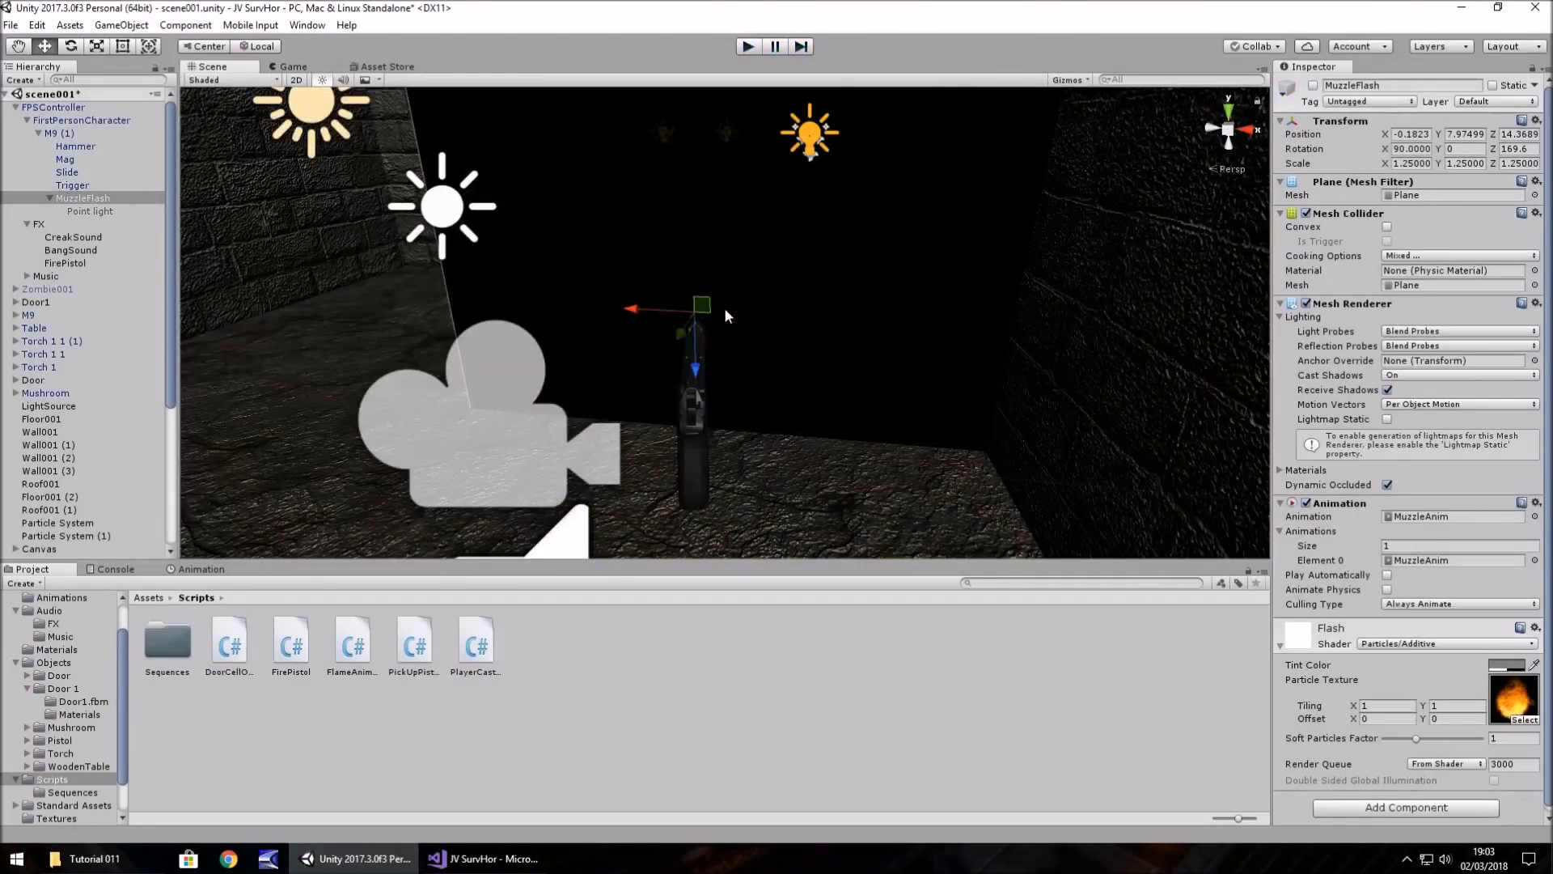